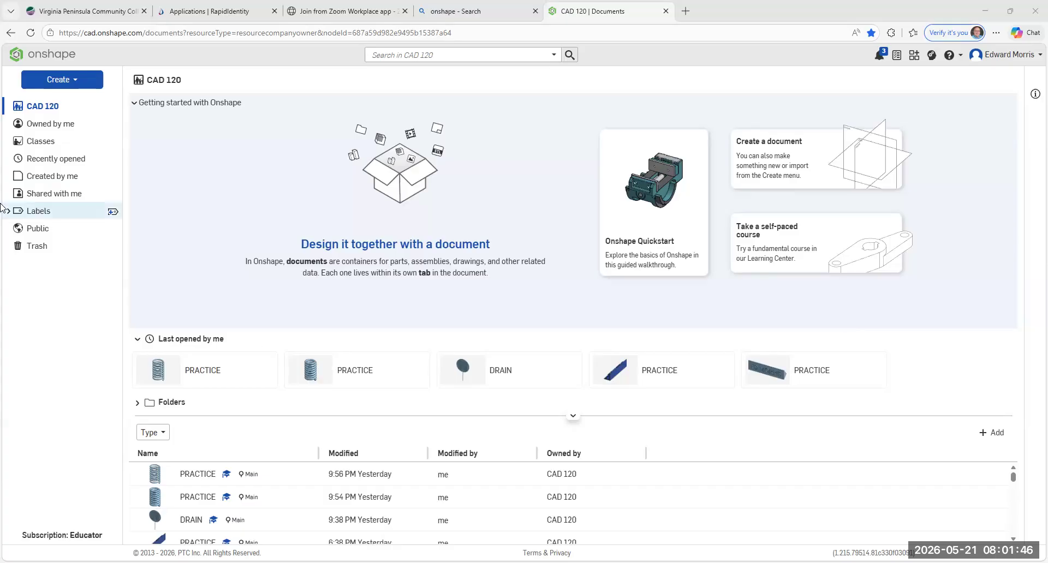
- Create a new document named "EX12-DRAIN STRAINER-" followed by the author's short first name
click(77, 83)
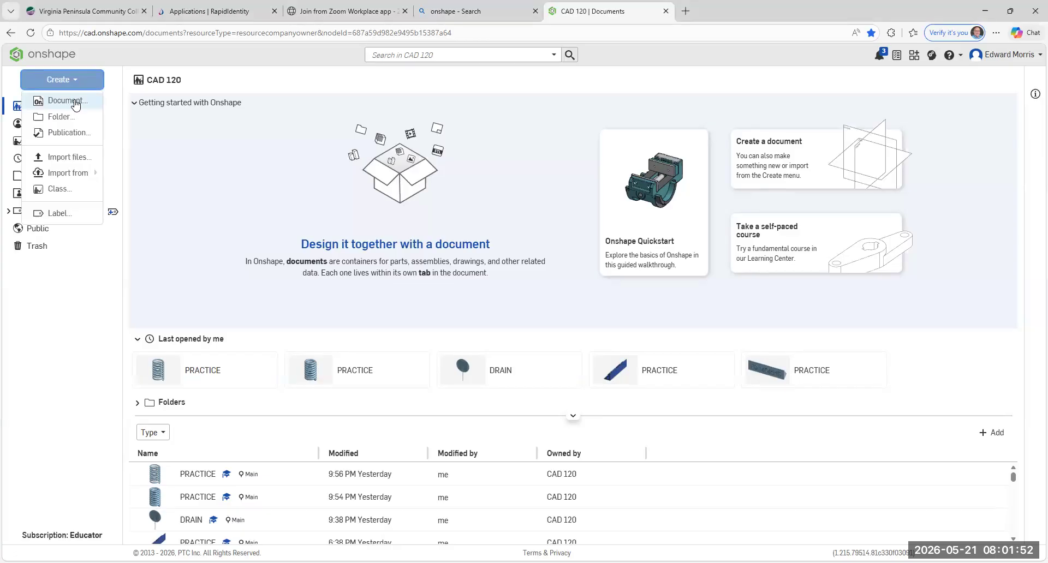
click(76, 103)
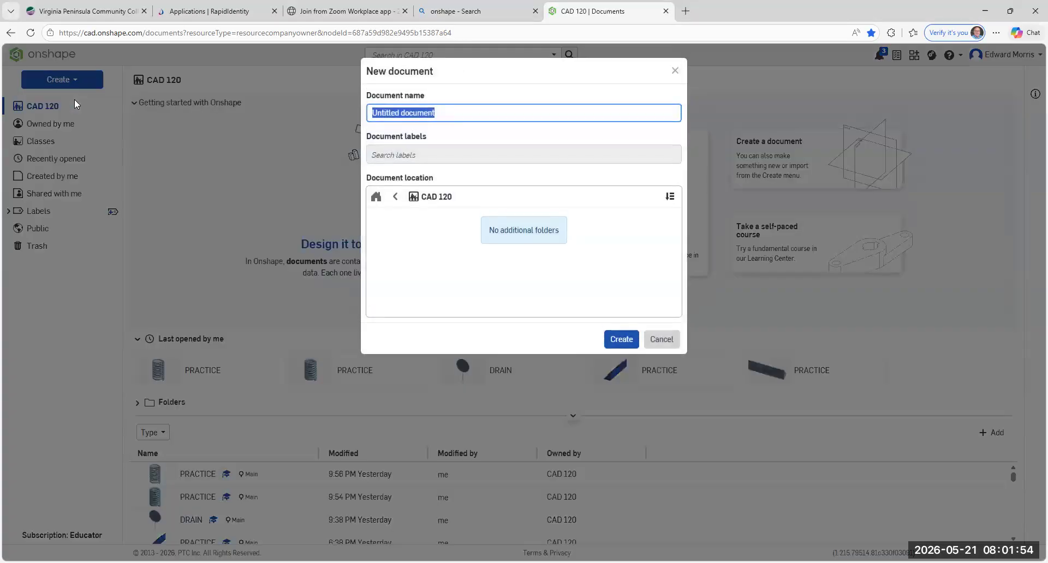
key(BackSpace)
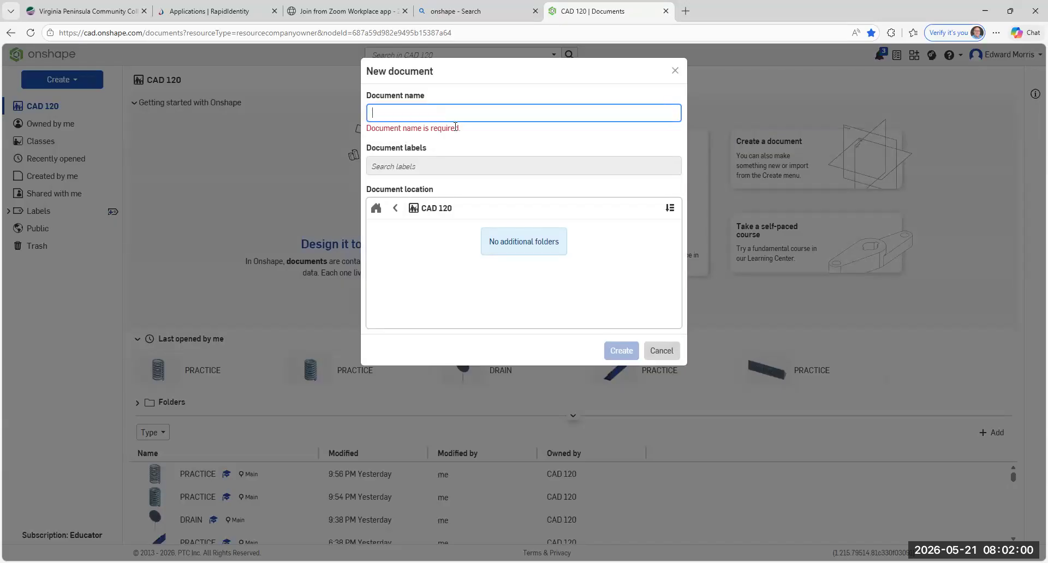
text(EX)
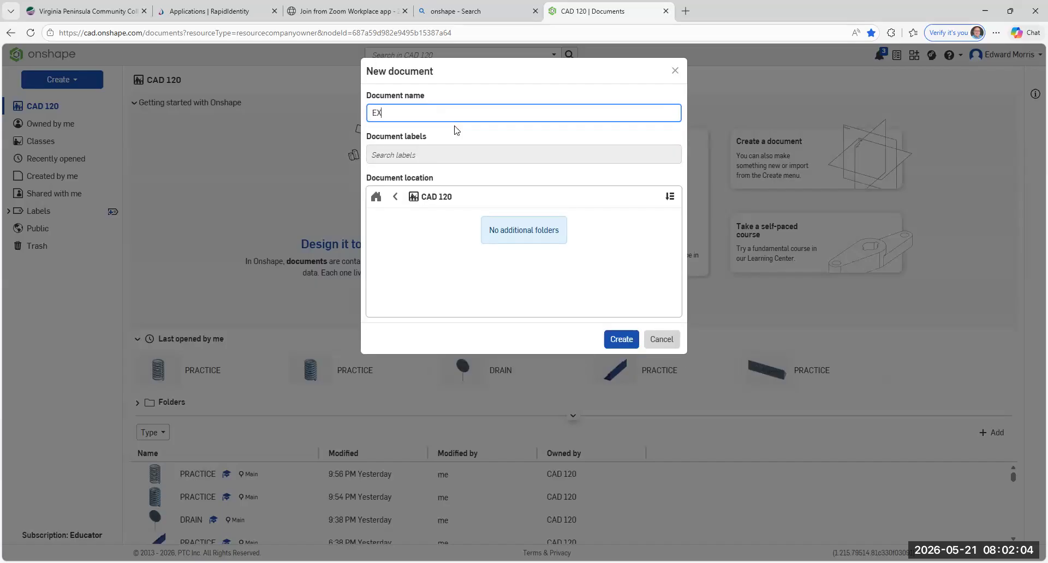
text(12-DRAIN STRAINER-ED)
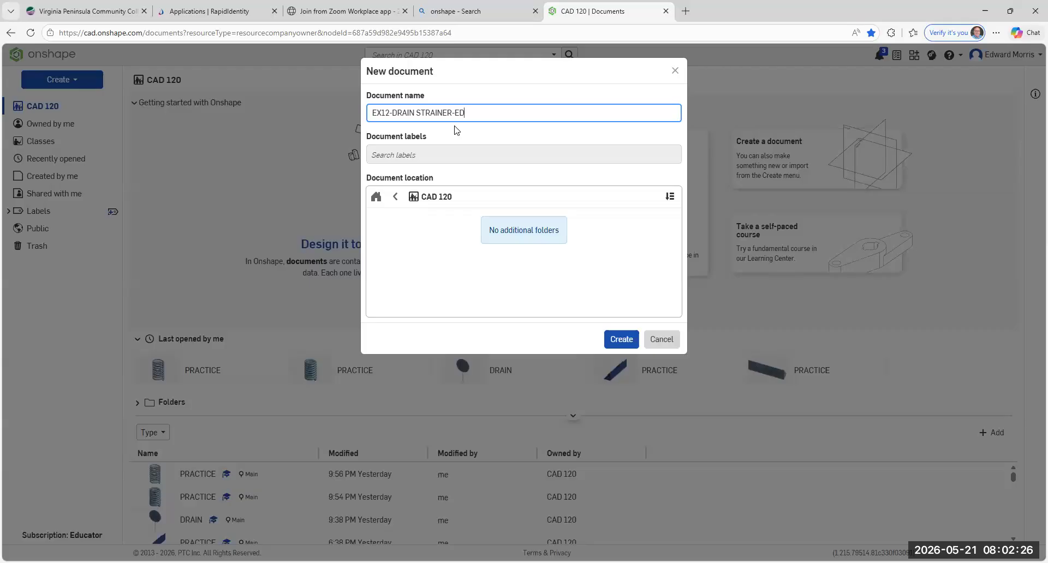
click(630, 341)
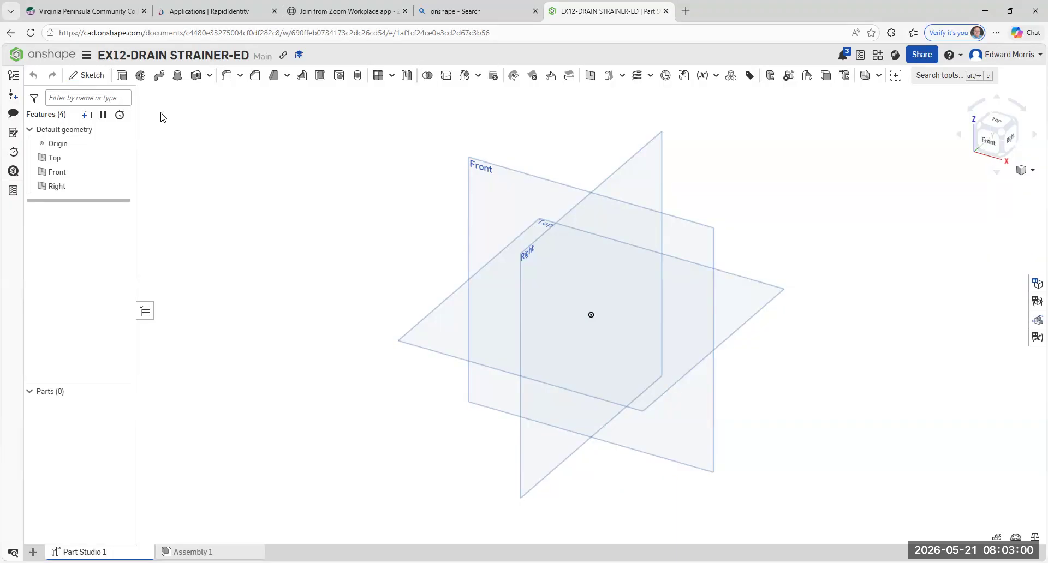
- Check the default length unit in the workspace units and accept the settings
click(88, 57)
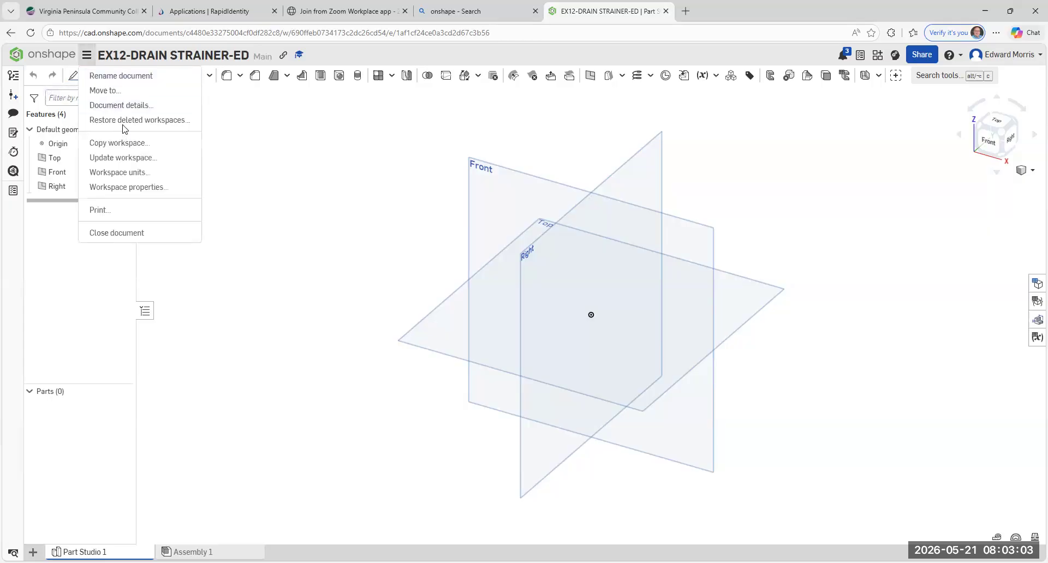
click(143, 174)
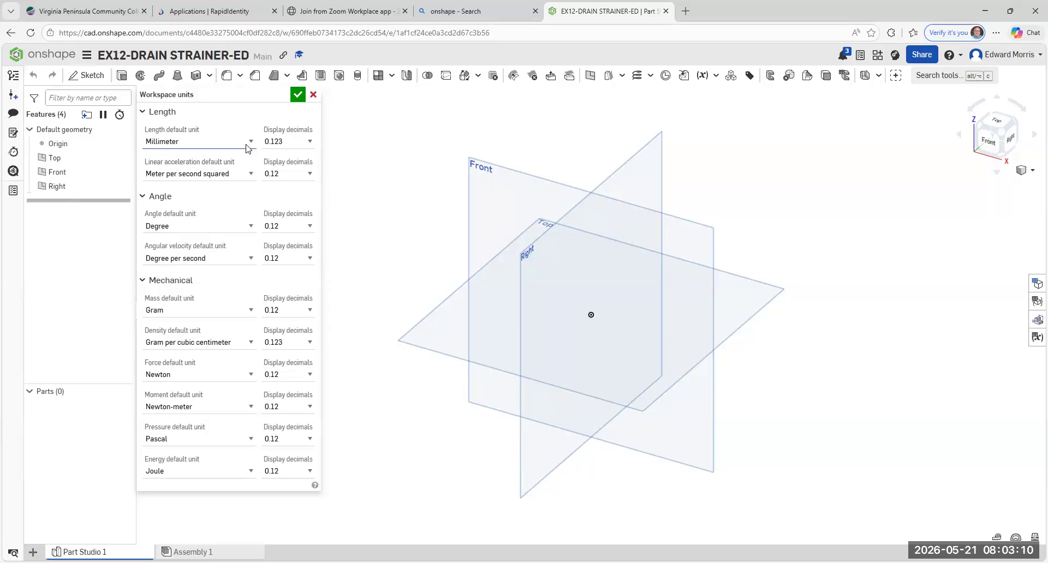
click(299, 96)
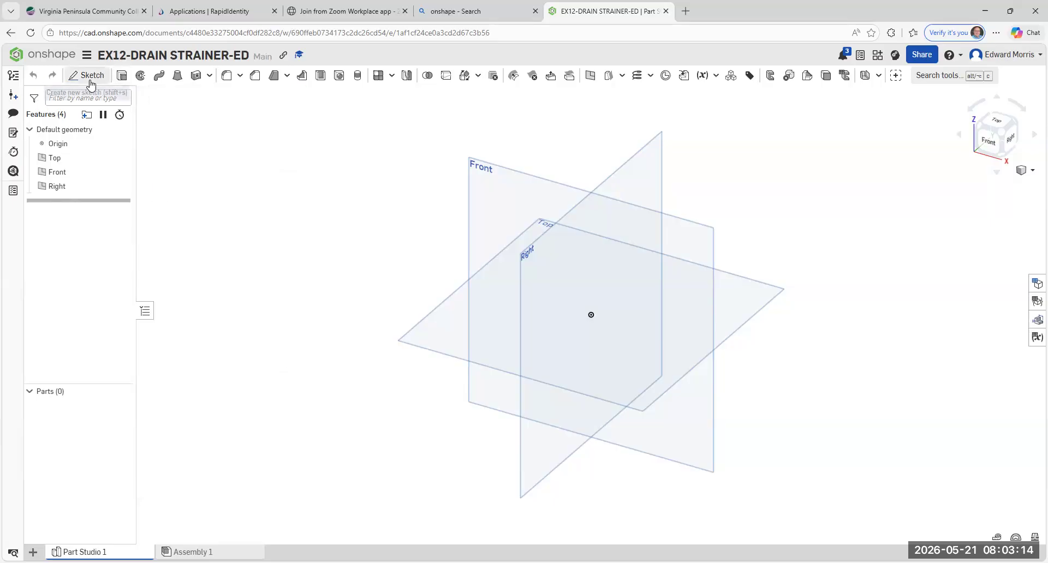
- Sketch a 150 mm diameter center point circle at the origin on the Front plane and finish the sketch
click(89, 77)
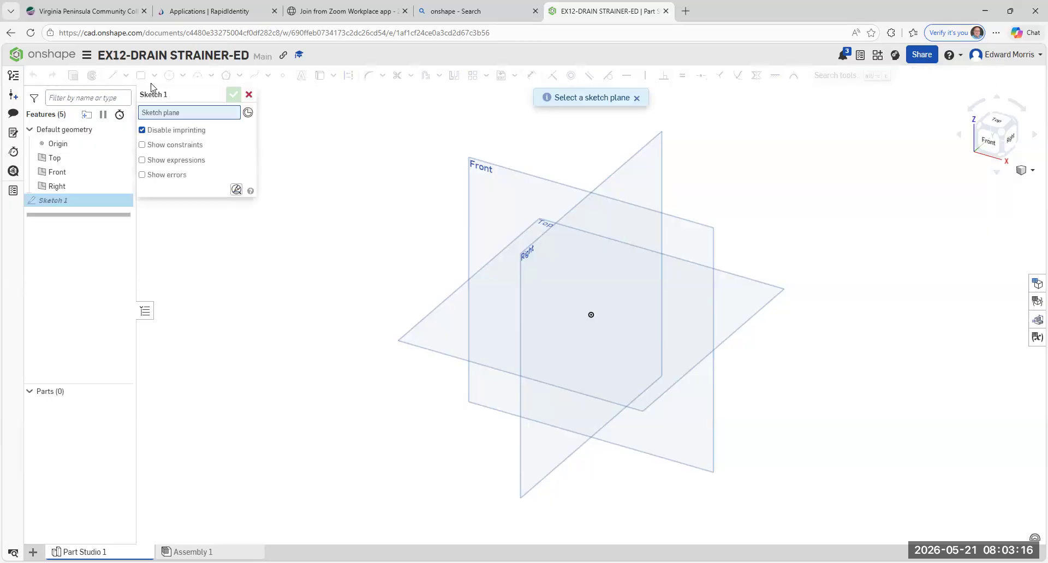
click(560, 188)
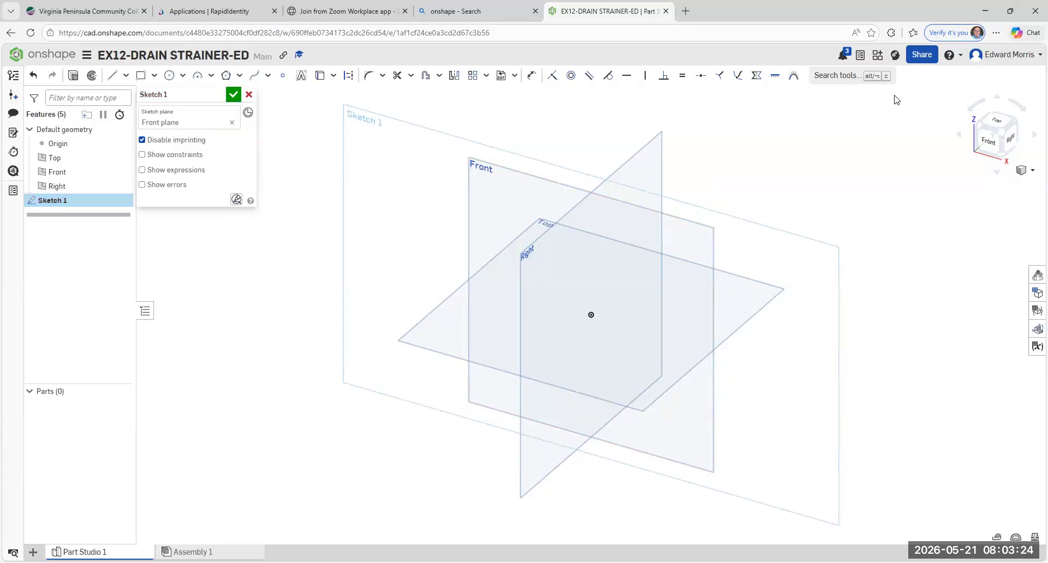
click(989, 144)
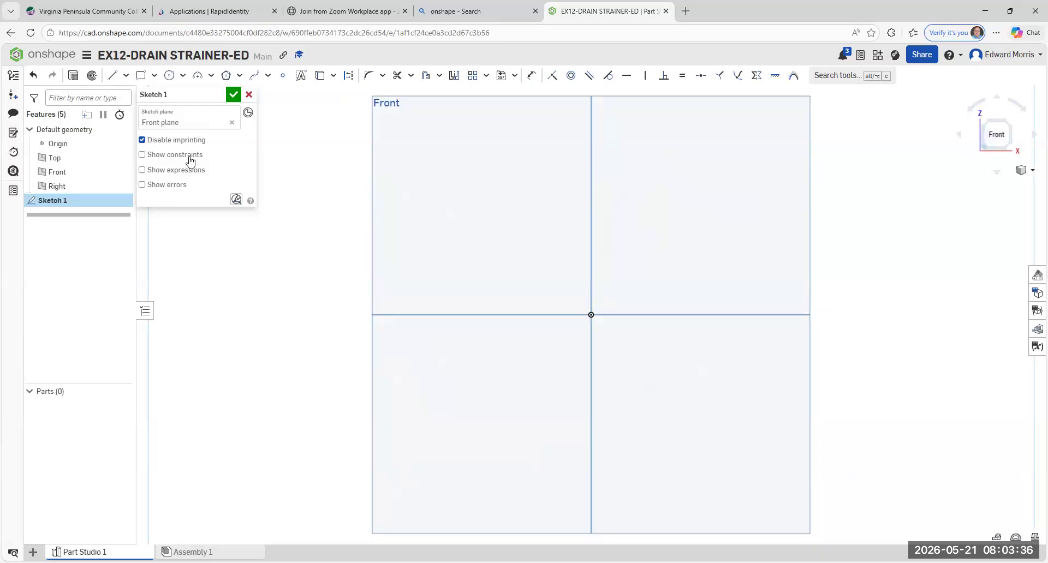
click(183, 77)
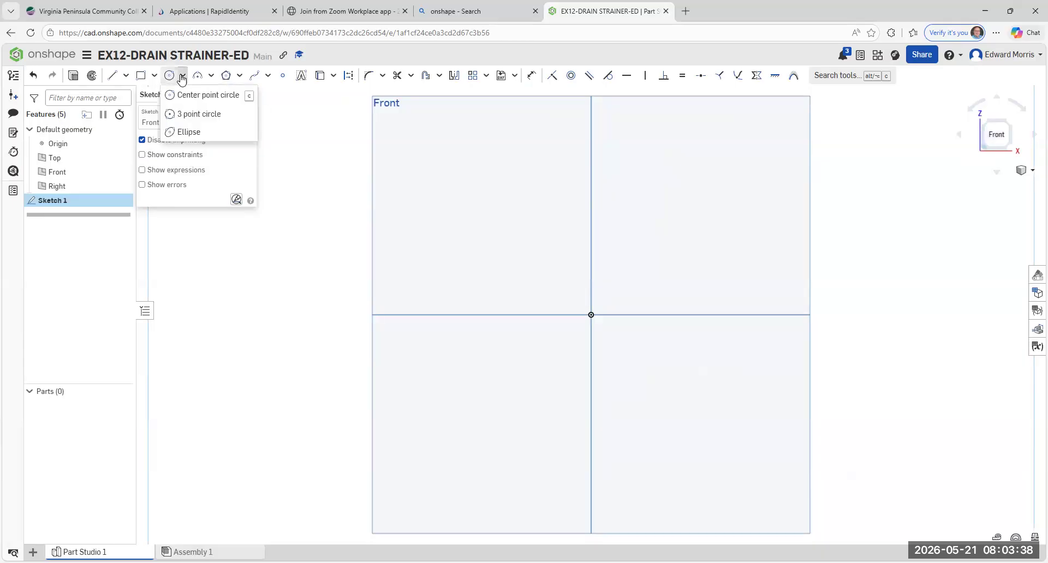
click(211, 96)
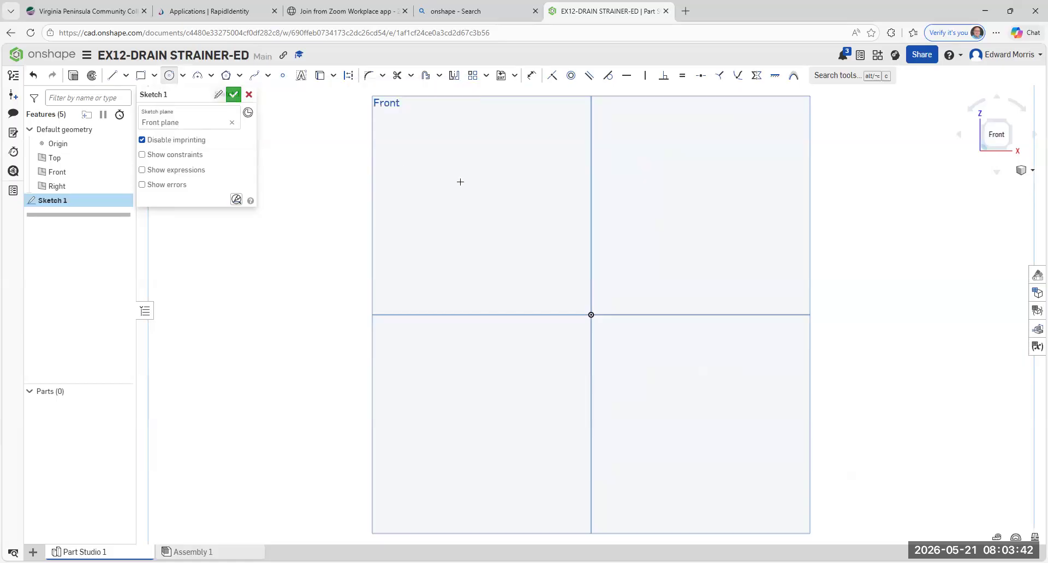
click(591, 315)
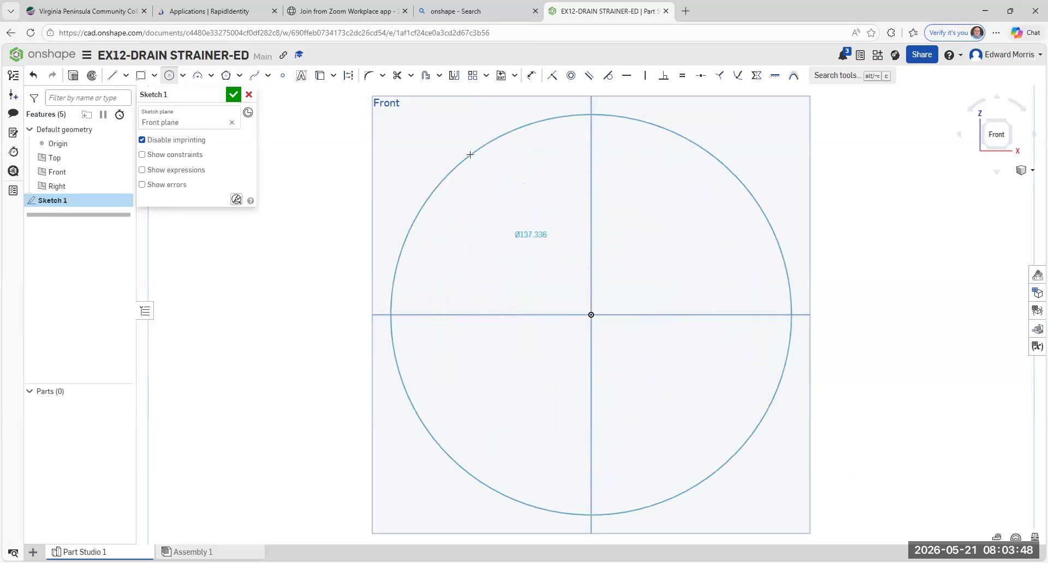
click(471, 154)
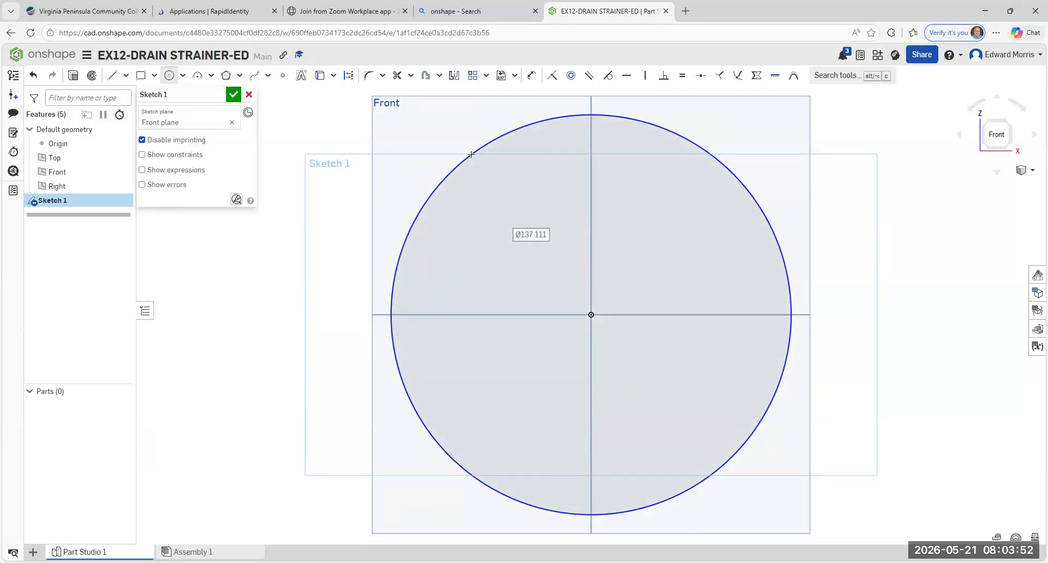
text(150)
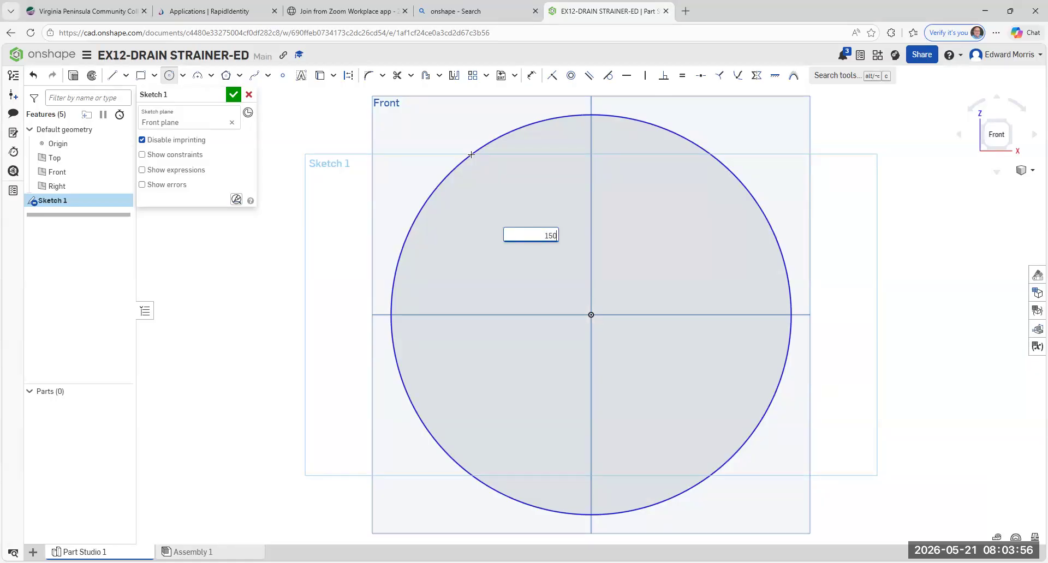
key(Return)
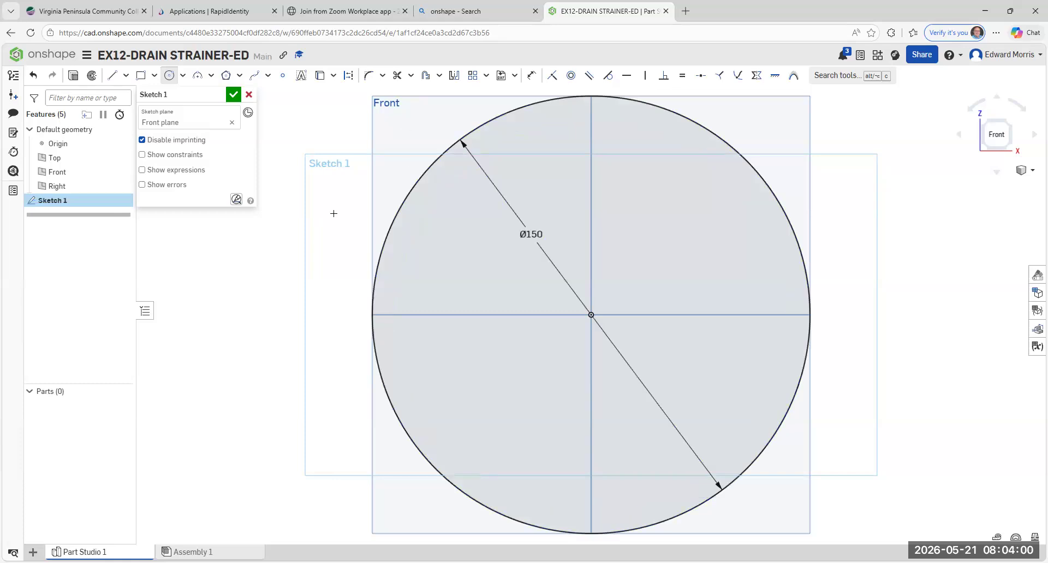
key(Escape)
click(234, 95)
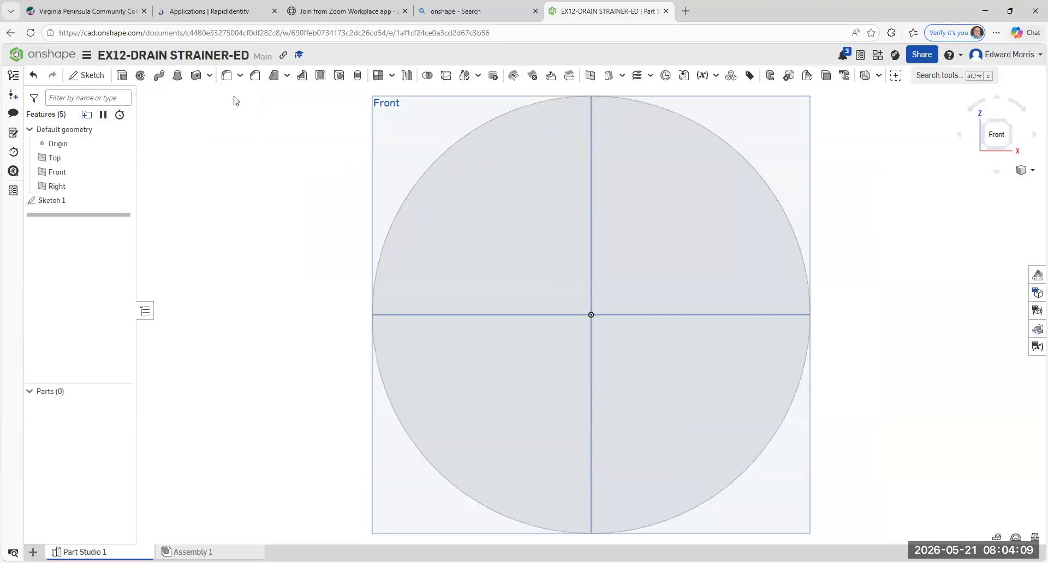
- Extrude the circle 5 mm as a new solid in the opposite direction, behind the Front plane
click(1010, 127)
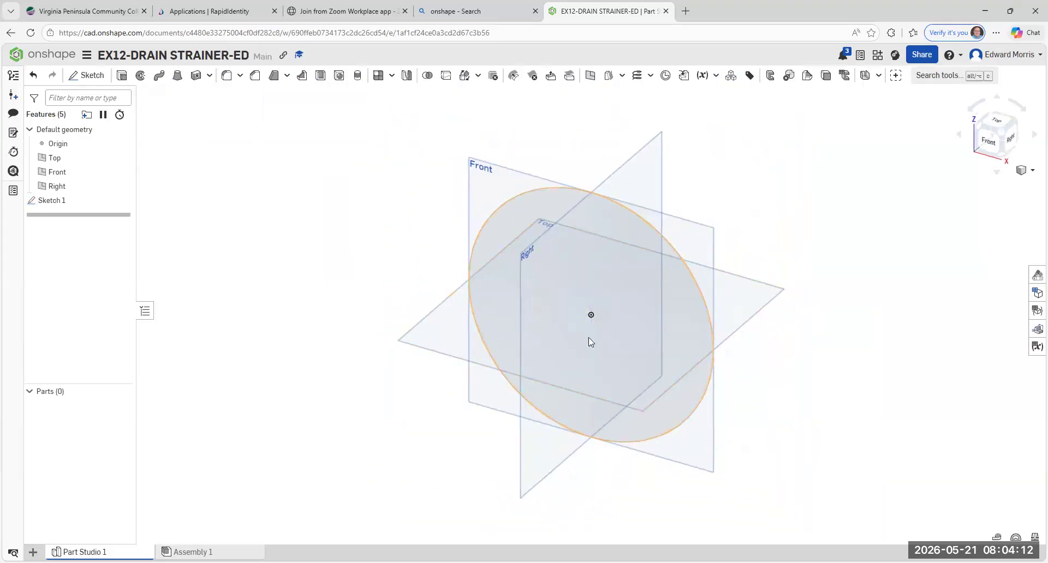
scroll(589, 338, up, 1)
middle_drag(606, 352, 563, 364)
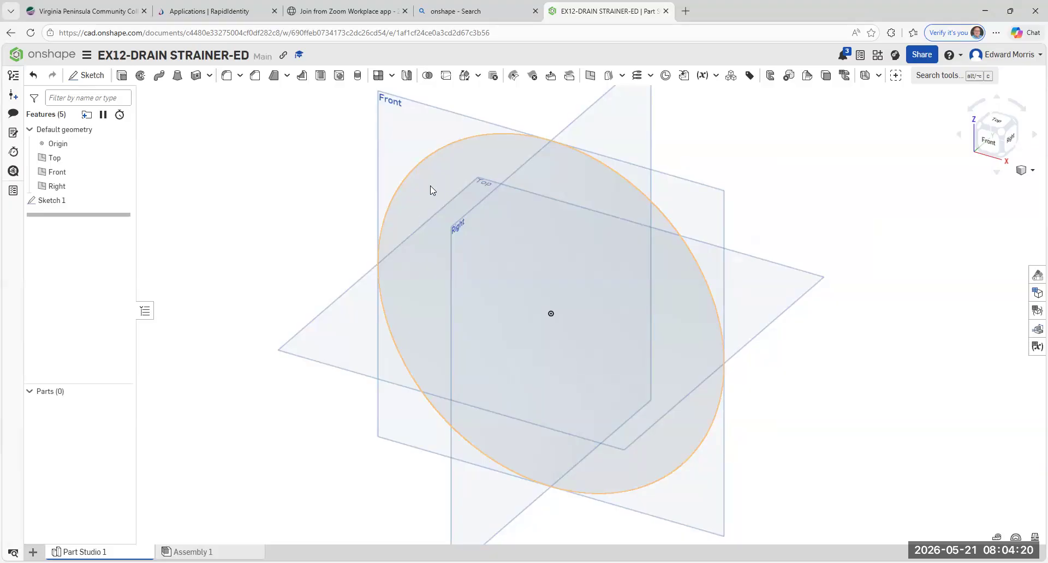
click(121, 76)
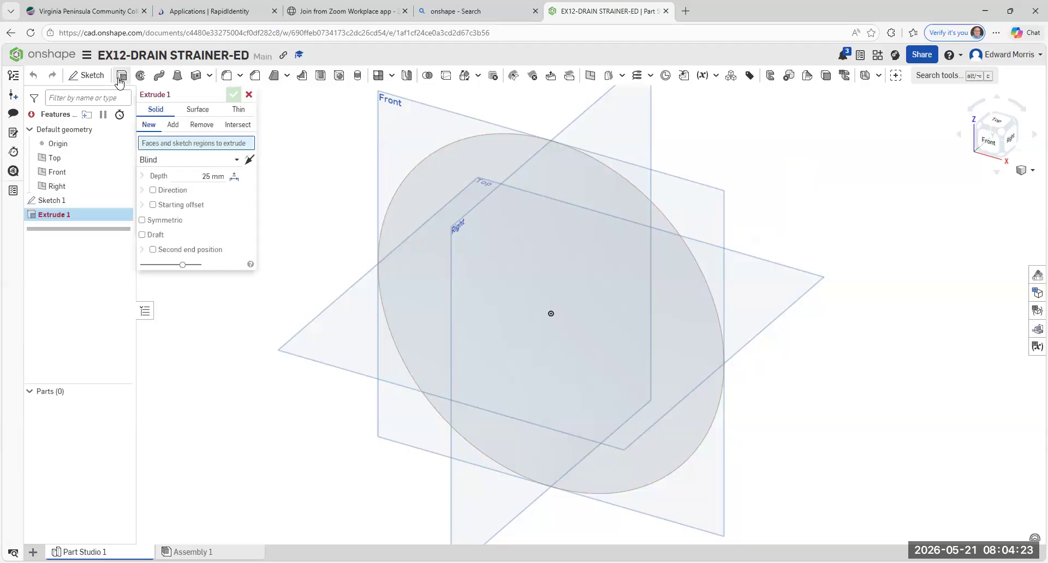
click(488, 153)
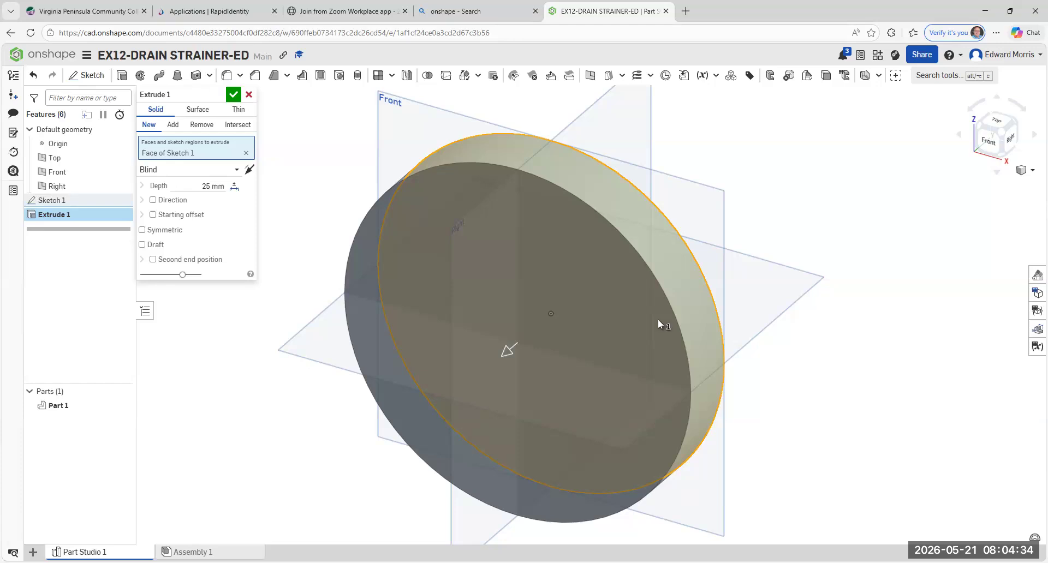
click(250, 170)
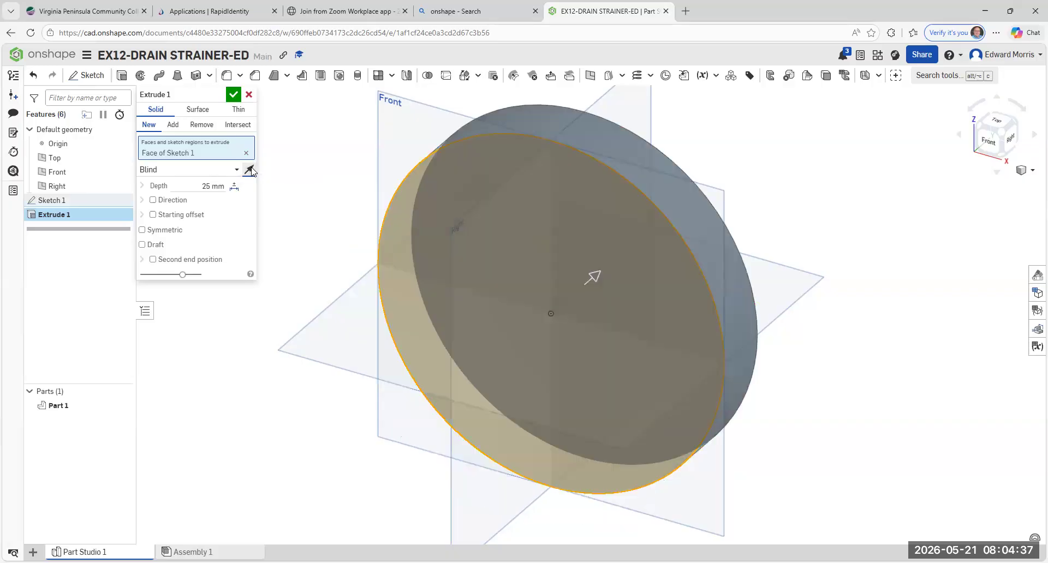
click(210, 187)
key(BackSpace)
text(5 mm)
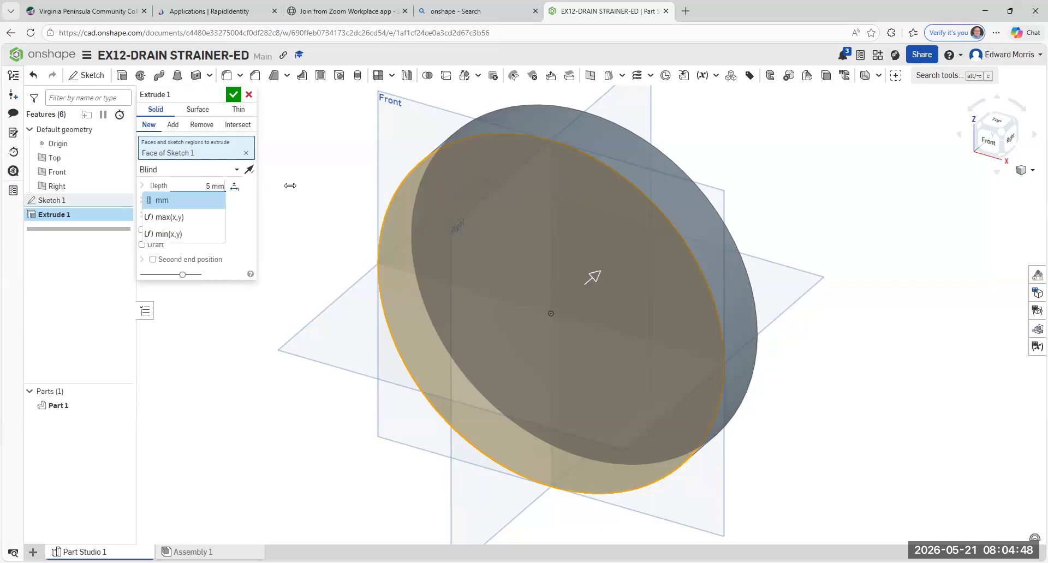
key(Return)
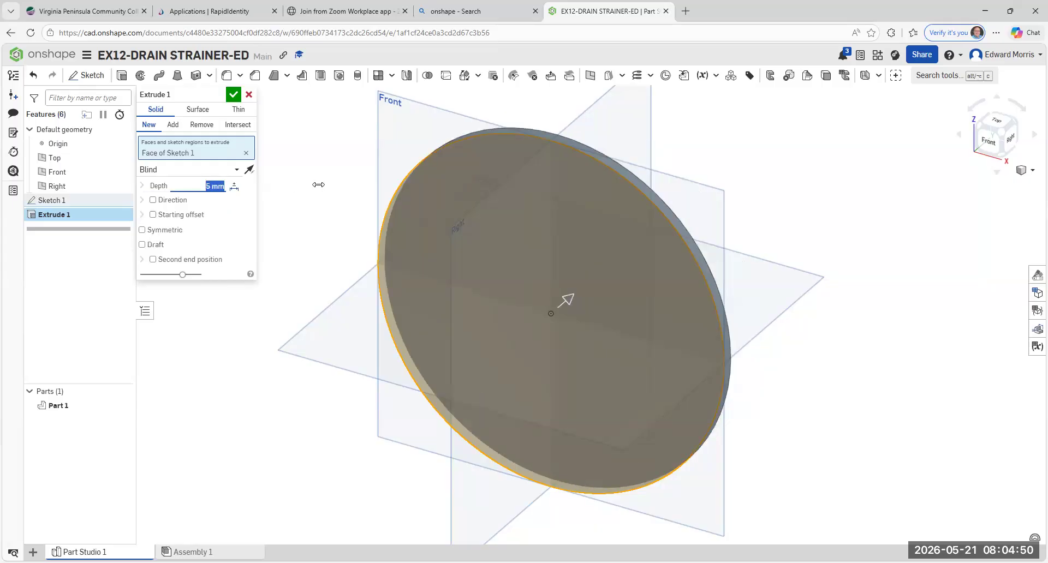
click(234, 96)
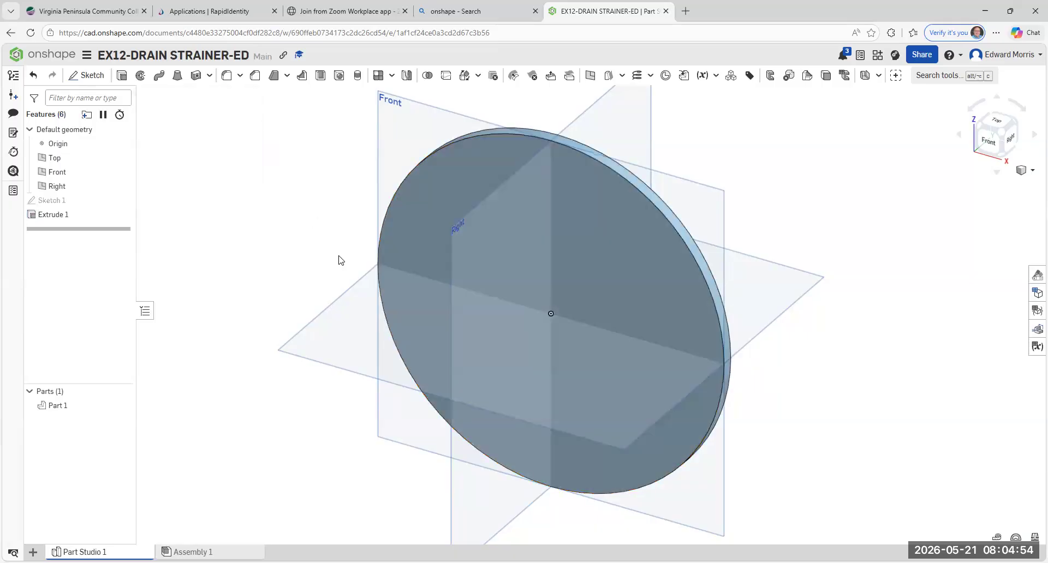
- Start a sketch on the disc's front face and draw a horizontal line about 92 mm long from the origin past the rim
scroll(350, 259, up, 2)
scroll(349, 260, down, 2)
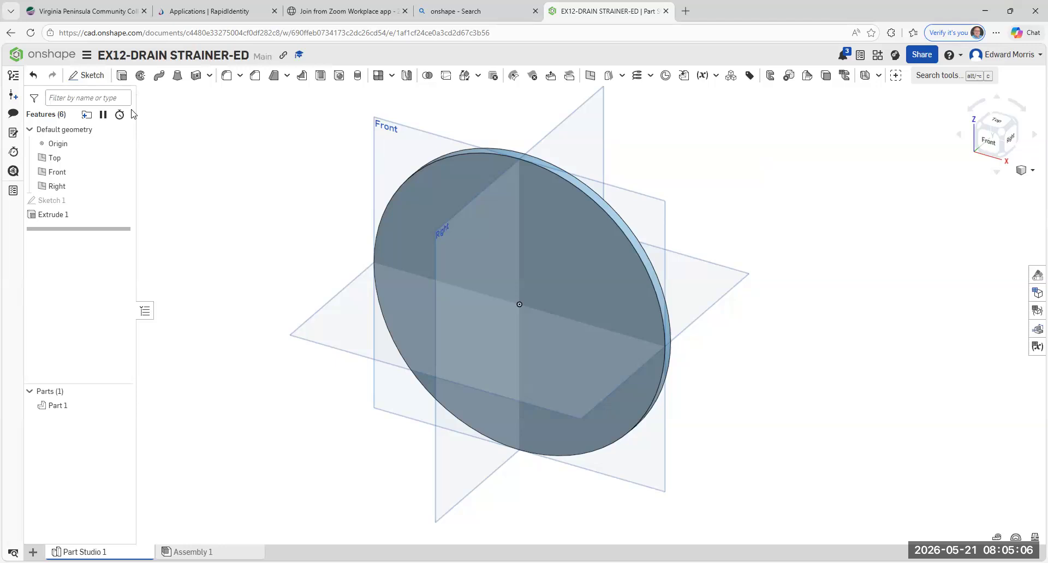
click(87, 75)
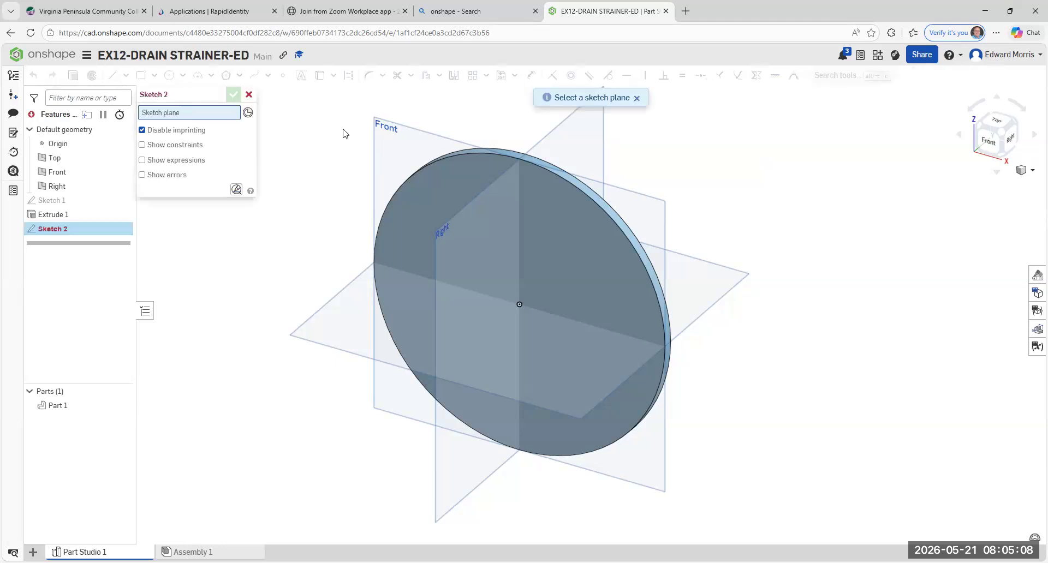
click(417, 183)
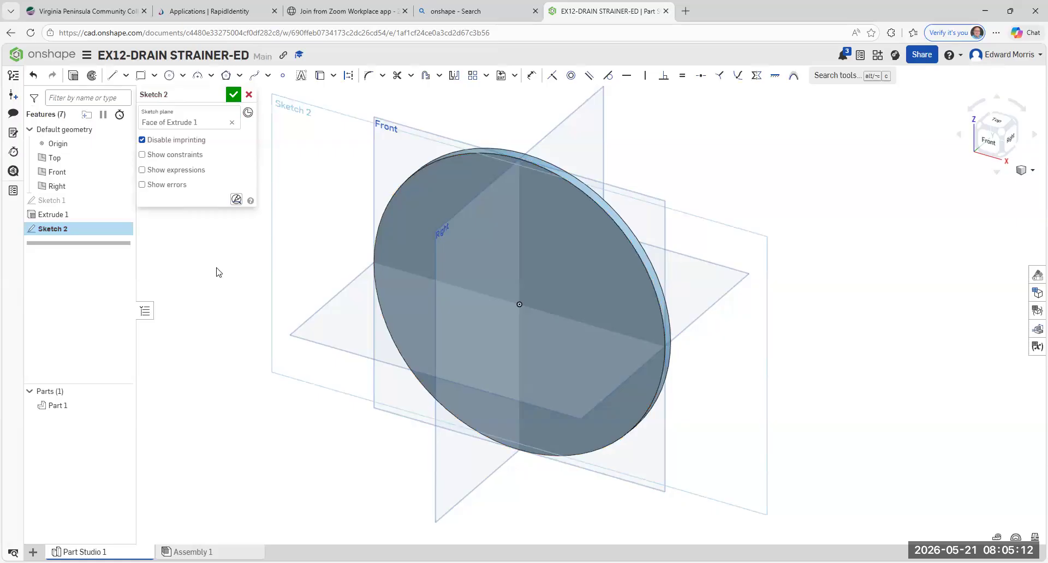
click(113, 77)
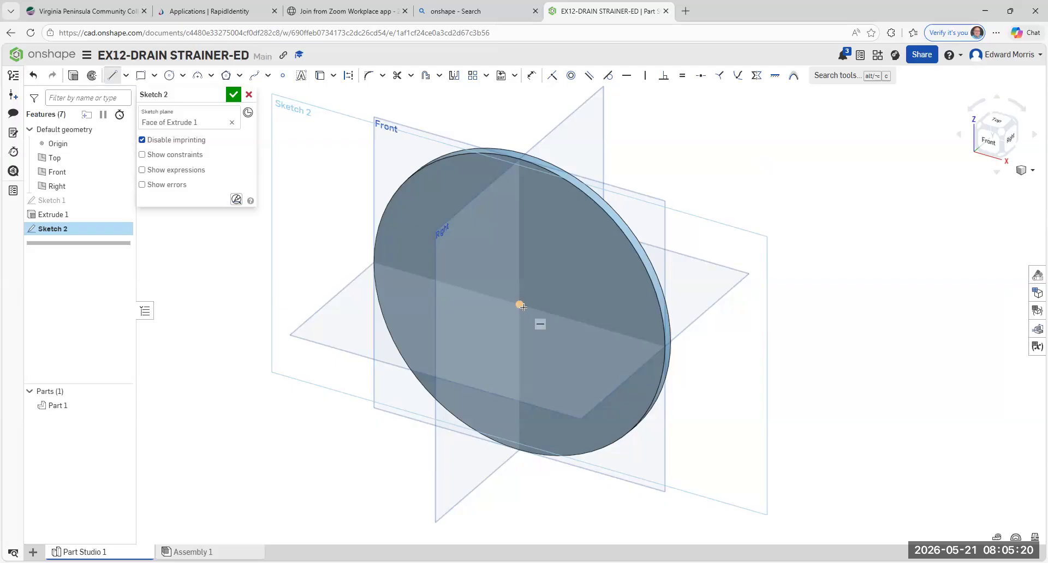
click(519, 304)
click(697, 357)
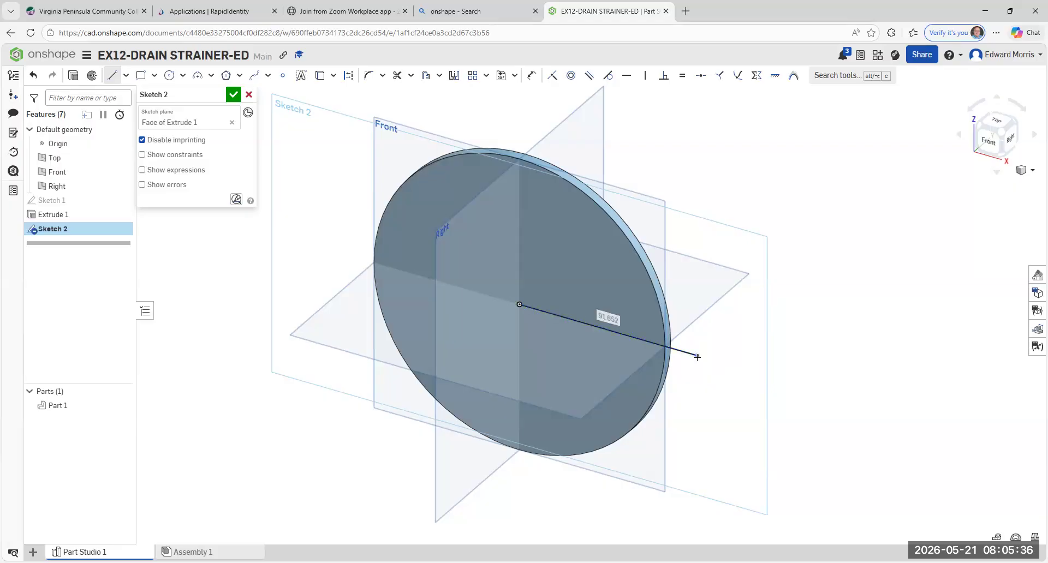
key(Escape)
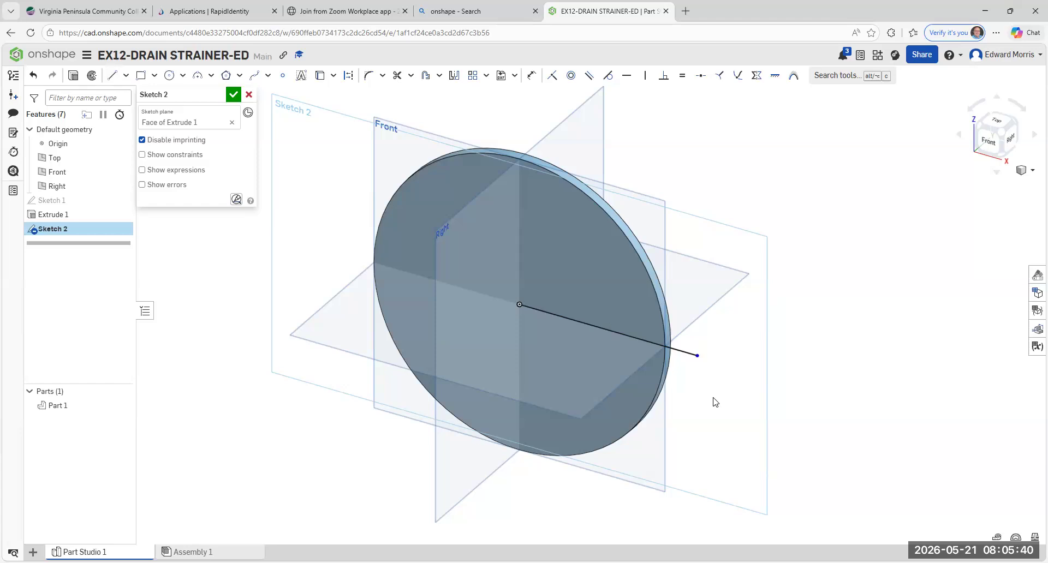
click(527, 307)
- Sketch a center point rectangle at the origin on the disc's front face, 100 mm wide and 100 mm high
click(155, 76)
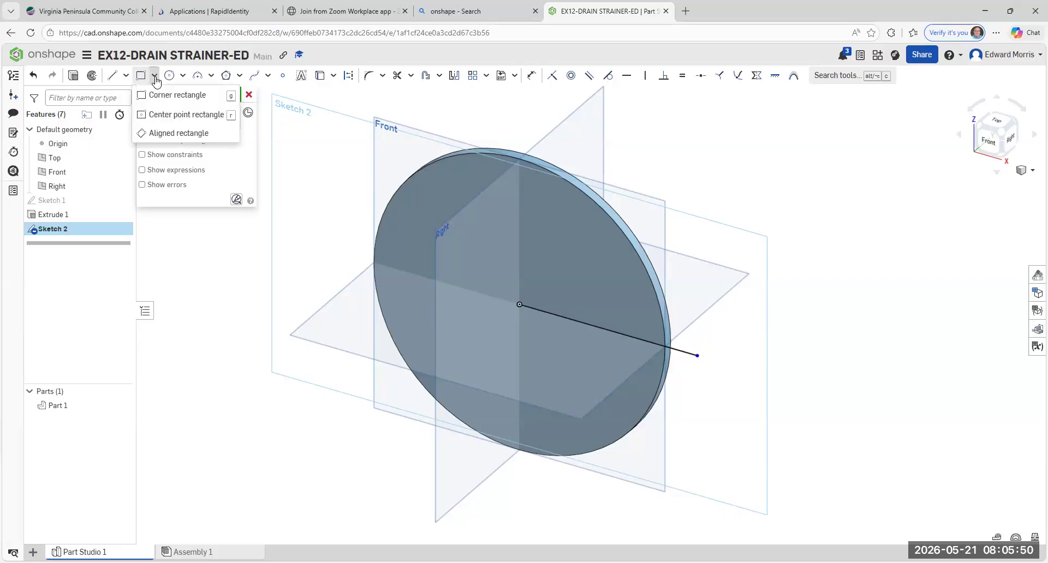
click(191, 116)
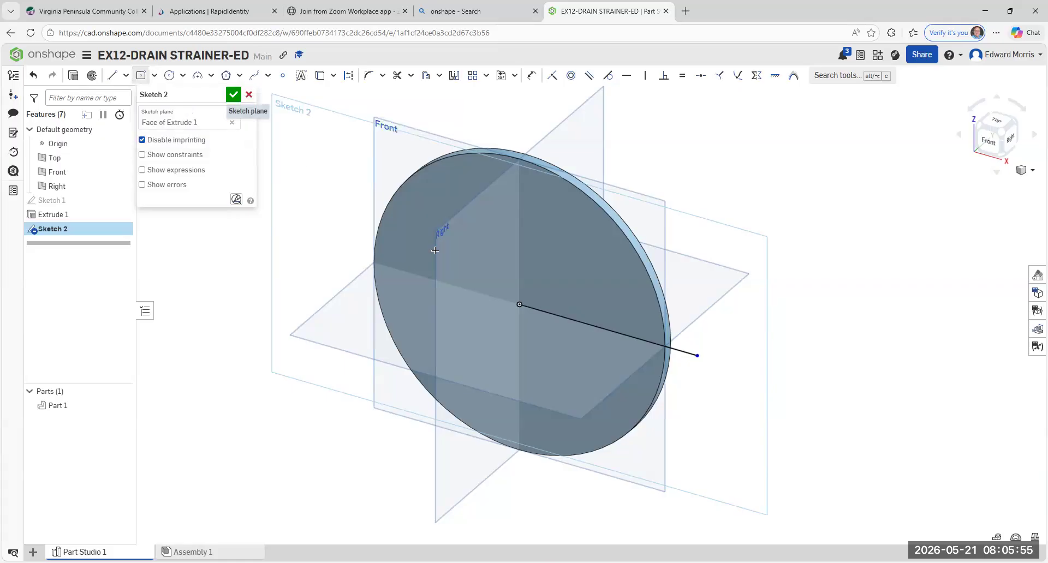
click(519, 304)
click(436, 184)
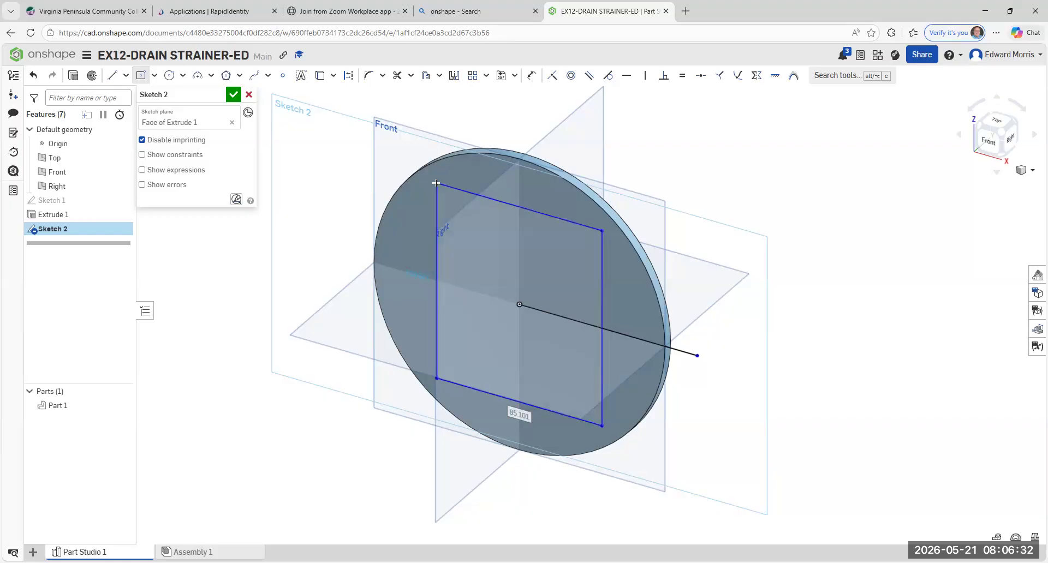
text(100)
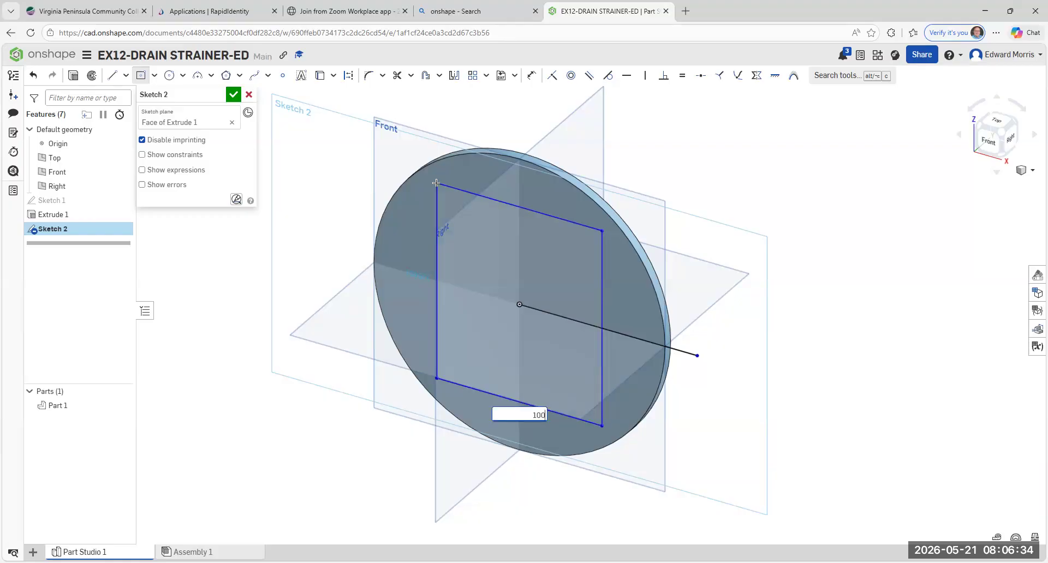
key(Return)
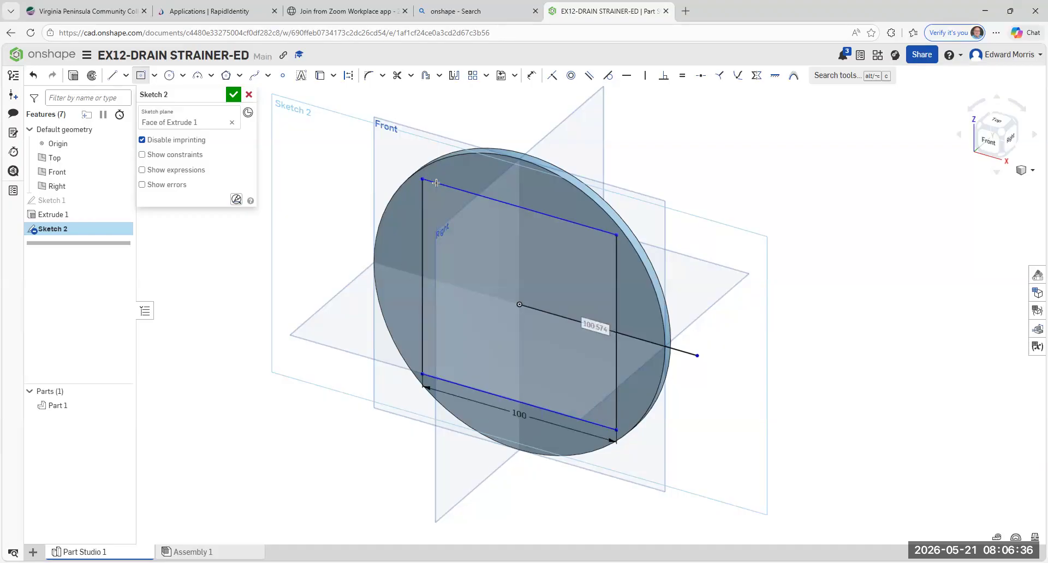
text(100)
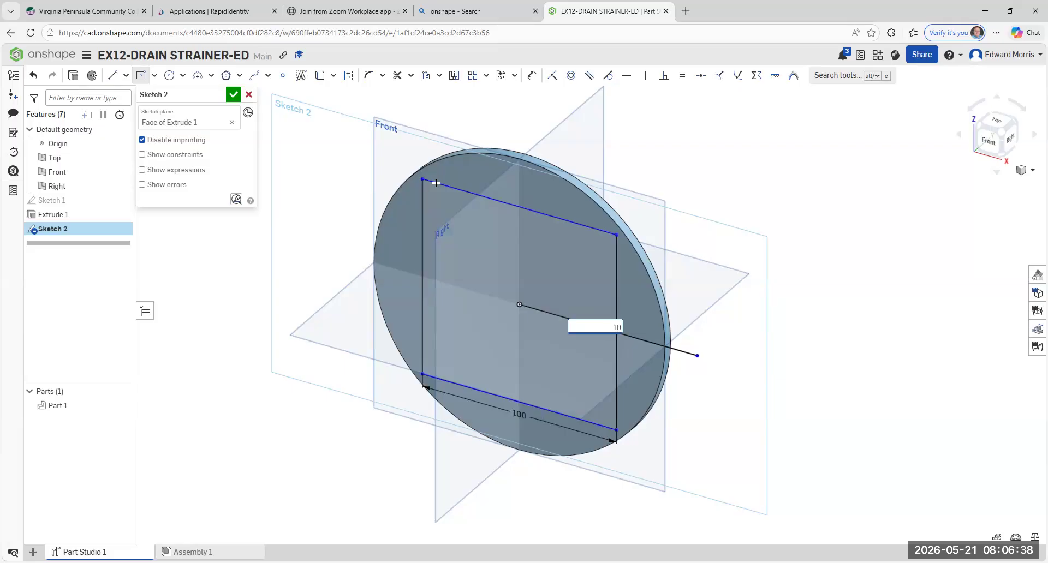
key(Return)
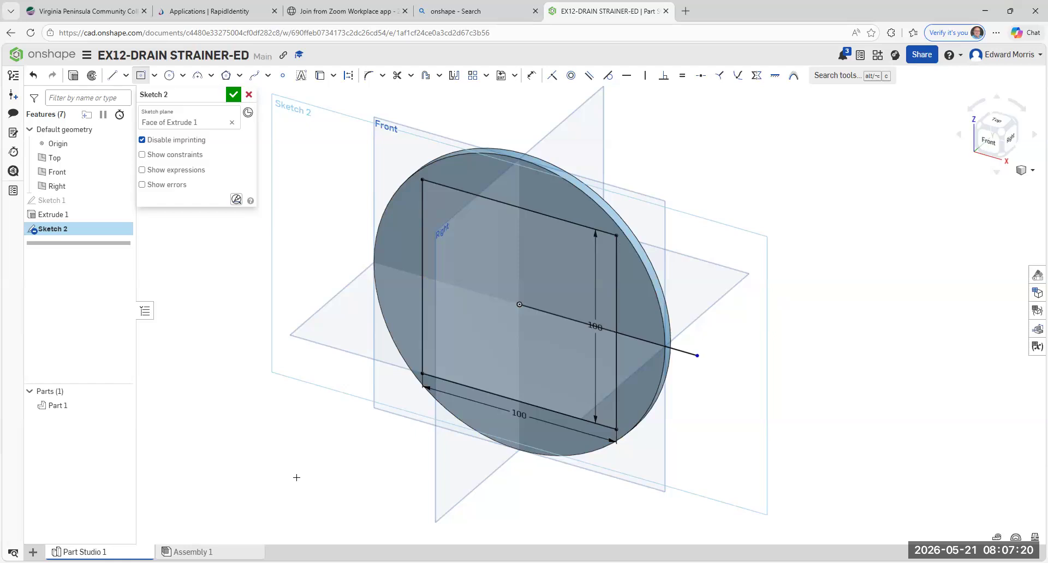
- Sketch a 5 mm diameter center point circle on the upper-left corner of the 100 mm square
click(182, 77)
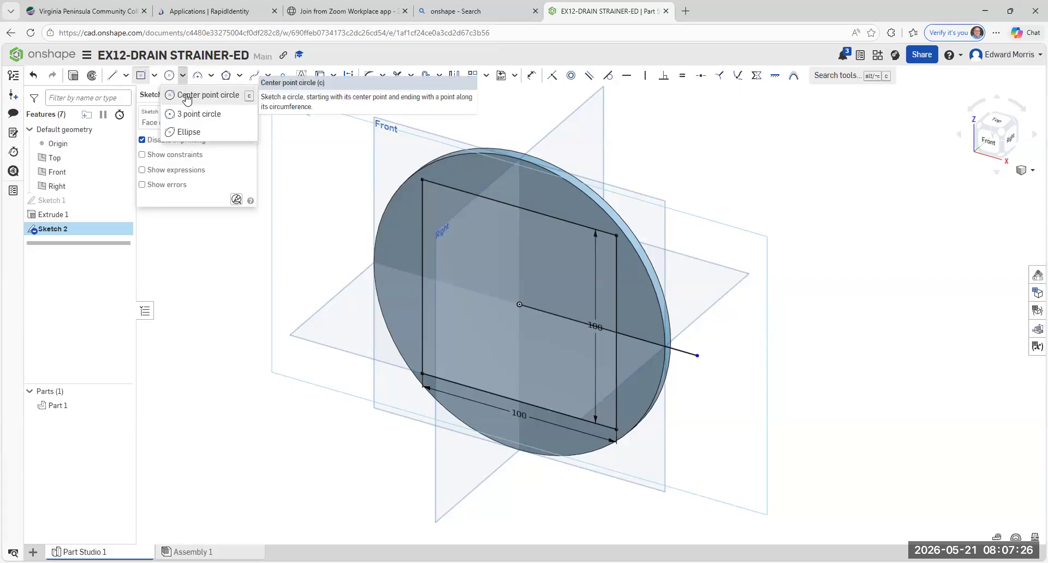
click(186, 97)
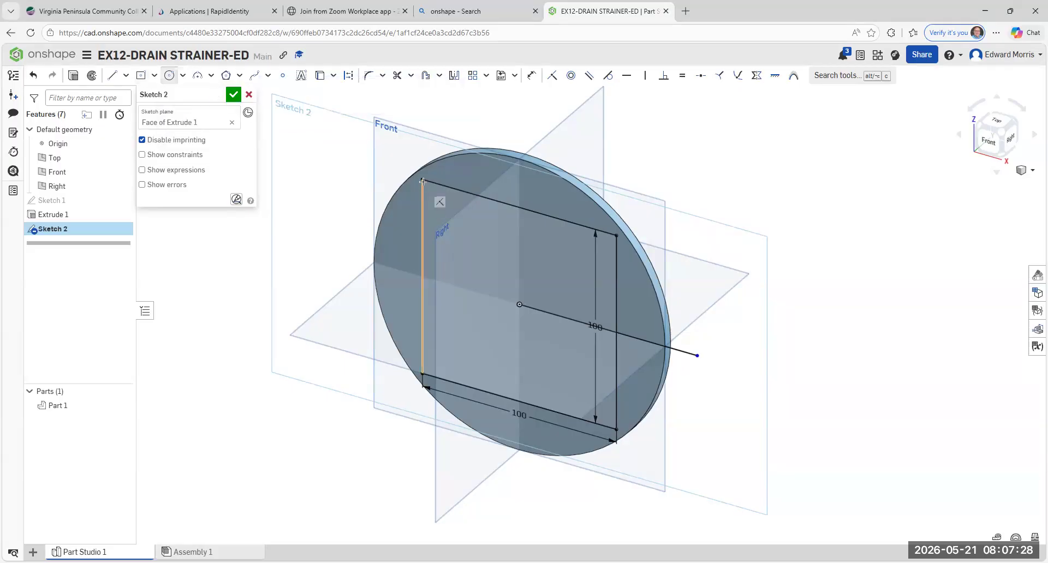
click(421, 178)
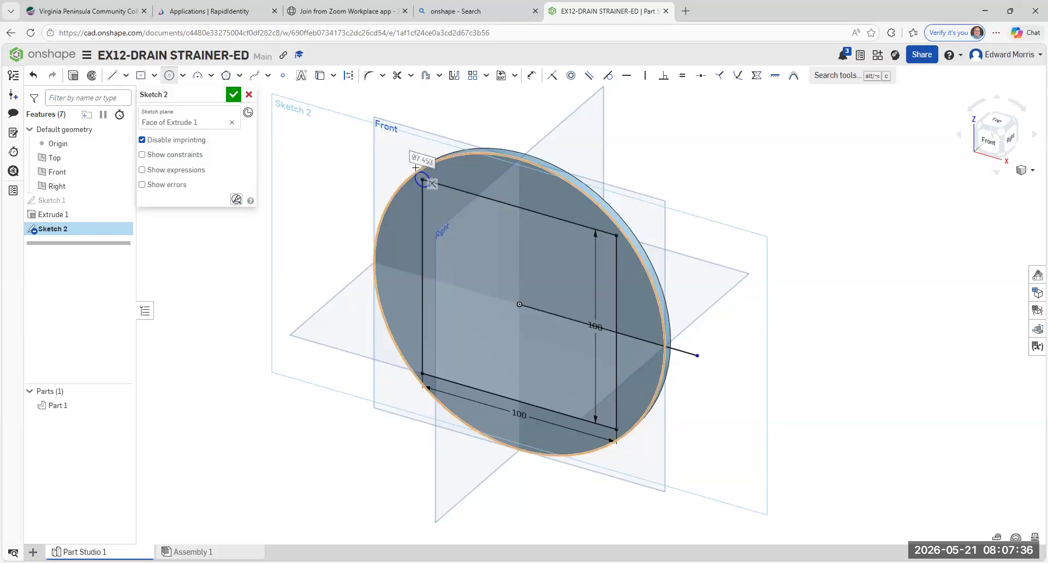
text(5)
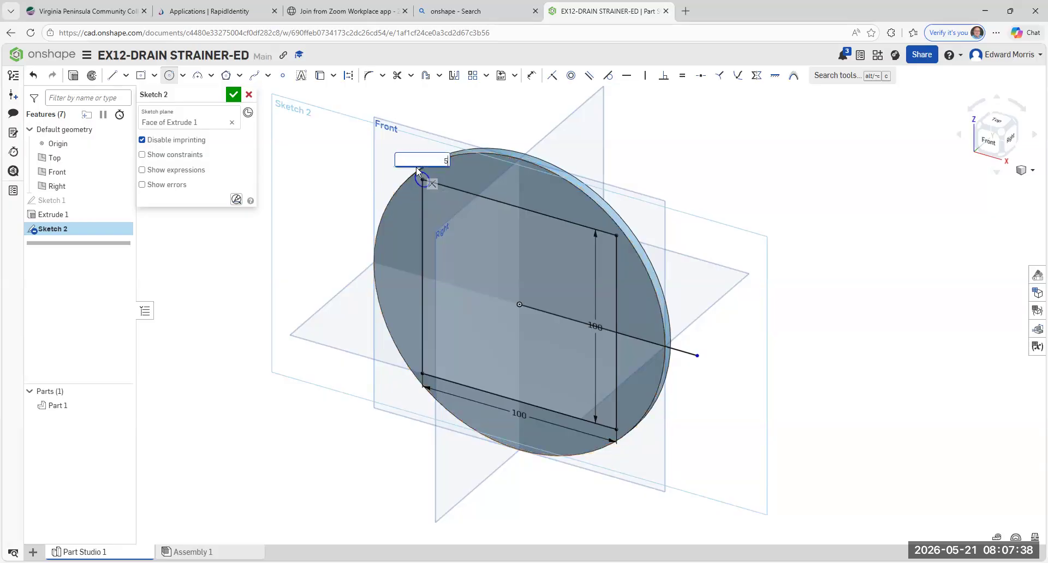
key(Return)
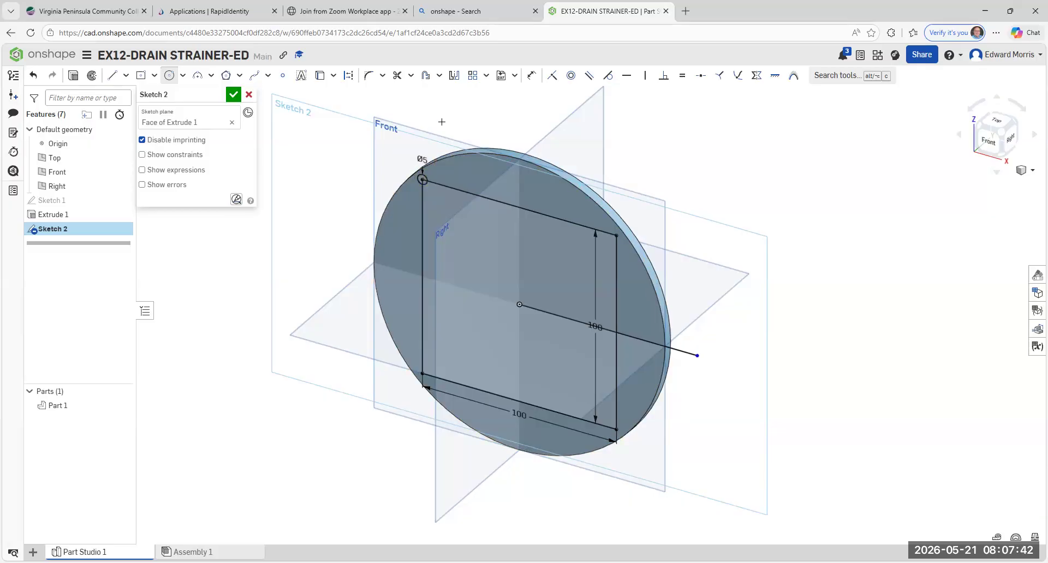
key(Escape)
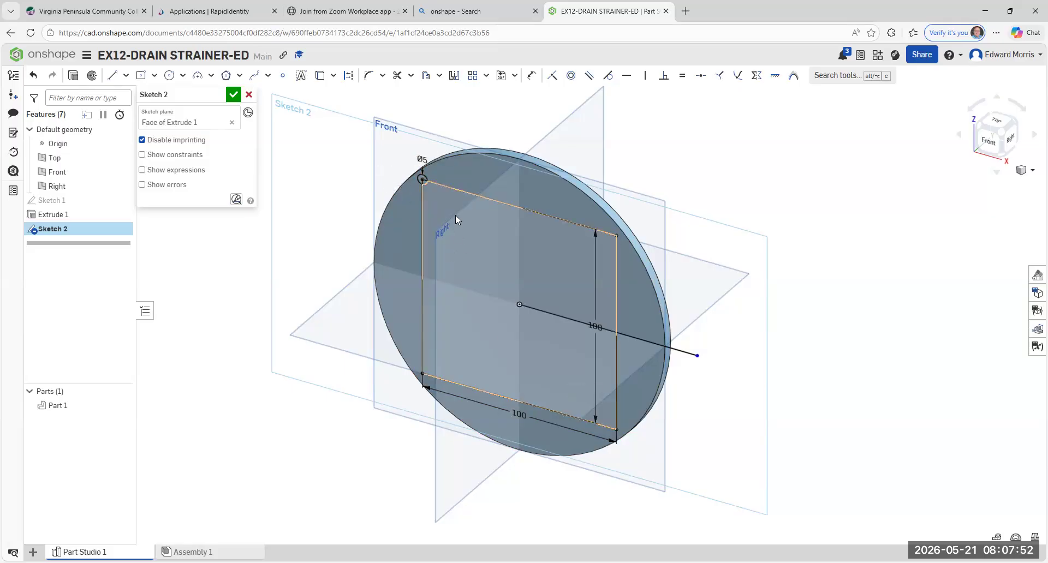
- Delete all four sides of the 100 mm square, keeping the small circle, and finish the sketch
right_click(449, 188)
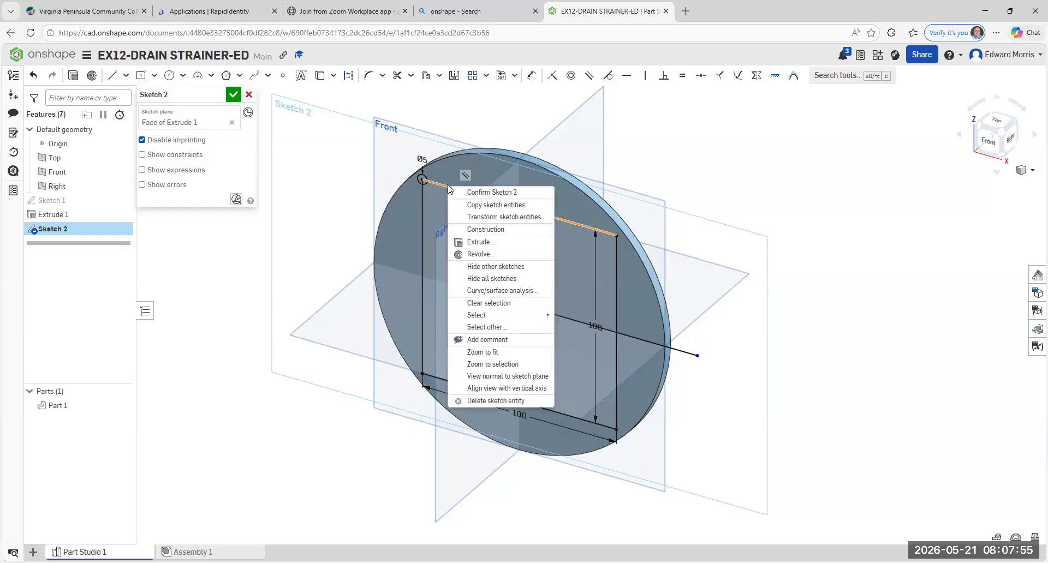
click(483, 401)
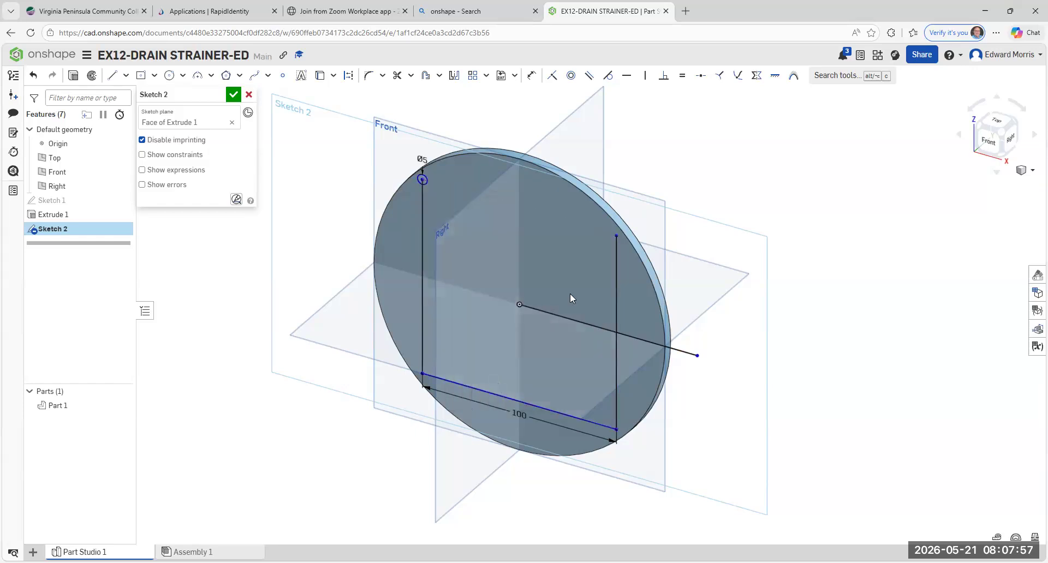
right_click(614, 275)
mouse_move(643, 409)
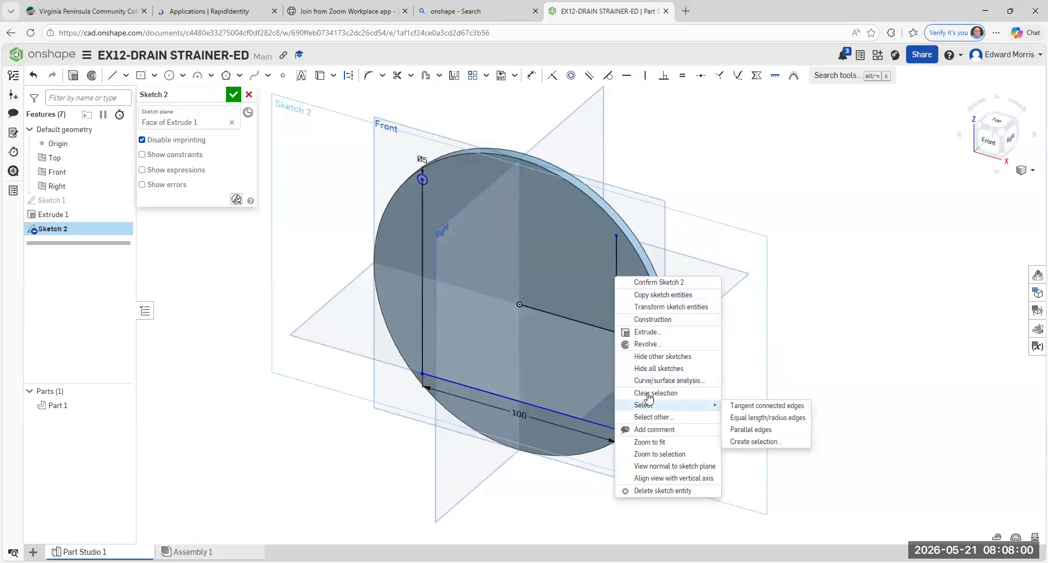
click(656, 491)
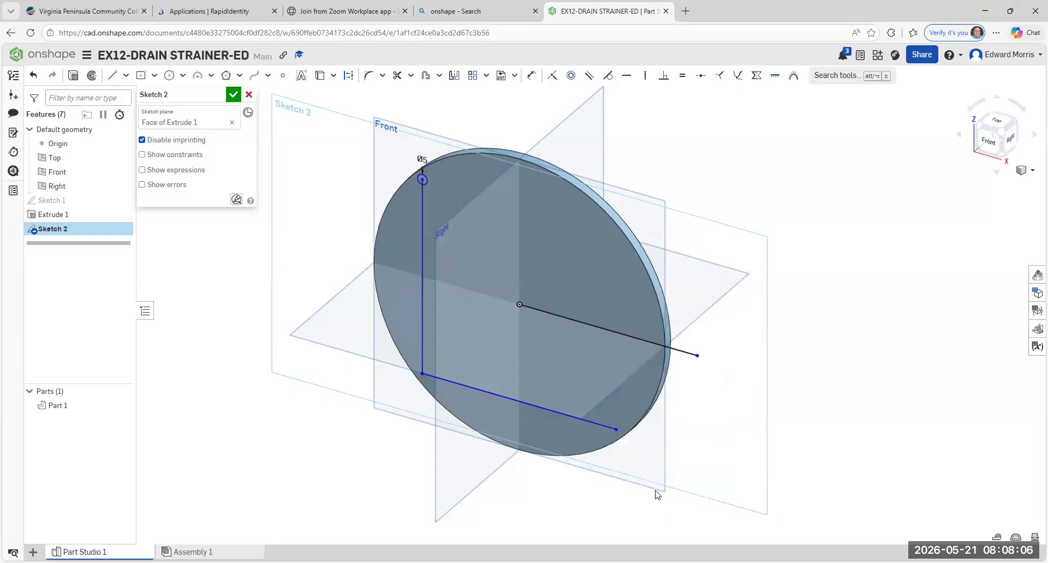
right_click(535, 406)
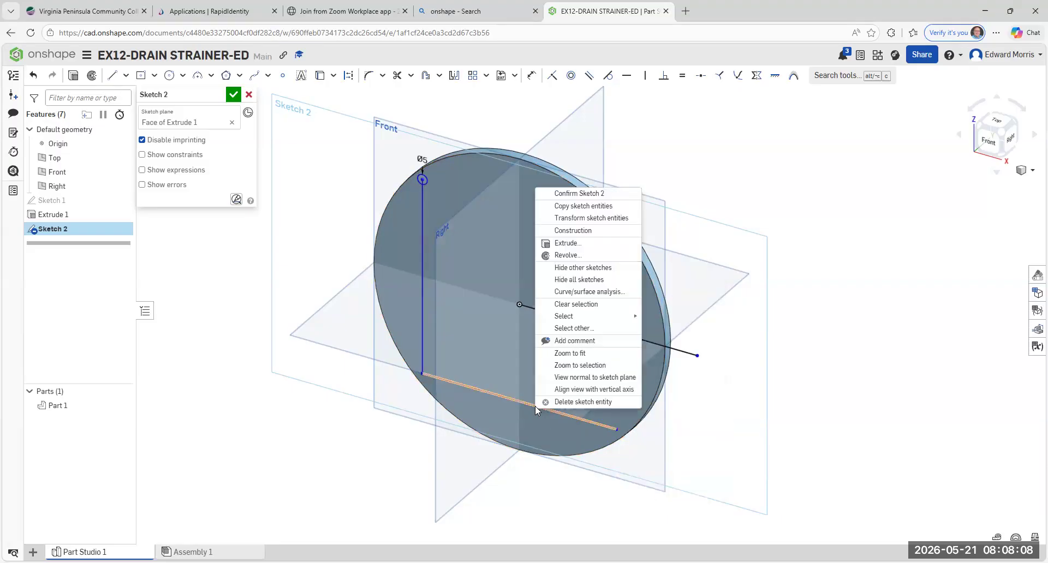
click(590, 404)
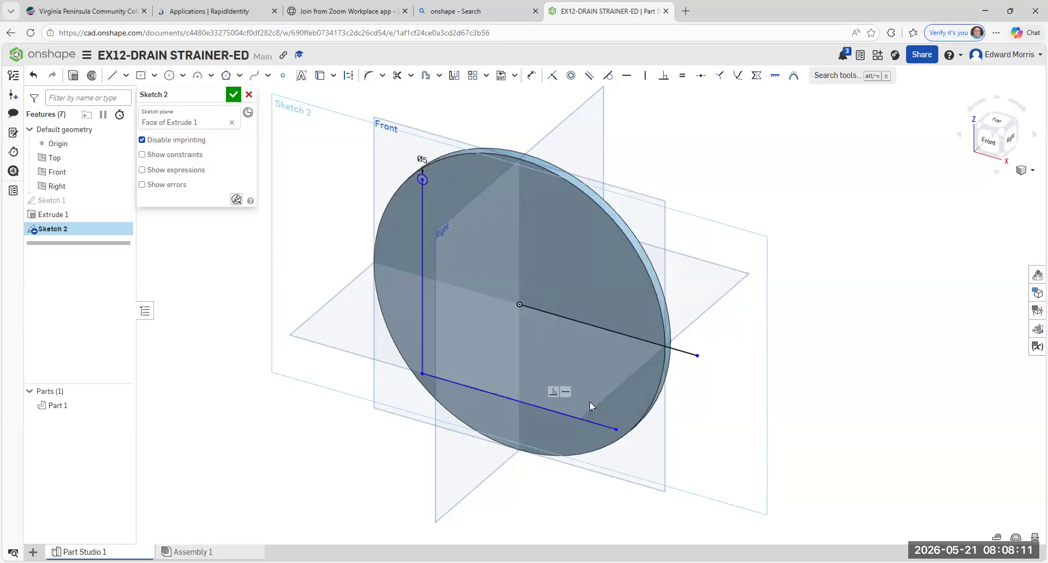
right_click(424, 287)
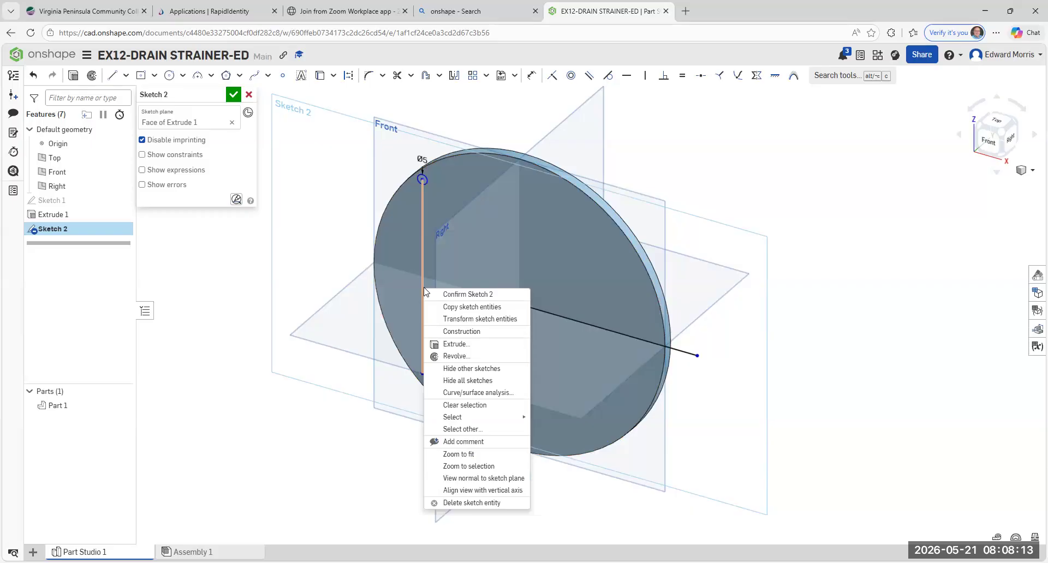
click(479, 503)
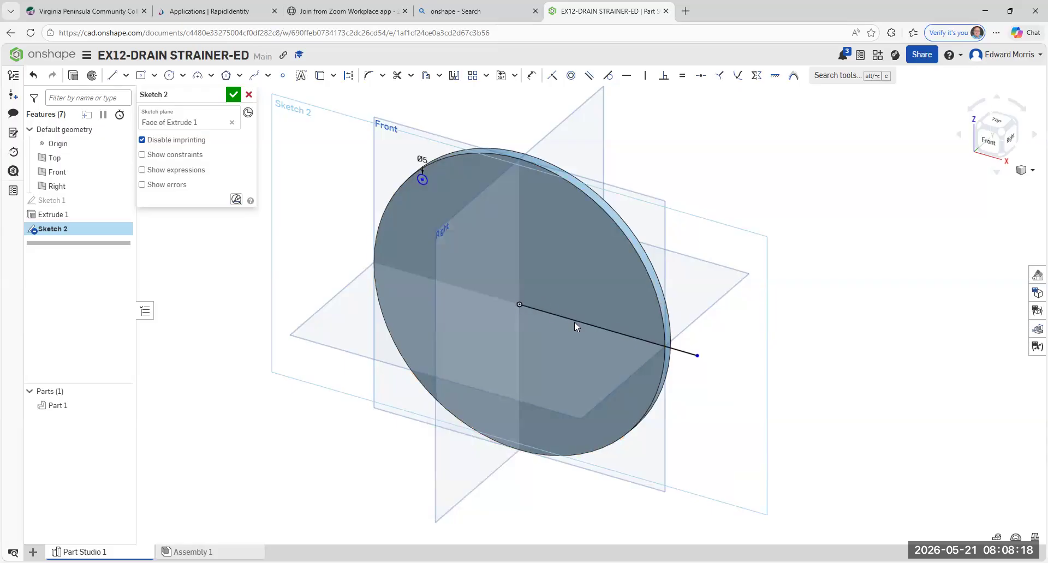
click(354, 362)
click(422, 175)
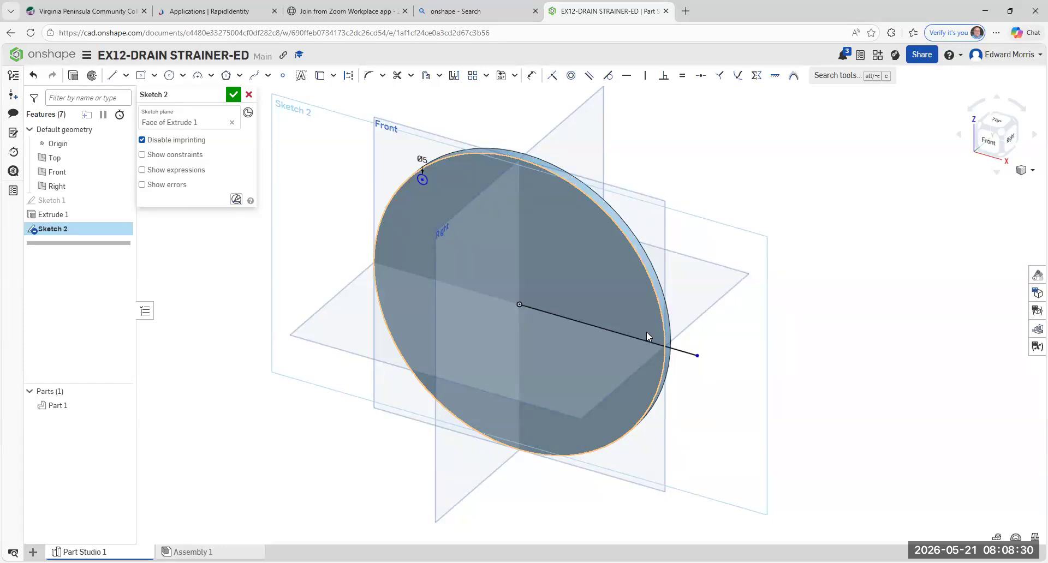
click(232, 97)
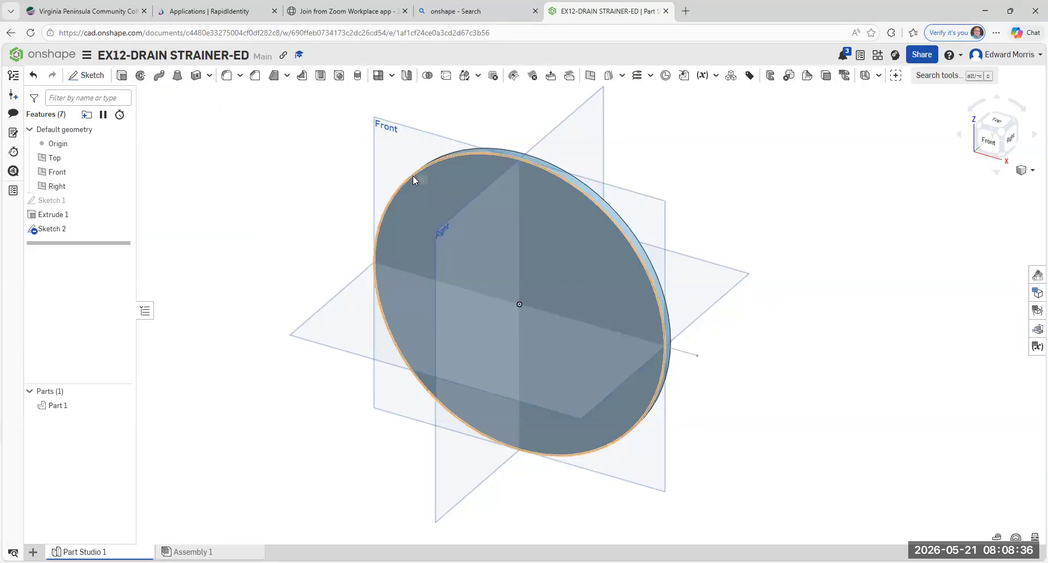
- Cut the 5 mm circle through the disc with a blind Remove extrude 25 mm deep in the opposite direction
click(121, 79)
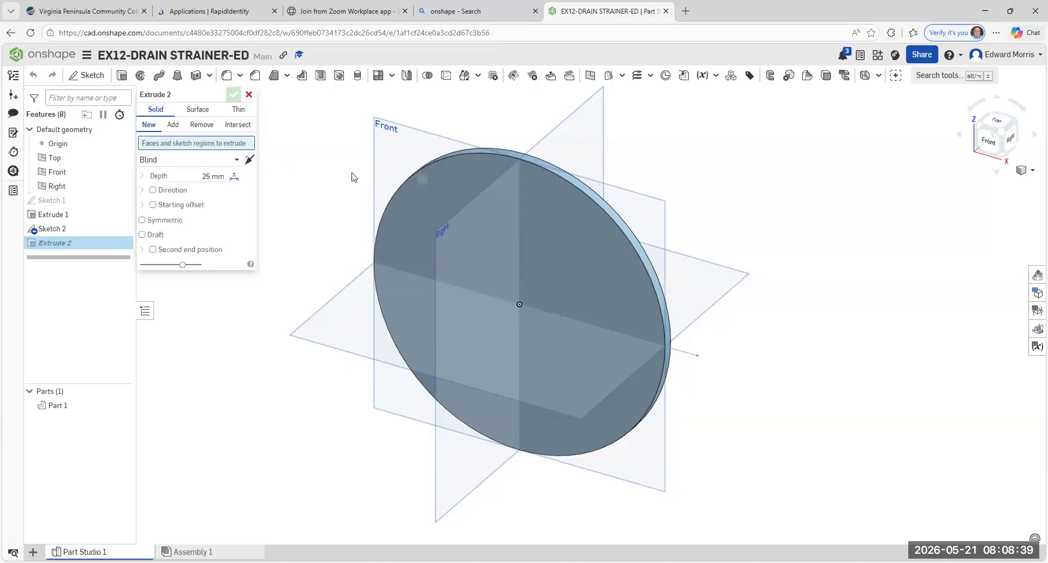
click(423, 179)
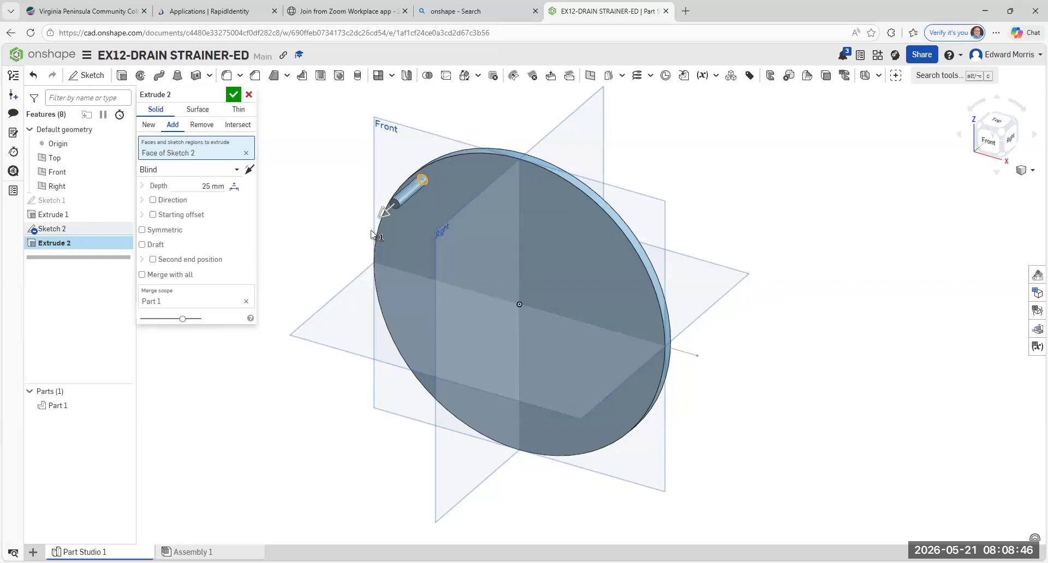
click(249, 171)
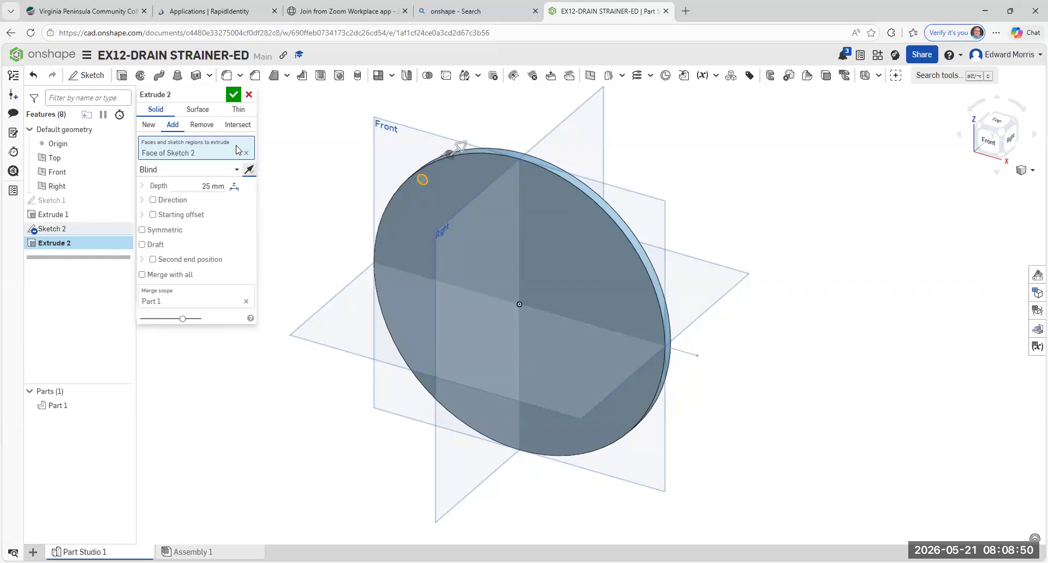
click(210, 126)
click(234, 96)
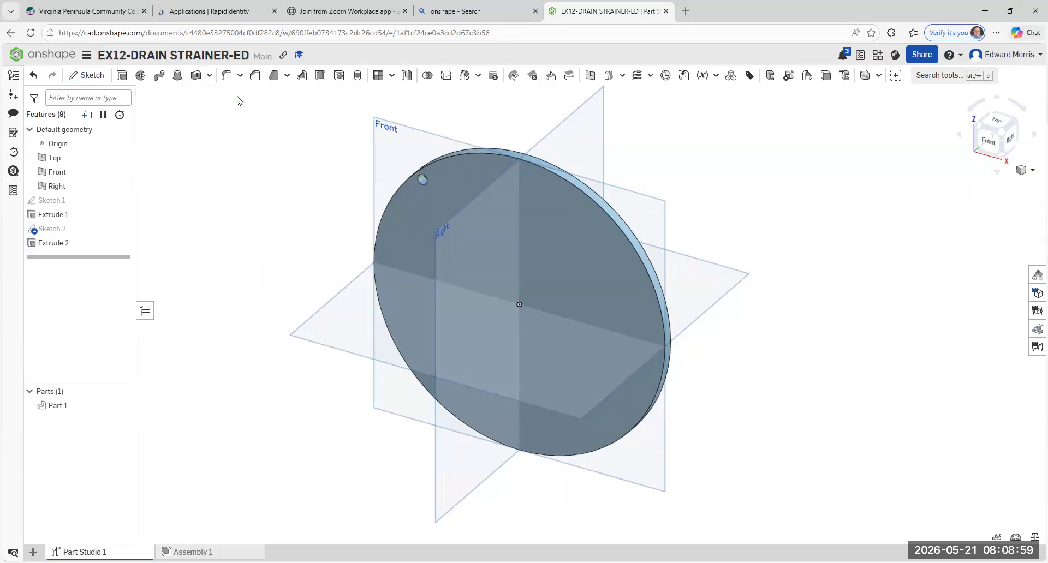
click(996, 143)
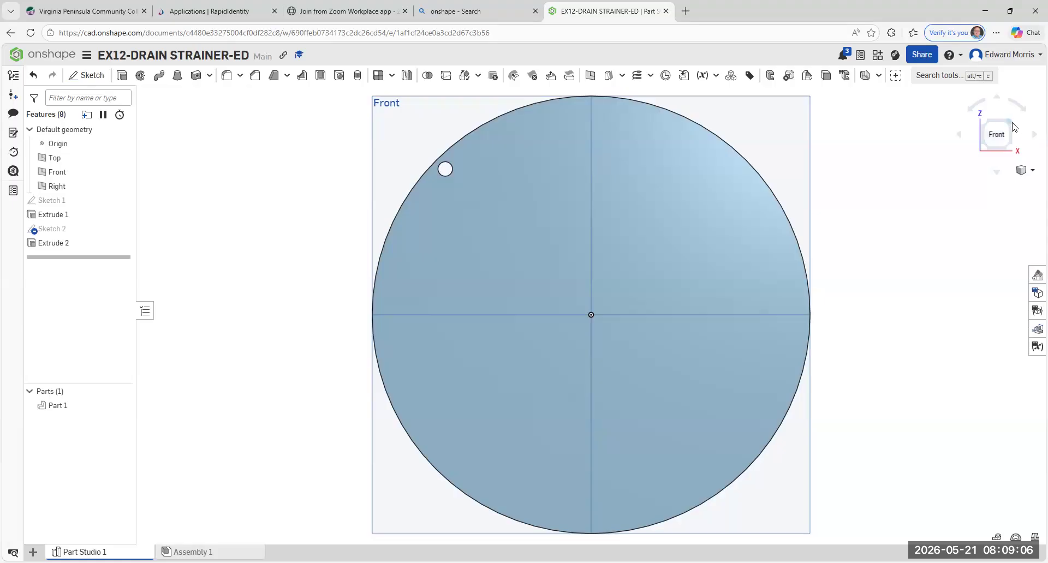
click(1013, 126)
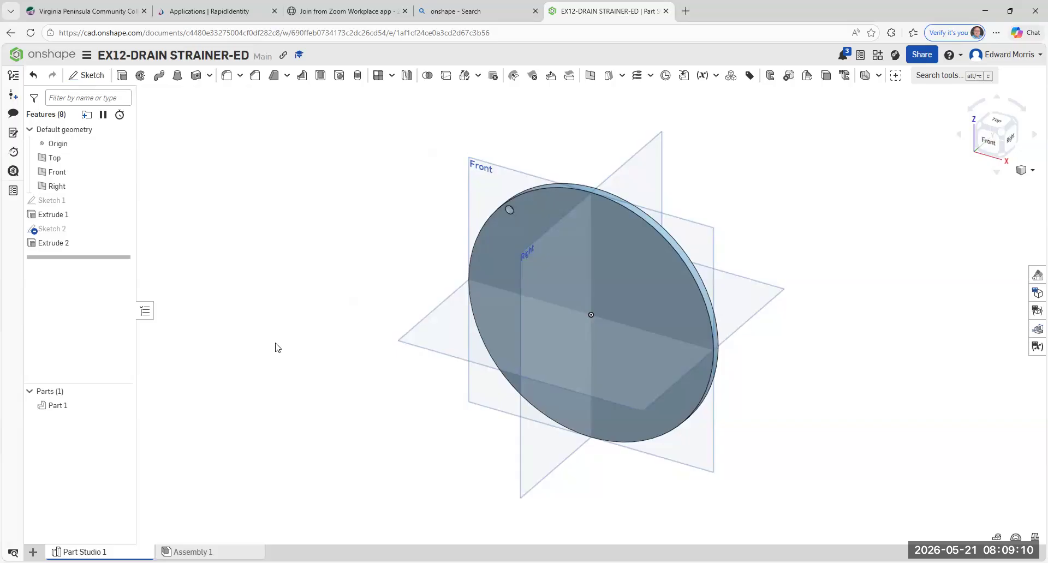
scroll(543, 311, up, 2)
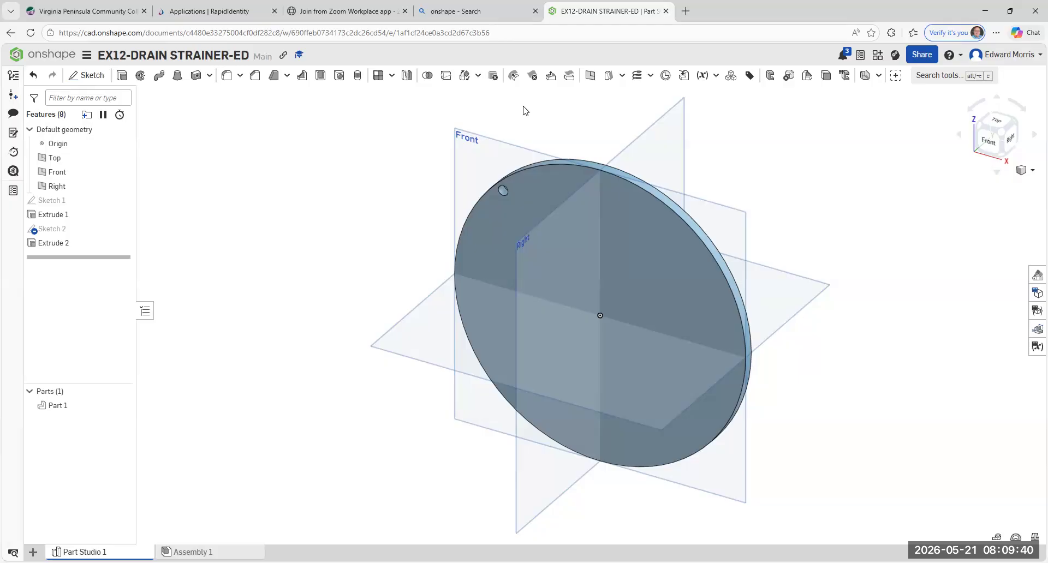
click(391, 77)
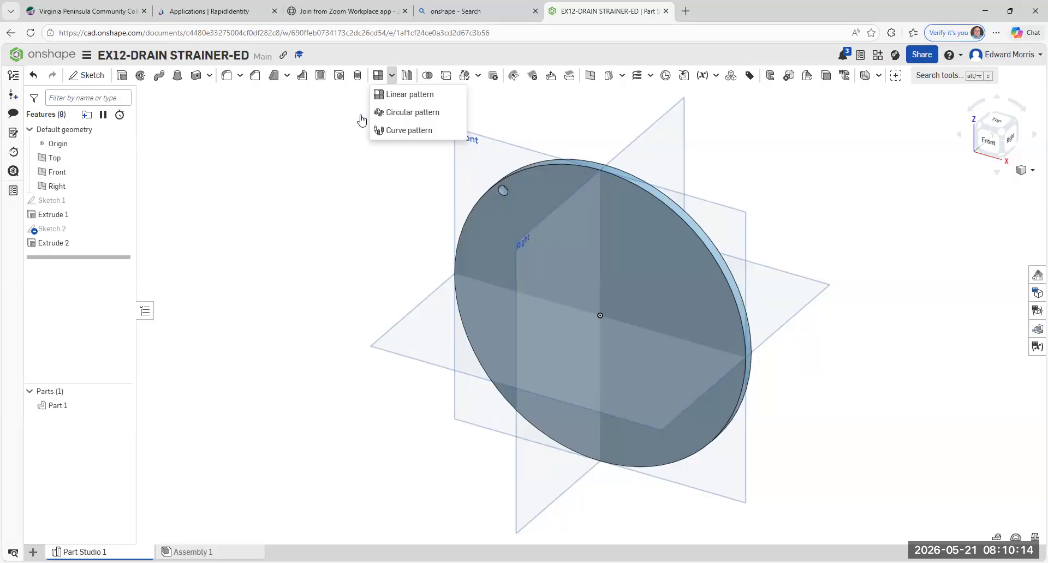
click(411, 95)
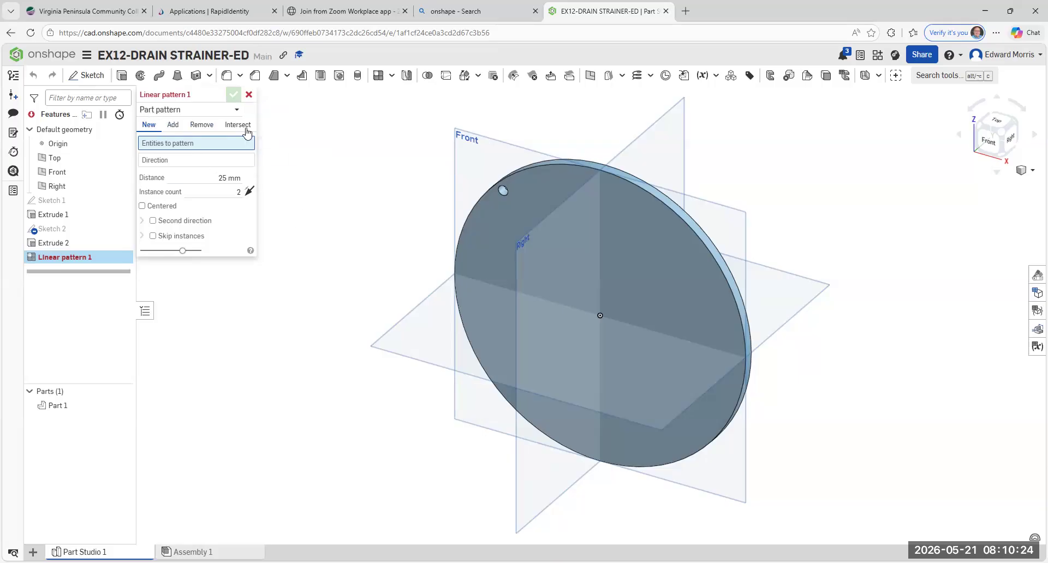
click(239, 110)
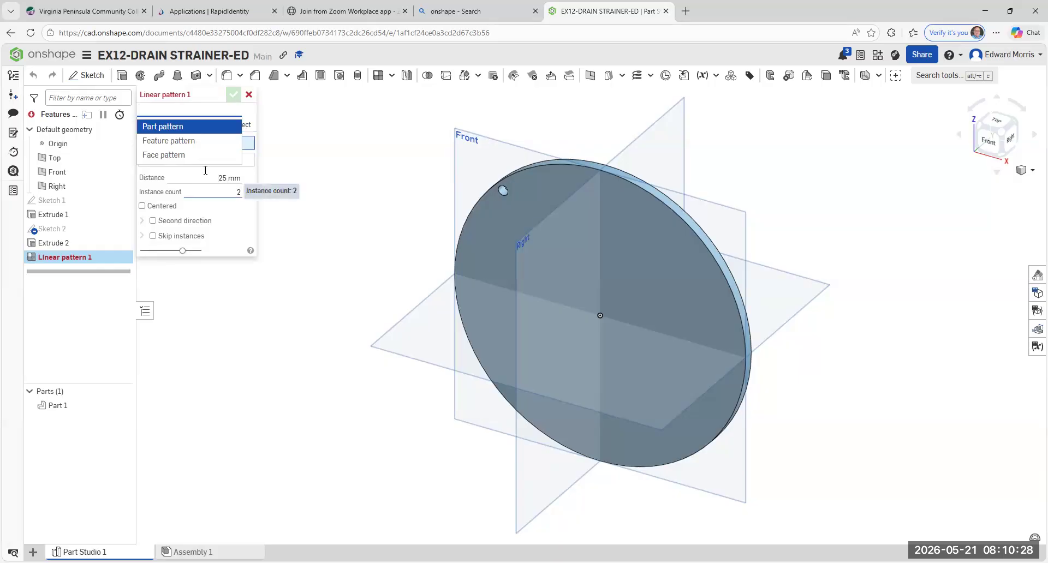
click(190, 142)
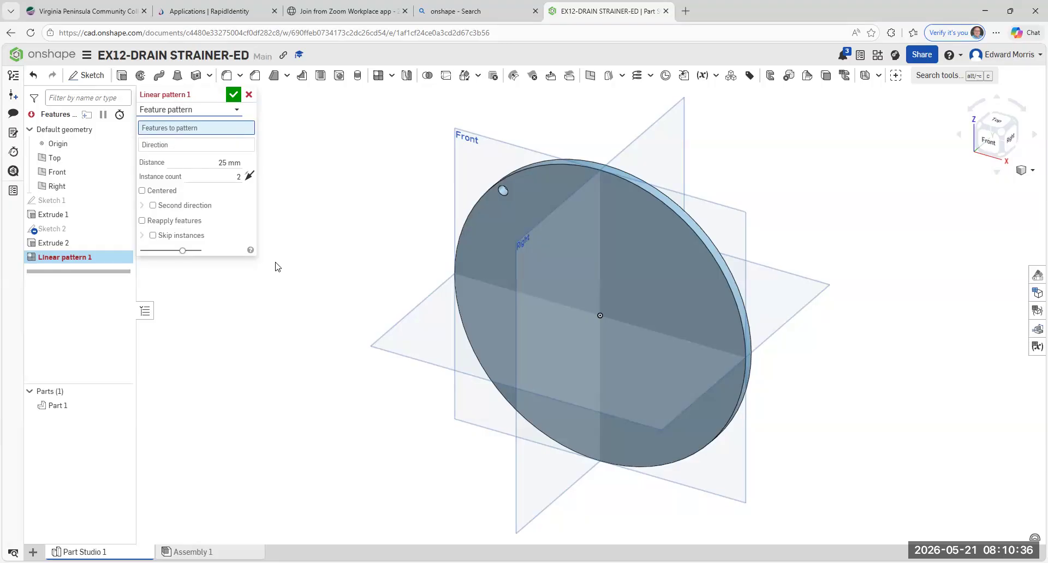
click(236, 110)
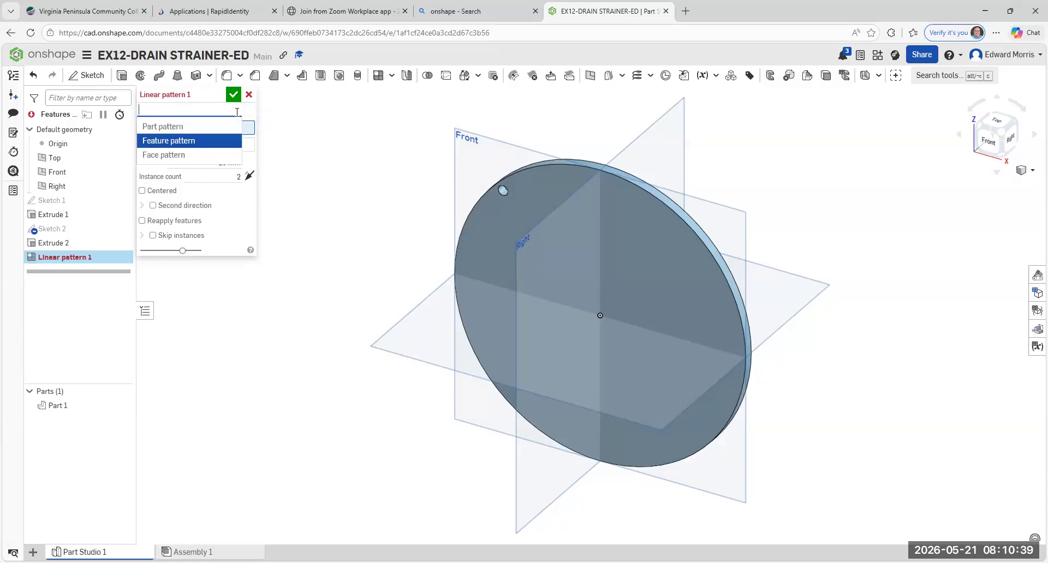
click(185, 143)
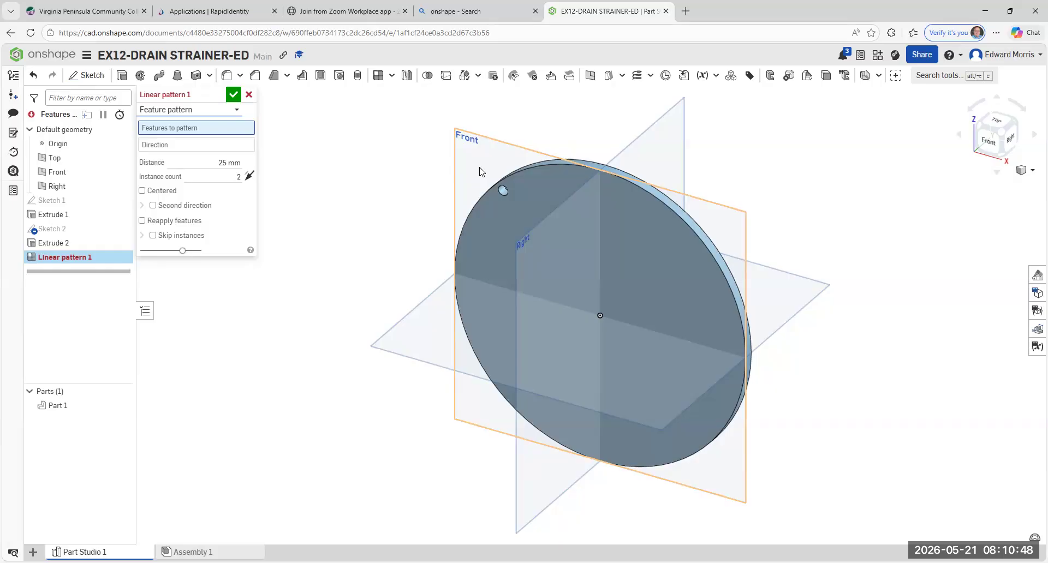
drag(494, 199, 528, 213)
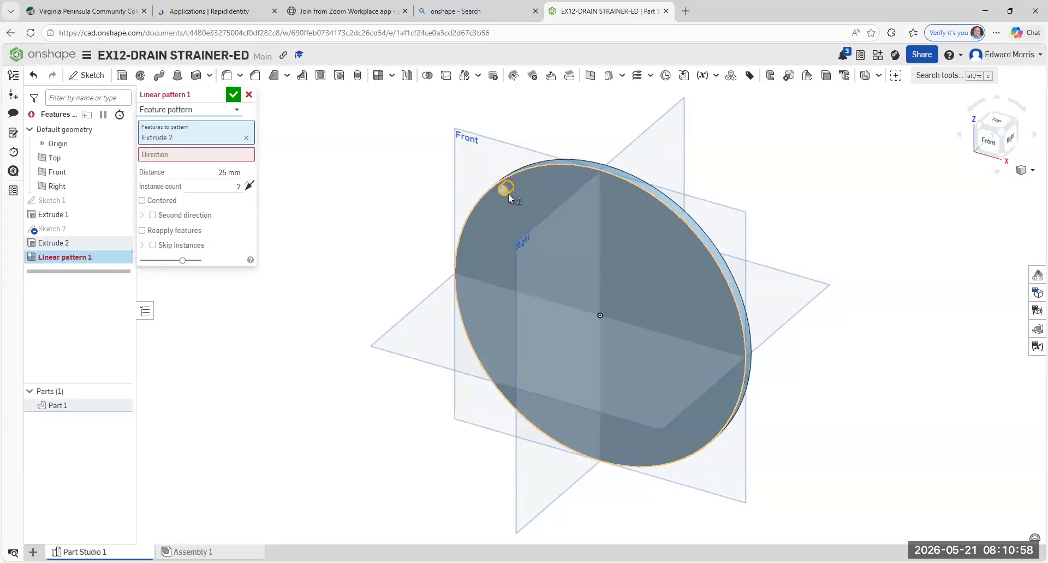
click(181, 157)
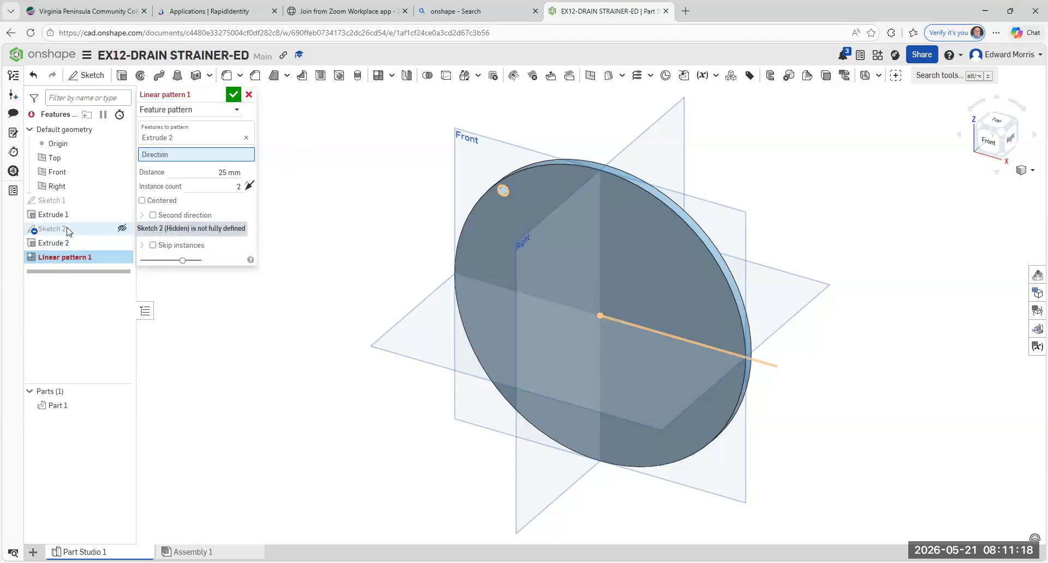
click(122, 230)
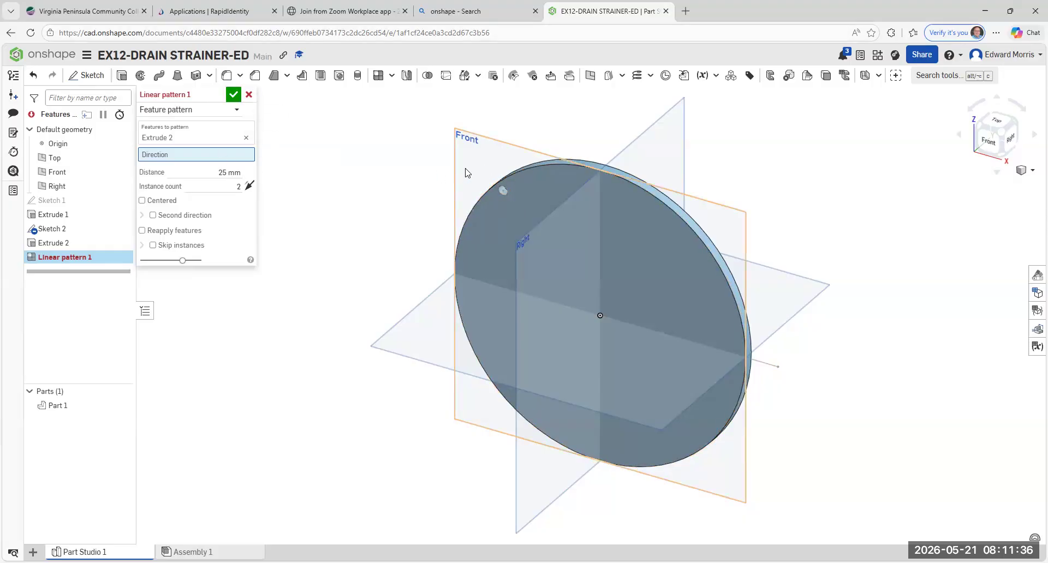
click(241, 109)
click(197, 141)
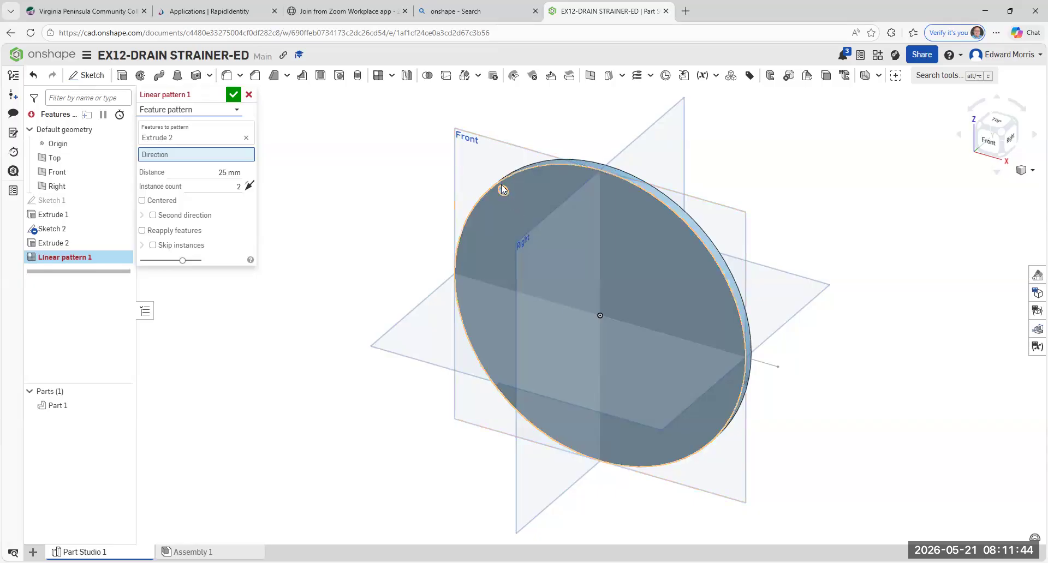
click(250, 96)
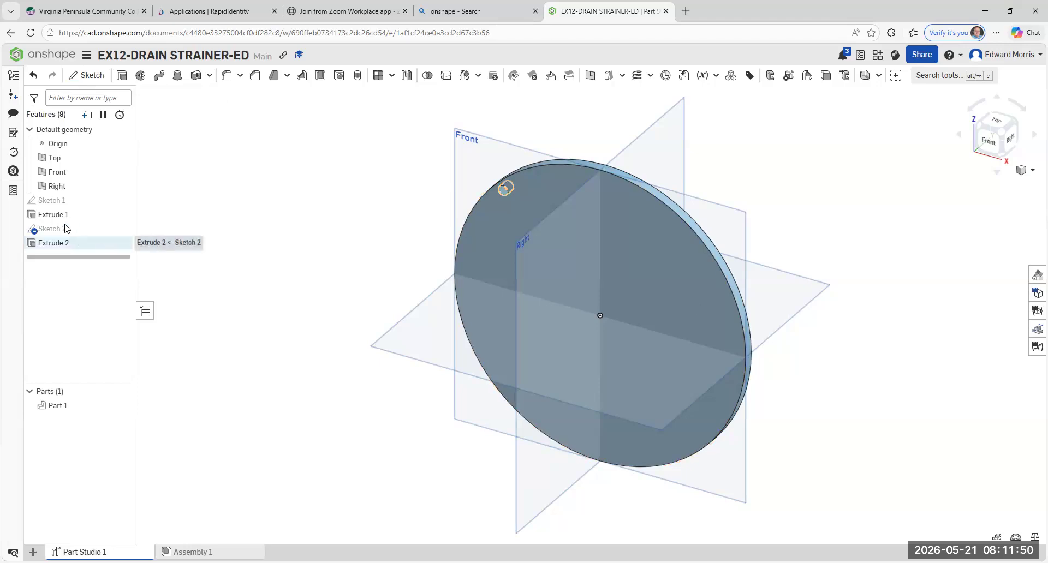
- Show Sketch 2 and set up a linear feature pattern of Sketch 2 and Extrude 2 along that sketch's horizontal line
click(123, 228)
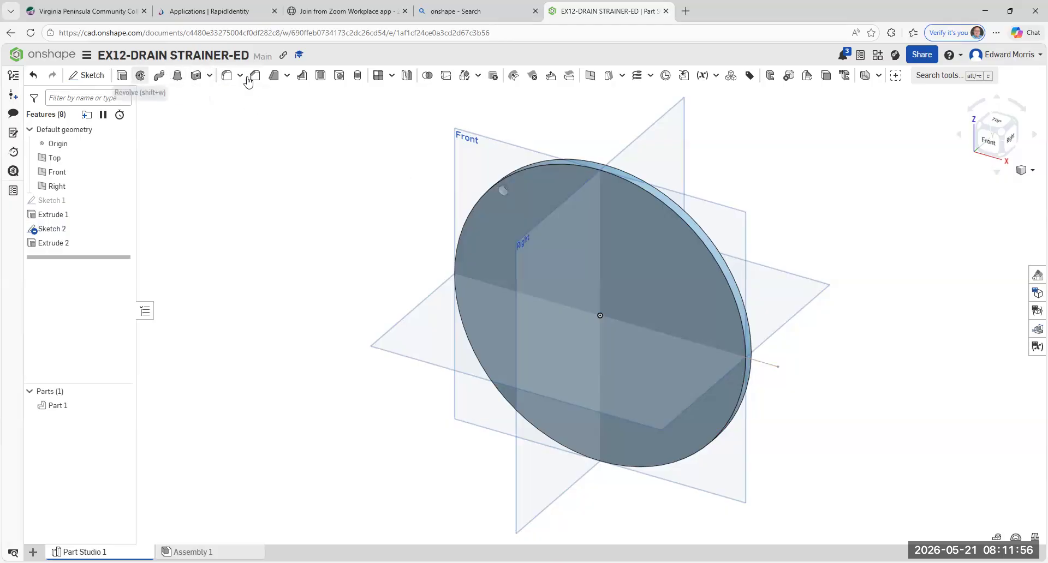
click(391, 78)
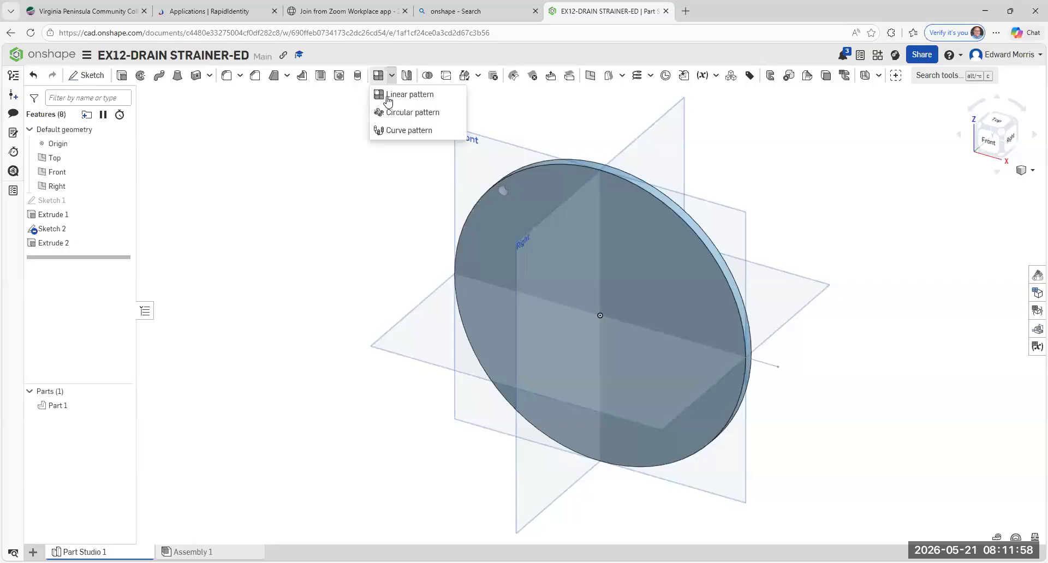
click(388, 96)
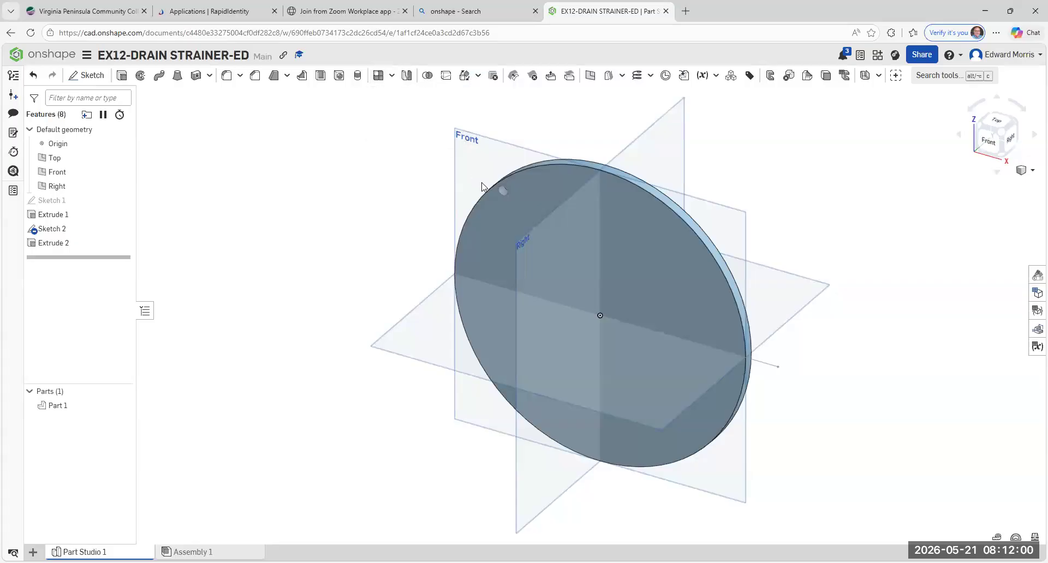
click(235, 110)
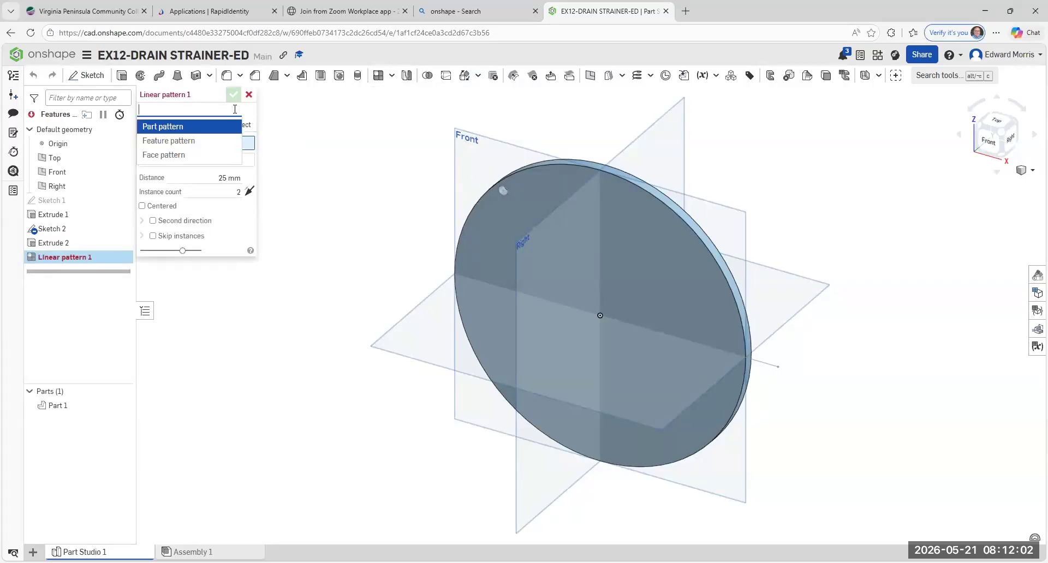
click(216, 141)
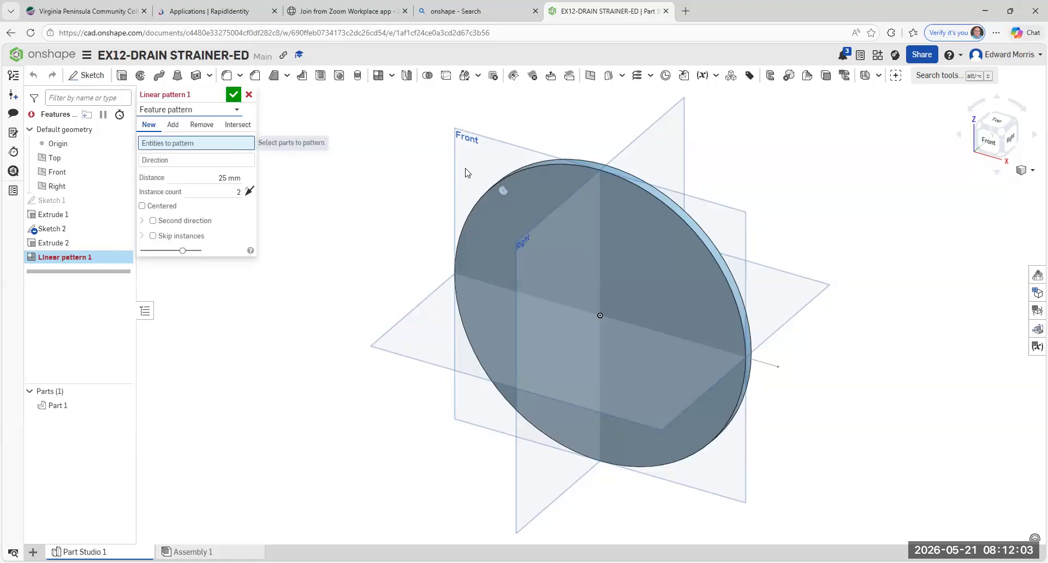
click(521, 207)
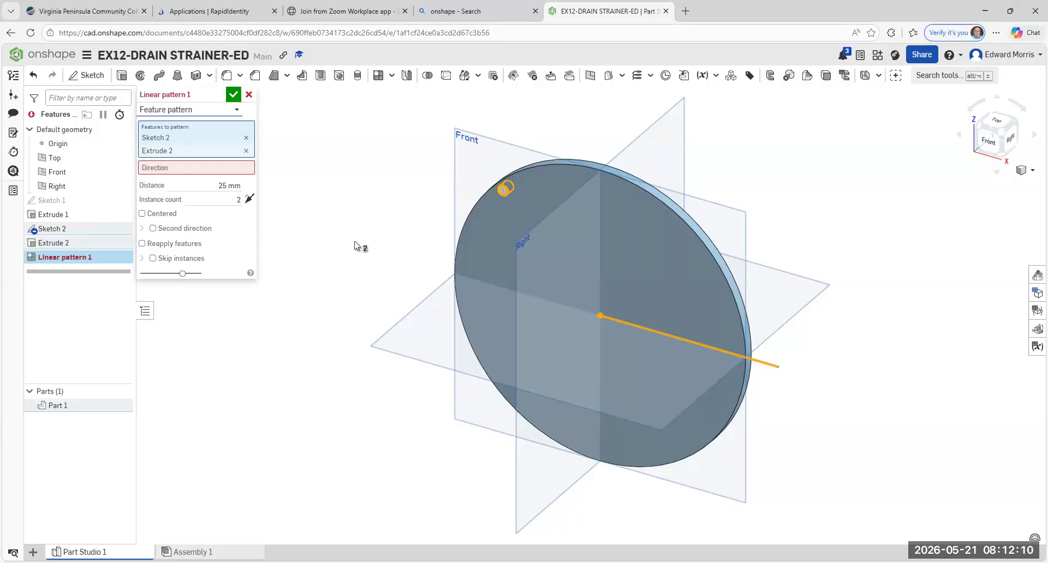
click(184, 168)
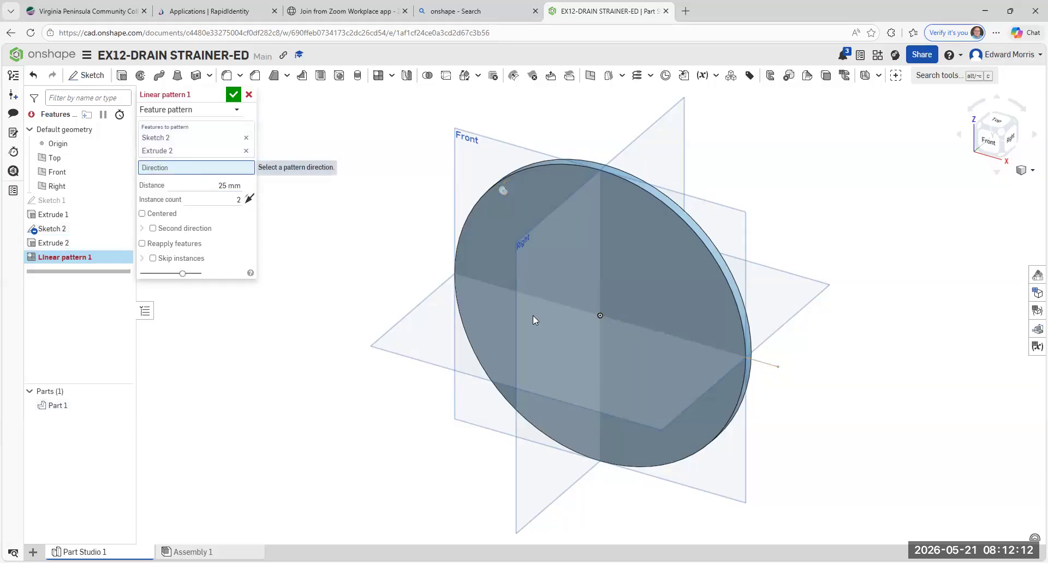
click(769, 362)
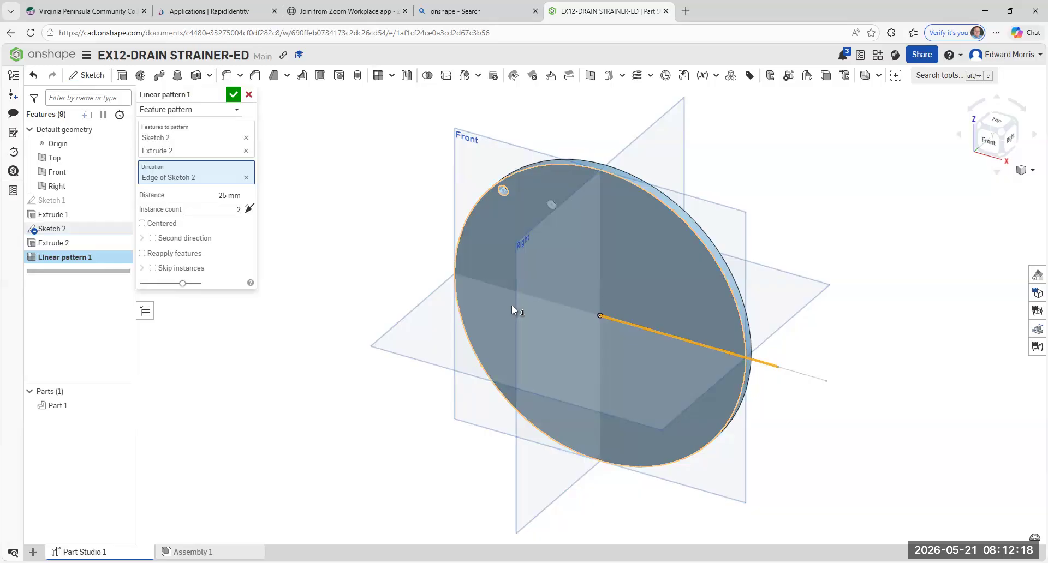
- Set the hole pattern to a 10 mm distance with 11 instances and accept it
click(230, 196)
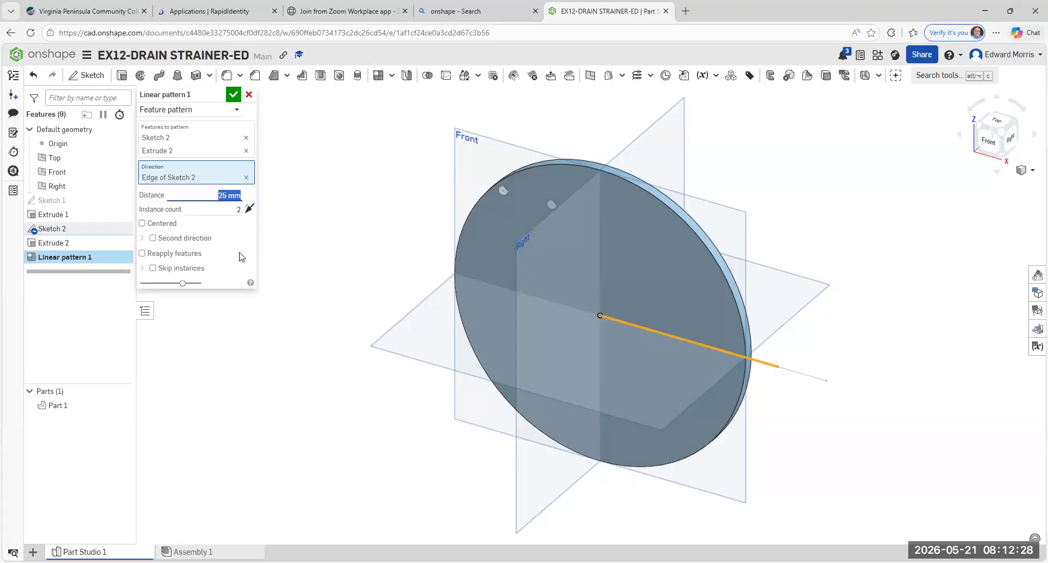
text(10 mm)
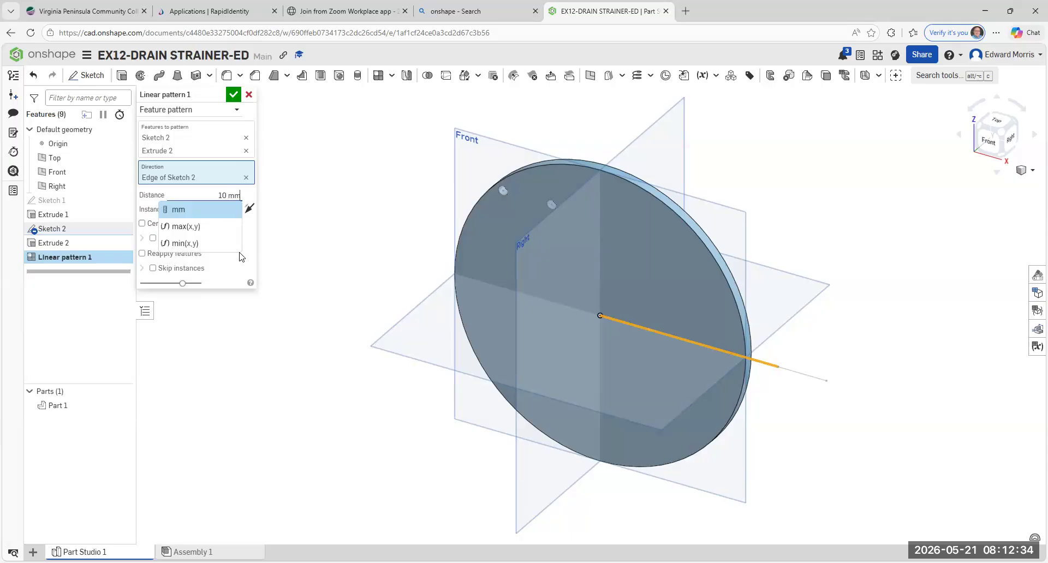
key(Return)
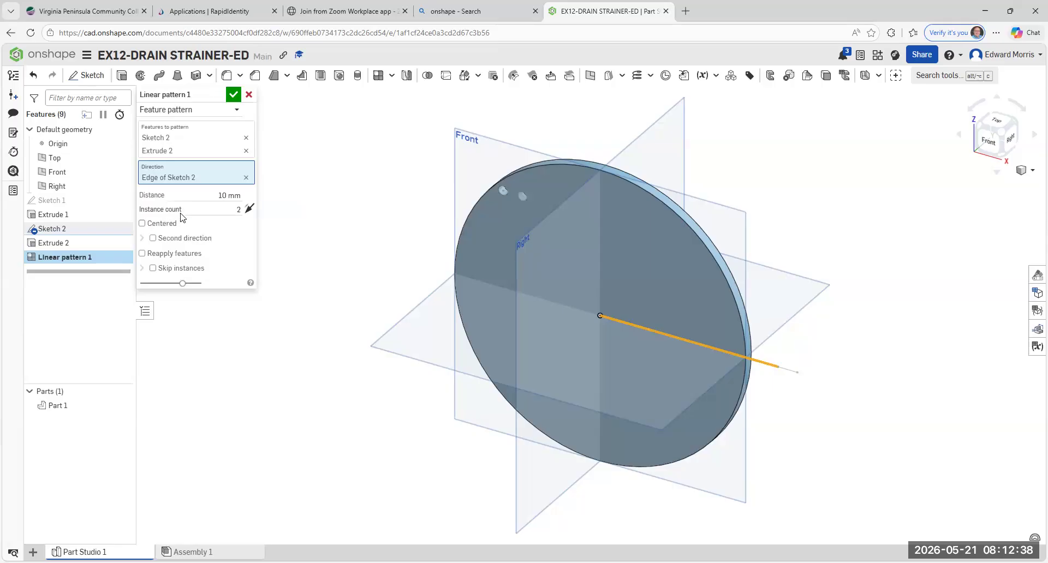
click(231, 213)
key(BackSpace)
text(11)
key(Return)
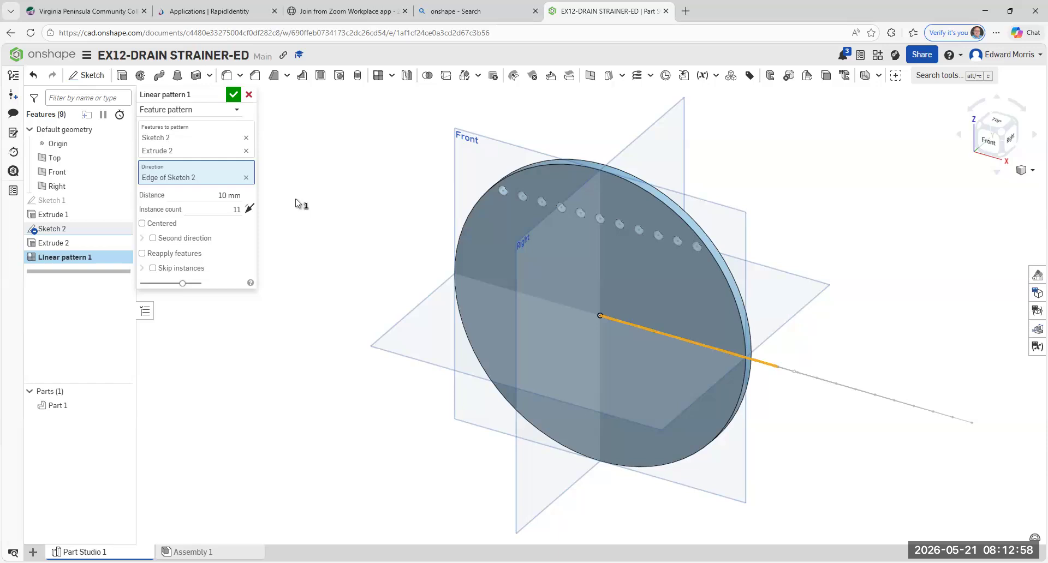
click(233, 95)
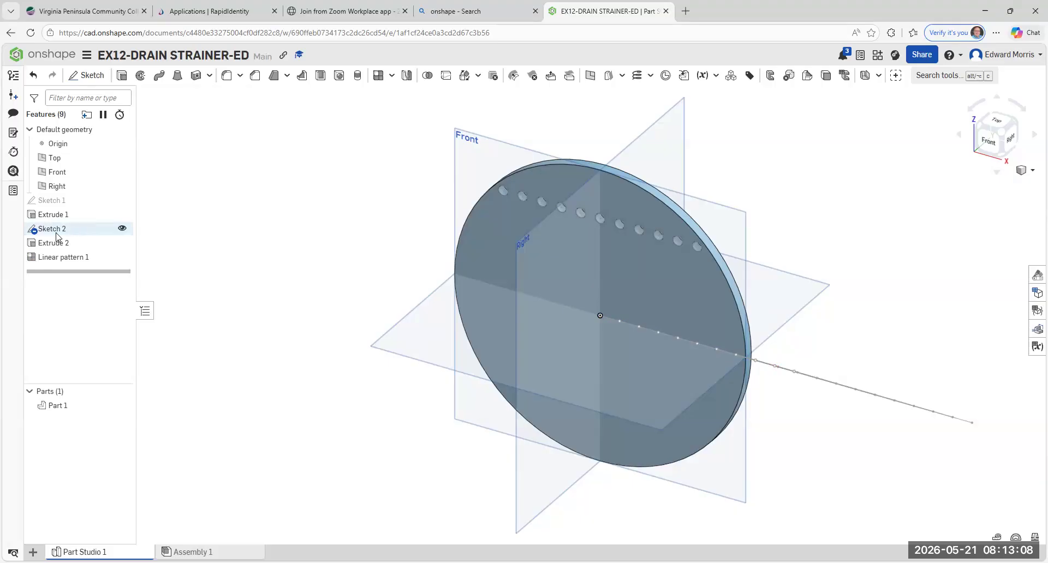
click(104, 228)
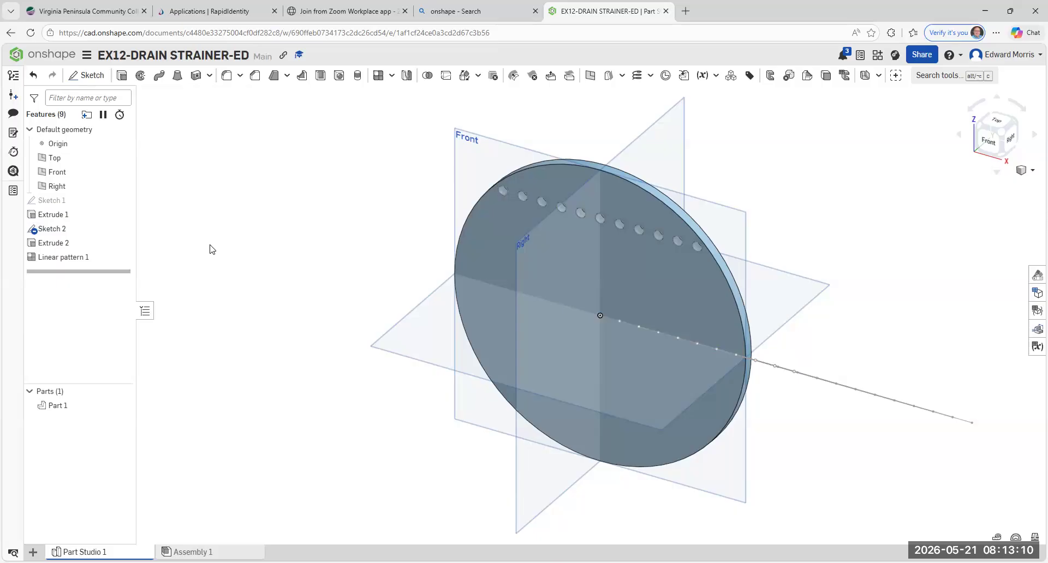
click(199, 329)
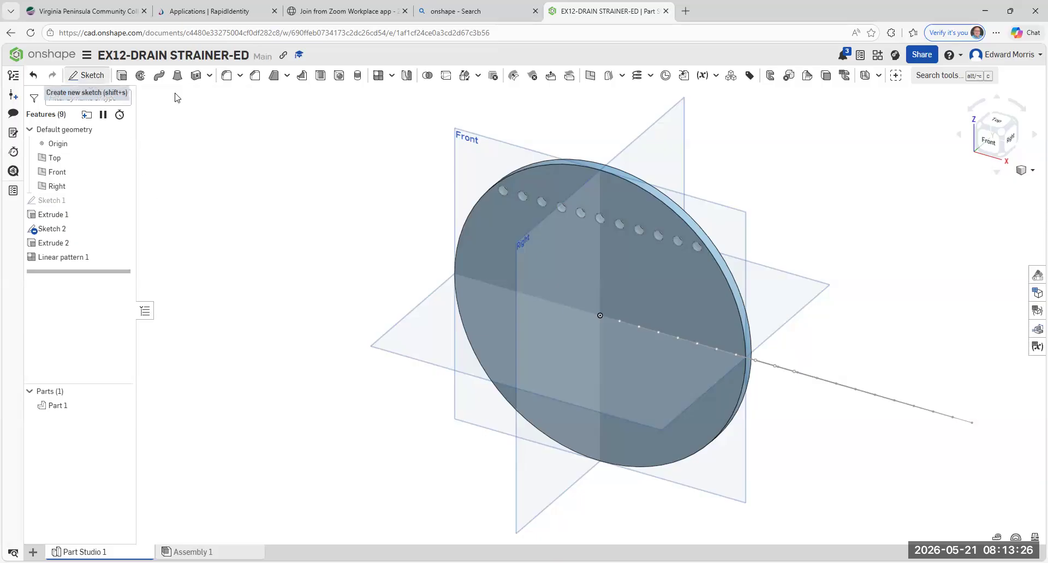
- Sketch a vertical line about 88 mm long from the origin down past the disc's lower edge on its front face, and finish the sketch
click(87, 75)
click(530, 178)
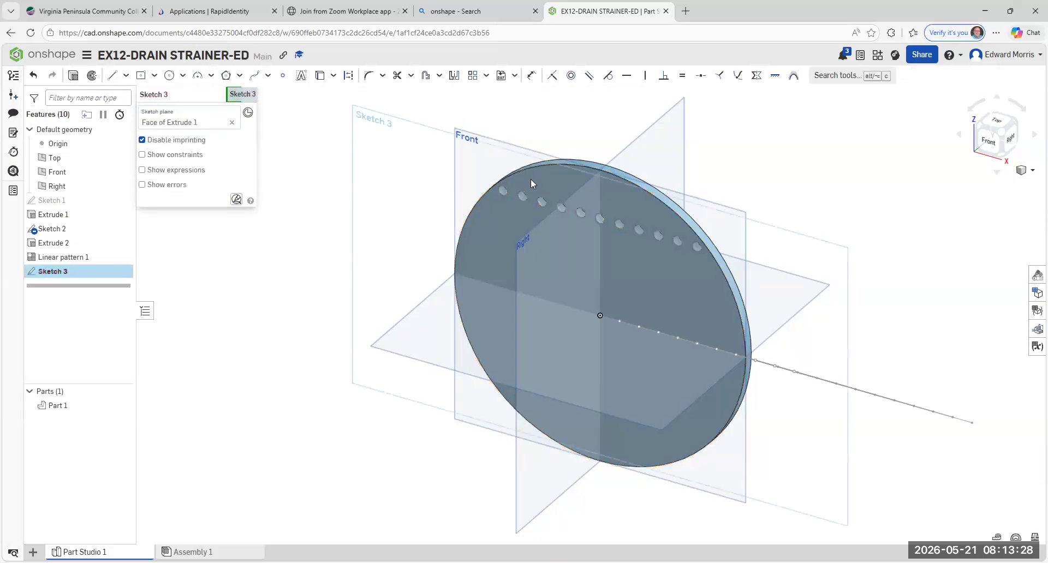
click(117, 78)
click(600, 315)
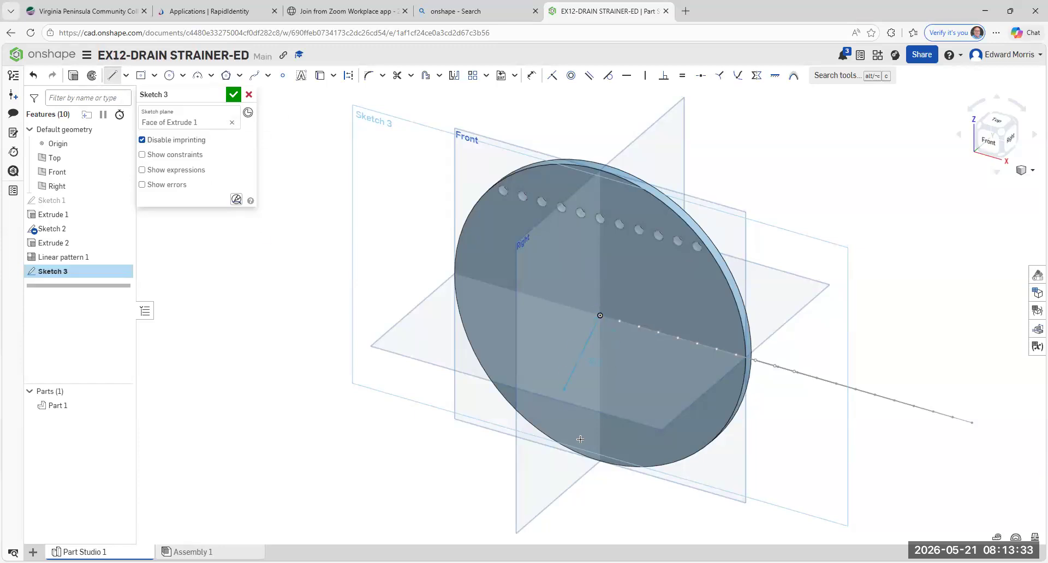
click(600, 485)
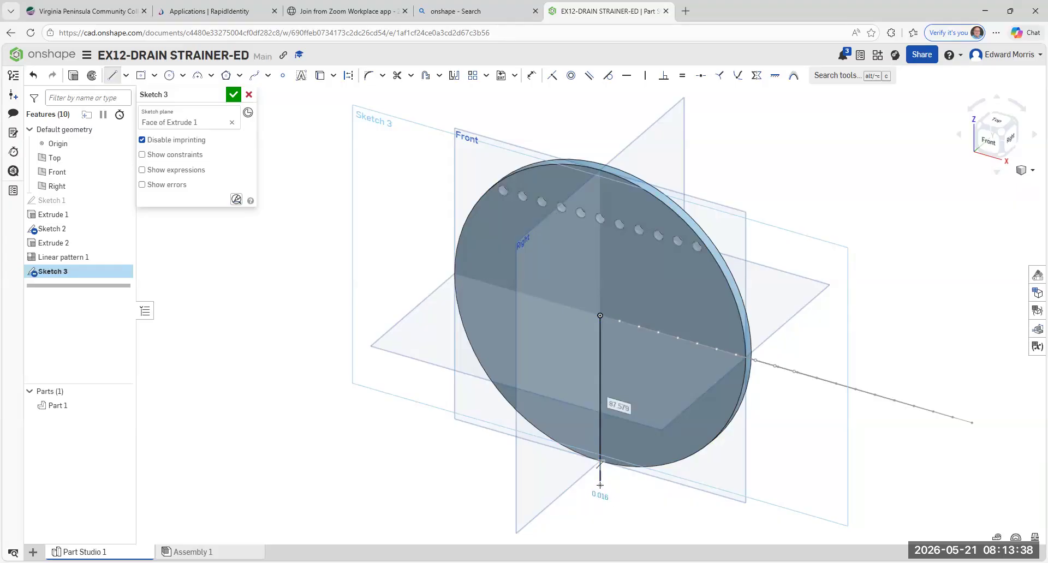
key(Escape)
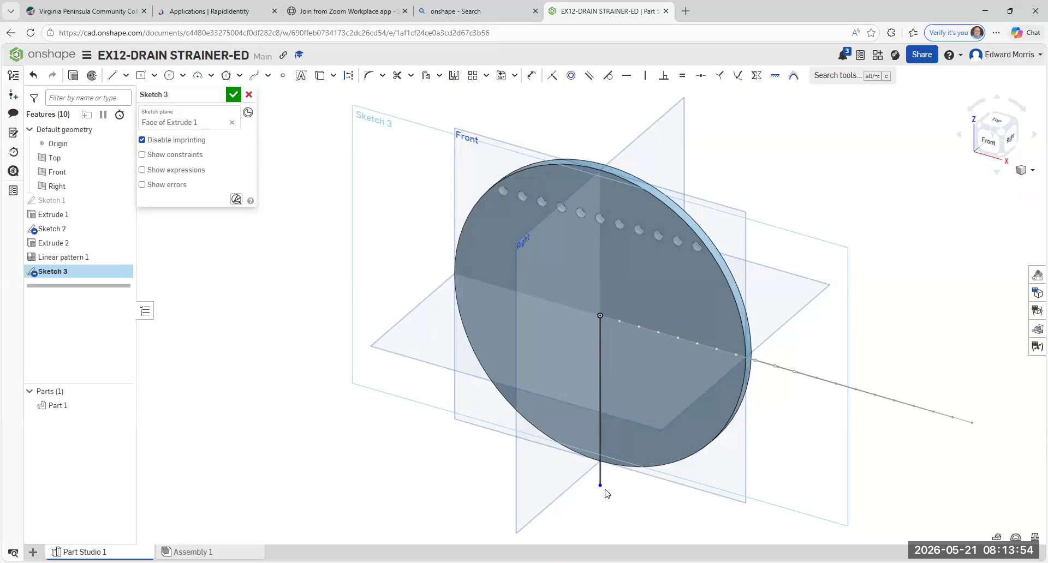
click(233, 97)
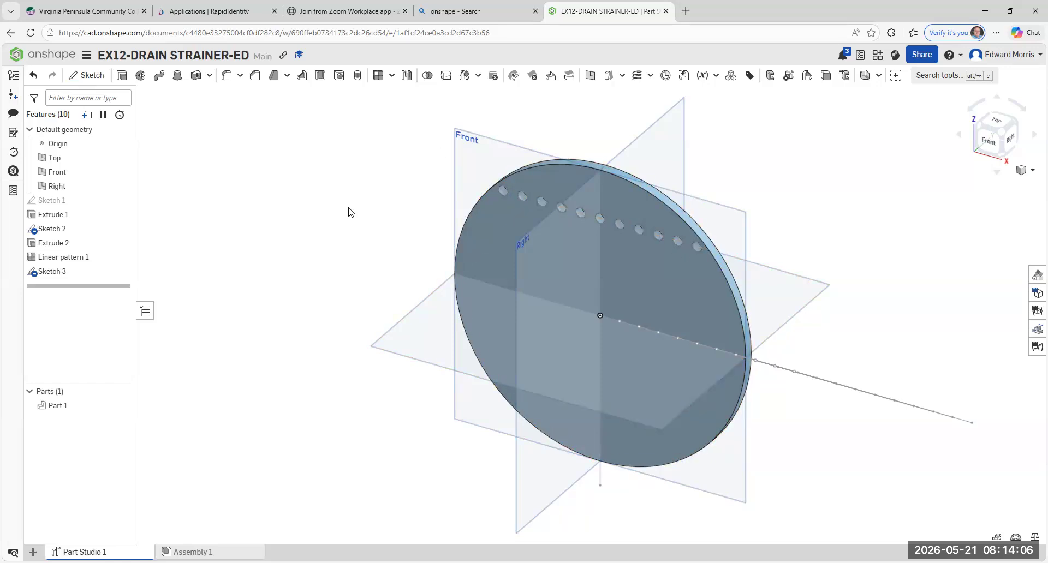
- Set up a linear feature pattern of Sketch 2, Extrude 2 and Linear pattern 1 along the vertical line of Sketch 3
click(392, 75)
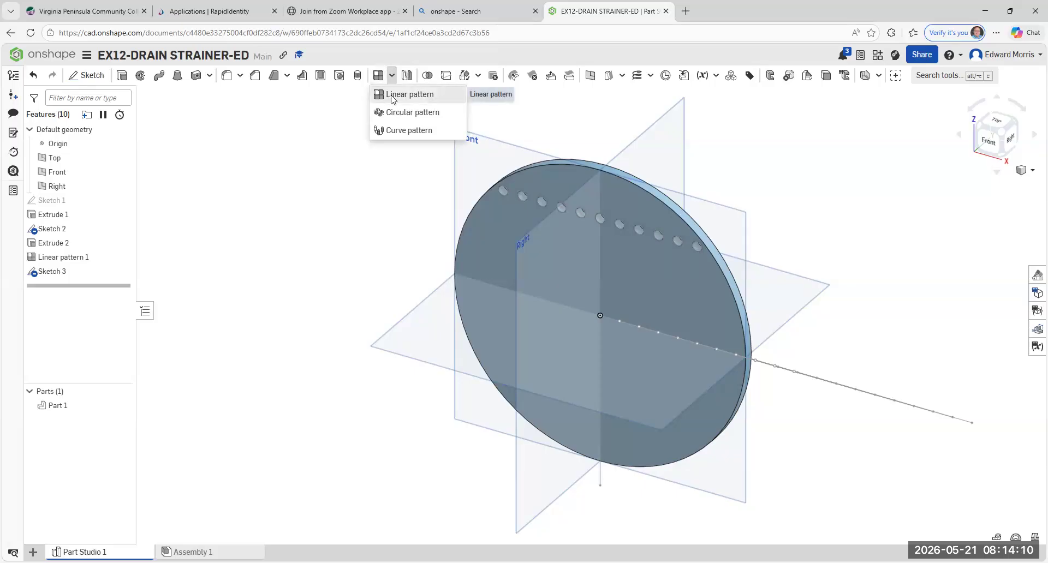
click(392, 96)
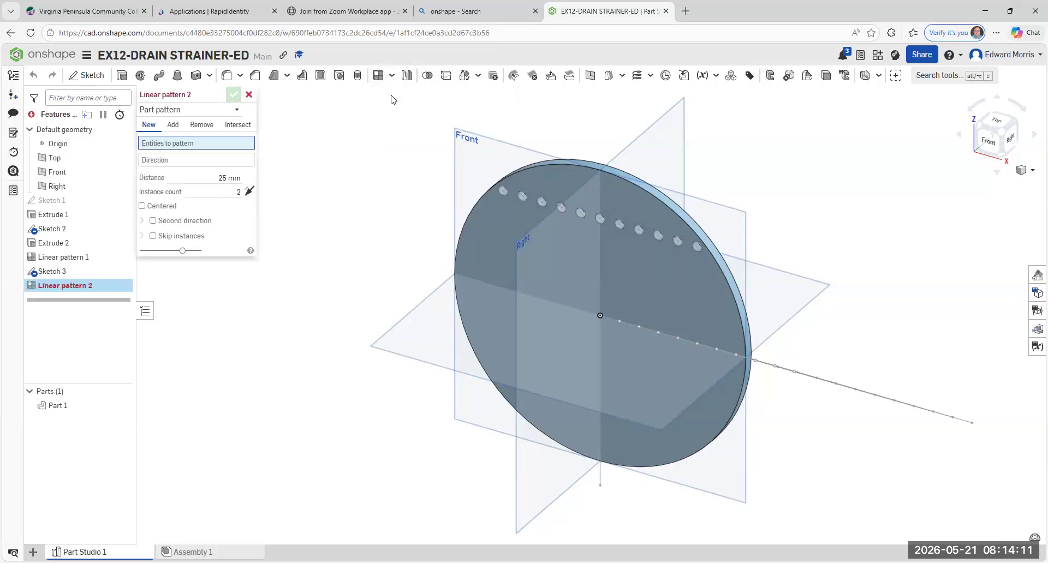
click(235, 109)
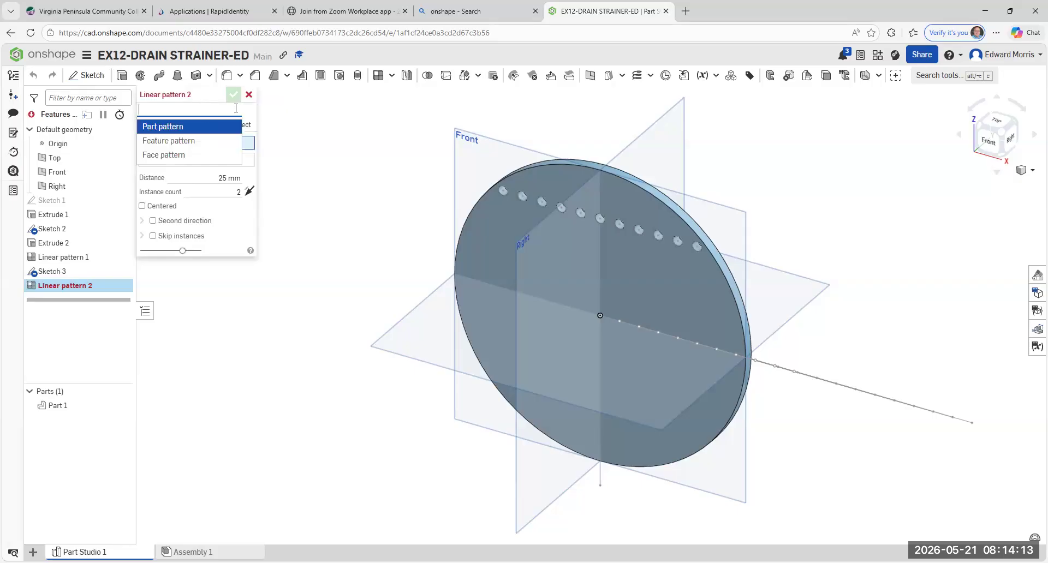
click(186, 142)
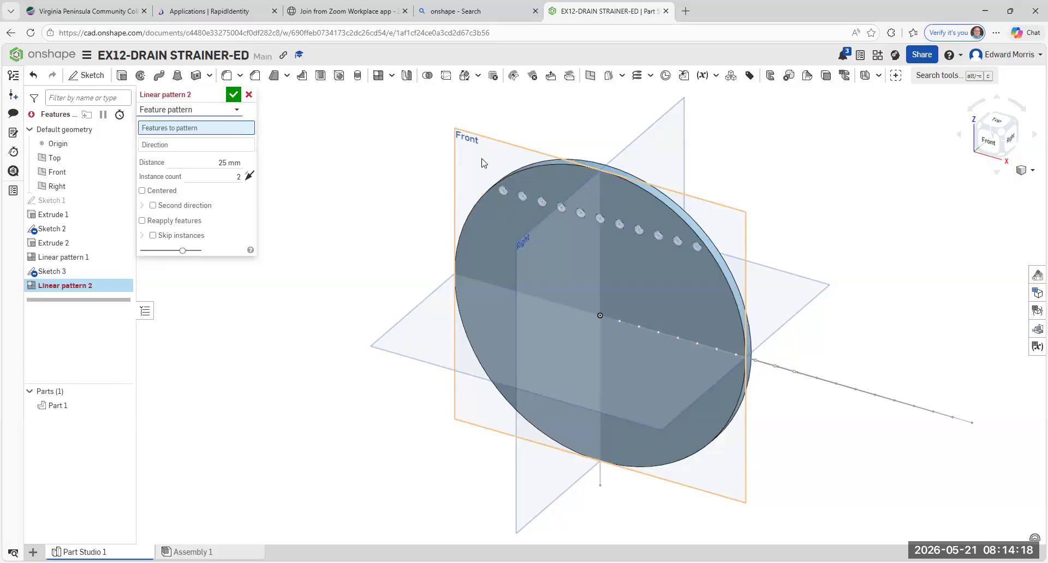
mouse_move(484, 162)
mouse_down()
mouse_move(547, 215)
mouse_move(716, 263)
mouse_up()
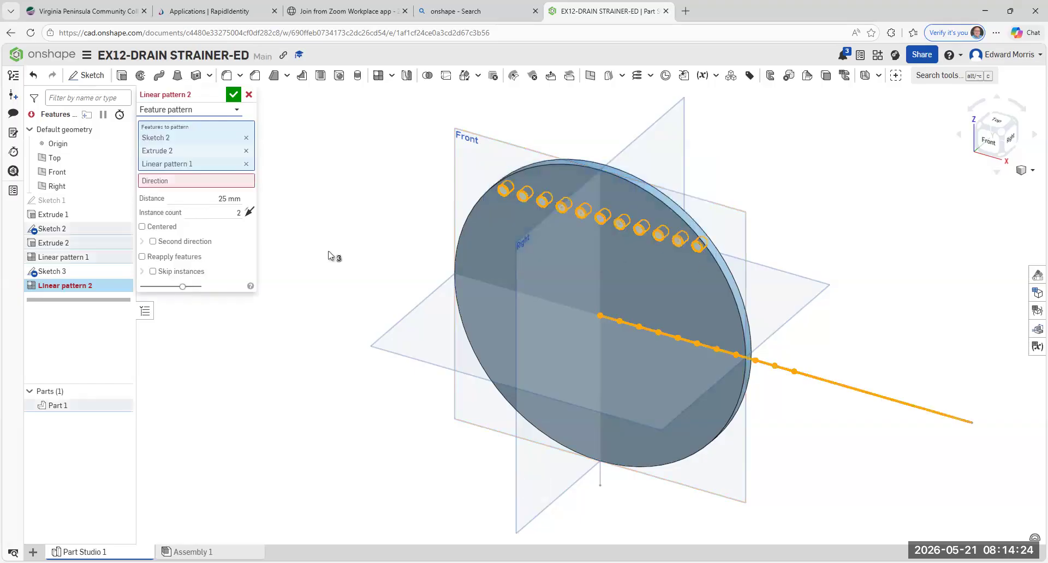
click(210, 181)
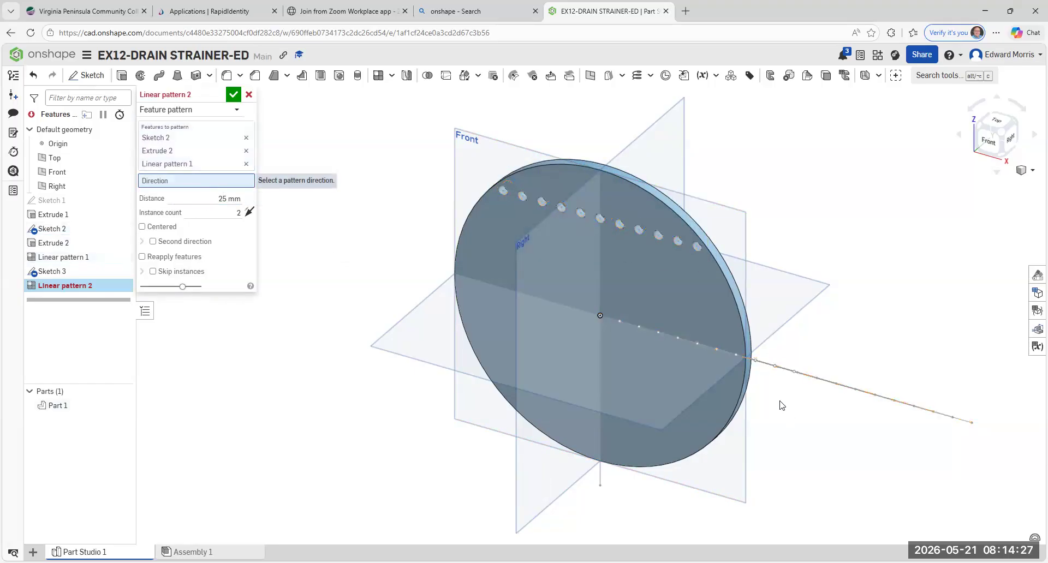
click(601, 484)
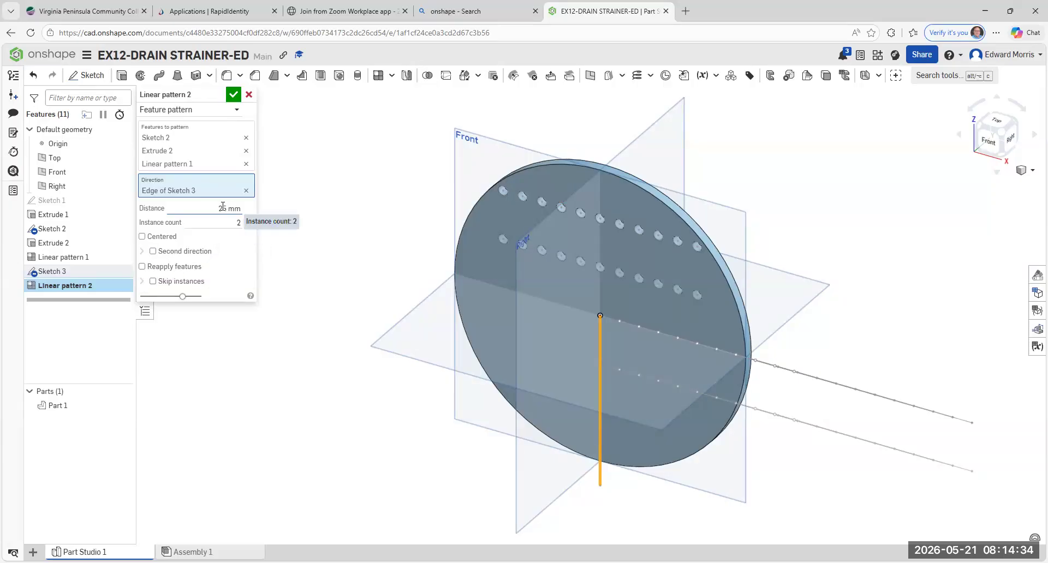
- Set the vertical hole pattern to a 10 mm distance with 11 instances and accept it
click(226, 210)
key(BackSpace)
text(10 m)
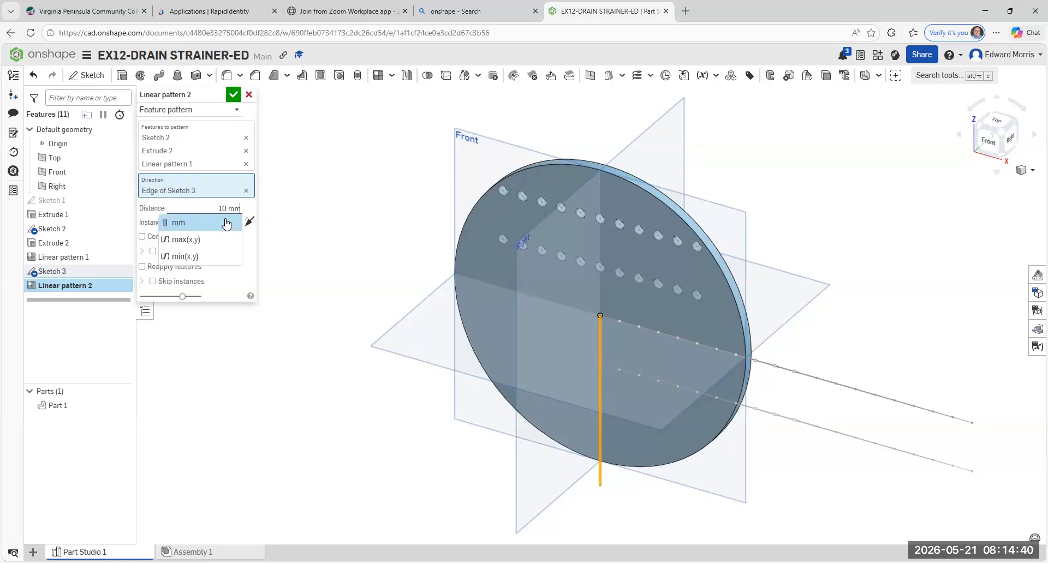
key(Return)
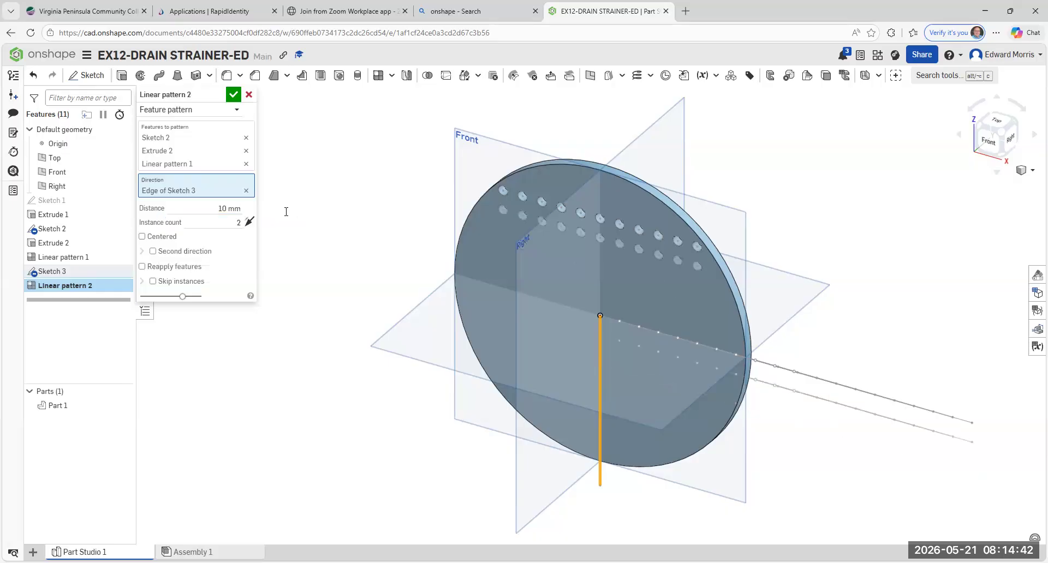
click(240, 225)
key(BackSpace)
click(356, 178)
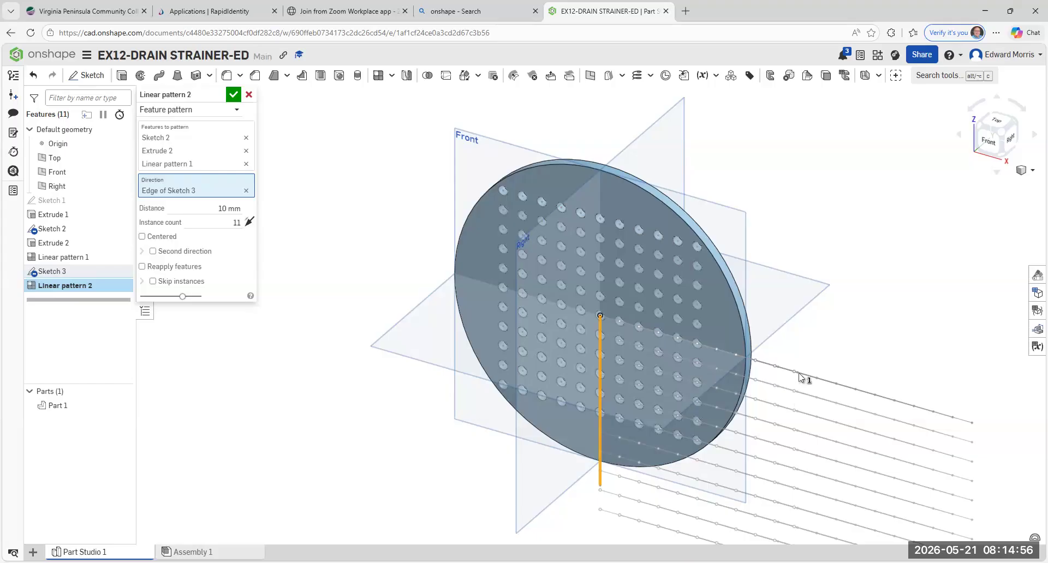
click(234, 96)
- Try to remove the first patterned horizontal line by deleting Linear pattern 1, and undo the deletion
scroll(849, 398, down, 5)
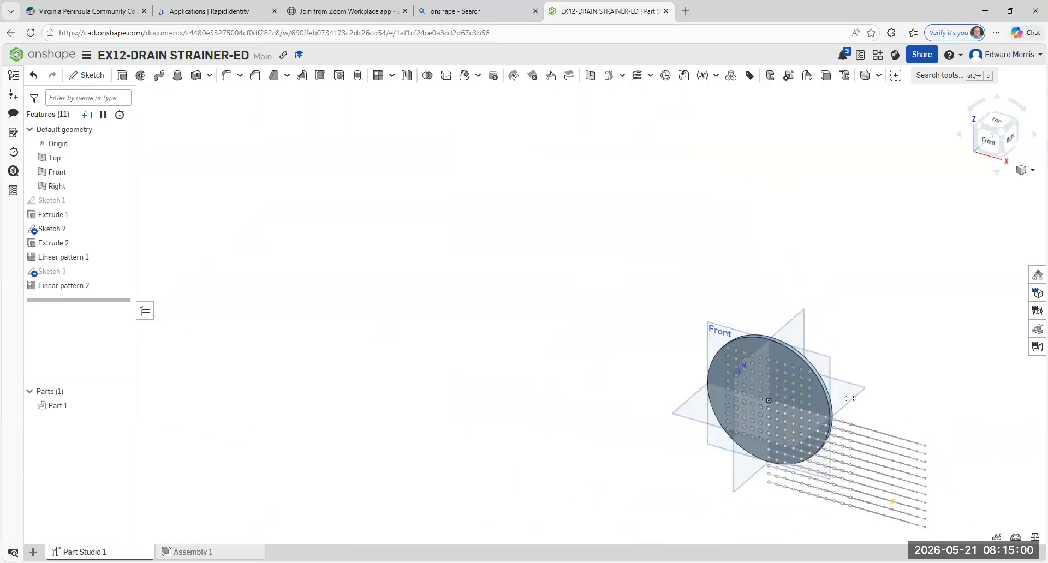
middle_drag(892, 501, 522, 330)
scroll(525, 330, up, 1)
scroll(500, 294, up, 1)
middle_drag(499, 290, 569, 361)
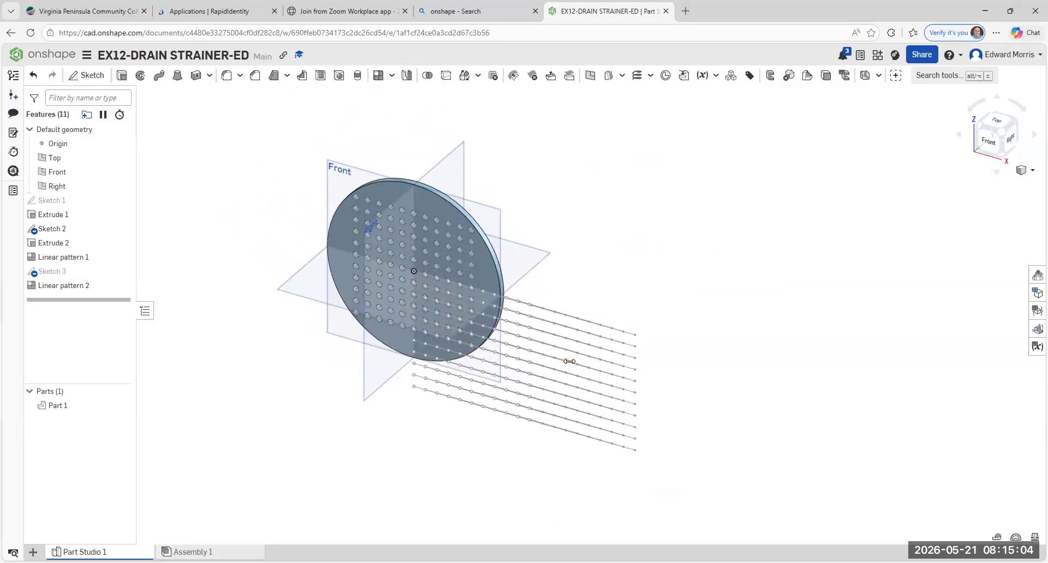
right_click(570, 318)
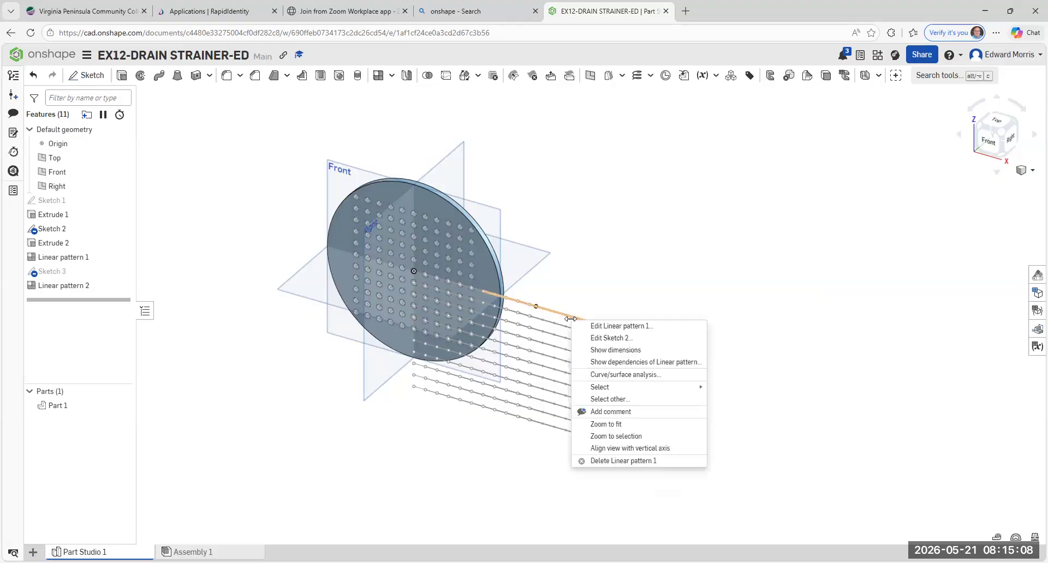
click(609, 461)
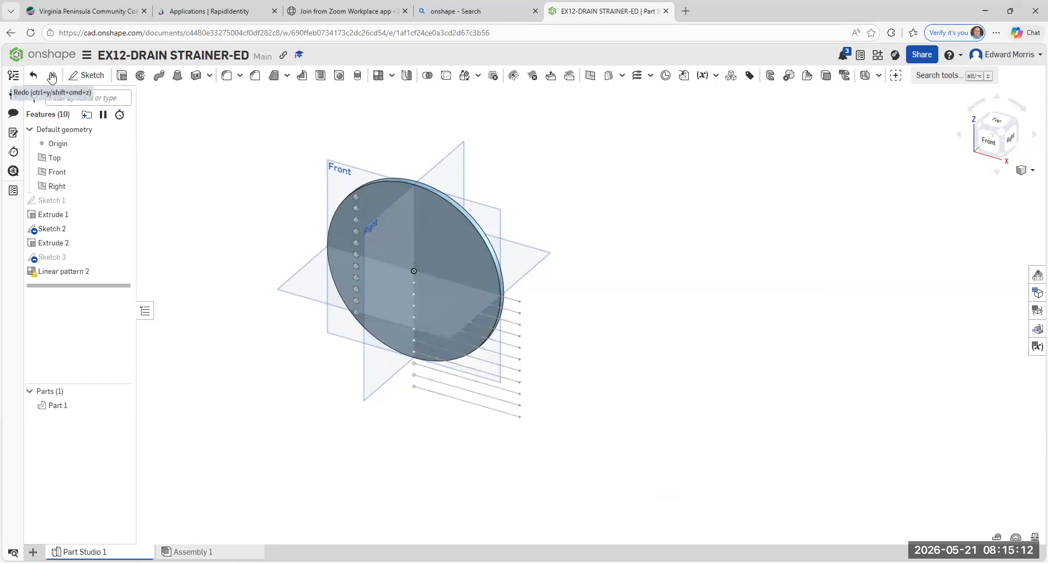
click(51, 76)
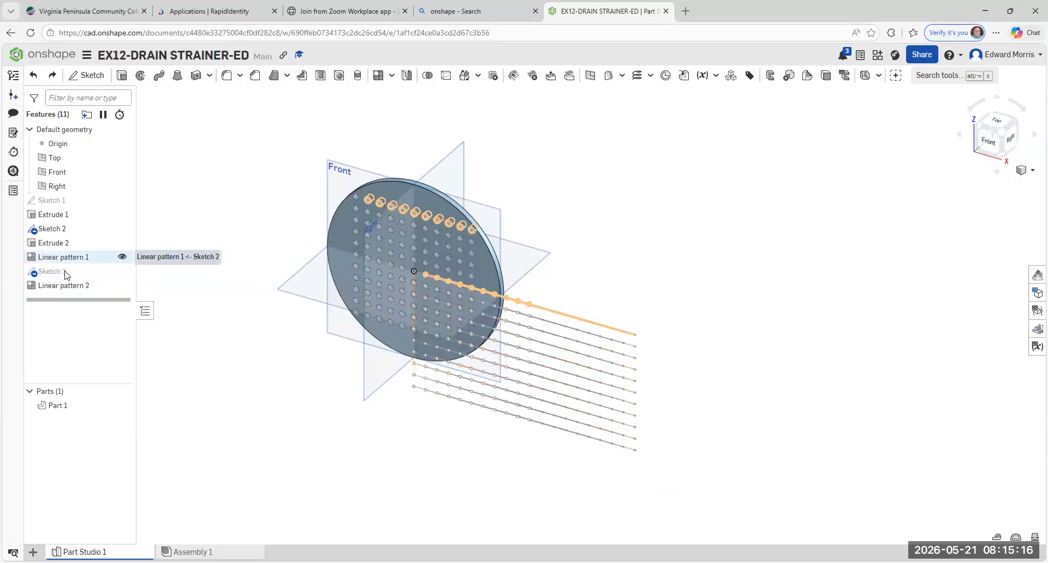
- Try to delete Sketch 2 to clear the patterned lines, and undo the deletion
right_click(70, 230)
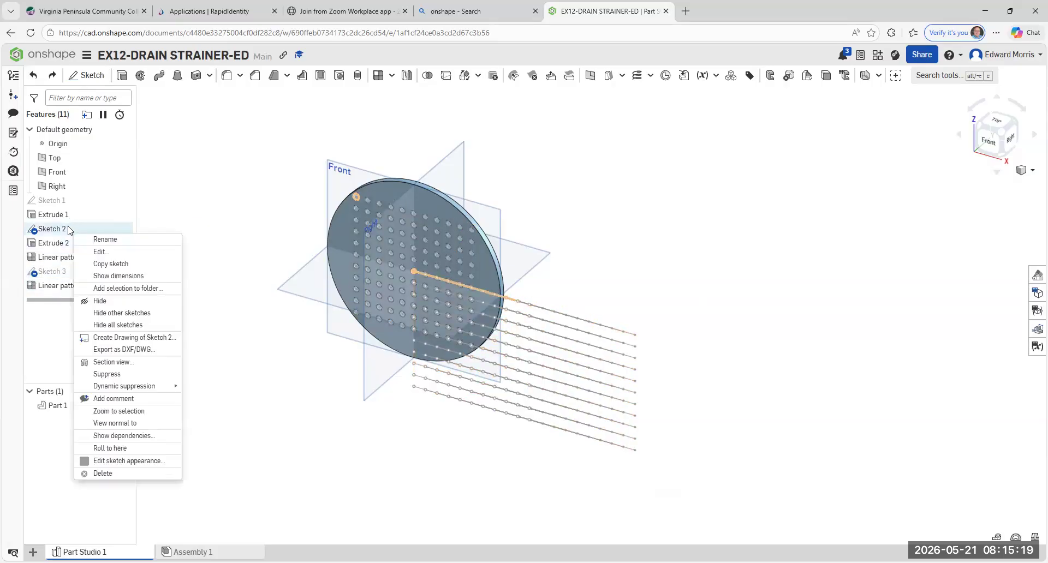
click(154, 473)
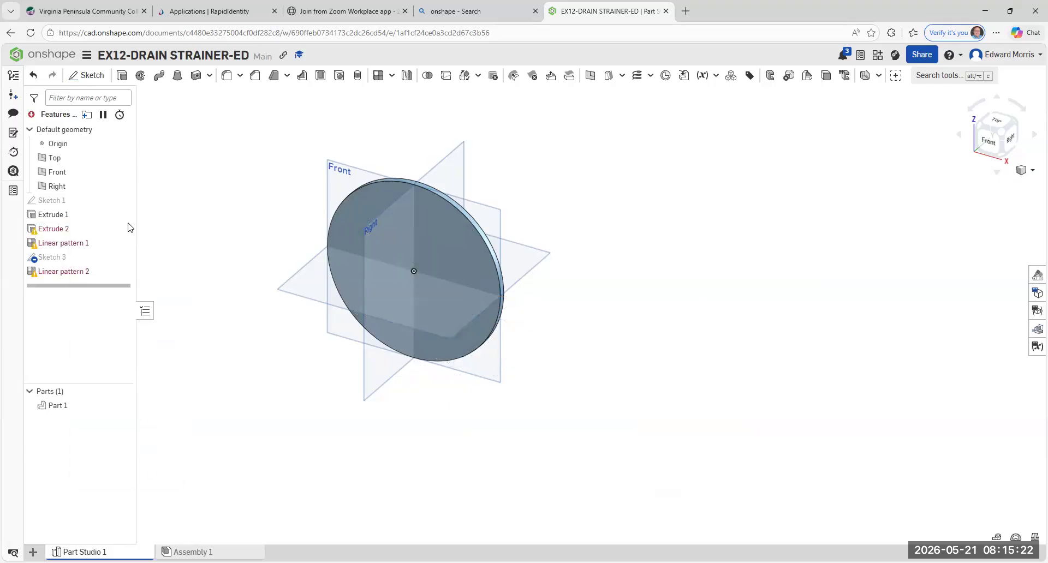
click(34, 75)
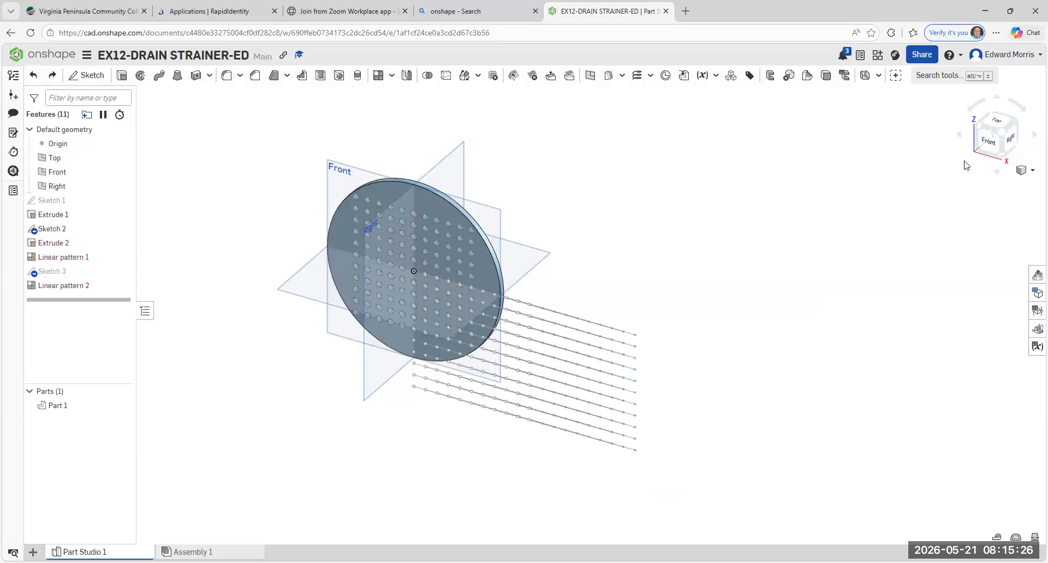
- In the front view, try to delete the uppermost horizontal line extending beyond the disc, and undo the deletion
click(991, 145)
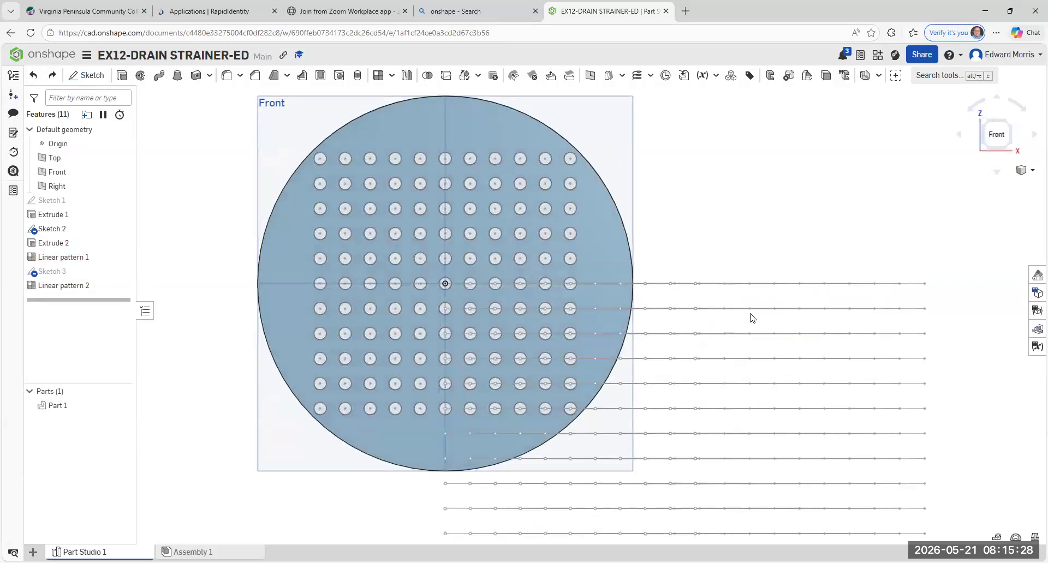
right_click(680, 283)
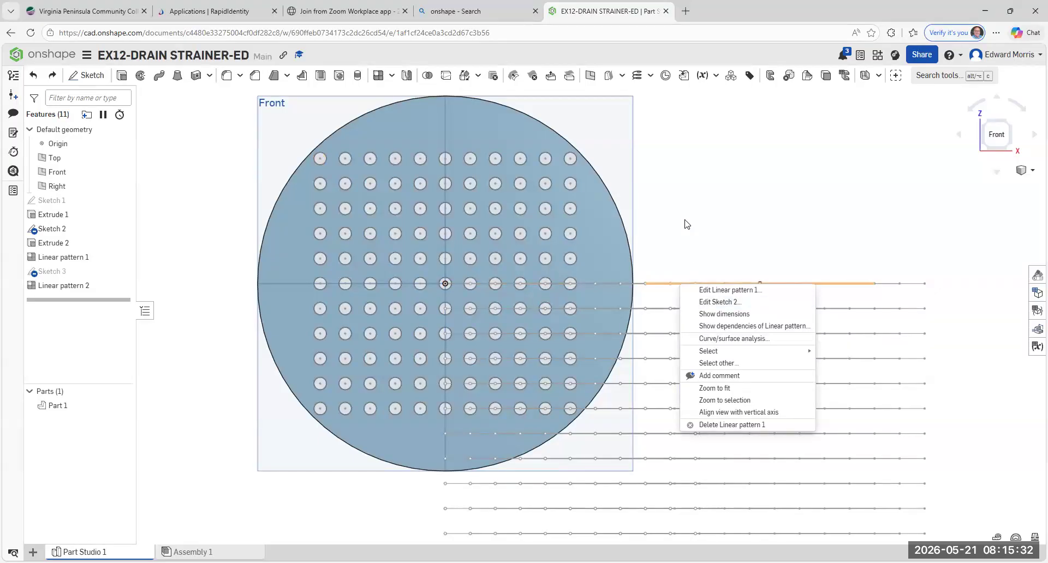
right_click(709, 283)
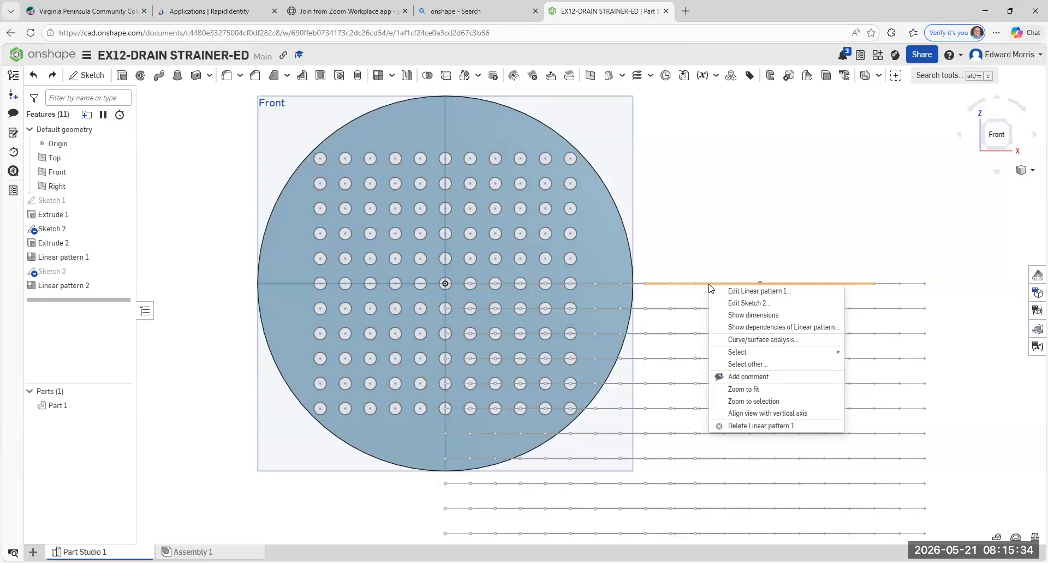
key(Escape)
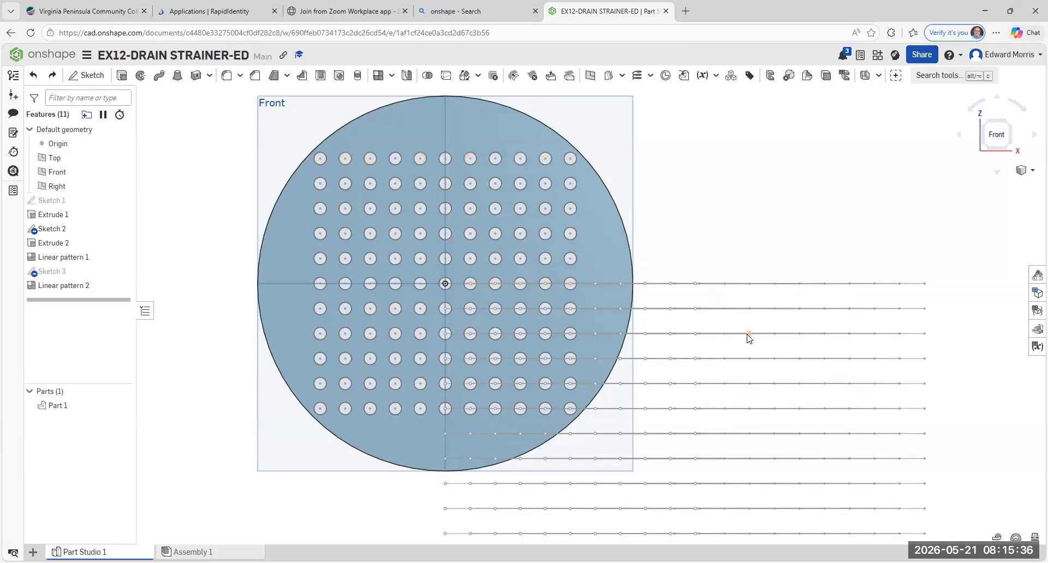
click(734, 285)
key(Delete)
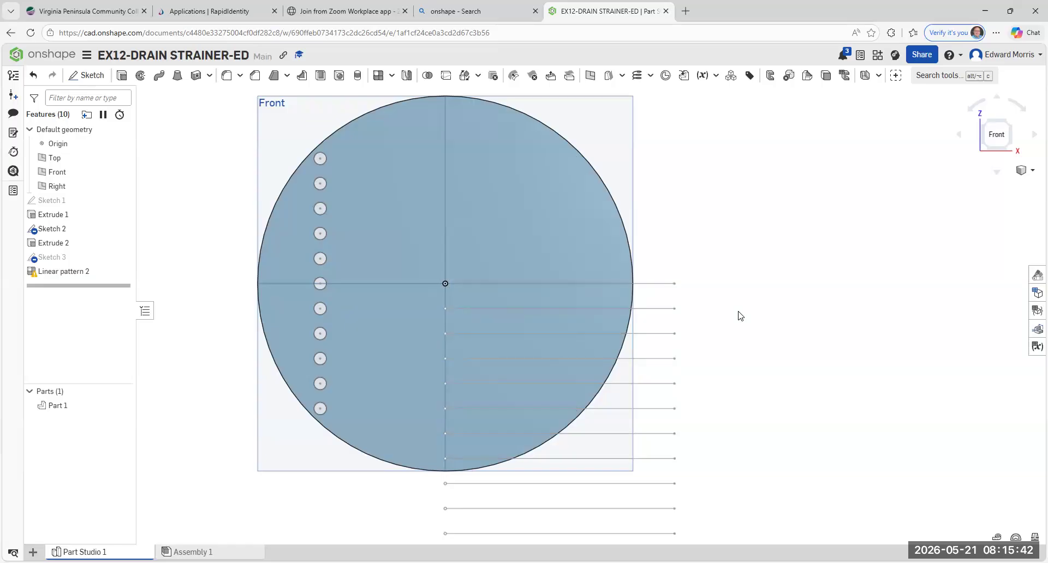
click(33, 76)
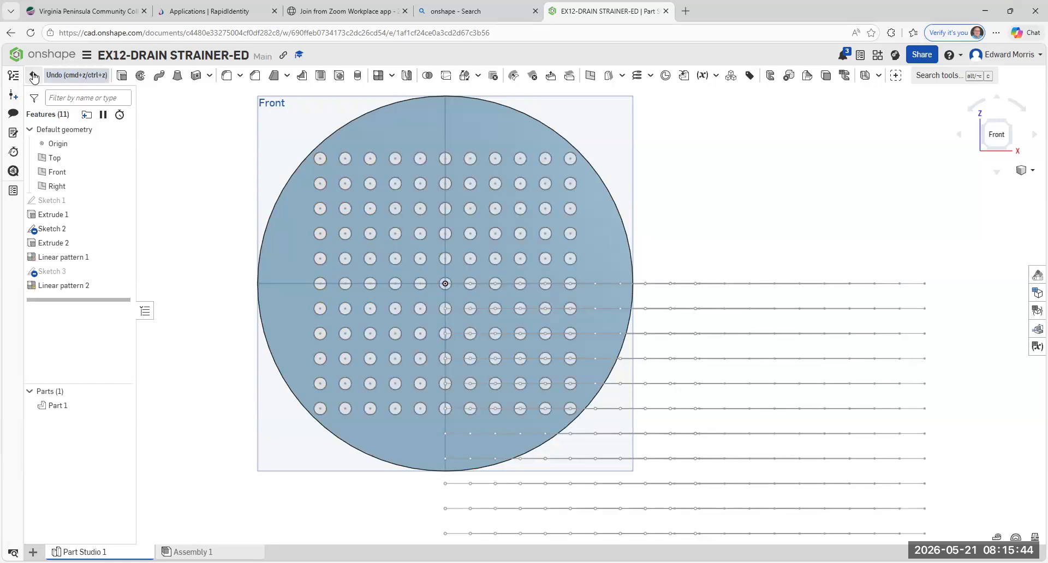
- Try to delete the two lowest patterned lines below the disc together, and undo the deletion
scroll(813, 434, down, 2)
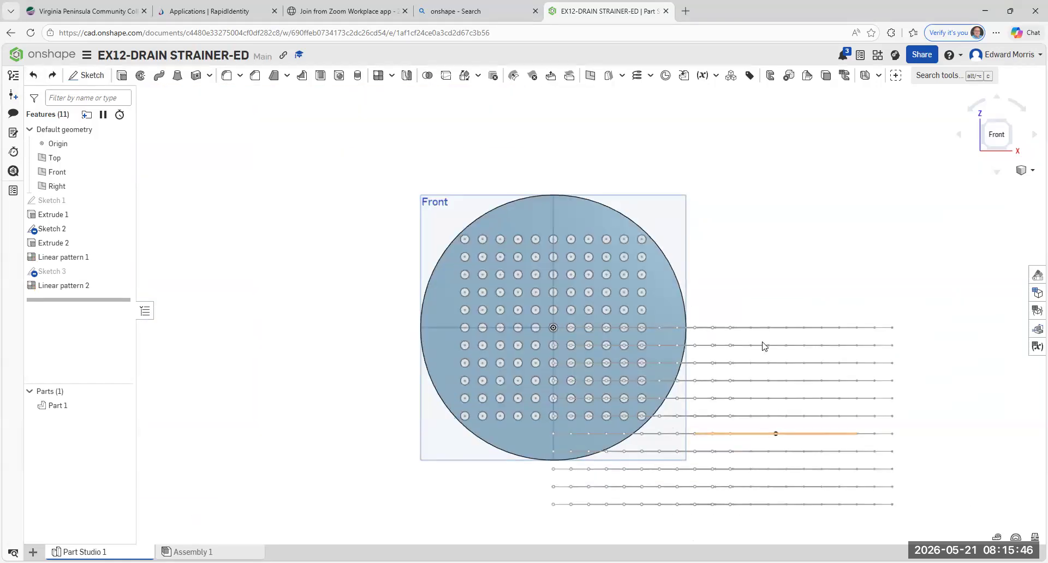
middle_drag(814, 434, 762, 342)
drag(492, 387, 934, 477)
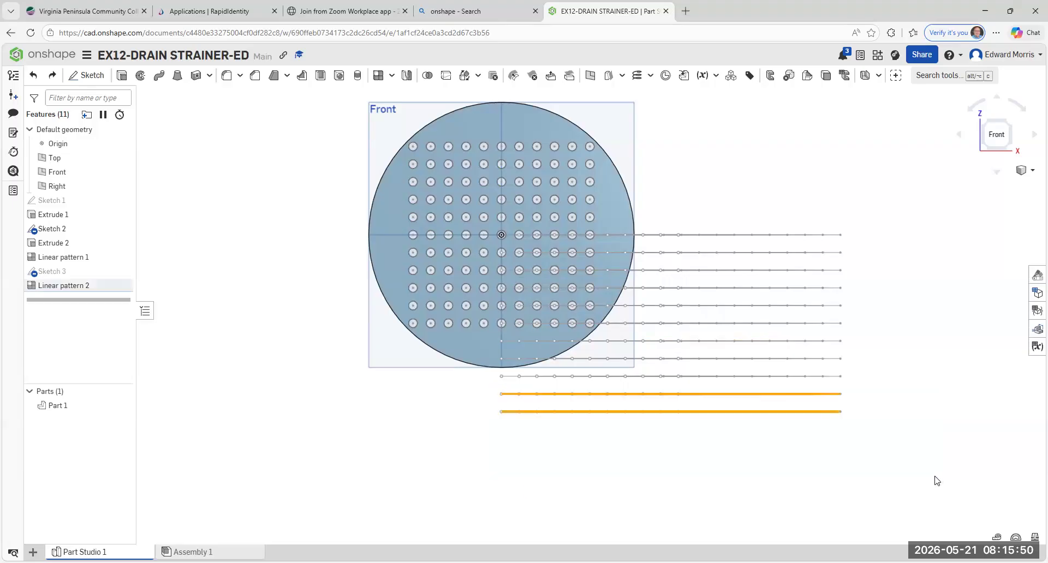
key(Delete)
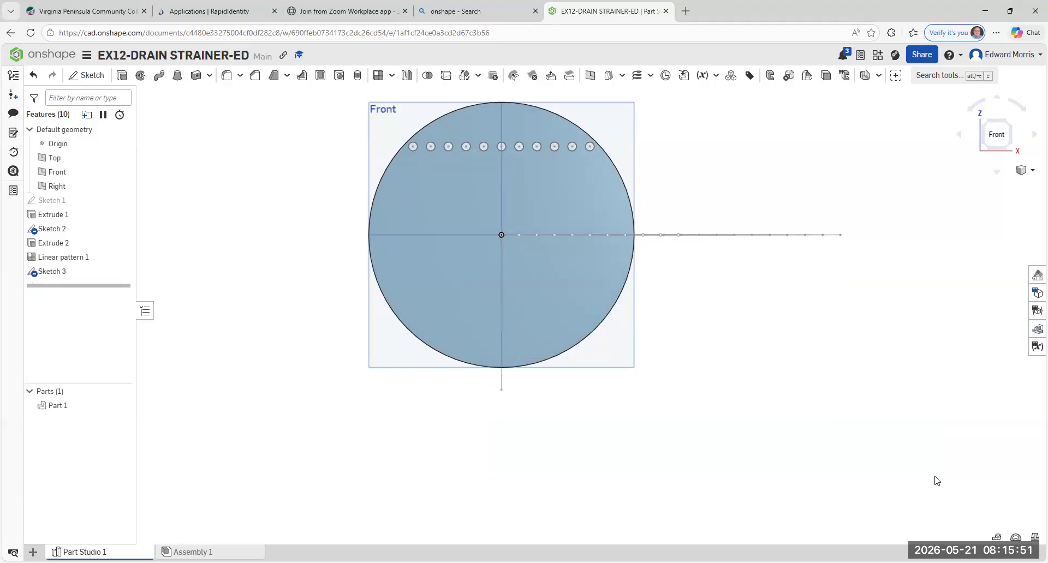
click(33, 75)
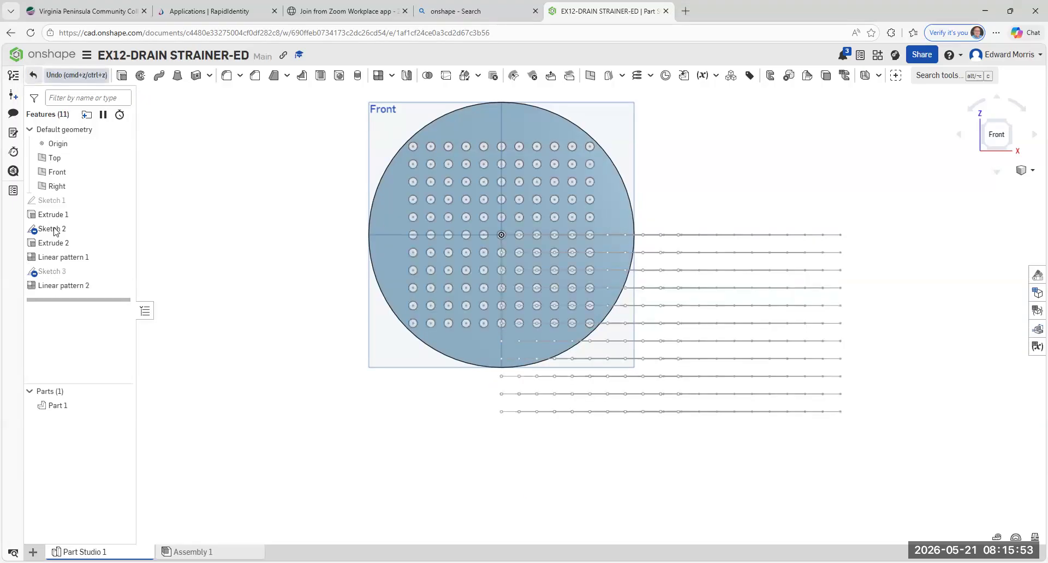
- Try removing Linear pattern 1 from the features of Linear pattern 2, discard that edit and undo the creation of Linear pattern 2
right_click(86, 286)
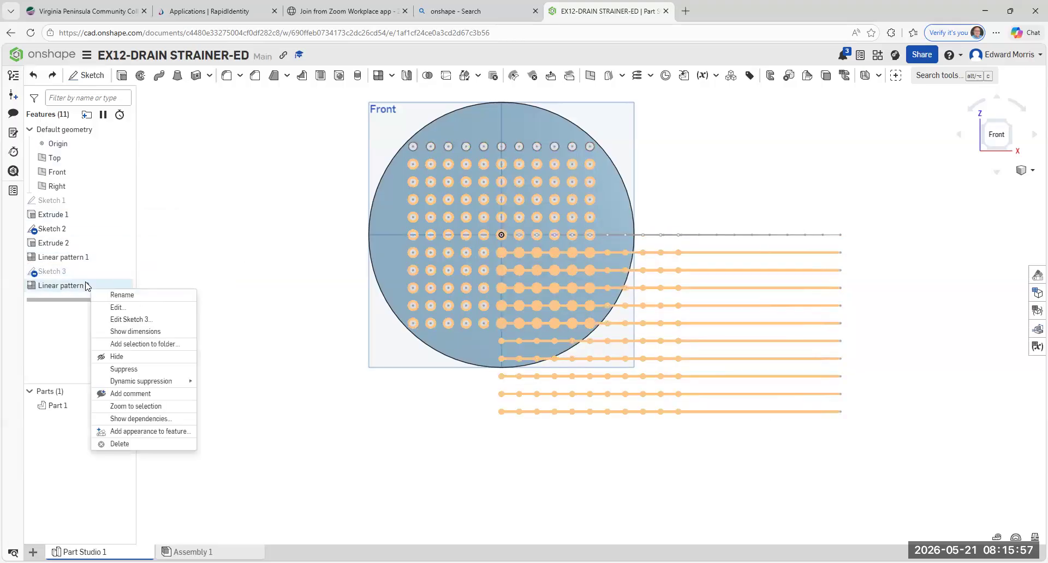
click(118, 308)
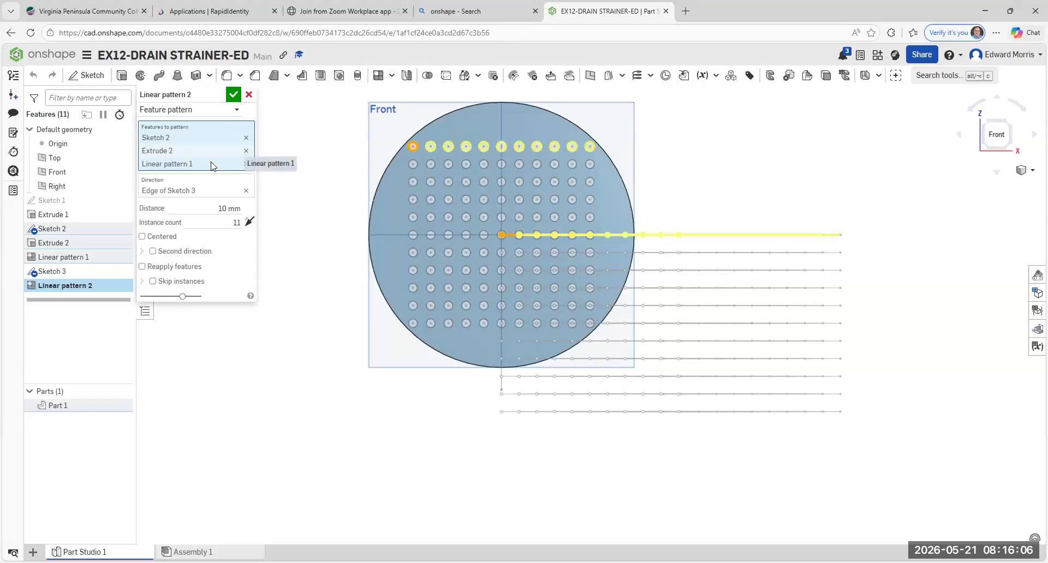
click(246, 164)
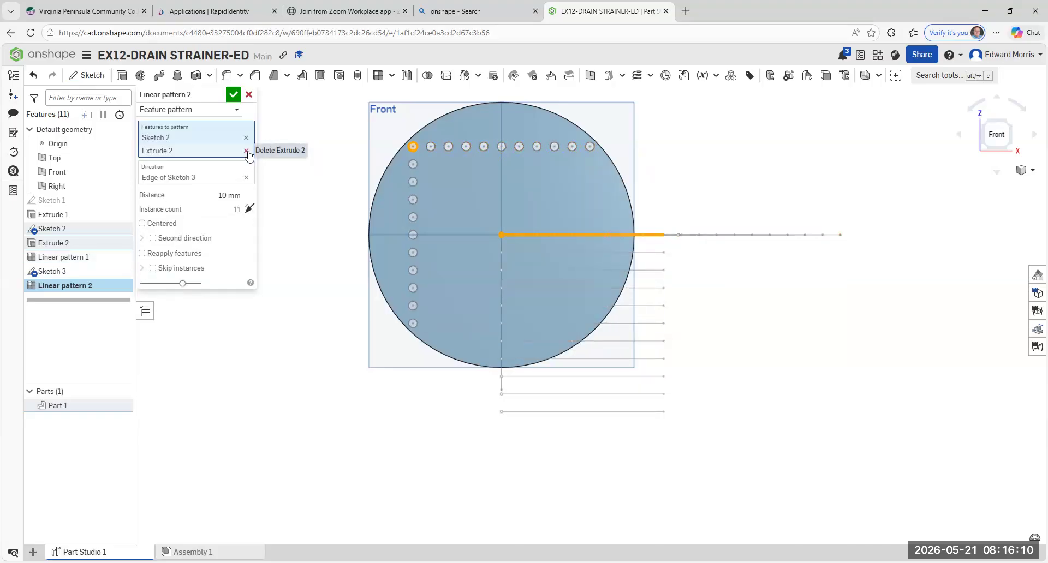
click(36, 77)
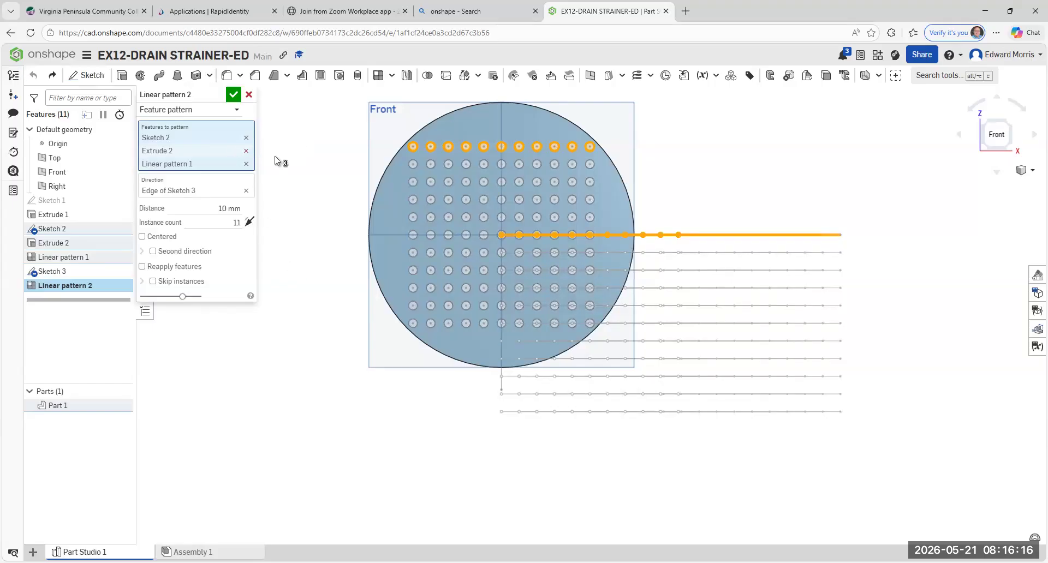
click(248, 95)
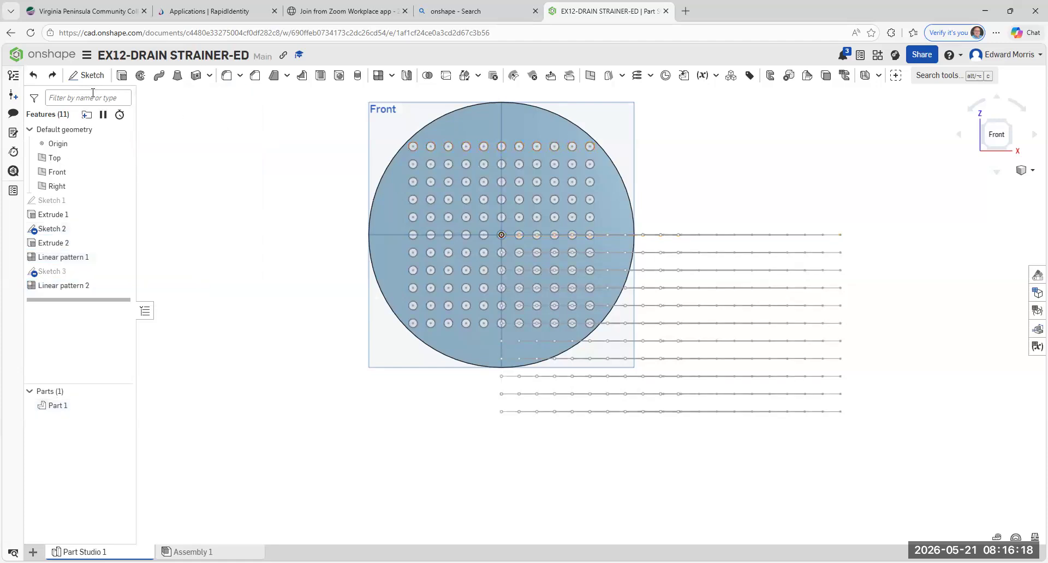
click(34, 78)
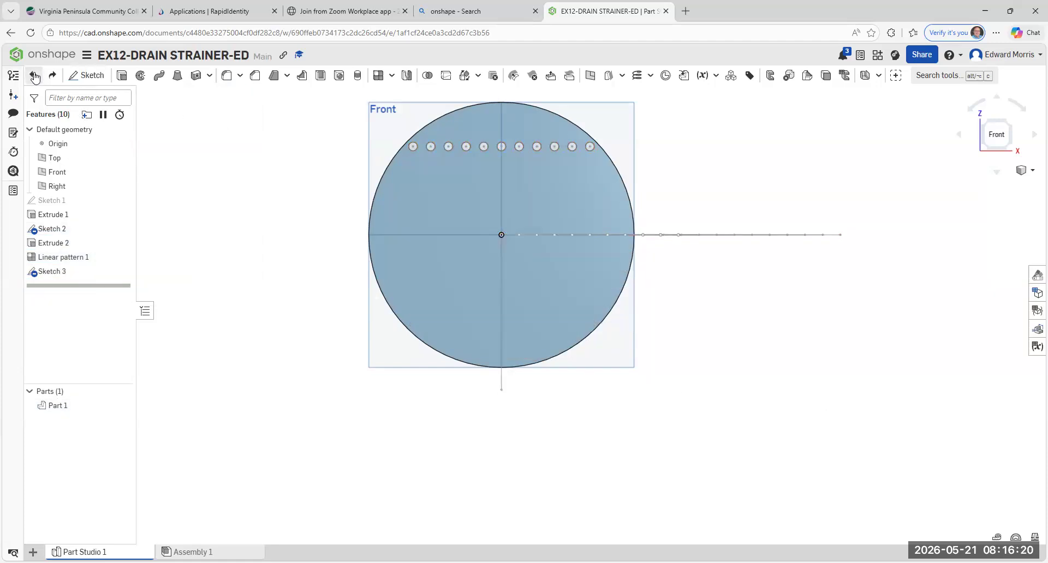
- Try to delete all the patterned horizontal lines running from the disc's centre past its edge, and undo the deletion
right_click(693, 239)
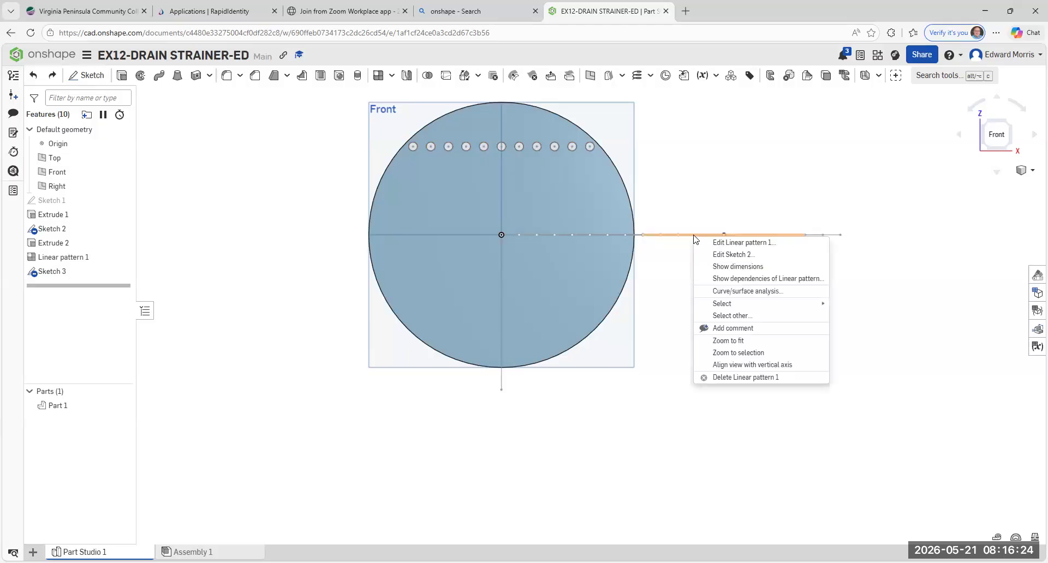
click(678, 253)
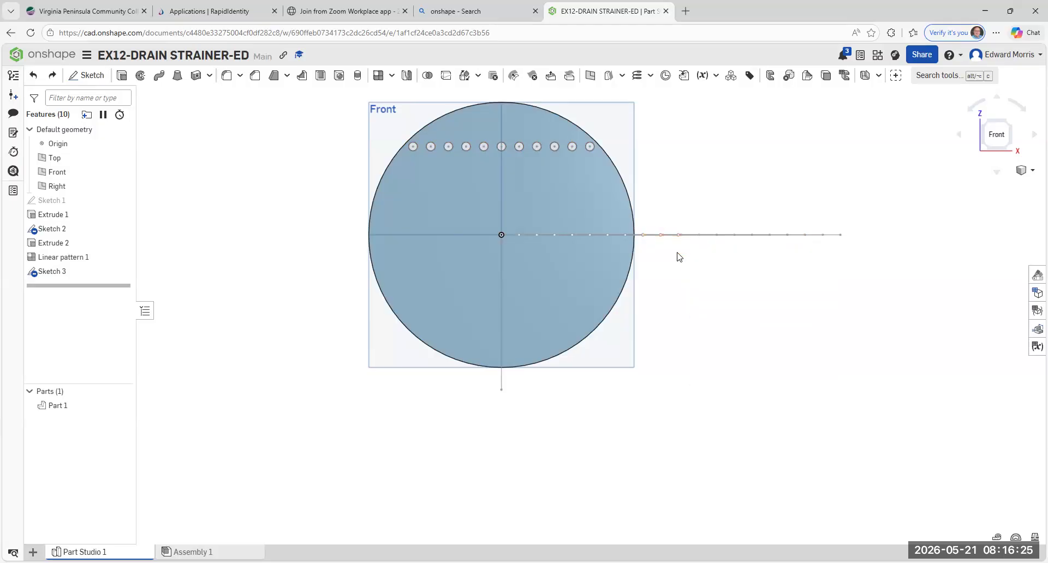
right_click(577, 237)
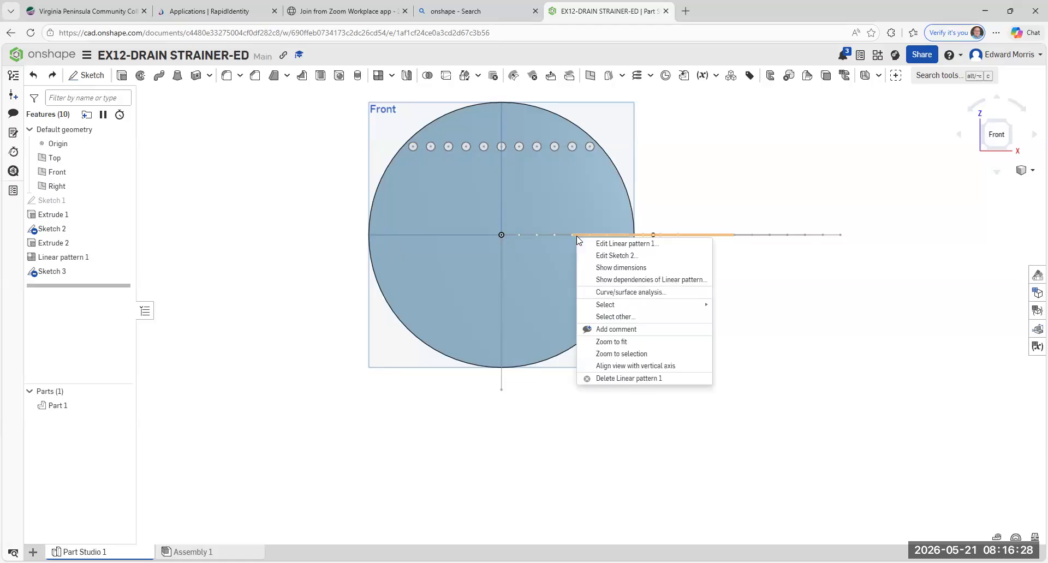
click(850, 317)
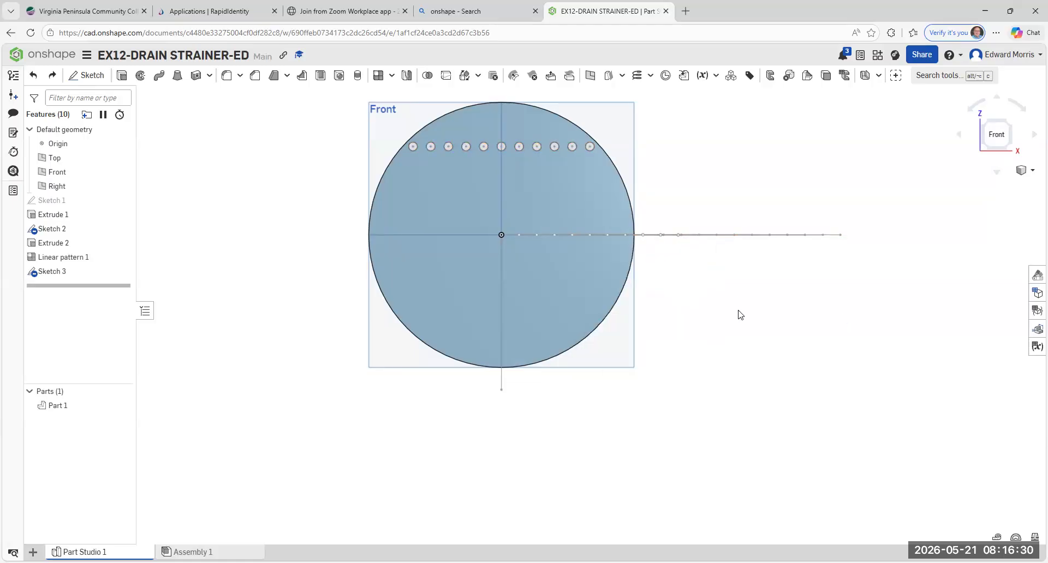
drag(427, 201, 876, 283)
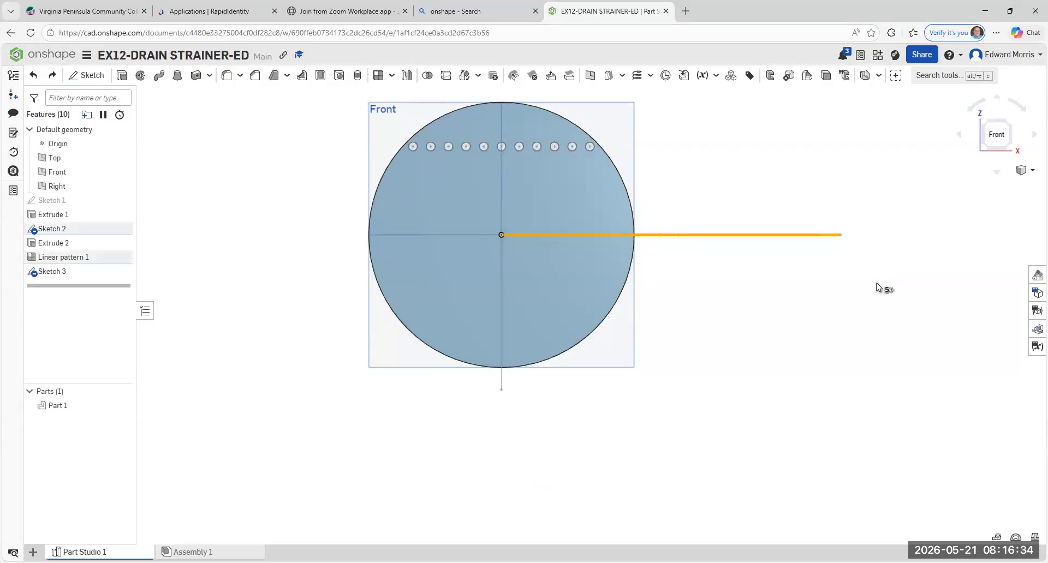
key(Delete)
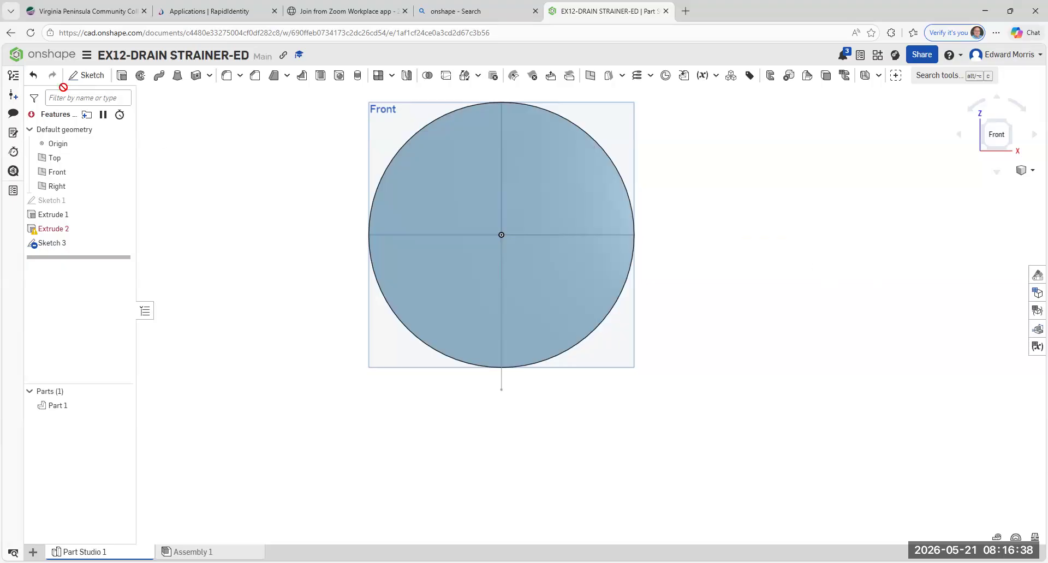
click(34, 81)
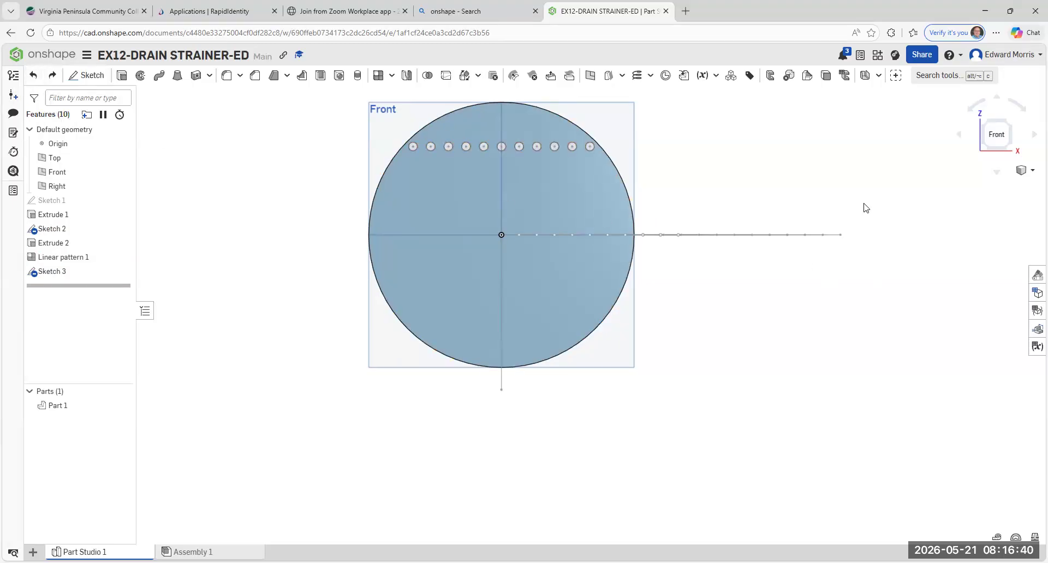
click(1013, 125)
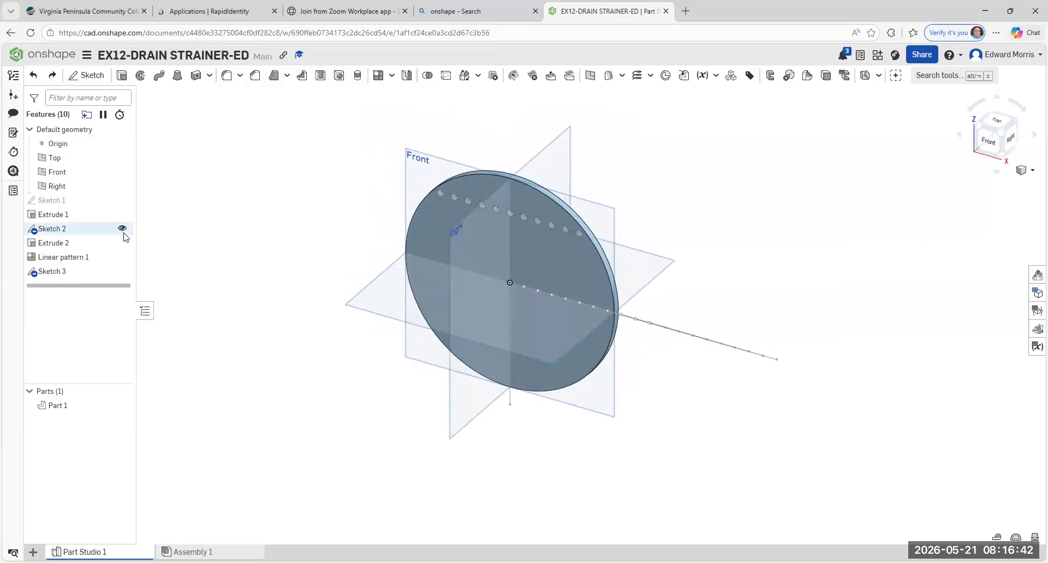
click(378, 76)
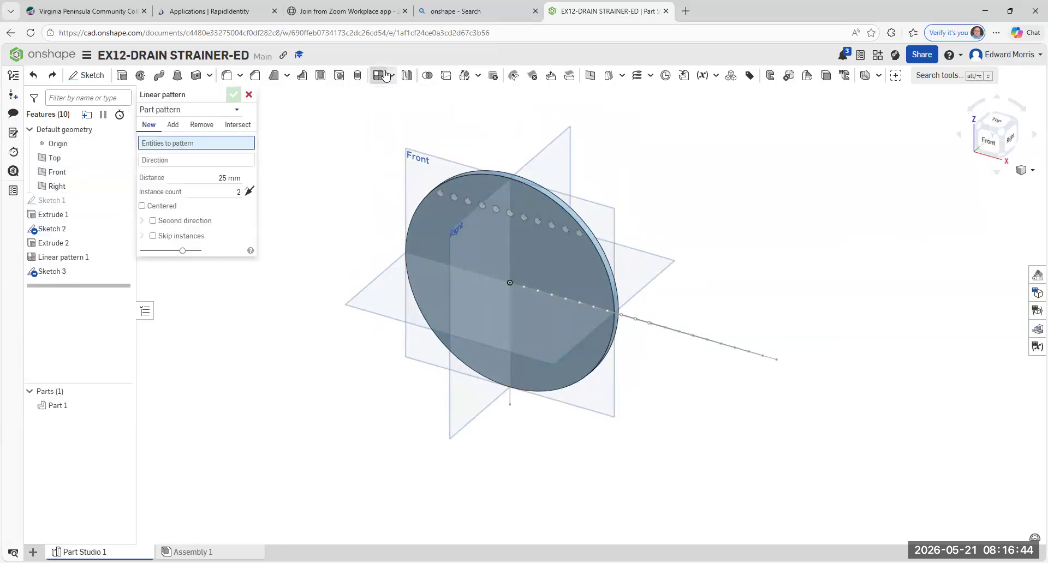
click(237, 110)
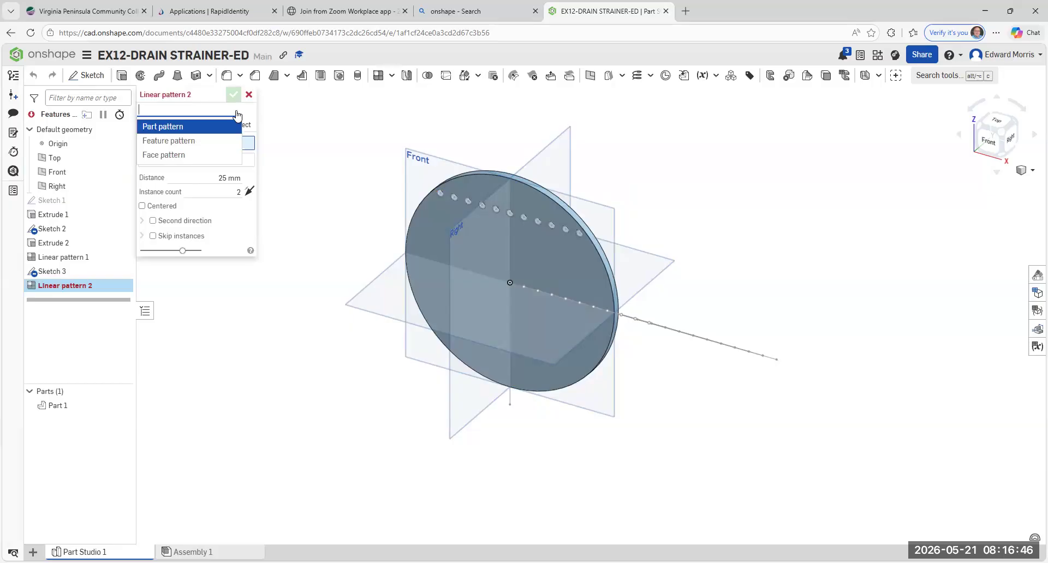
click(181, 142)
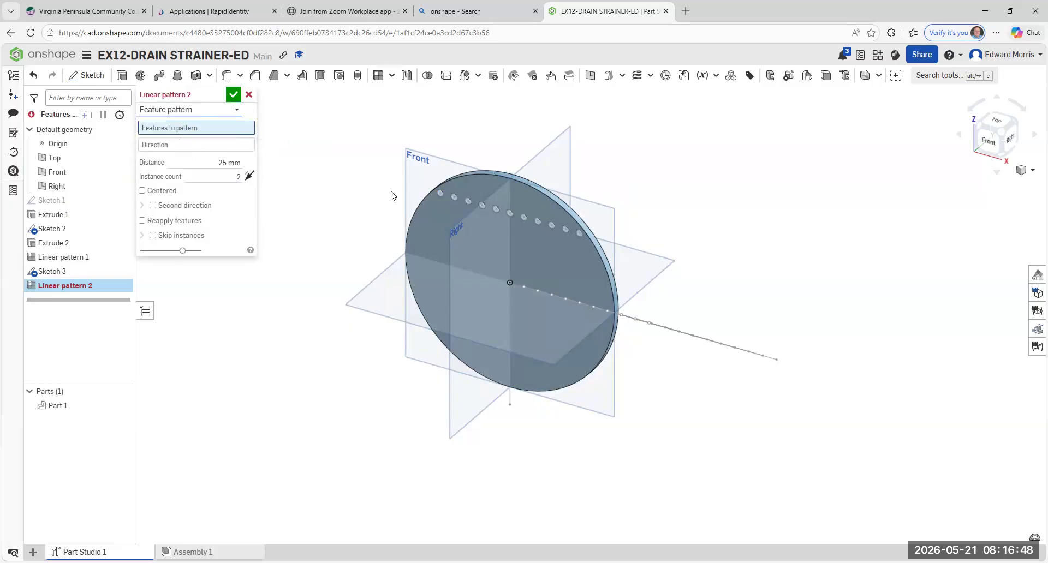
drag(422, 173, 585, 238)
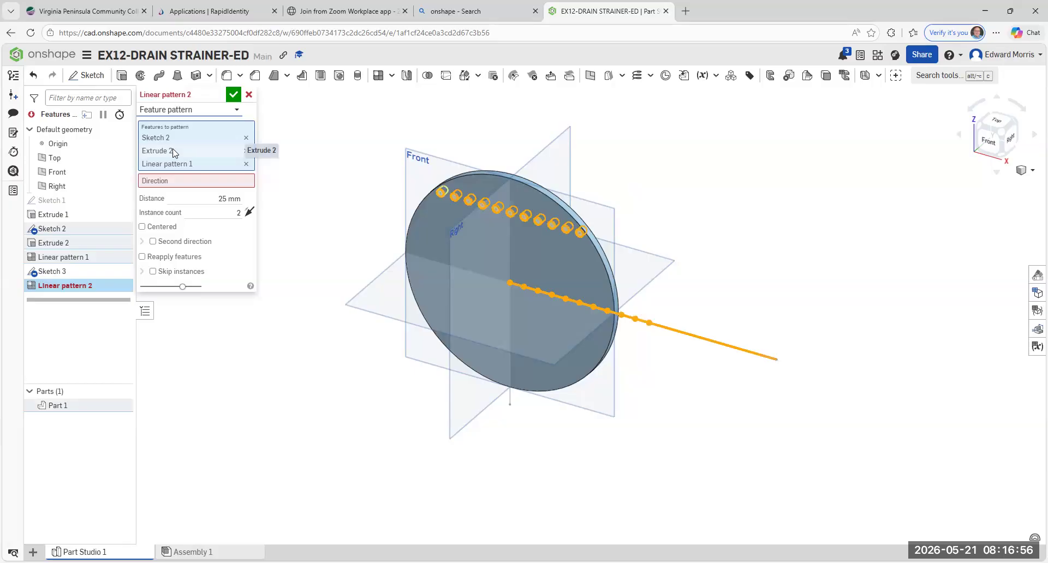
click(246, 138)
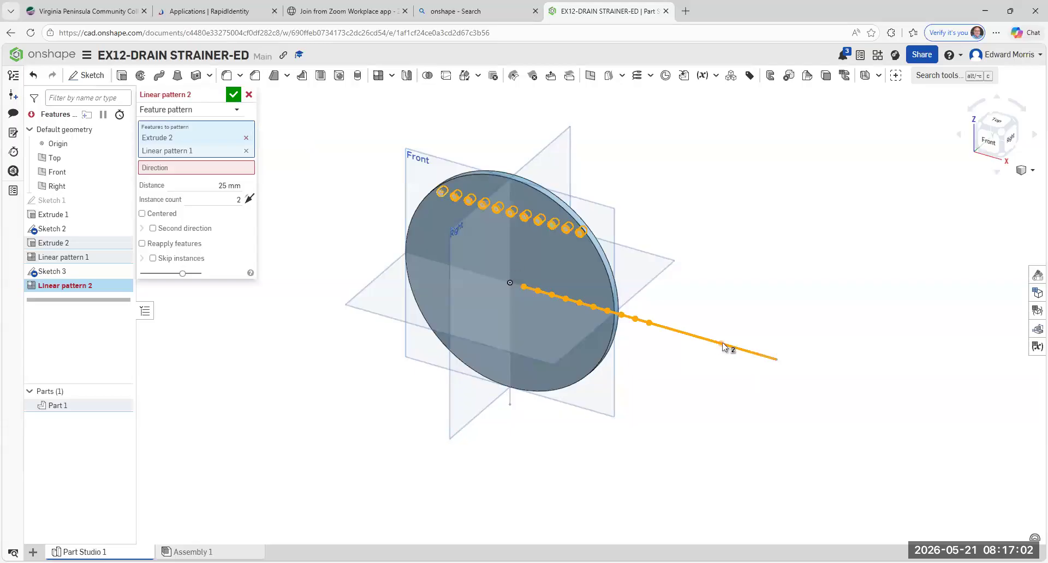
click(246, 138)
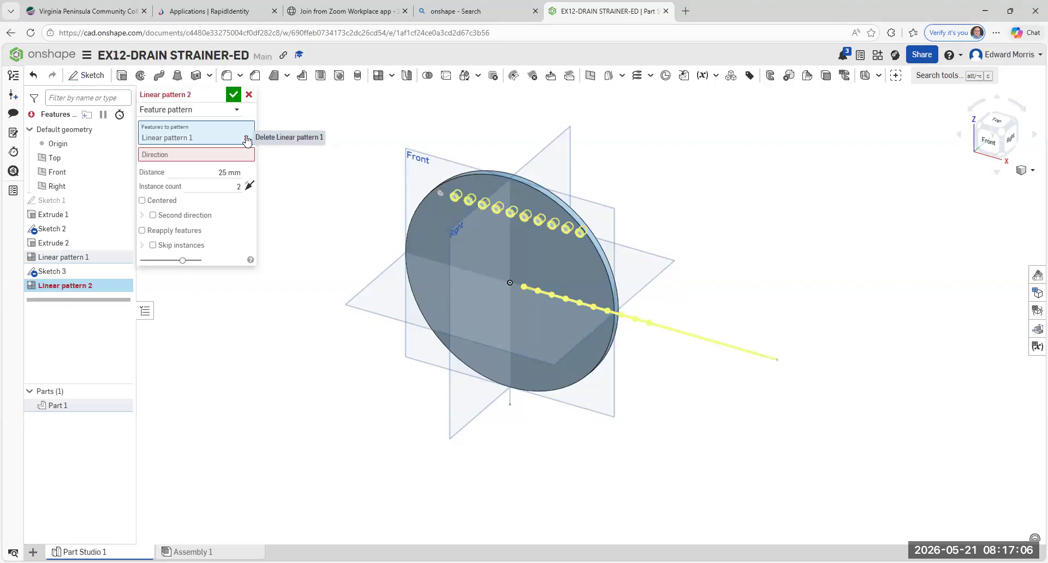
click(246, 138)
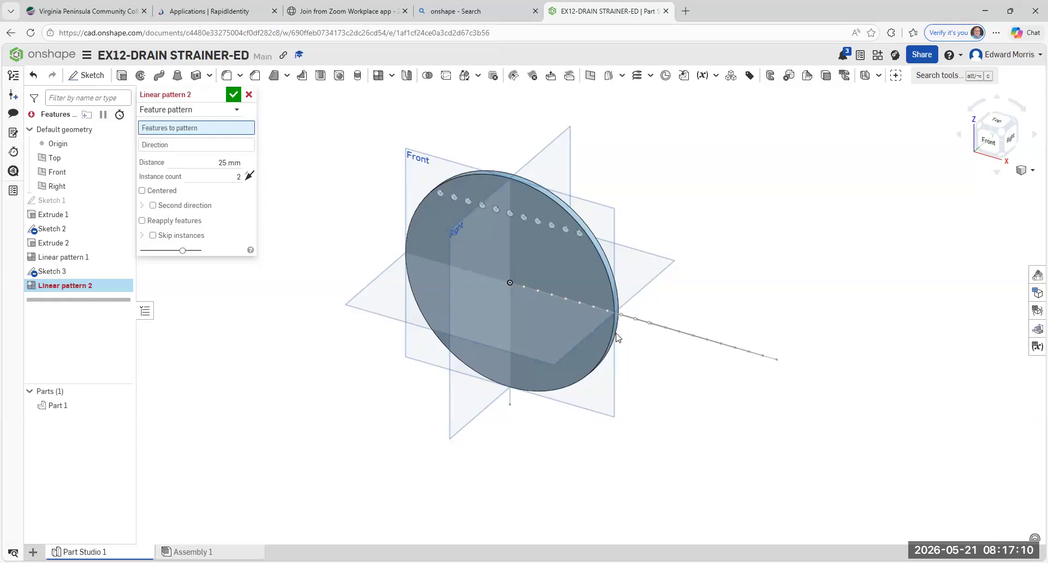
right_click(676, 337)
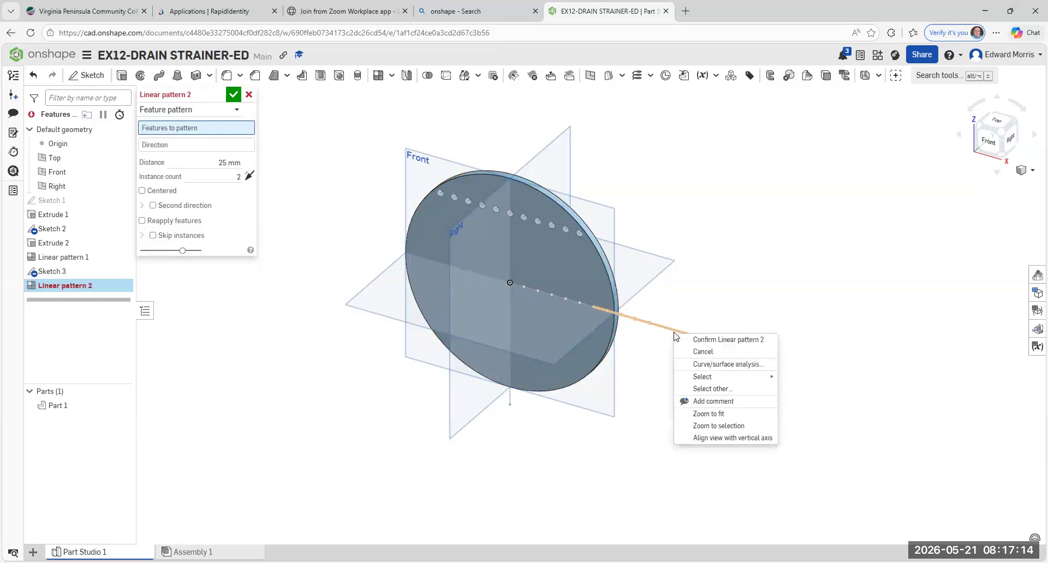
click(665, 345)
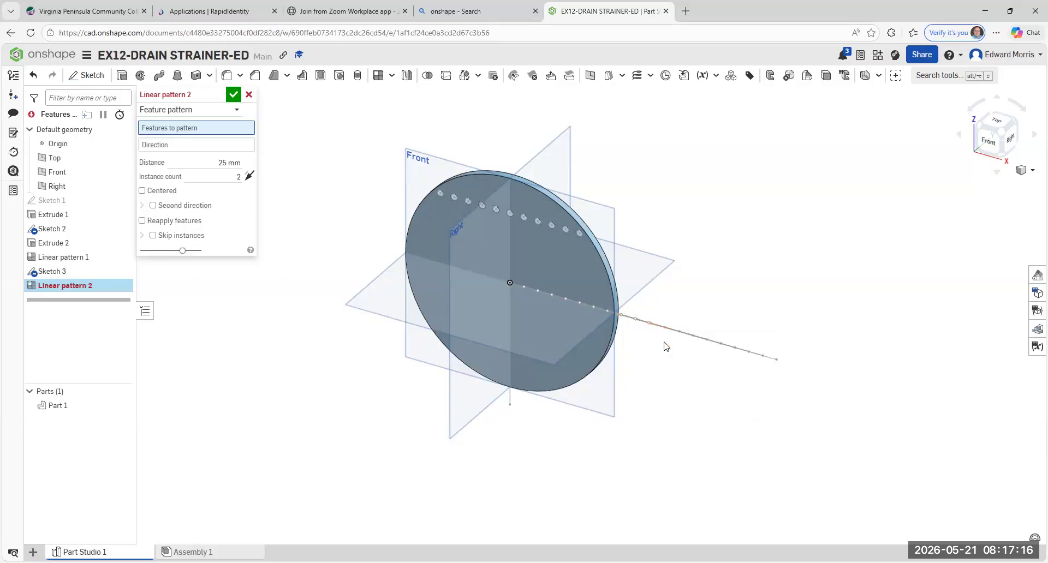
right_click(658, 327)
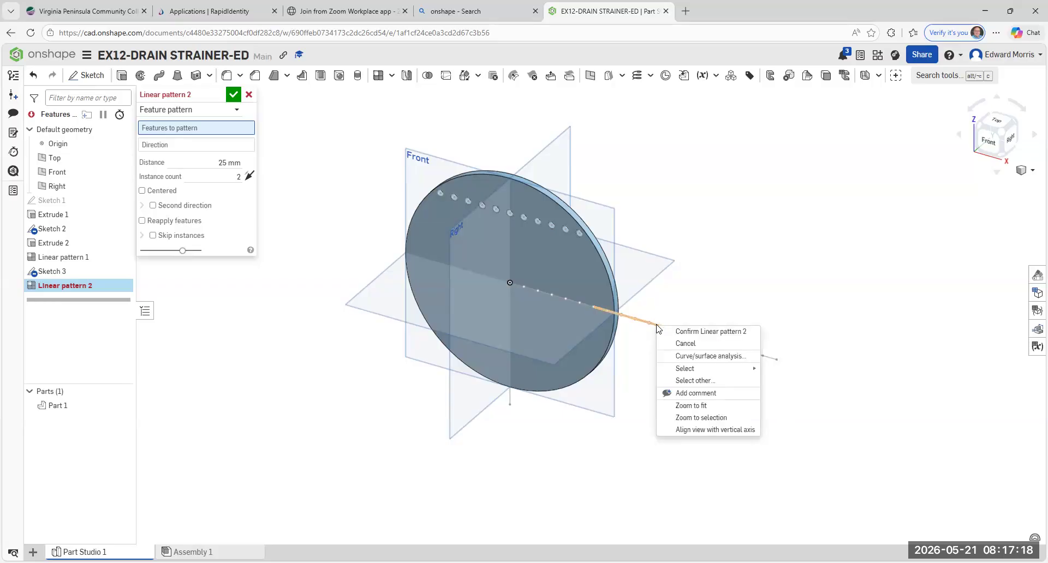
click(657, 328)
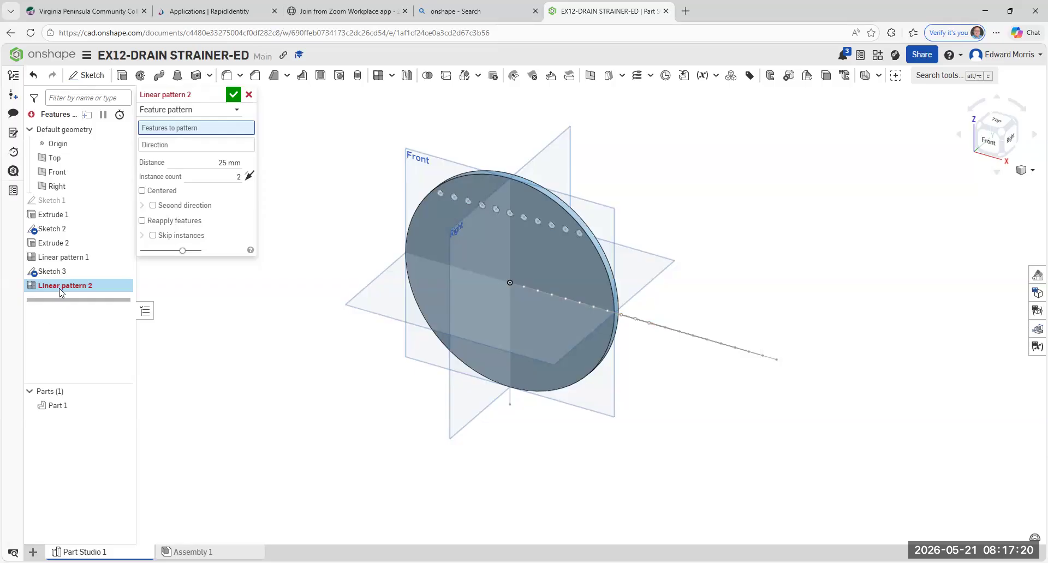
click(249, 94)
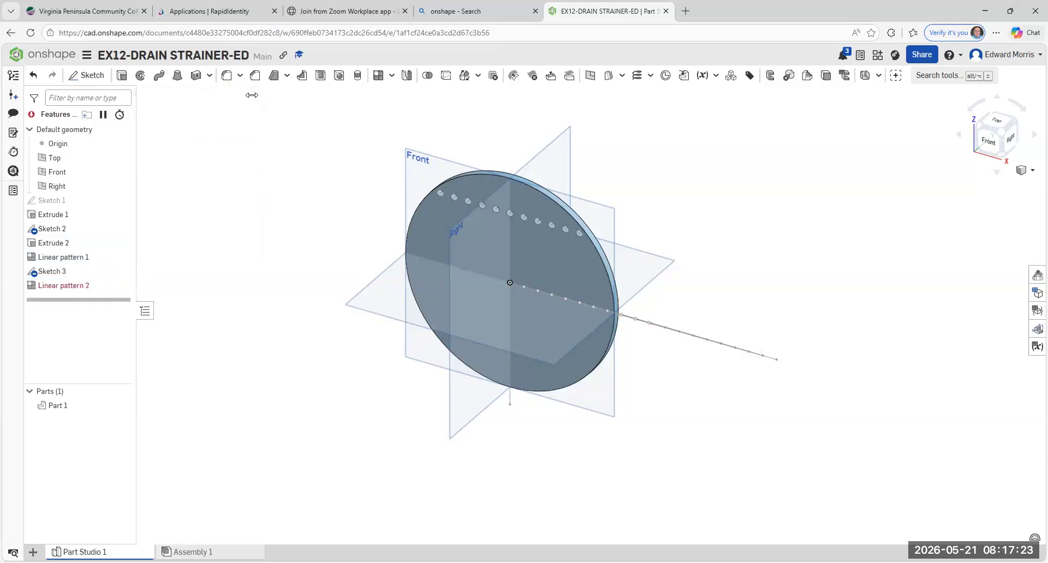
- Edit Sketch 2 to shorten its horizontal line so the free end lies just inside the disc's edge
right_click(628, 318)
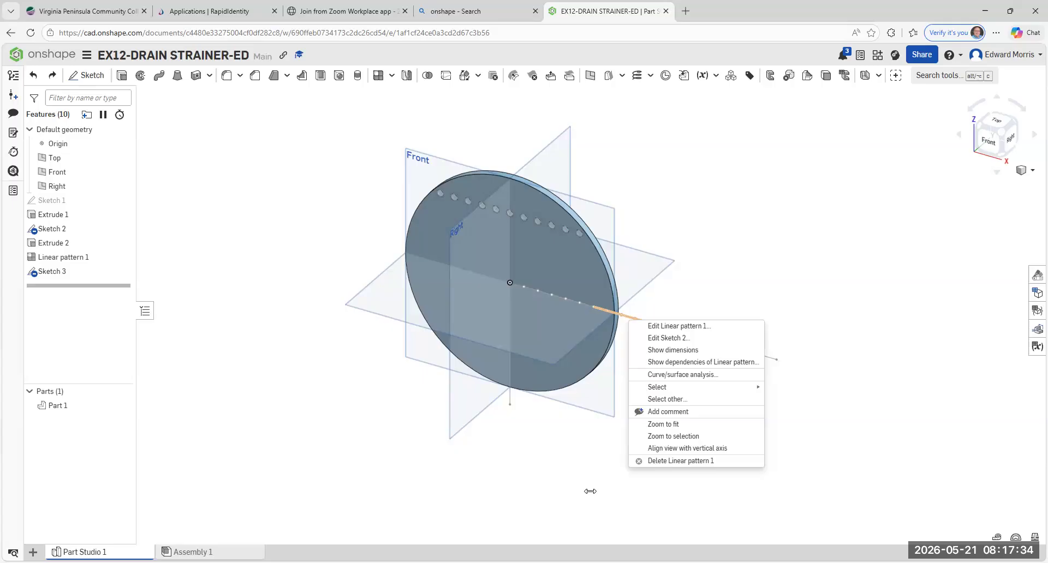
click(686, 341)
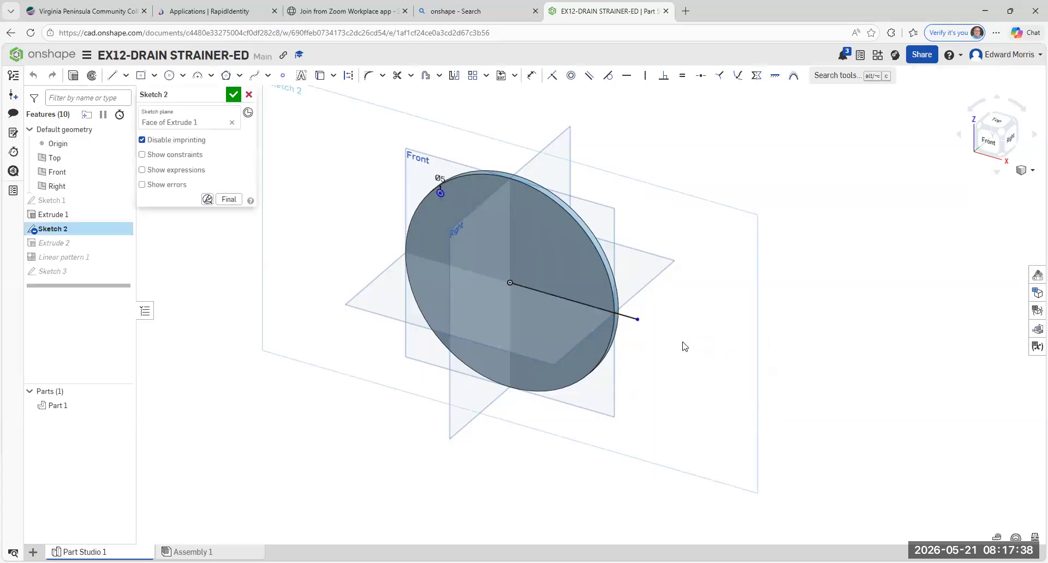
drag(637, 321, 606, 310)
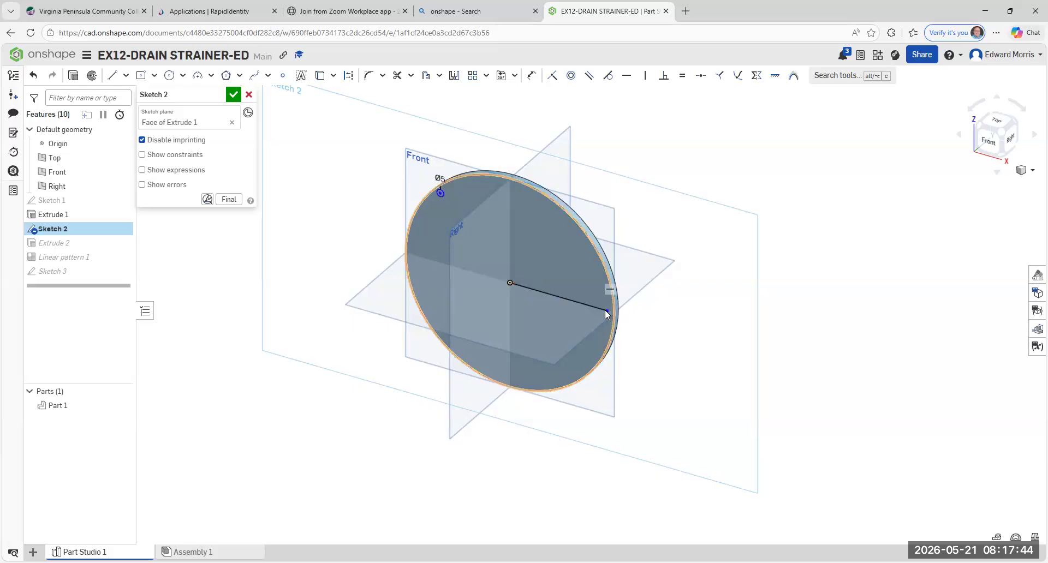
mouse_move(605, 309)
mouse_down()
mouse_move(627, 322)
mouse_move(608, 316)
mouse_up()
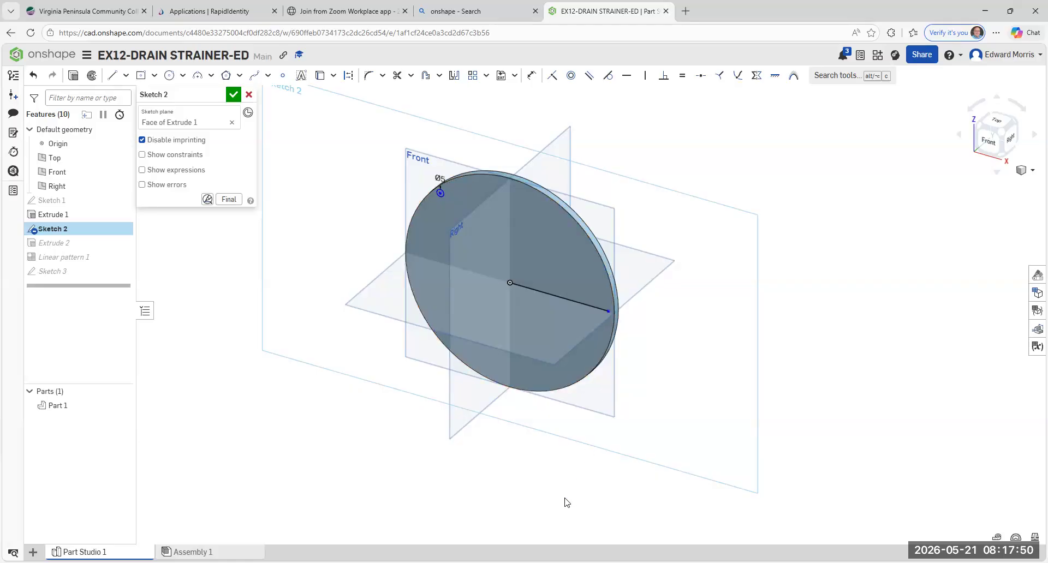
click(233, 95)
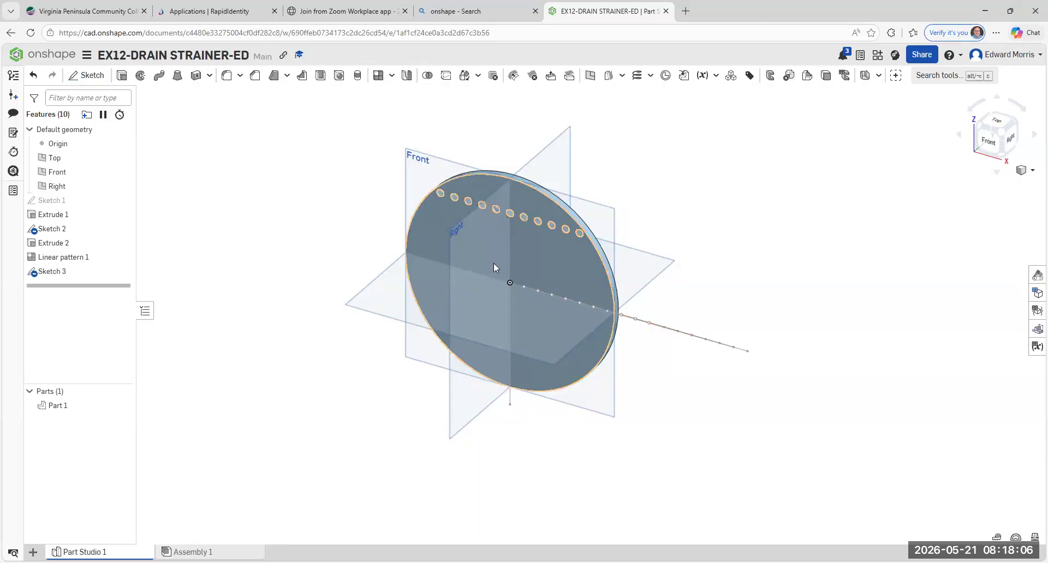
- Delete Linear pattern 1 and Sketch 3, leaving only the disc and the first hole with its sketch
mouse_move(517, 270)
mouse_down()
mouse_move(659, 353)
mouse_move(814, 382)
mouse_up()
key(Delete)
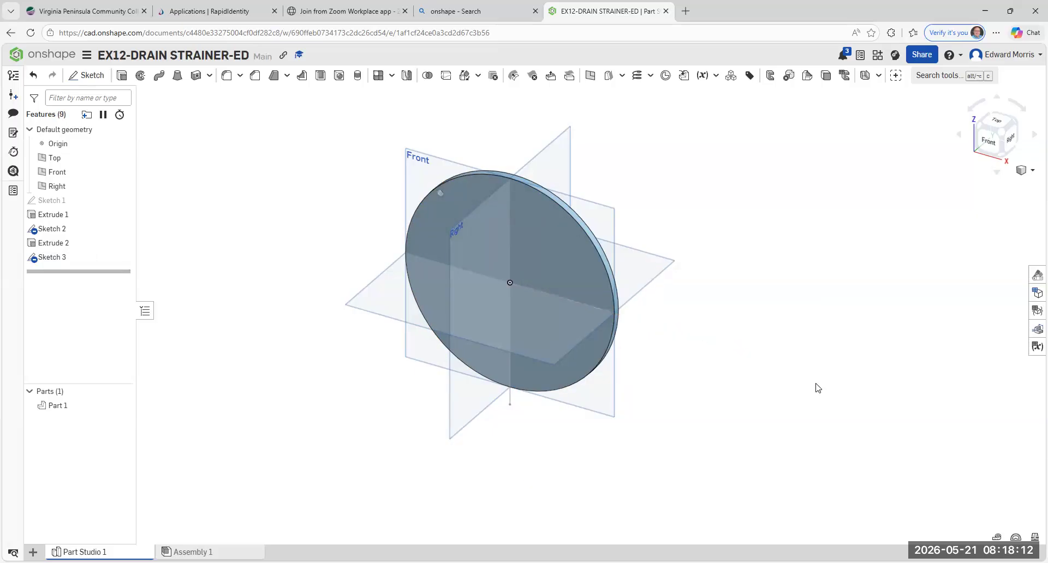
click(97, 79)
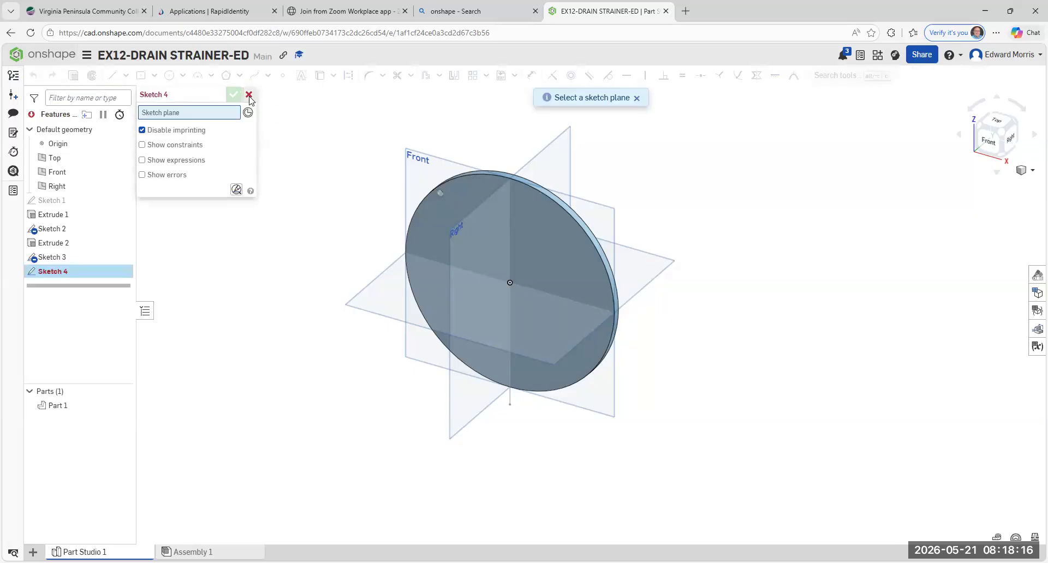
click(252, 98)
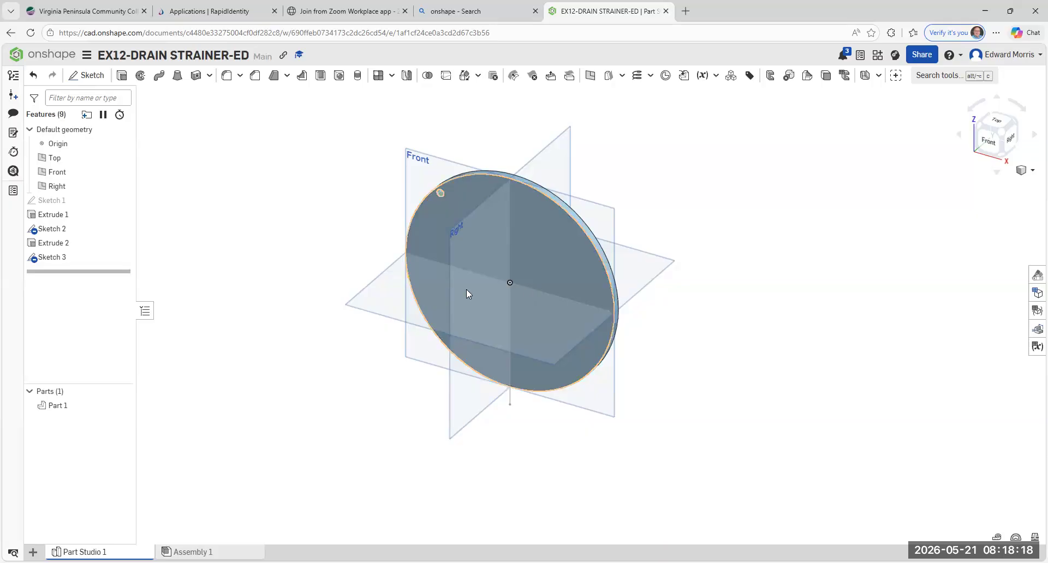
right_click(50, 261)
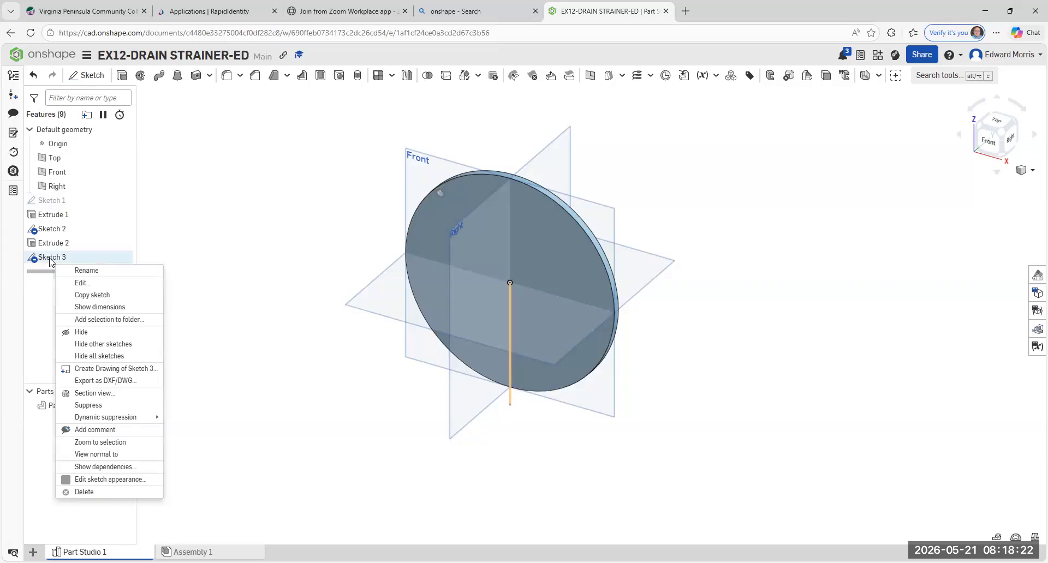
click(119, 493)
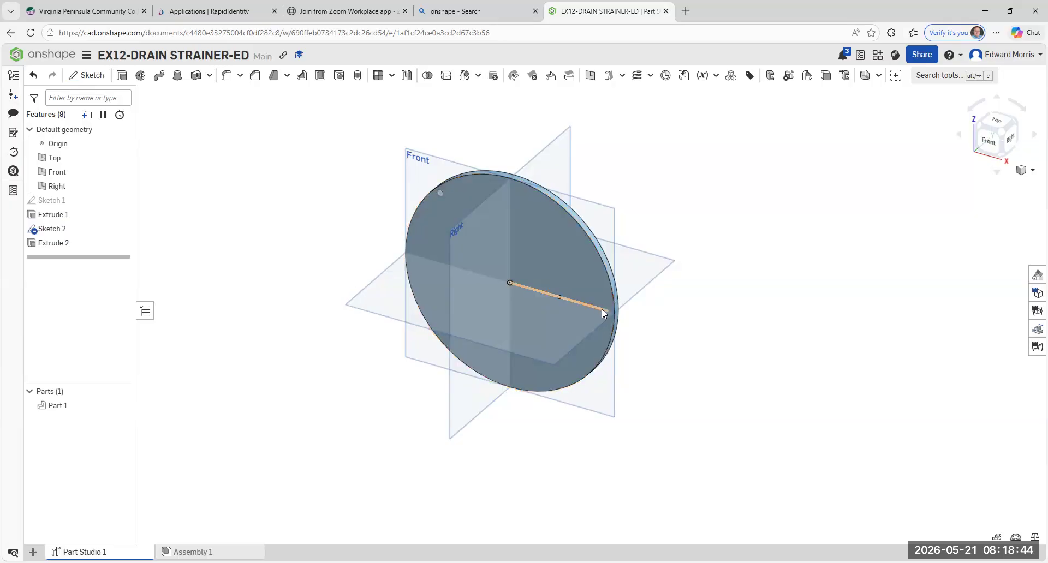
- Edit Sketch 2 again to pull the horizontal line's free end slightly farther inside the disc's edge
drag(614, 310, 636, 317)
click(611, 311)
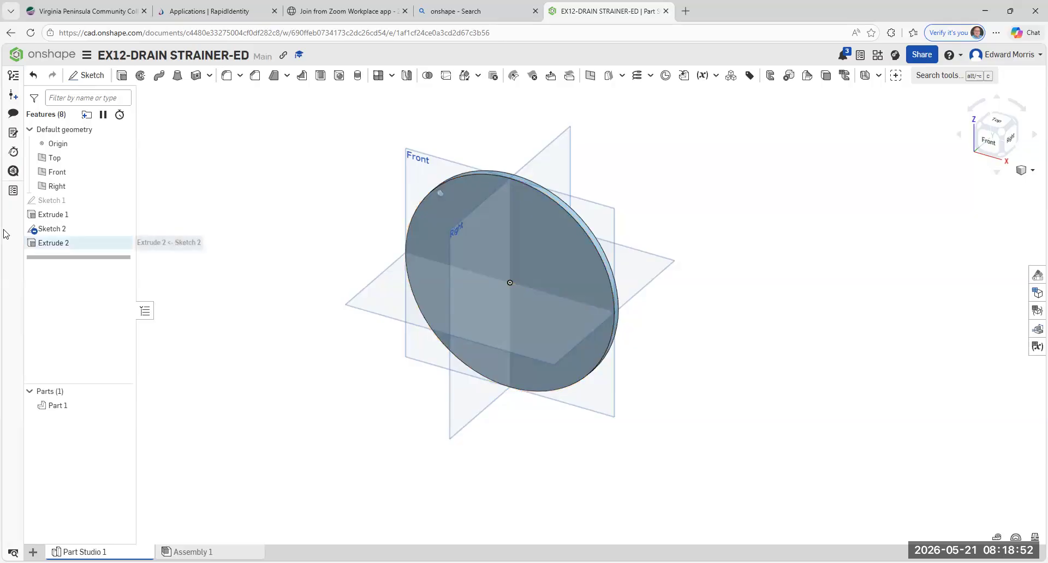
right_click(73, 235)
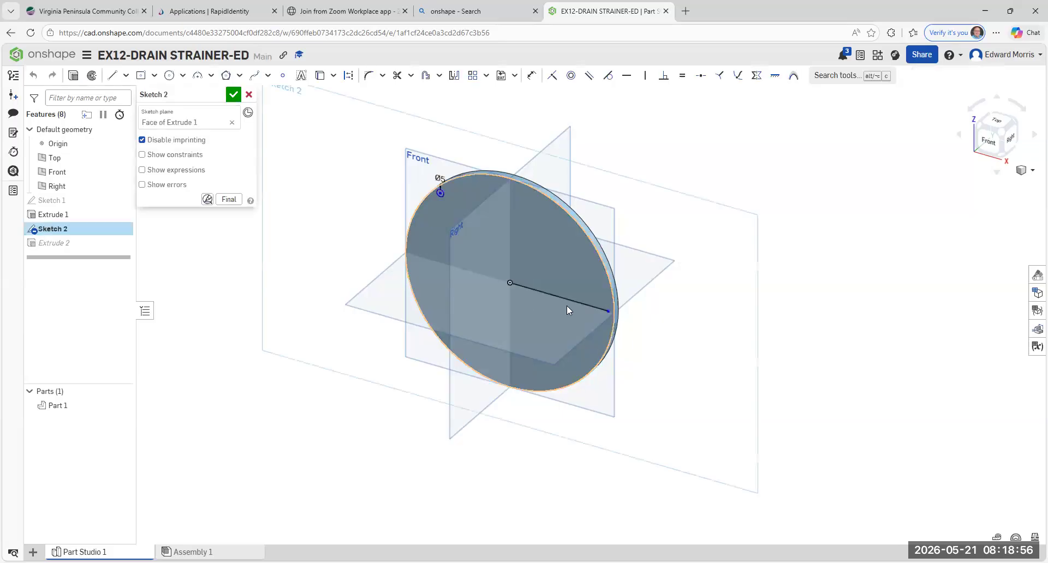
click(605, 310)
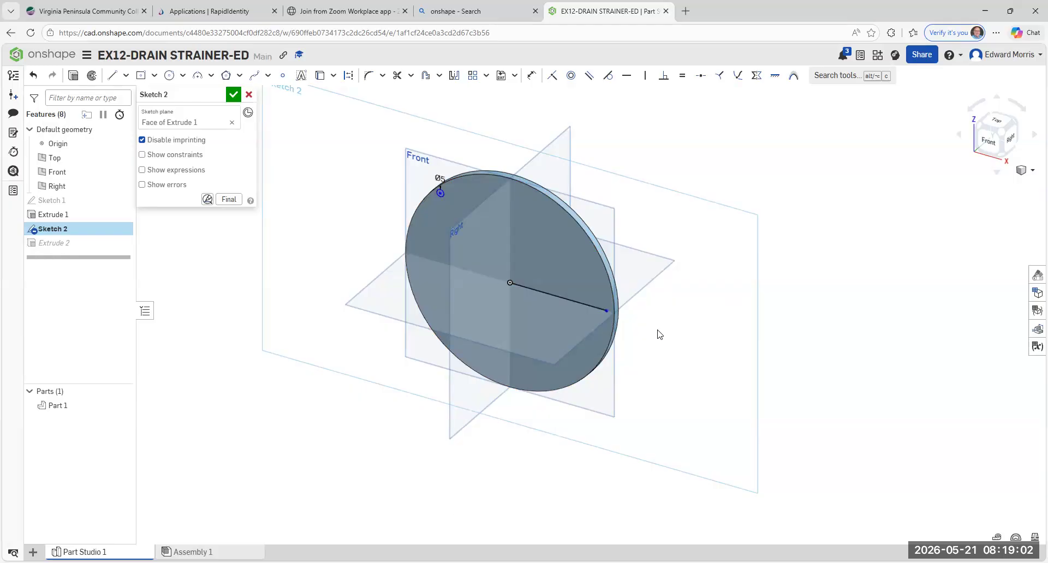
click(234, 96)
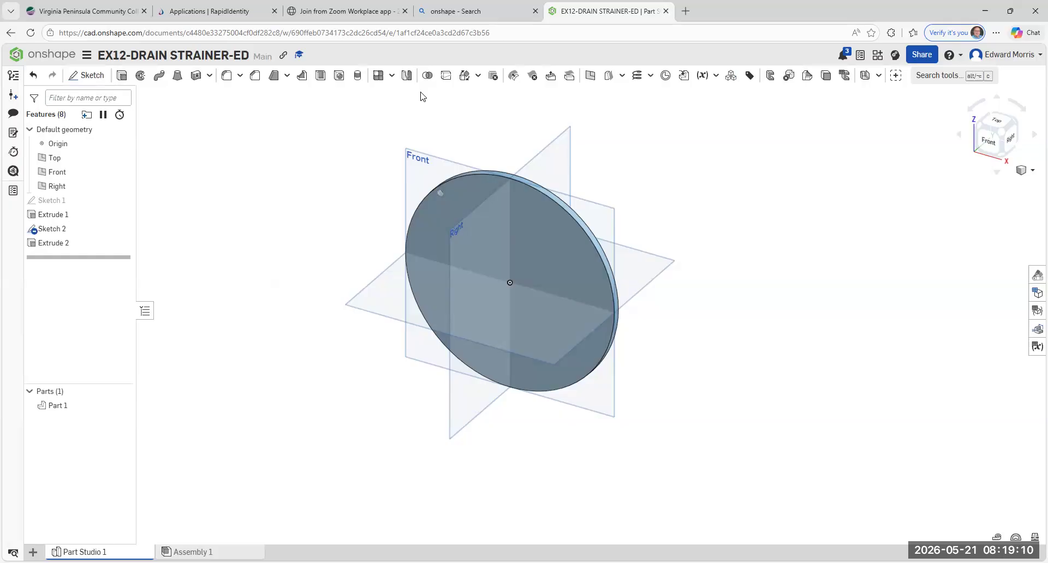
- Start a linear feature pattern of only the first hole's extrude, directed along the horizontal line of Sketch 2
click(392, 77)
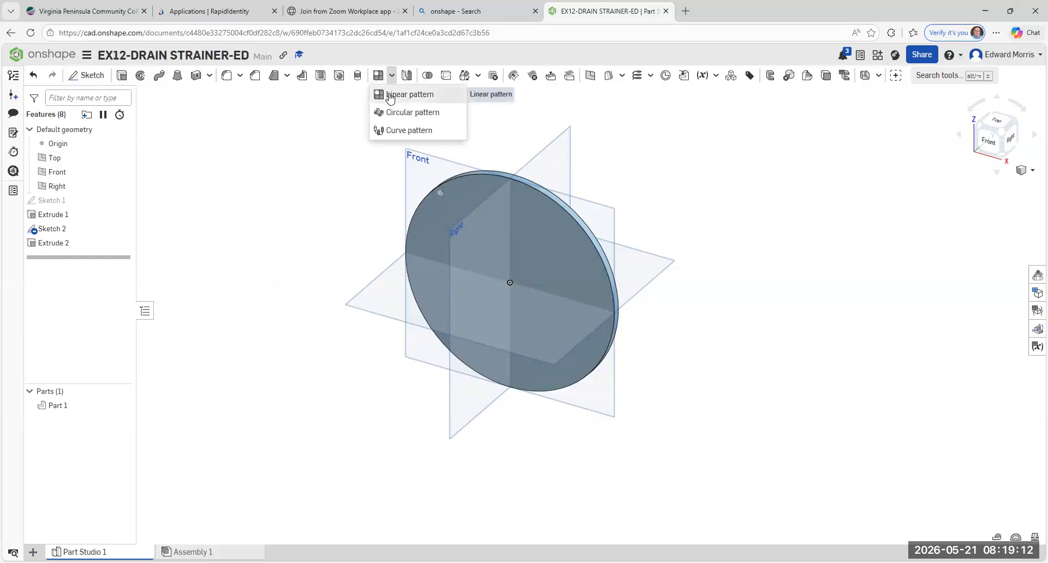
click(409, 94)
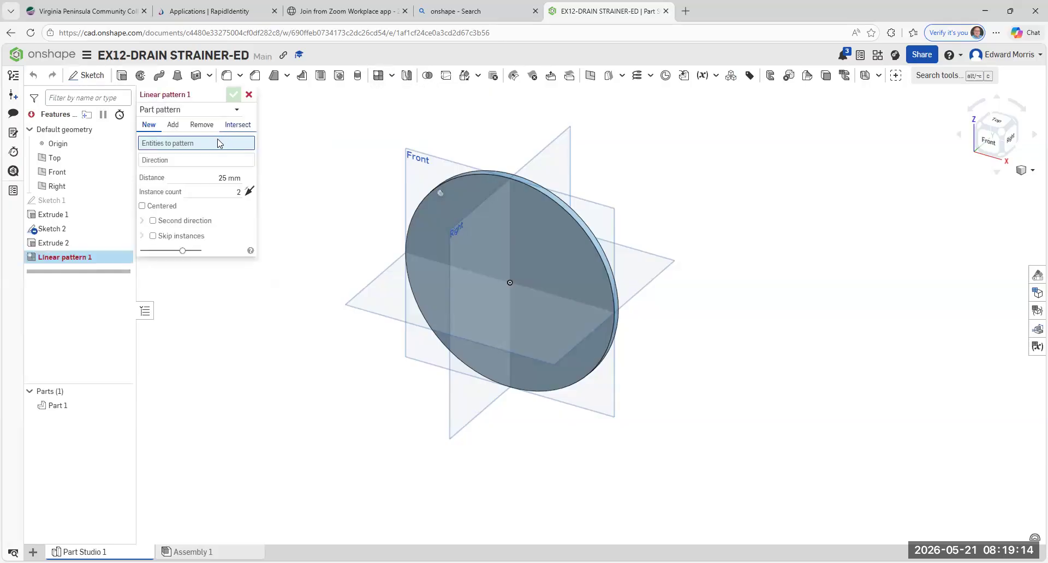
click(231, 110)
click(188, 141)
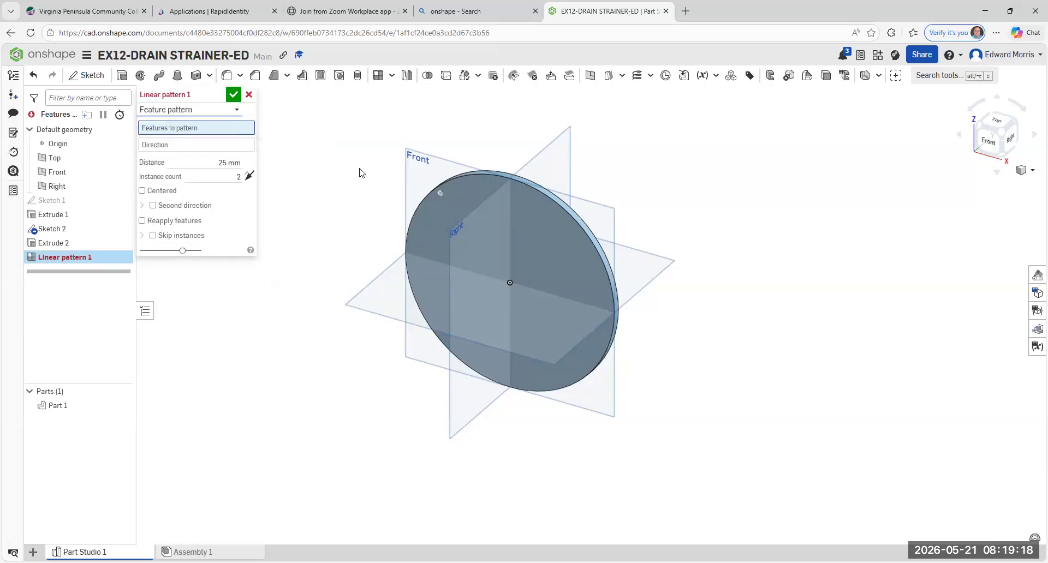
click(449, 205)
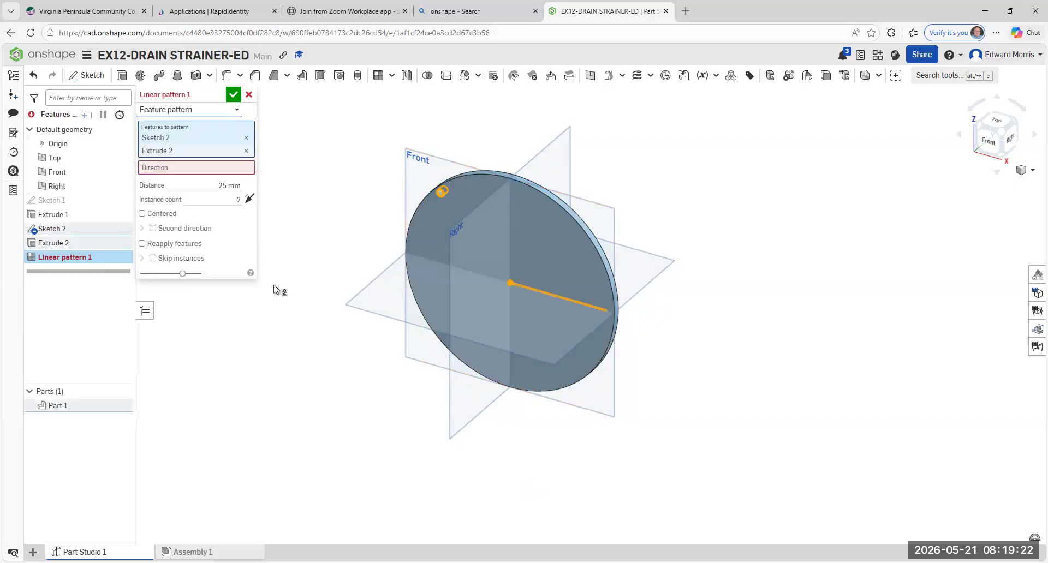
click(245, 138)
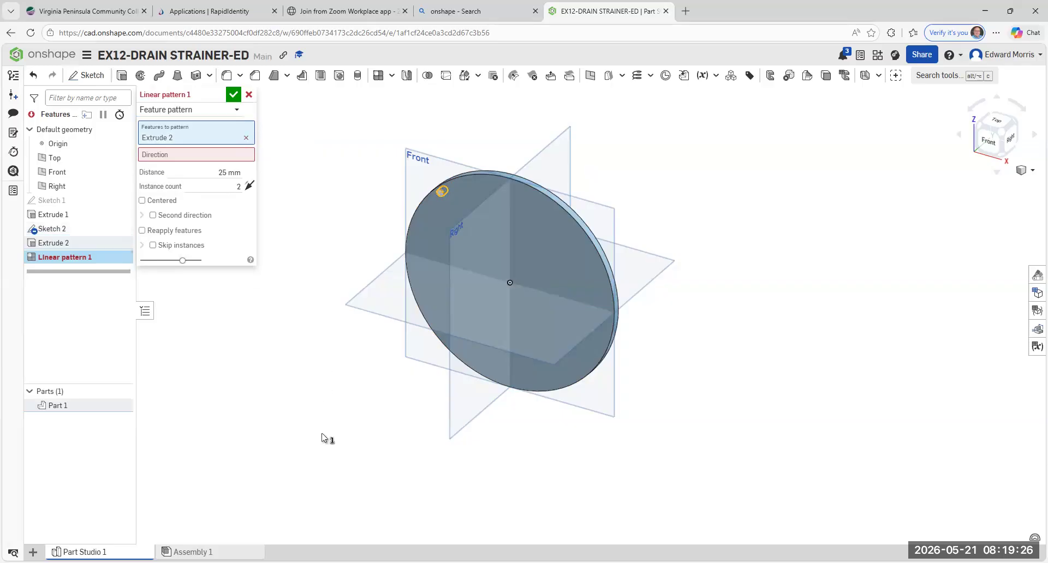
click(220, 156)
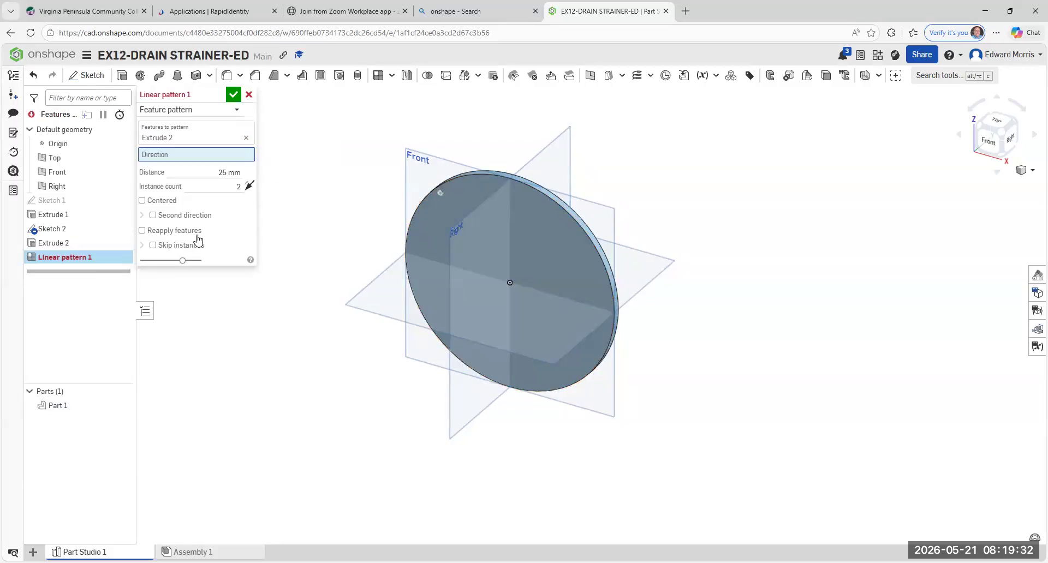
click(569, 299)
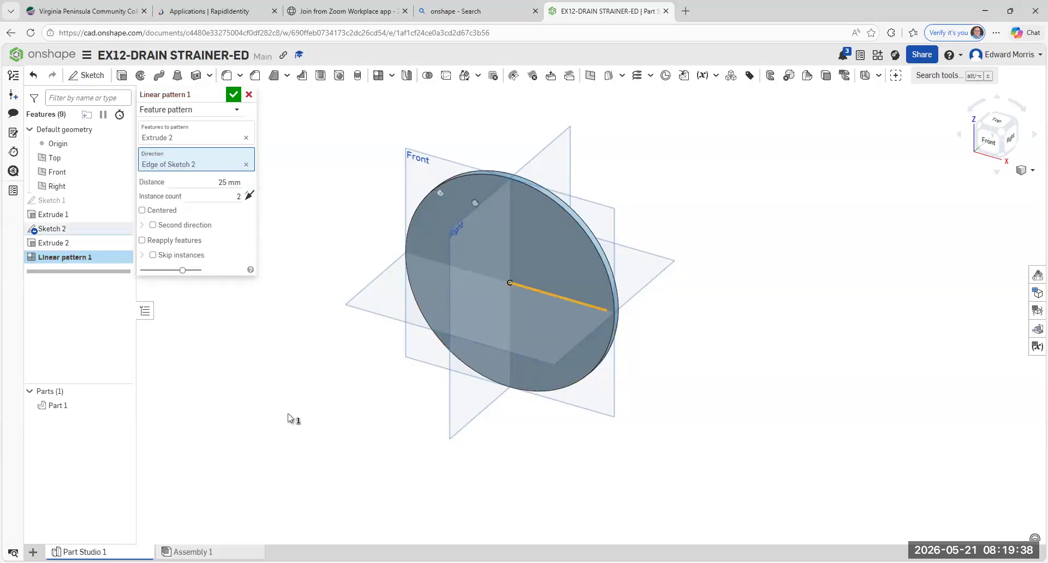
- Set the hole row's spacing to 10 mm with 11 instances and complete the pattern
click(225, 183)
key(BackSpace)
text(10 mm)
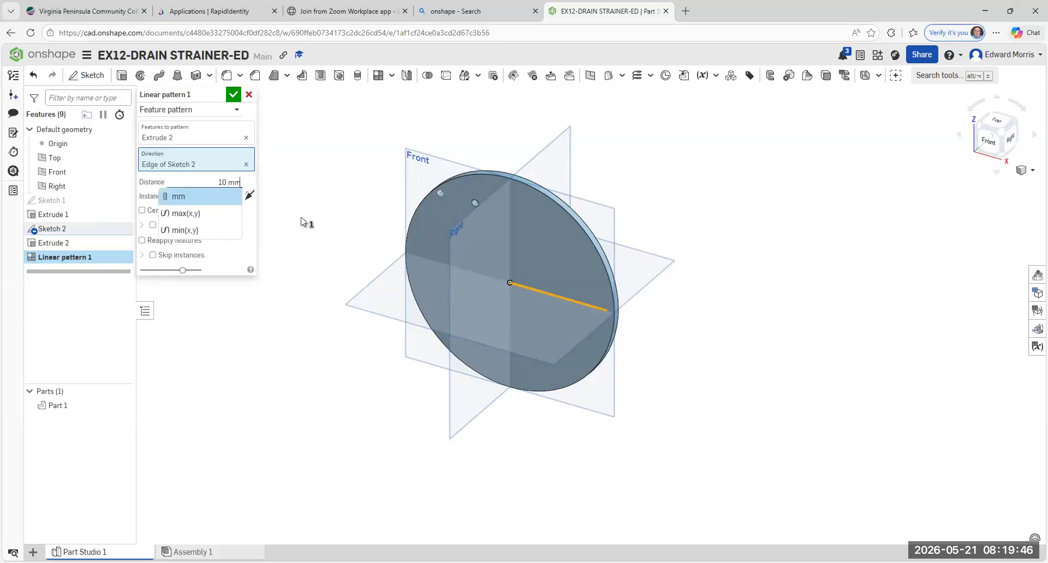
click(300, 217)
click(239, 196)
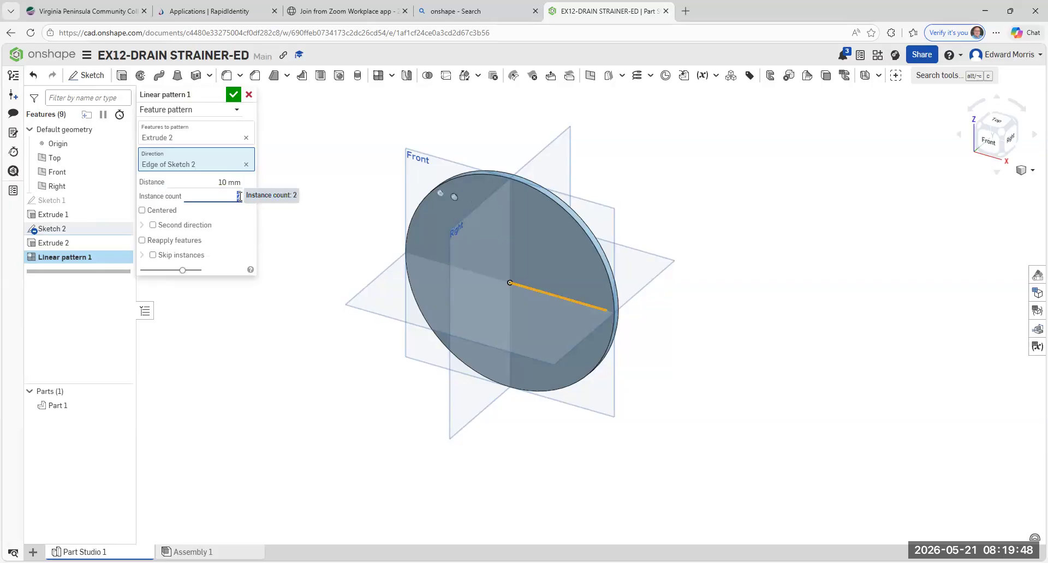
text(11)
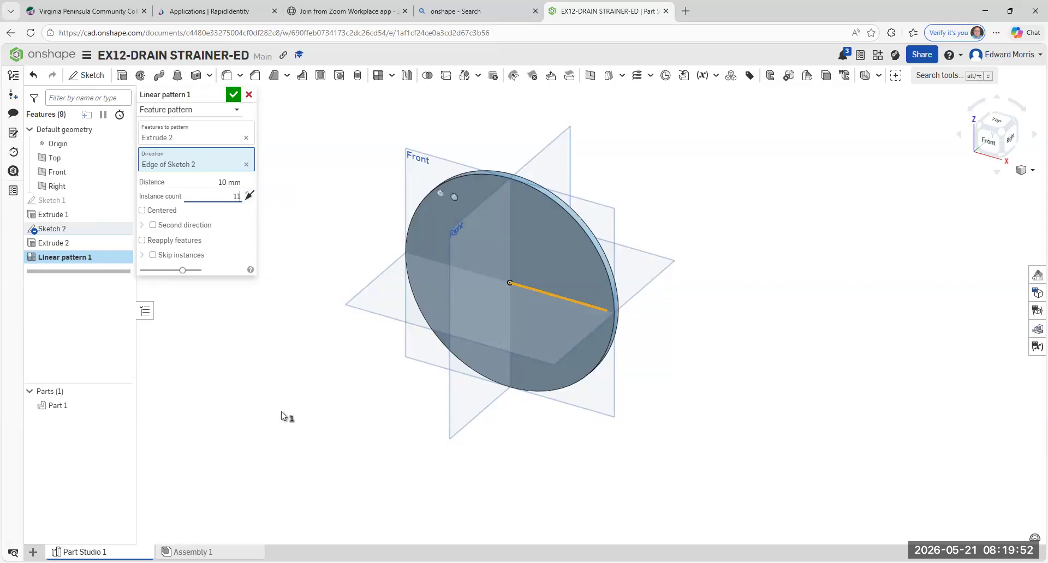
click(233, 94)
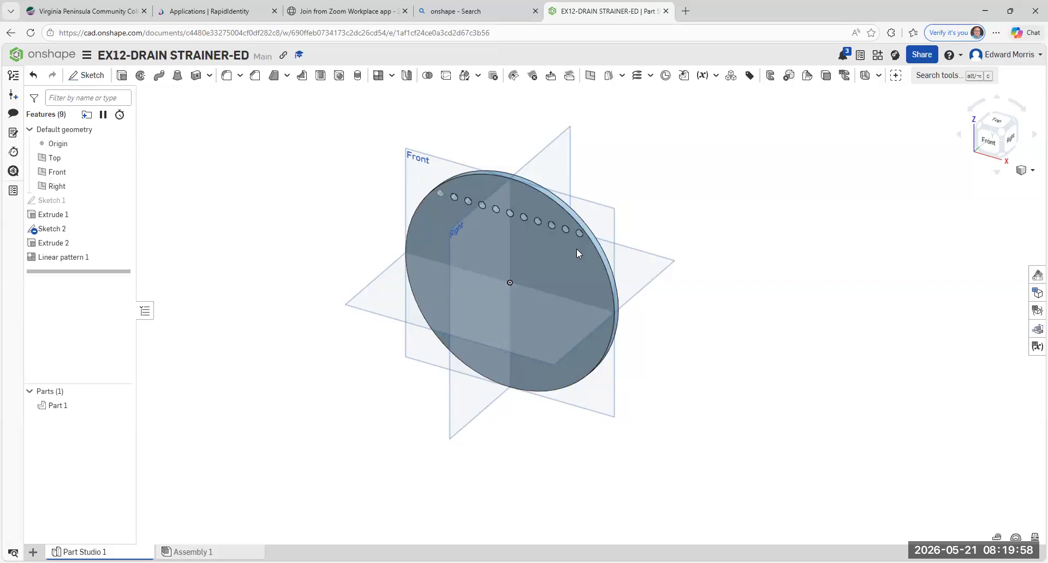
- Sketch a vertical line about 28 mm long on the disc's front face, running downward from the centre
scroll(561, 313, up, 2)
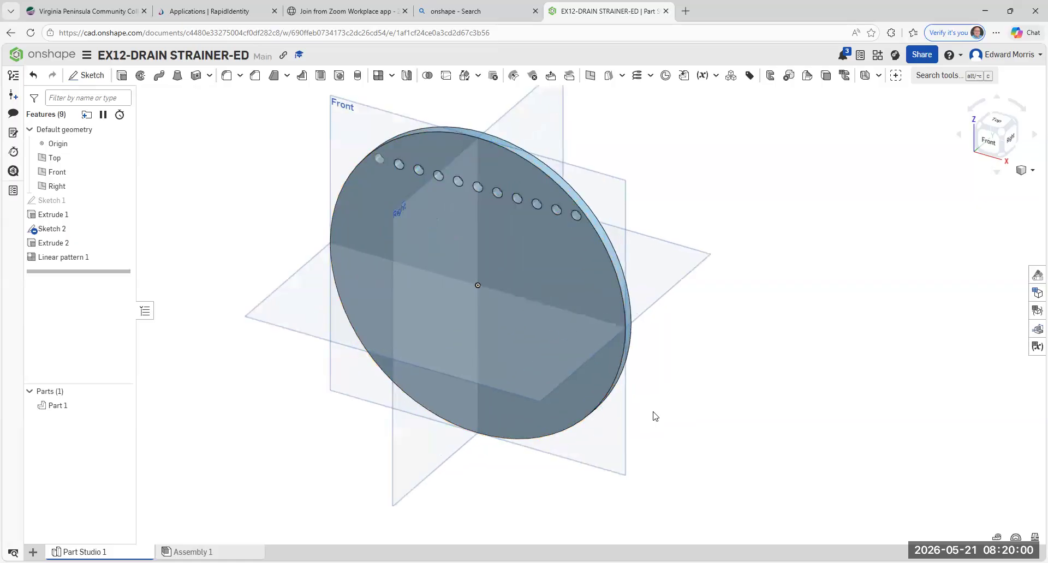
scroll(655, 416, down, 1)
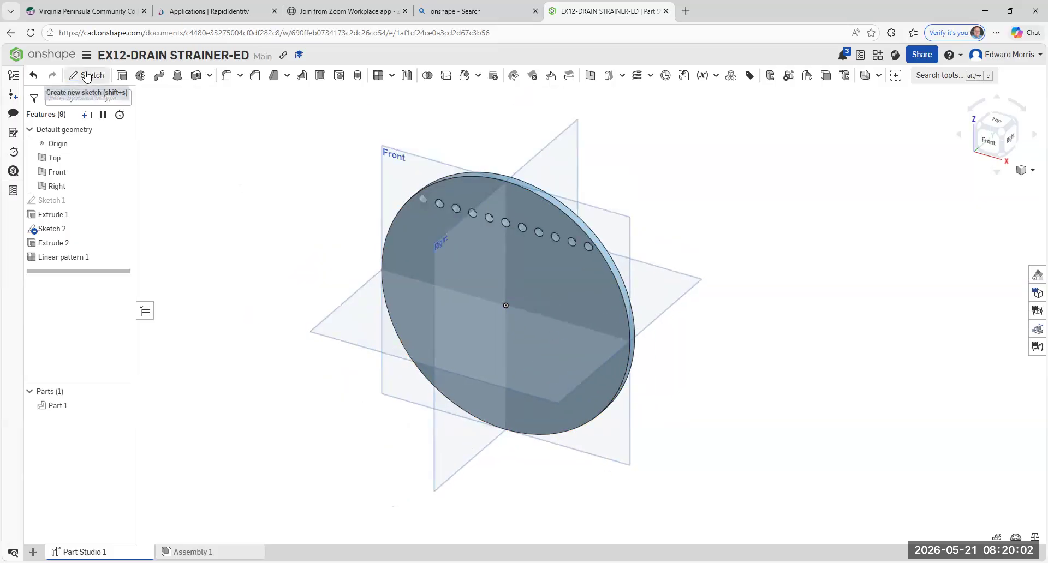
click(87, 75)
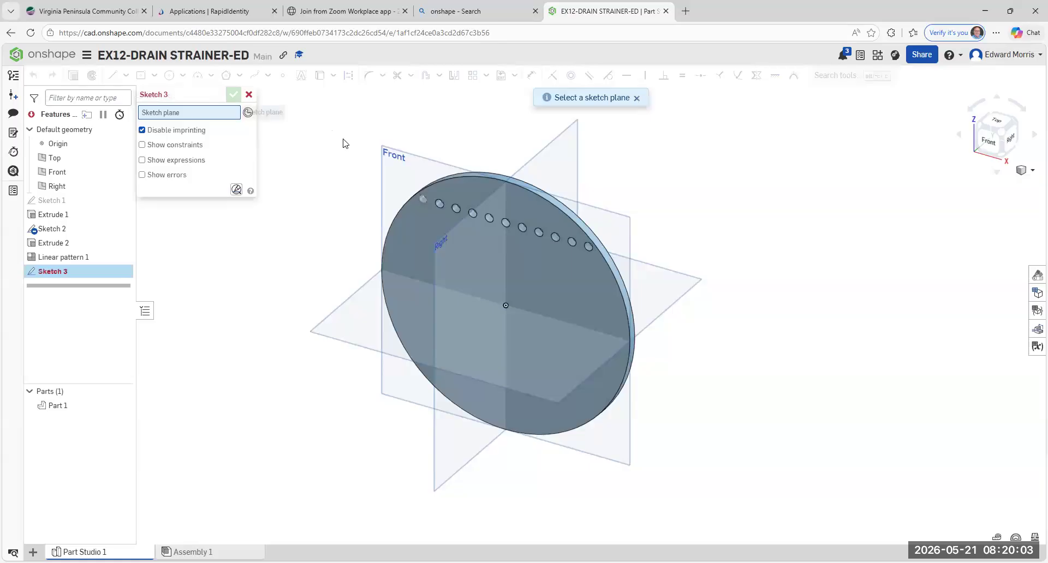
click(438, 189)
click(113, 76)
click(505, 306)
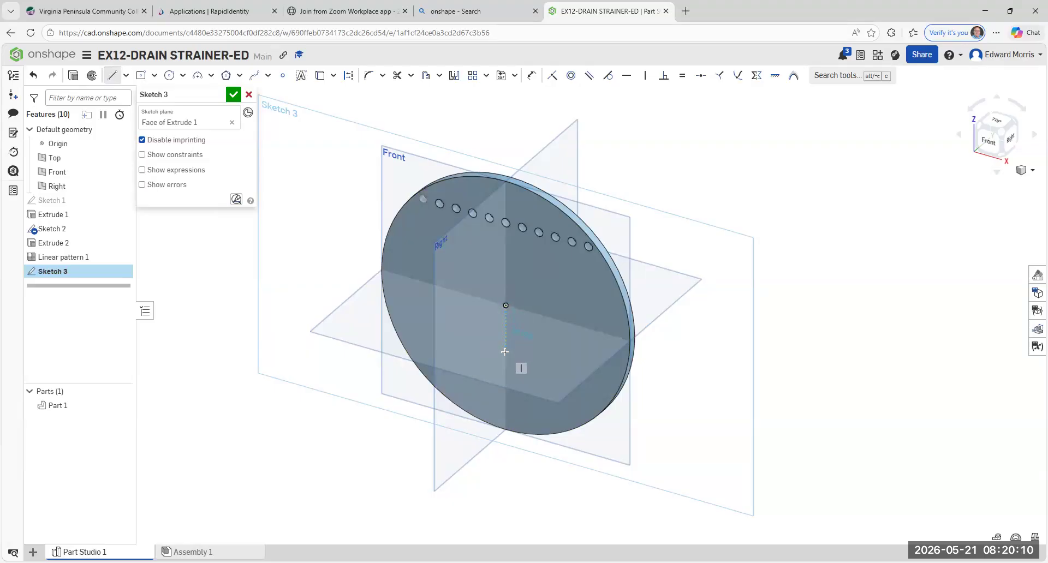
click(505, 352)
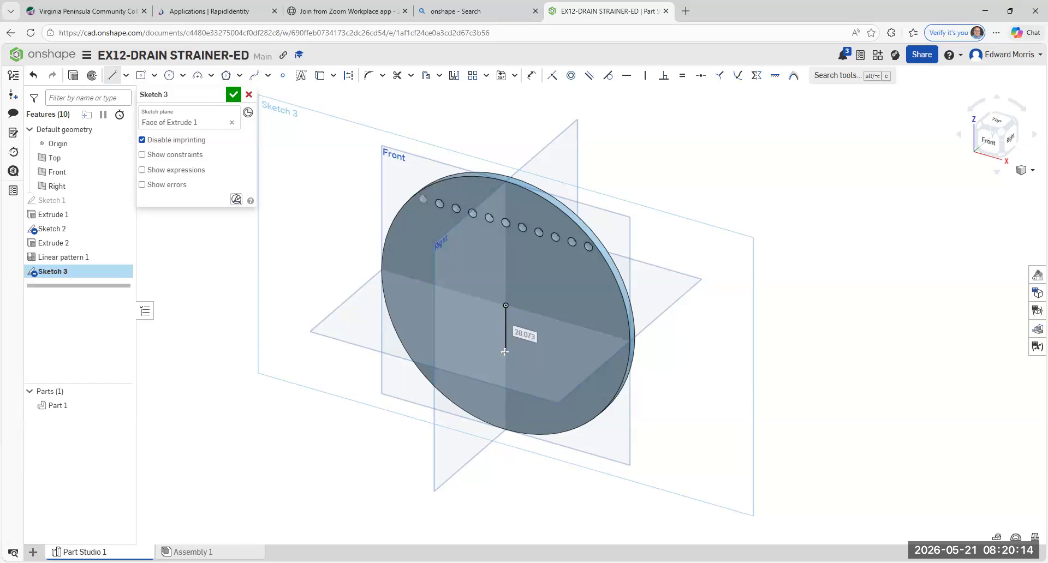
key(Return)
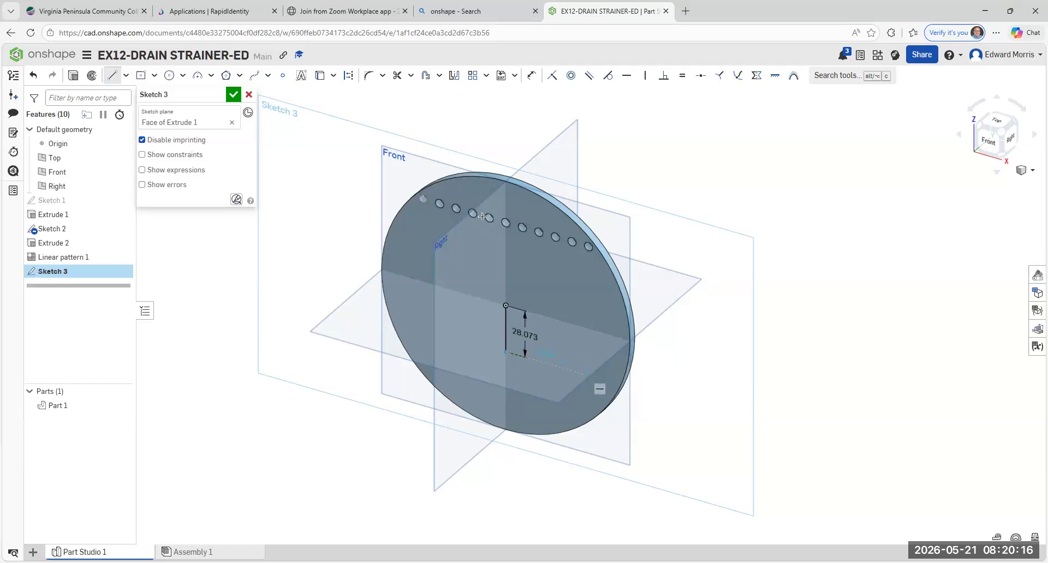
key(Escape)
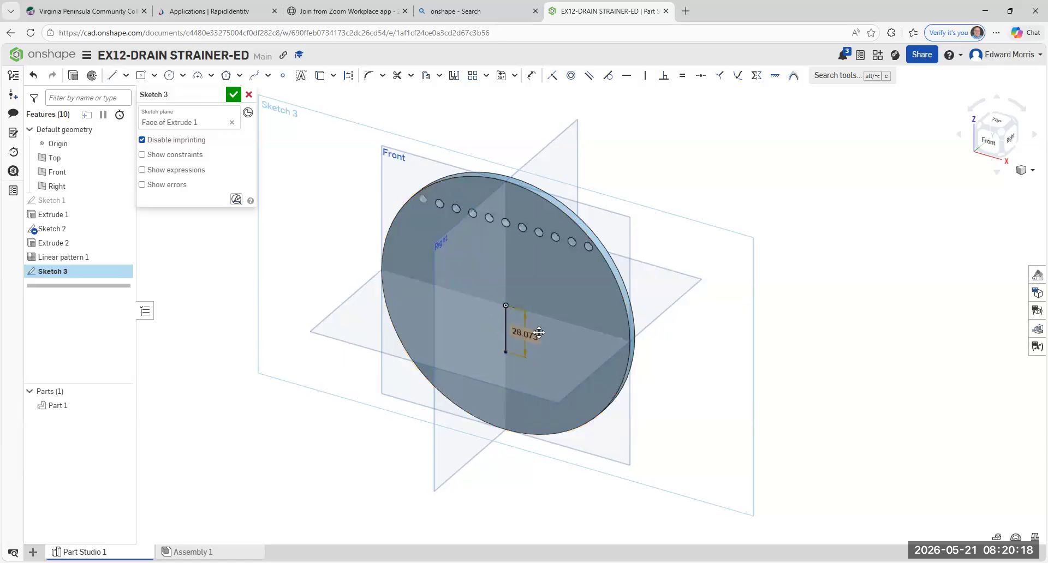
- Delete the vertical line's length dimension and finish the sketch
click(538, 332)
key(Delete)
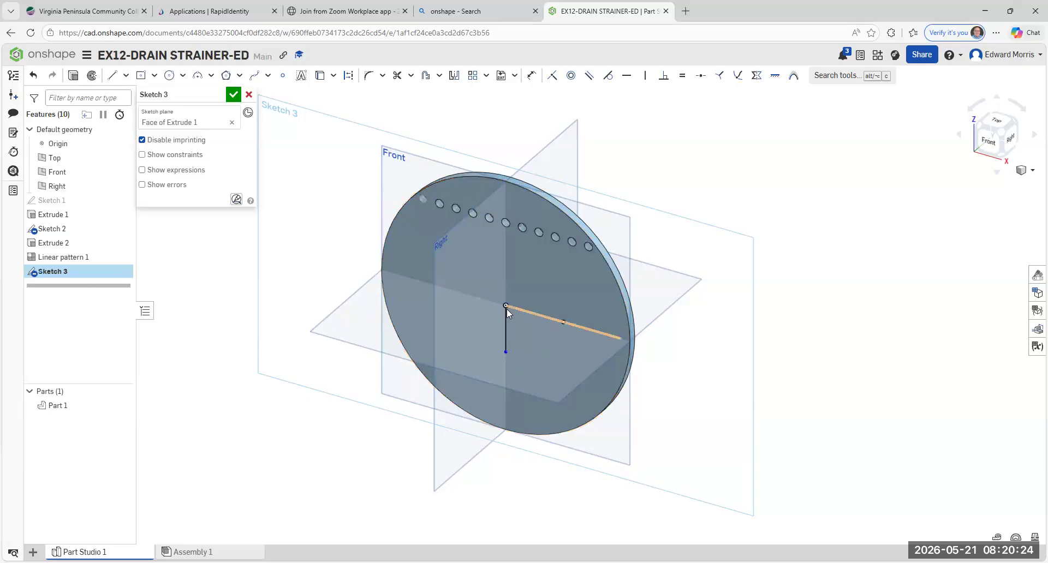
click(233, 94)
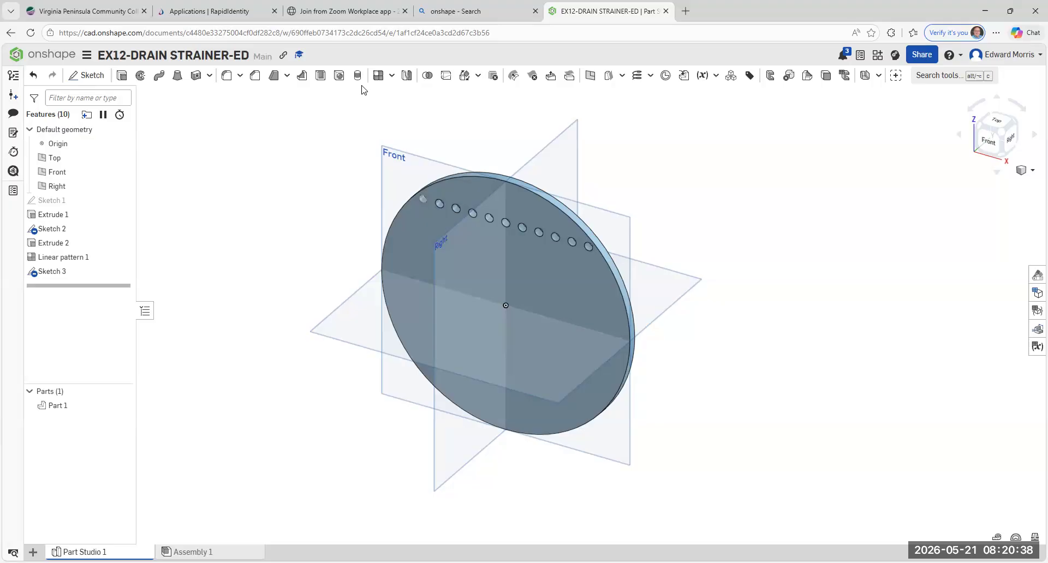
- Start a linear feature pattern of Extrude 2 and Linear pattern 1, without Sketch 2, directed along the vertical line of Sketch 3
click(392, 75)
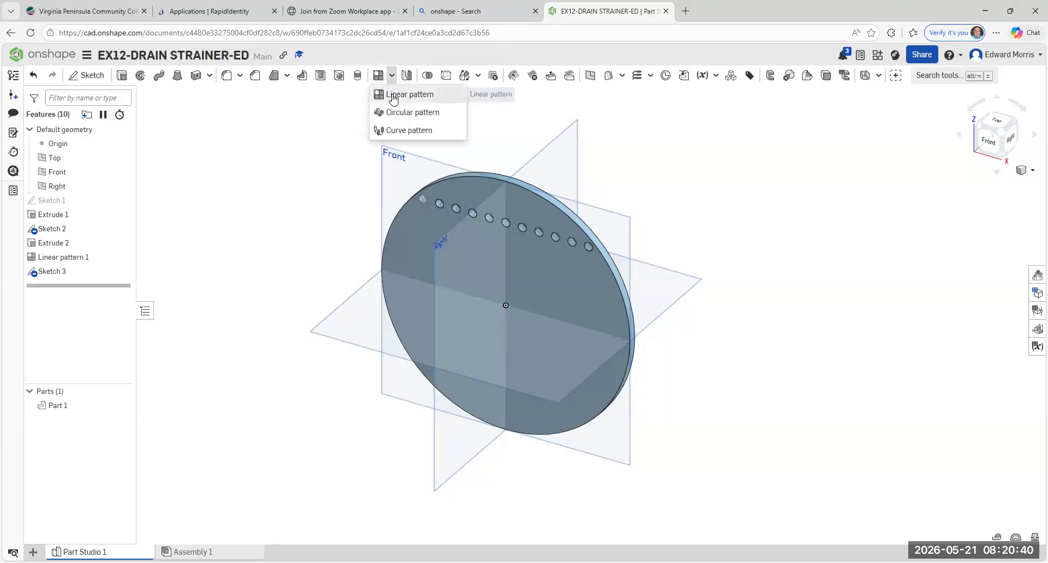
click(393, 94)
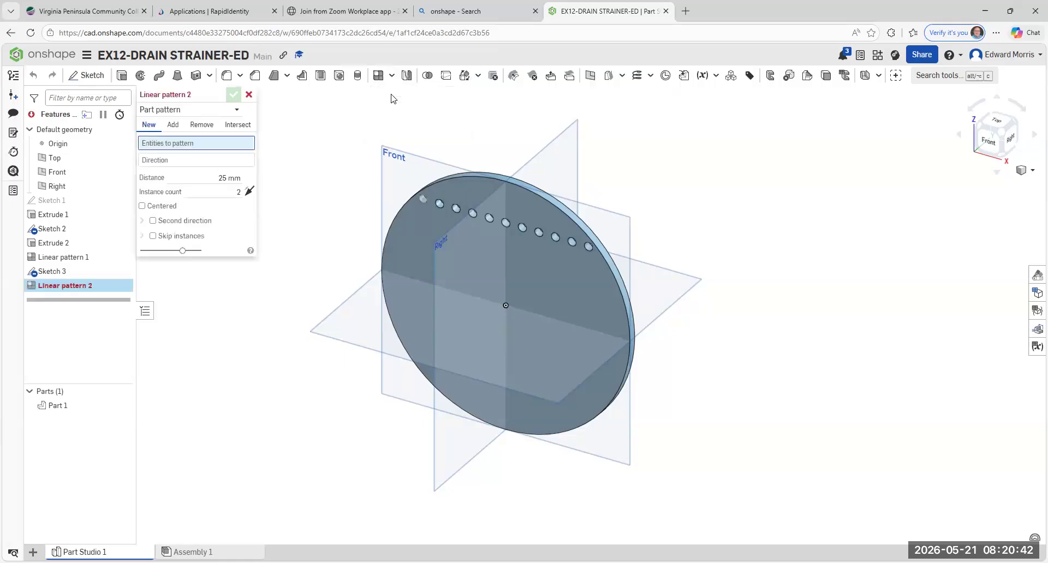
click(237, 113)
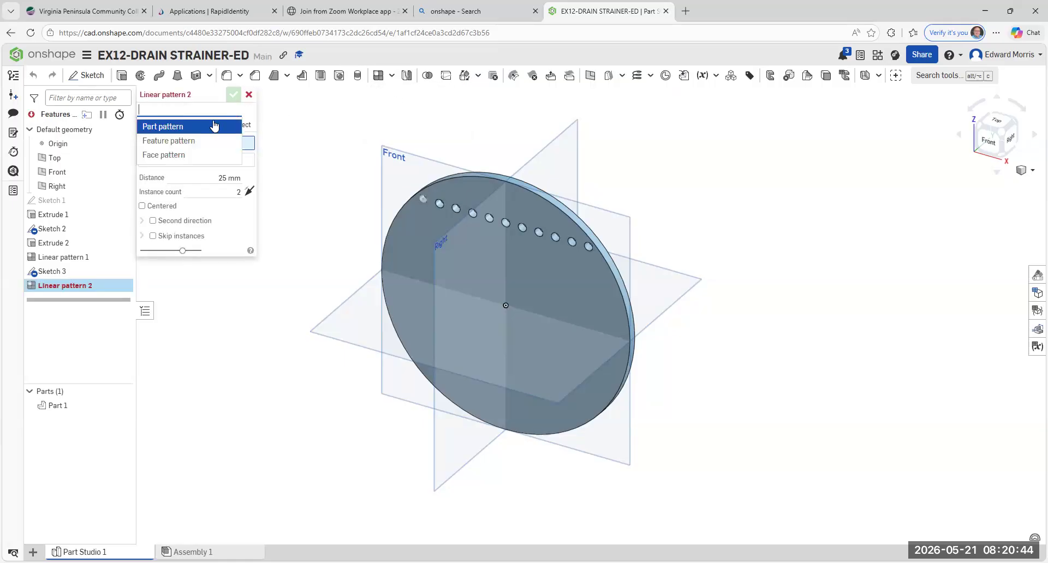
click(171, 143)
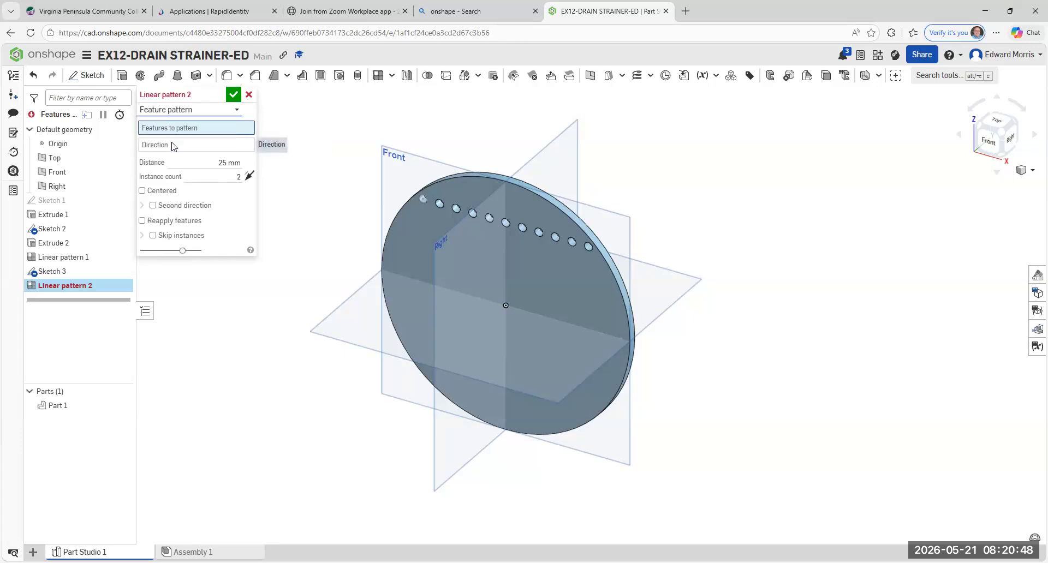
mouse_move(404, 175)
mouse_down()
mouse_move(482, 220)
mouse_move(598, 251)
mouse_up()
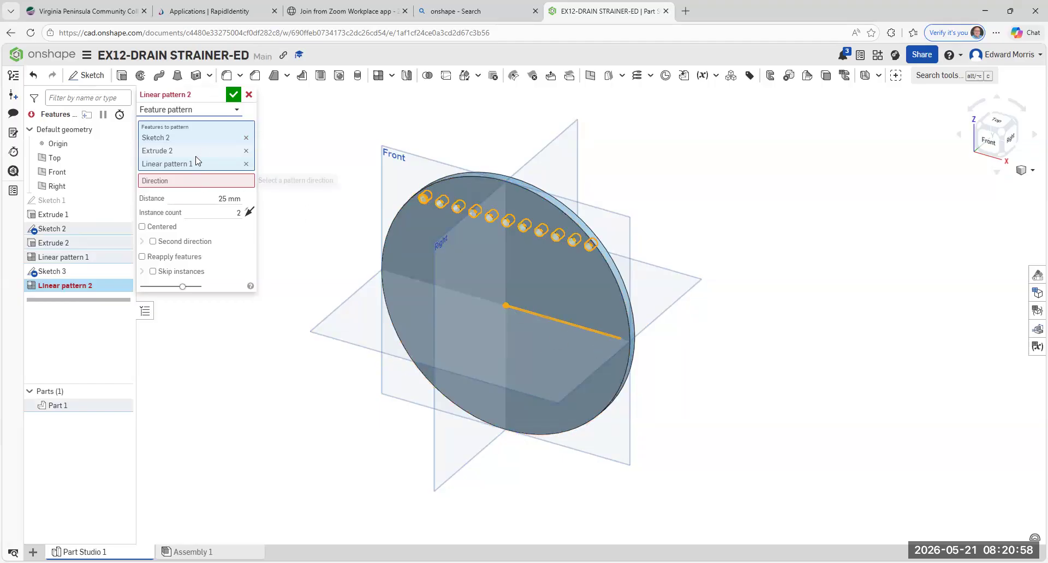
click(246, 137)
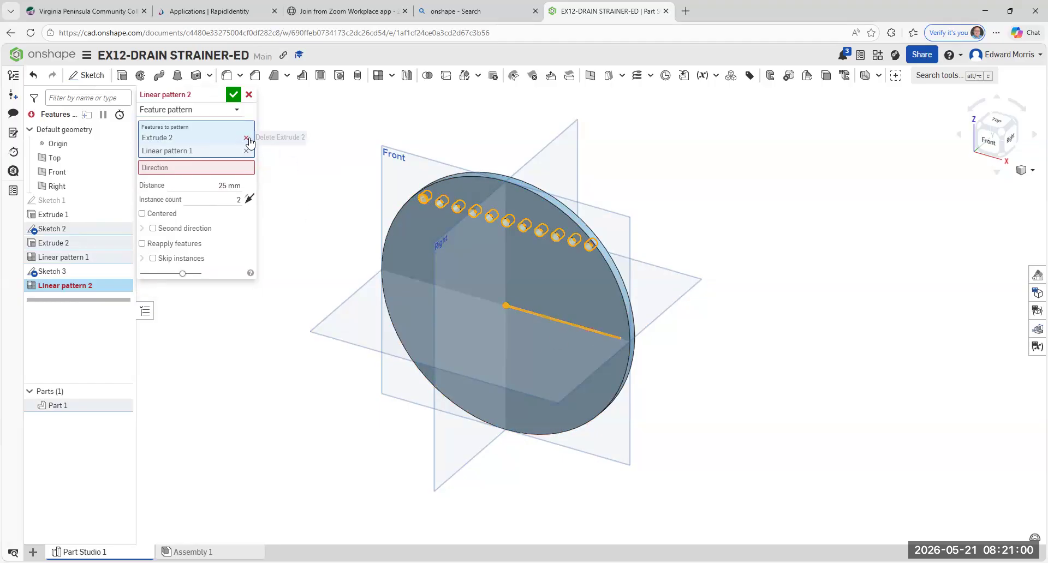
click(152, 168)
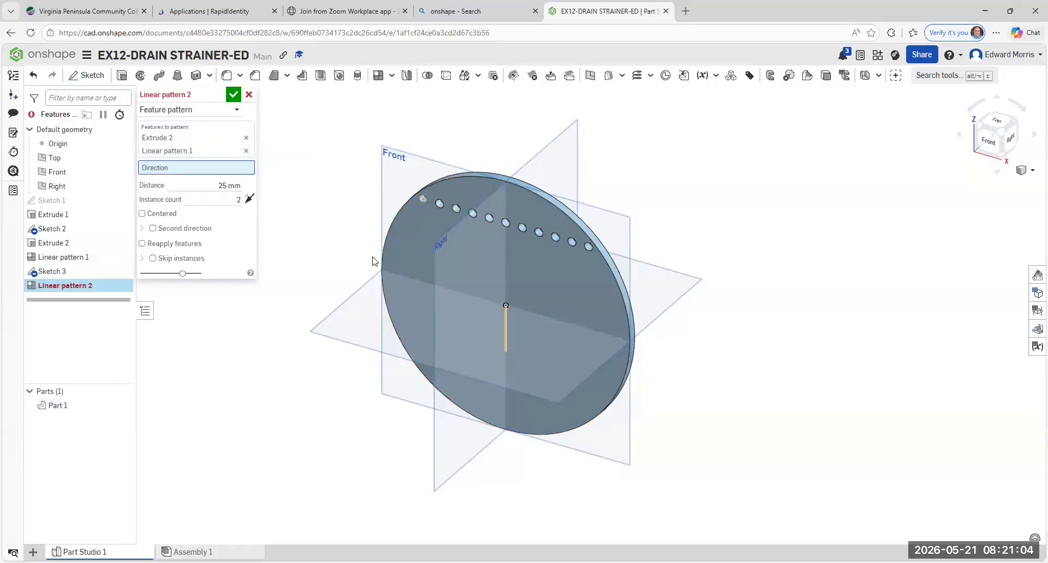
click(505, 333)
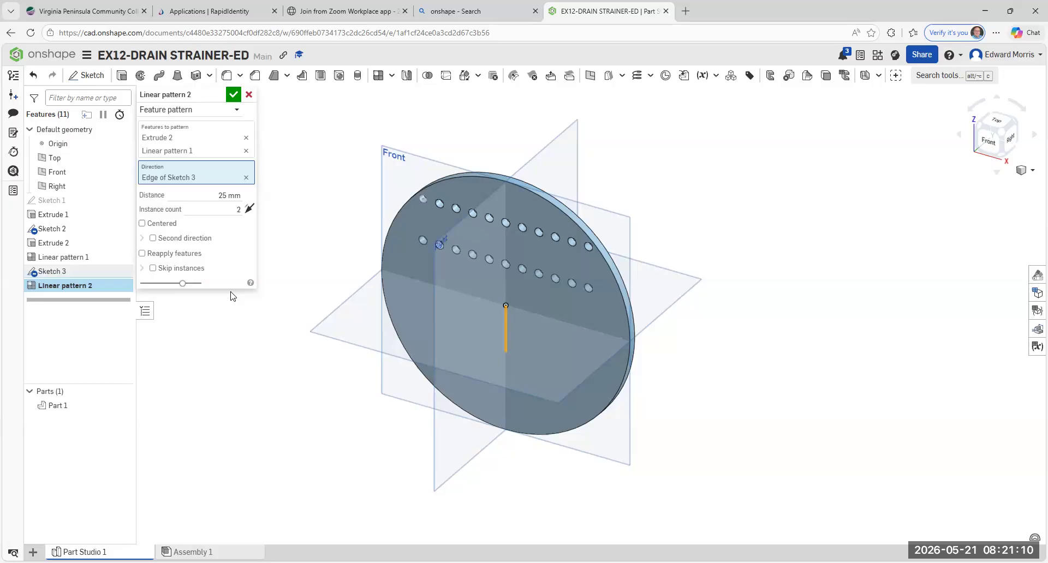
- Set the spacing between hole rows to 10 mm with 11 instances and complete the second pattern
click(228, 195)
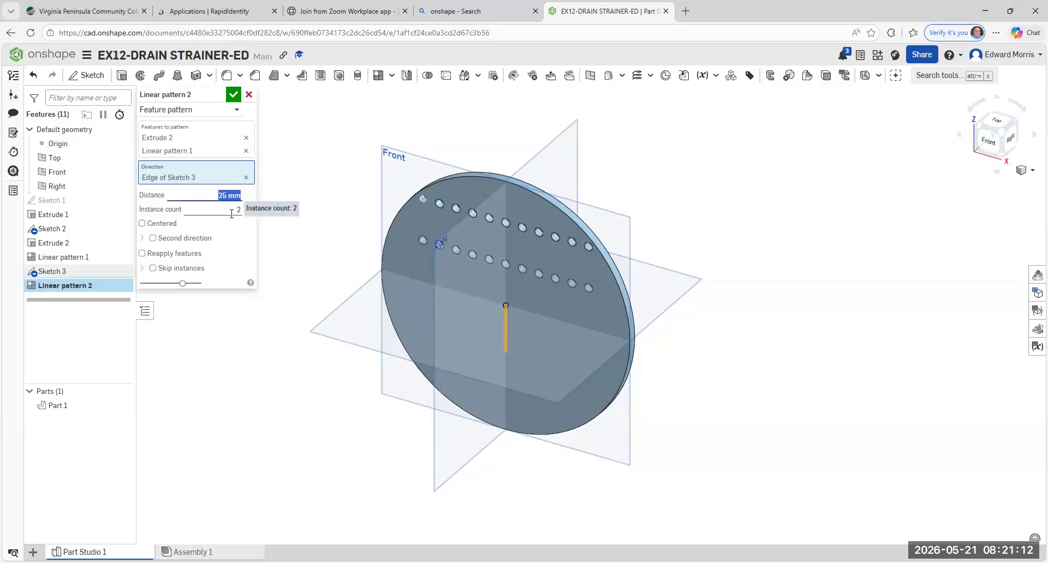
key(BackSpace)
text(10 mm)
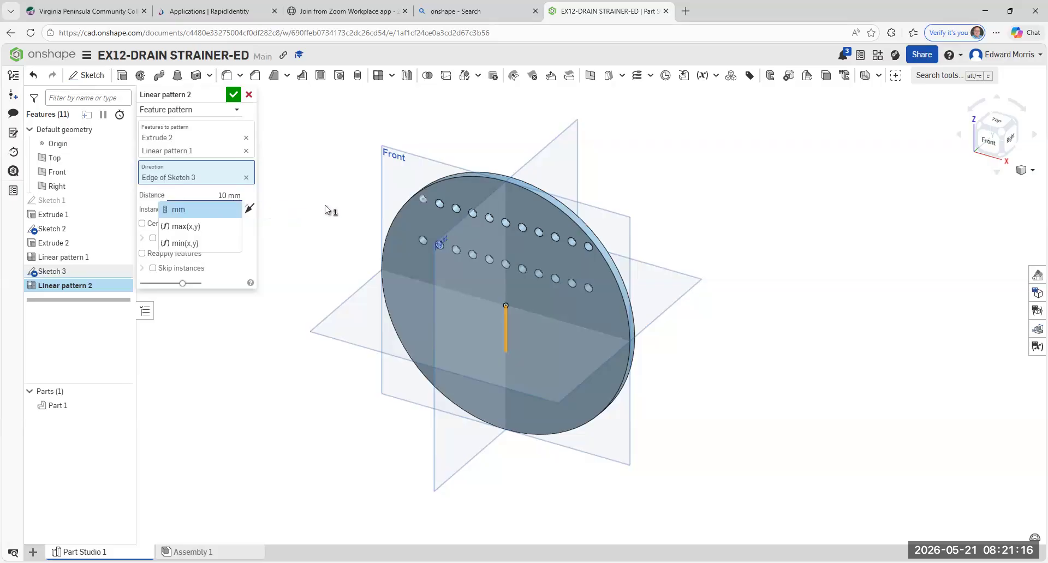
key(Return)
click(240, 210)
text(11)
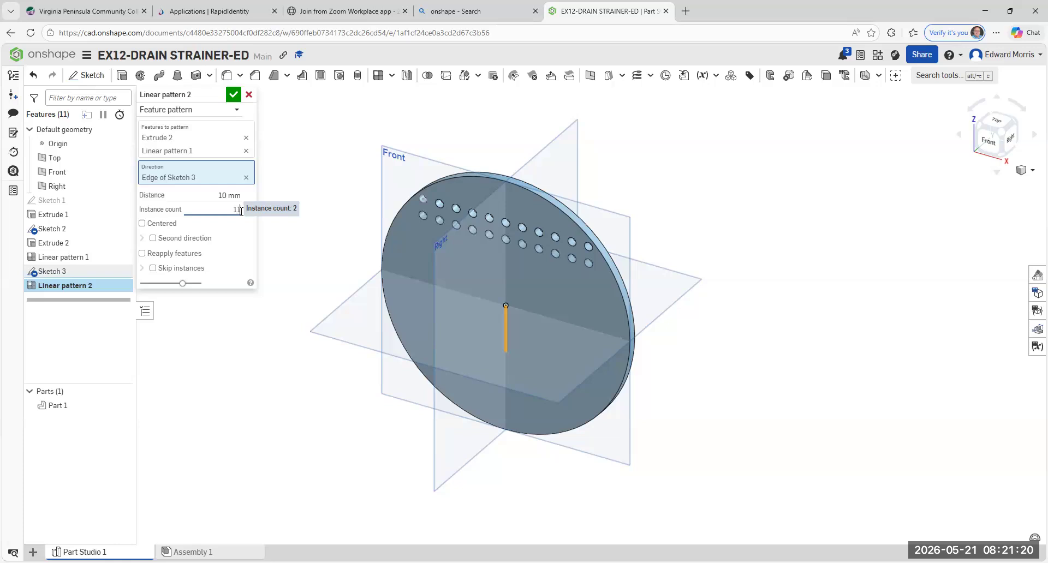
click(232, 95)
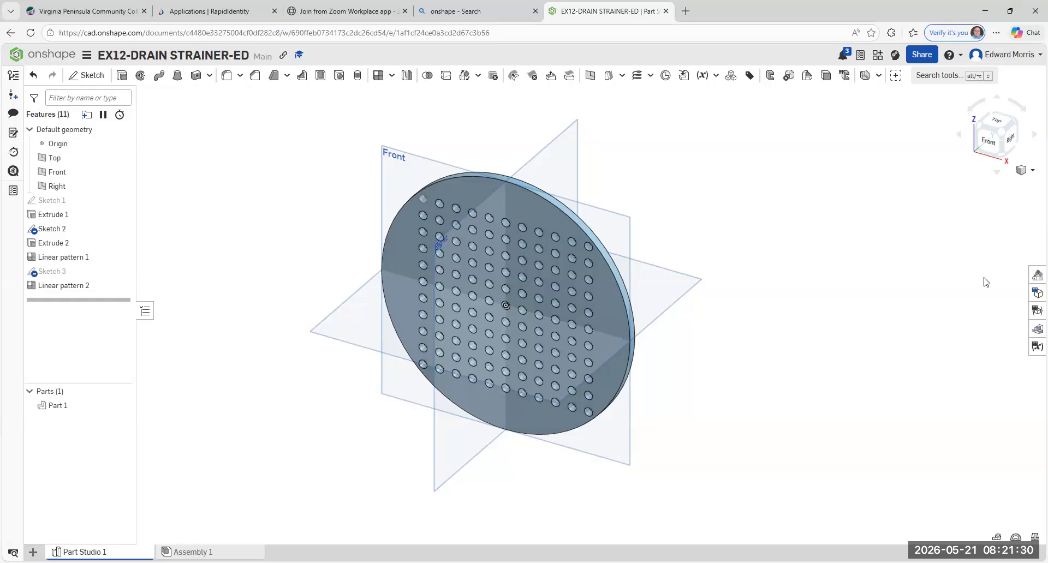
- Hide the Top, Front and Right reference planes around the strainer disc
click(991, 141)
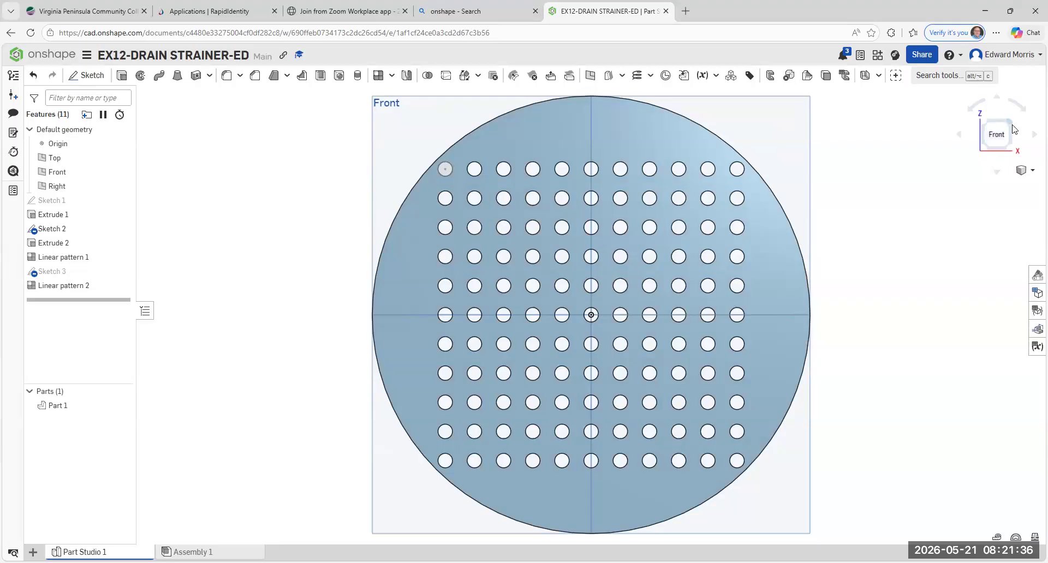
click(1013, 128)
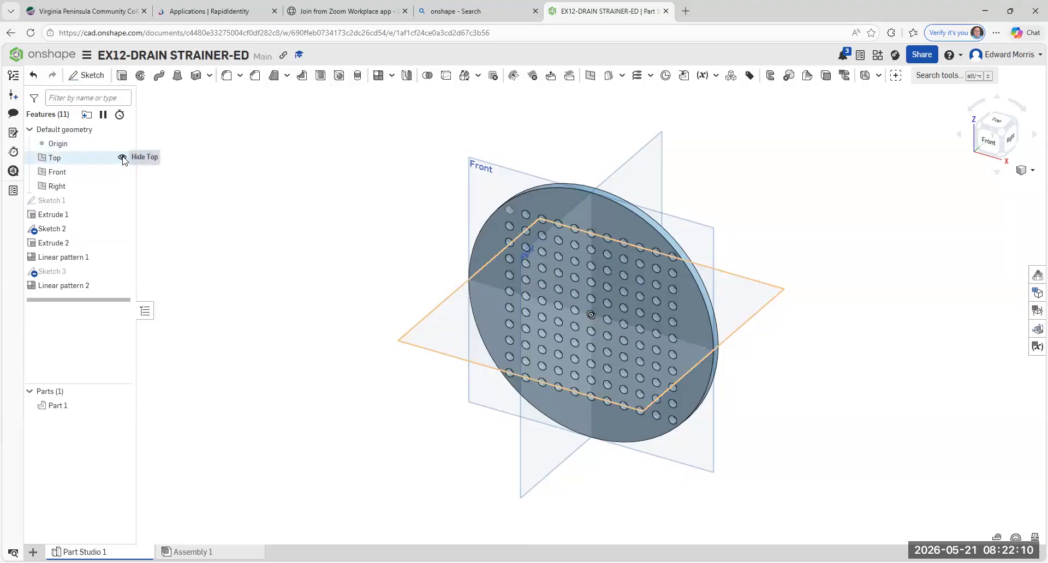
click(122, 158)
click(122, 172)
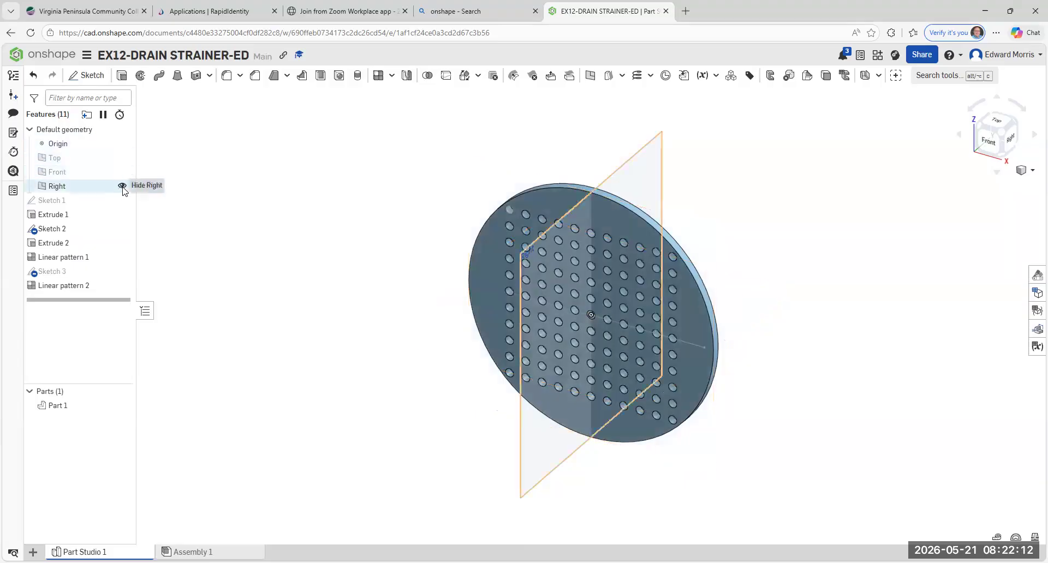
click(122, 186)
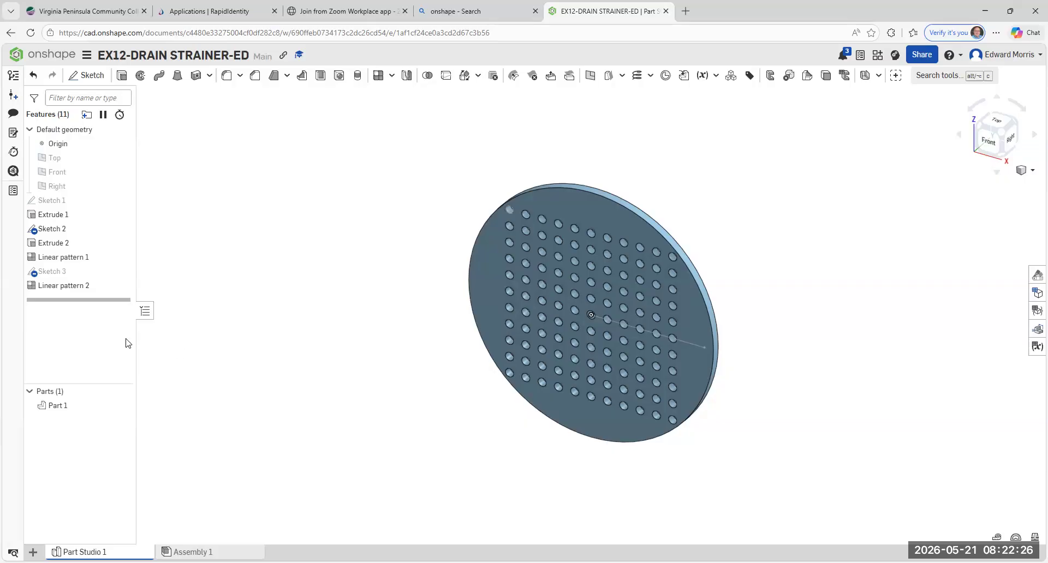
- Change the appearance of Part 1 to purple, colour AE55BC
right_click(487, 271)
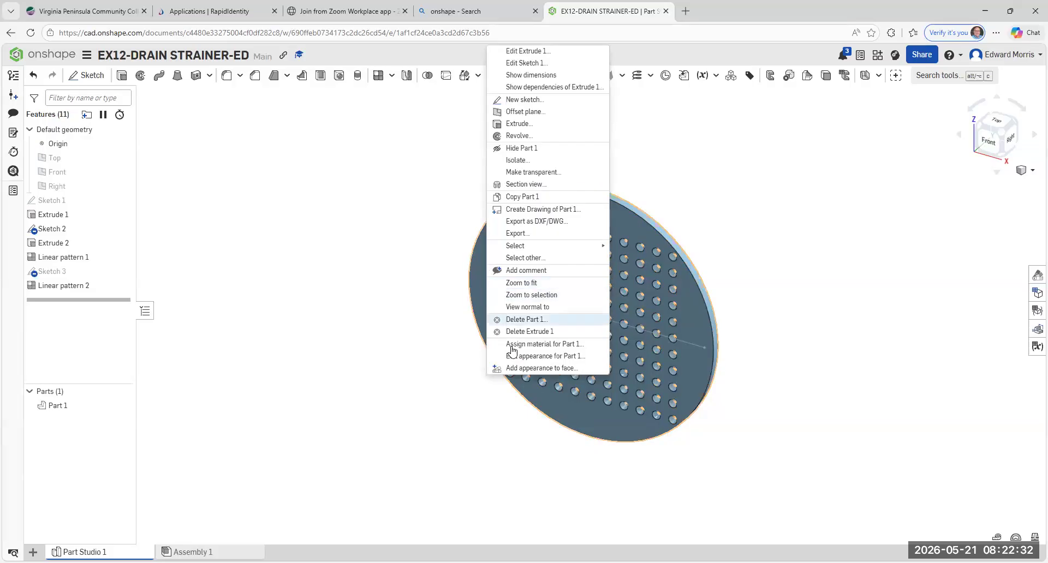
click(546, 357)
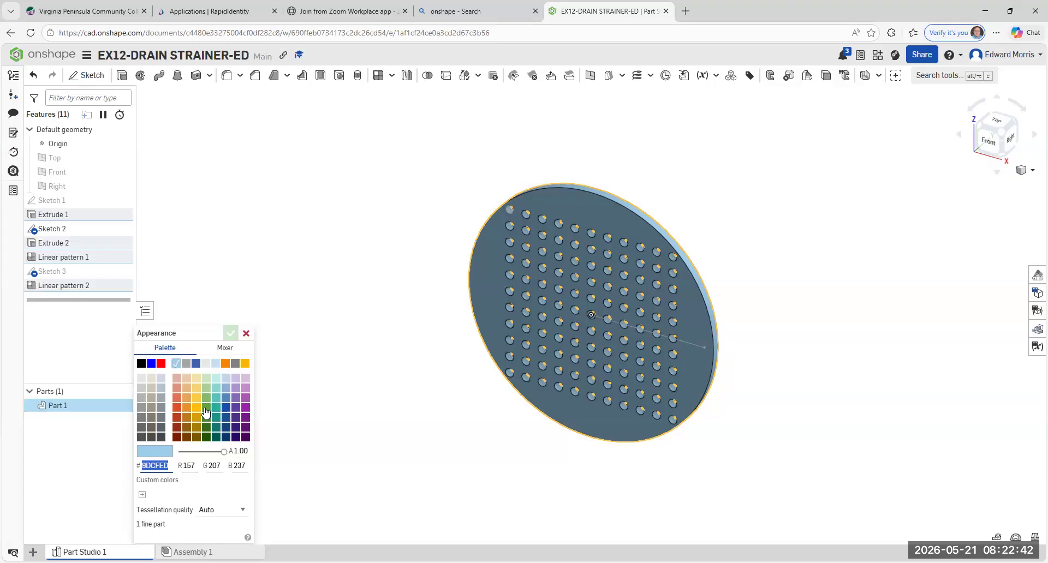
click(245, 400)
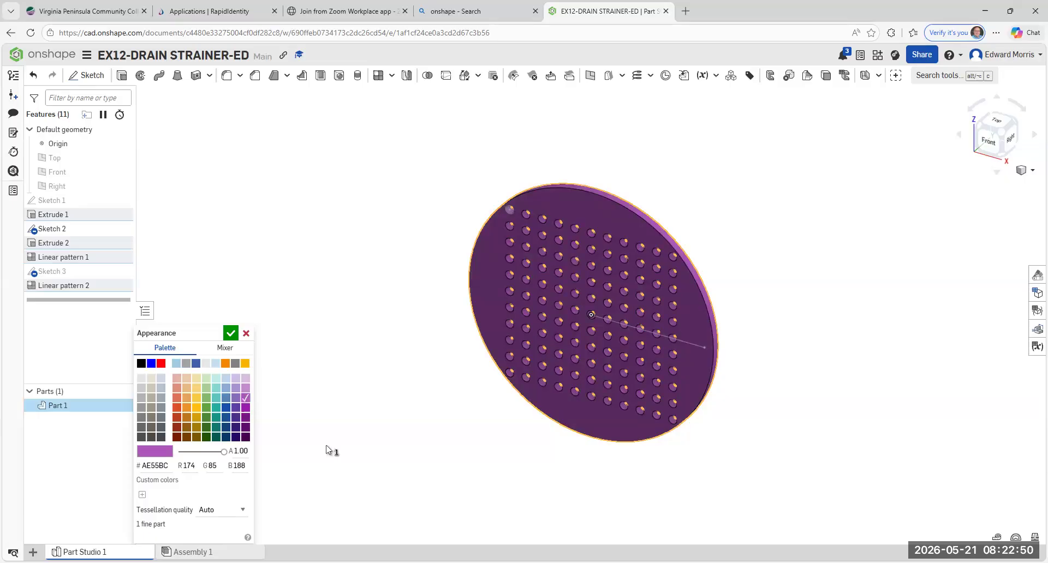
click(231, 333)
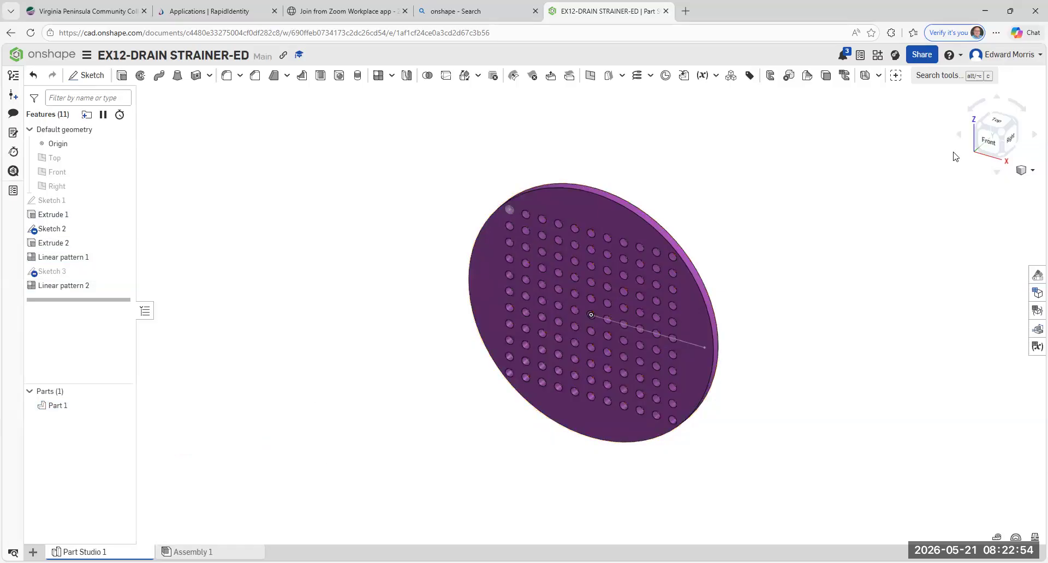
click(996, 143)
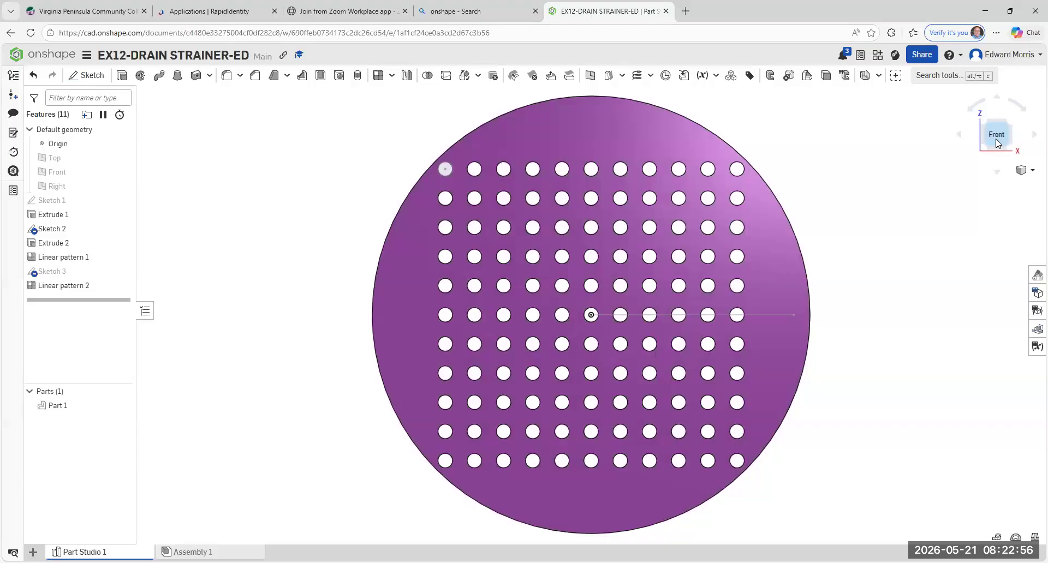
click(1013, 127)
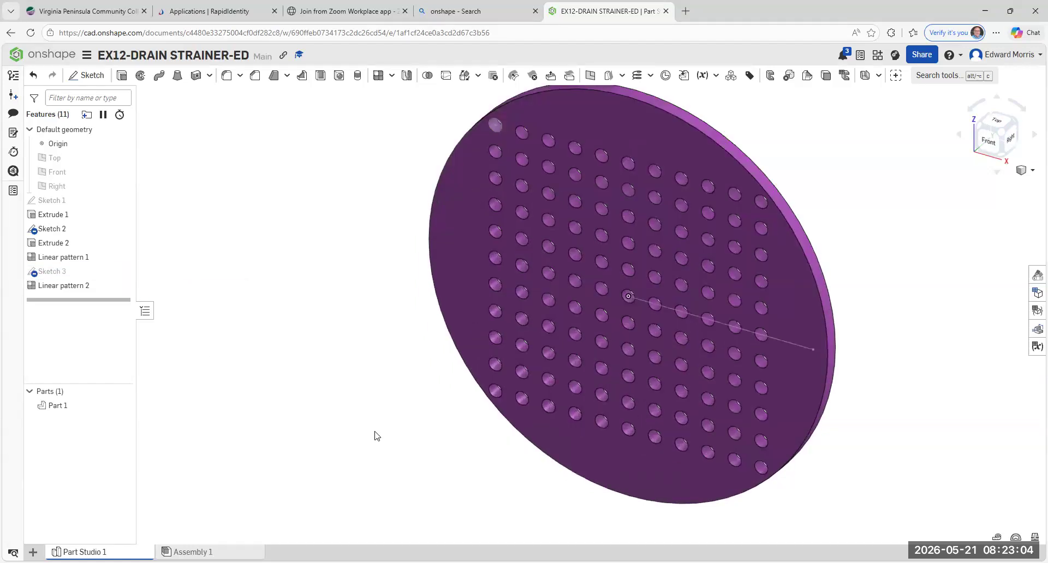
middle_drag(286, 409, 199, 386)
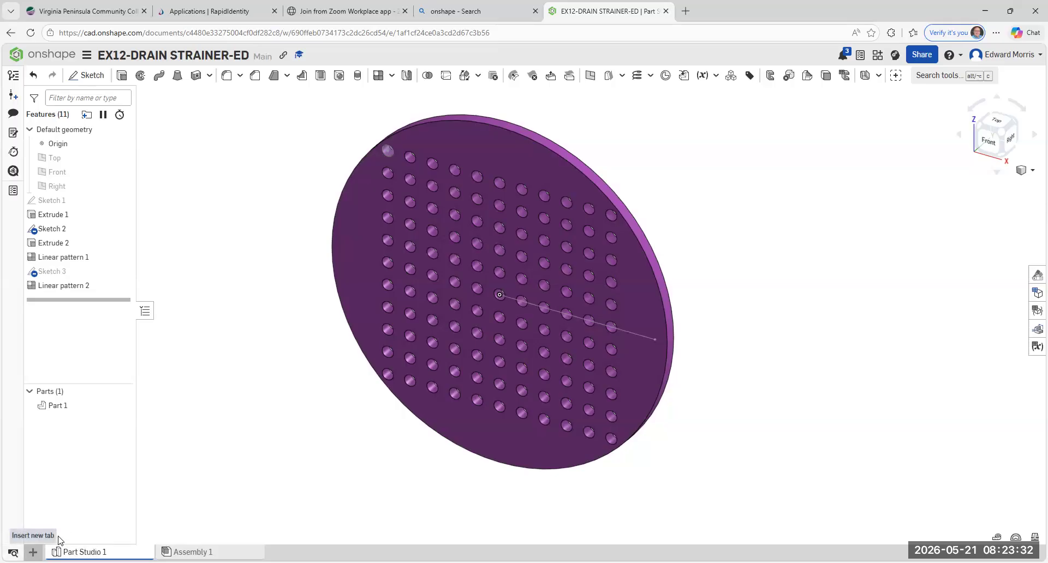
- Create a drawing from the ANSI_B_INCH.dwt template with no views
click(33, 552)
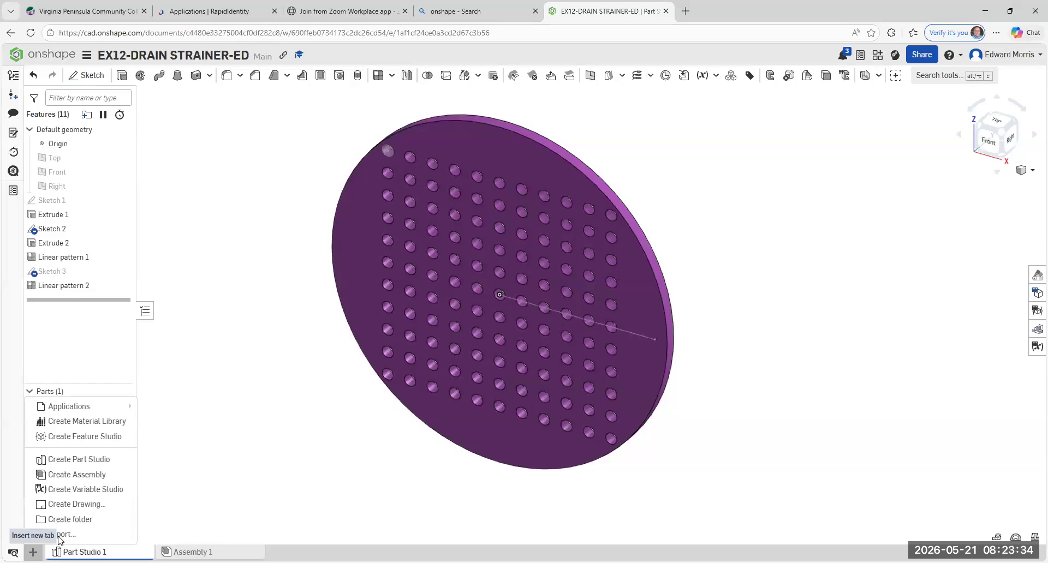
click(70, 505)
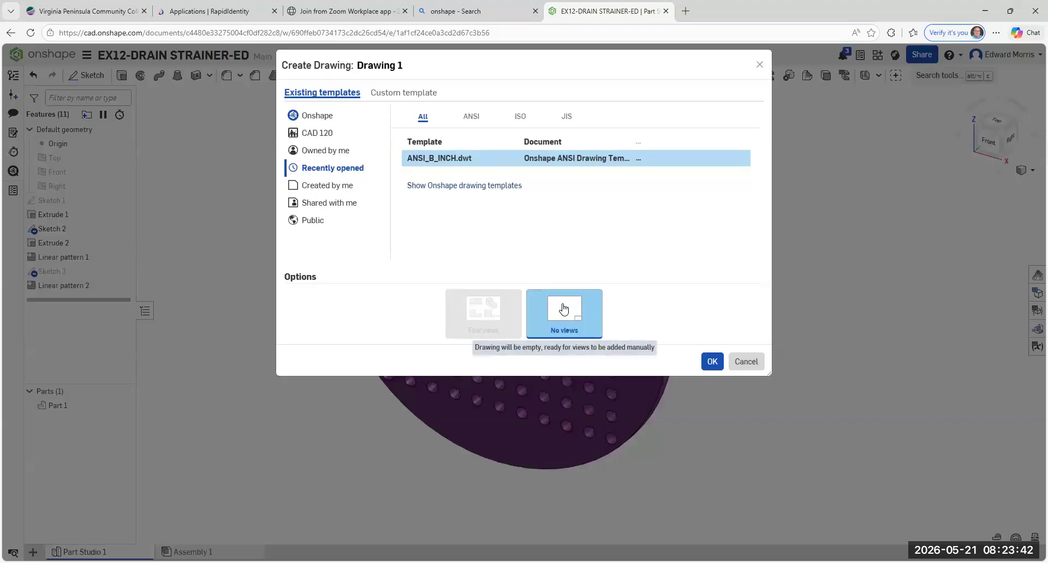
click(712, 362)
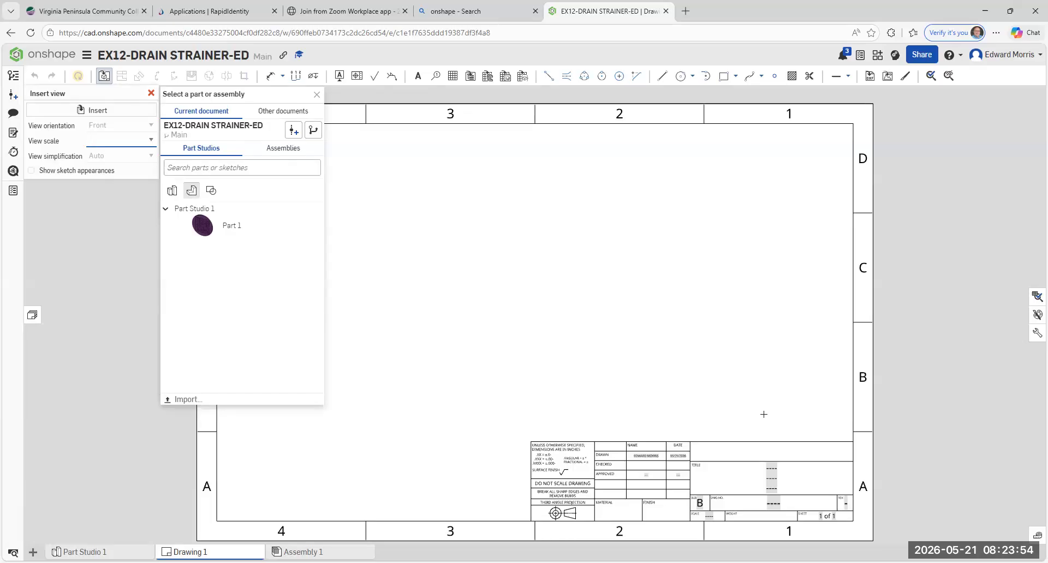
- Insert a front view of Part 1 at 1:1 scale on the sheet and project a side view to its right
click(223, 227)
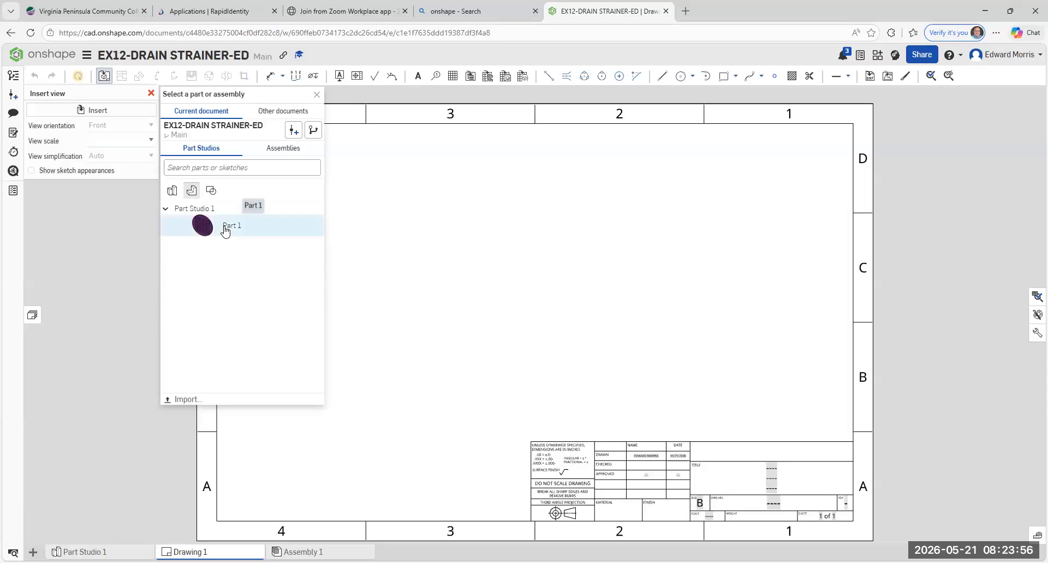
click(523, 289)
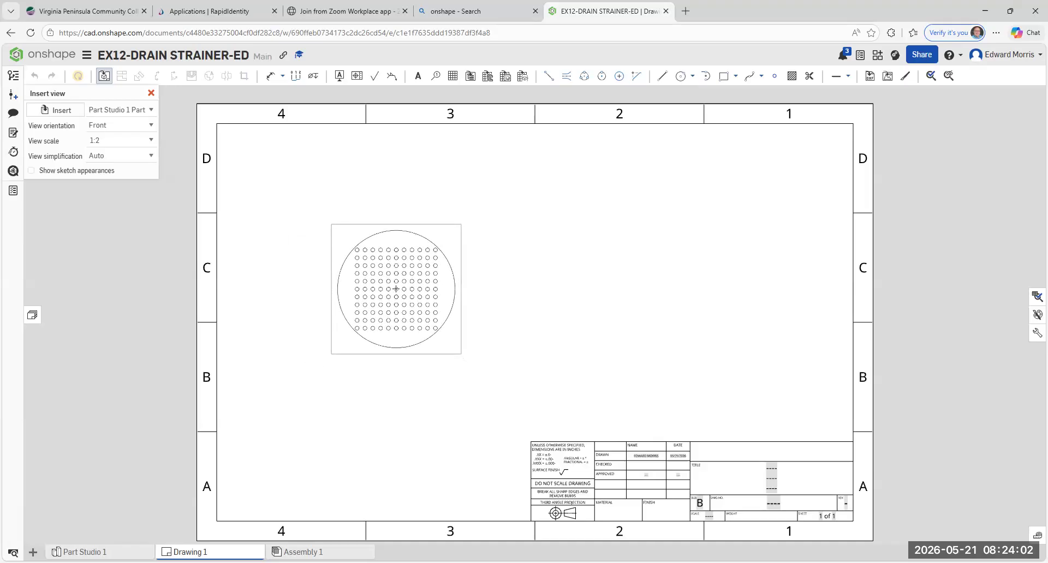
click(151, 142)
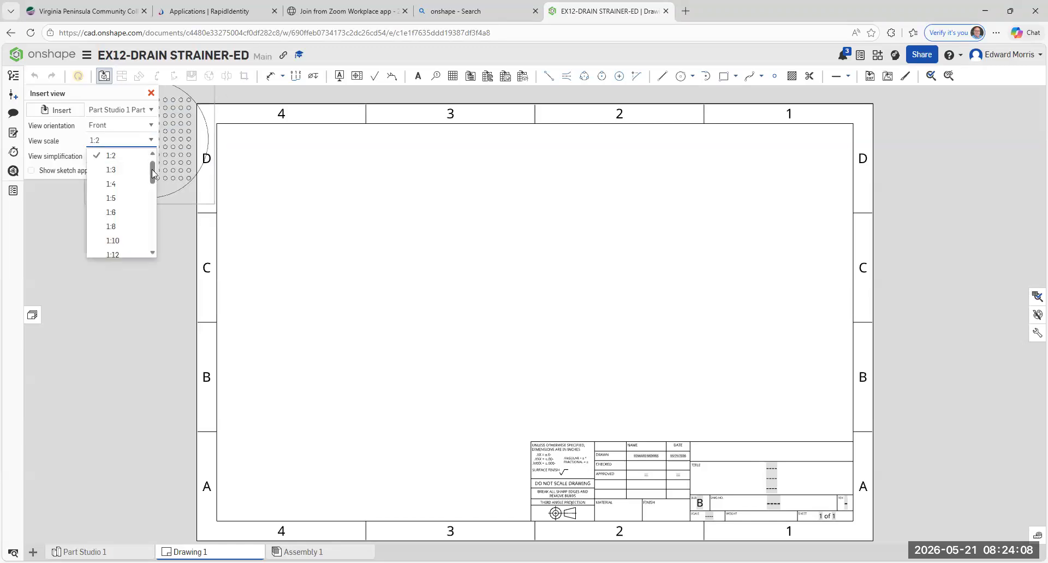
drag(153, 174, 152, 166)
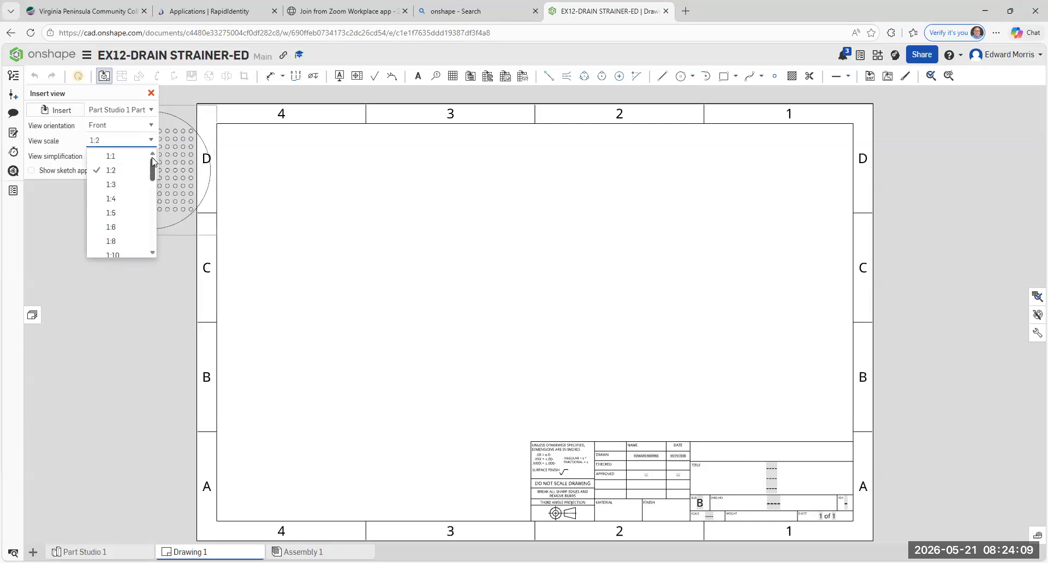
click(120, 156)
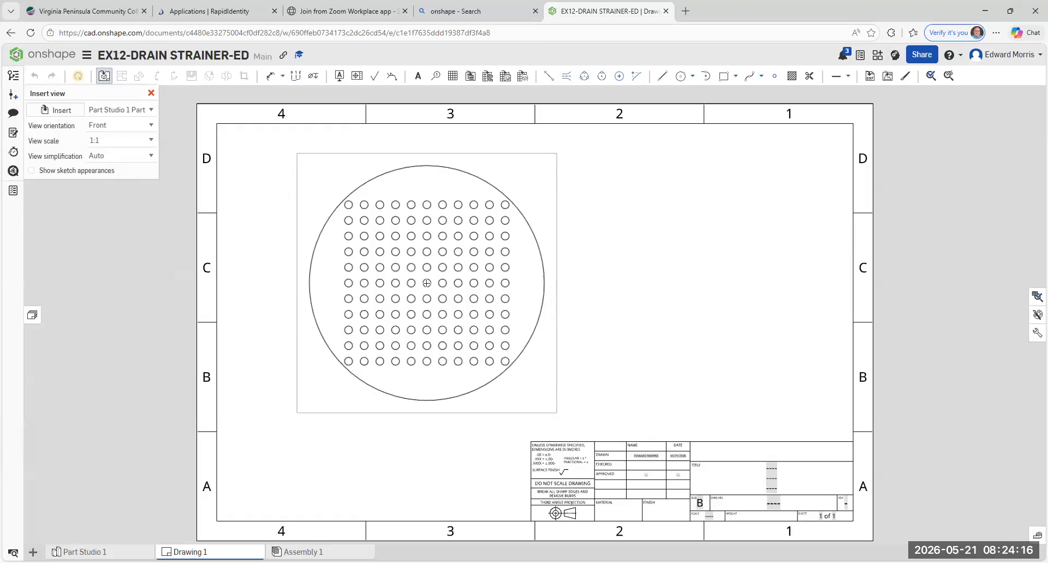
click(426, 282)
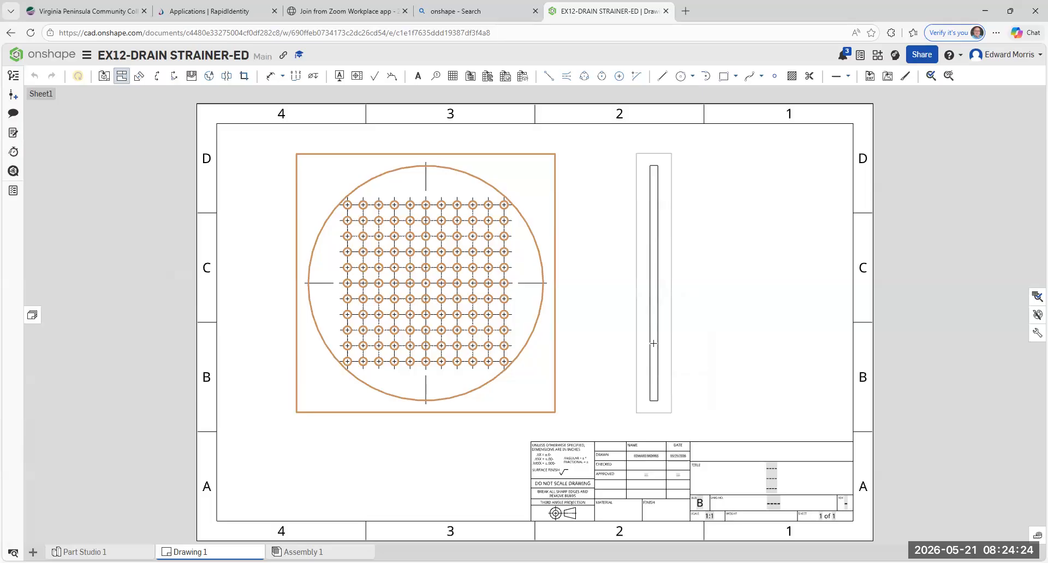
click(653, 344)
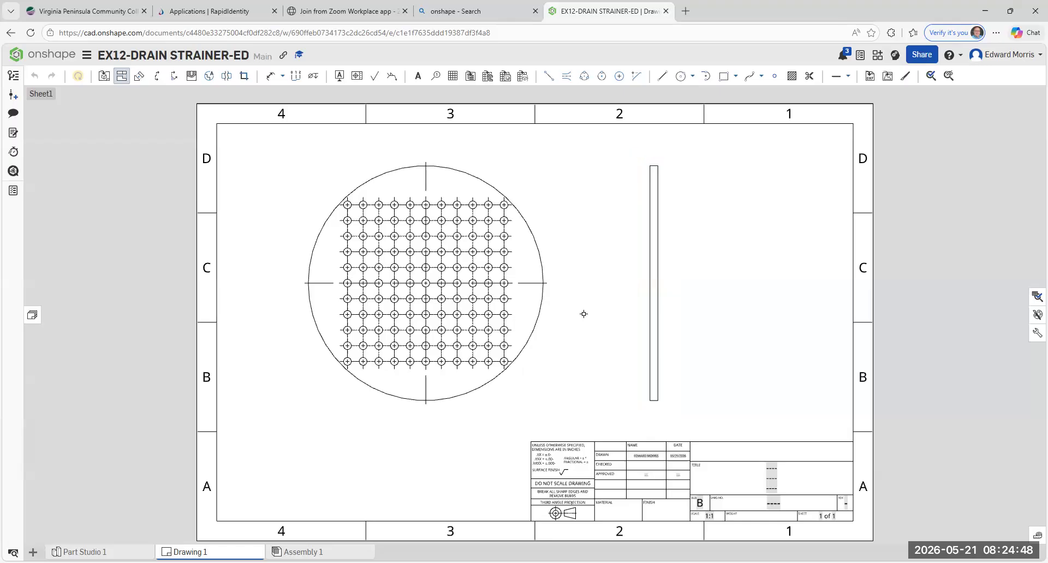
key(Escape)
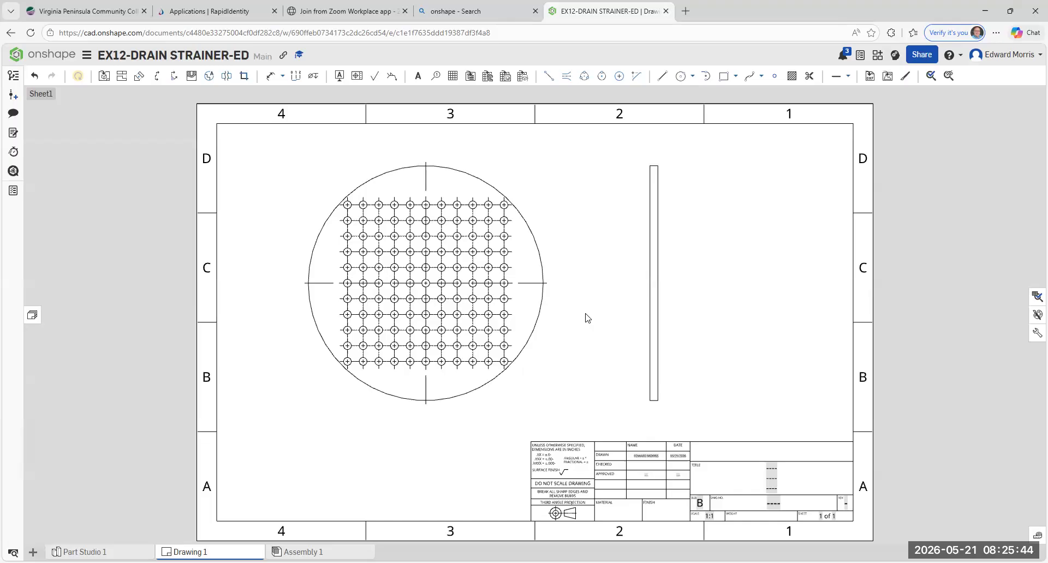
- Show the hidden lines in the projected side view
right_click(642, 319)
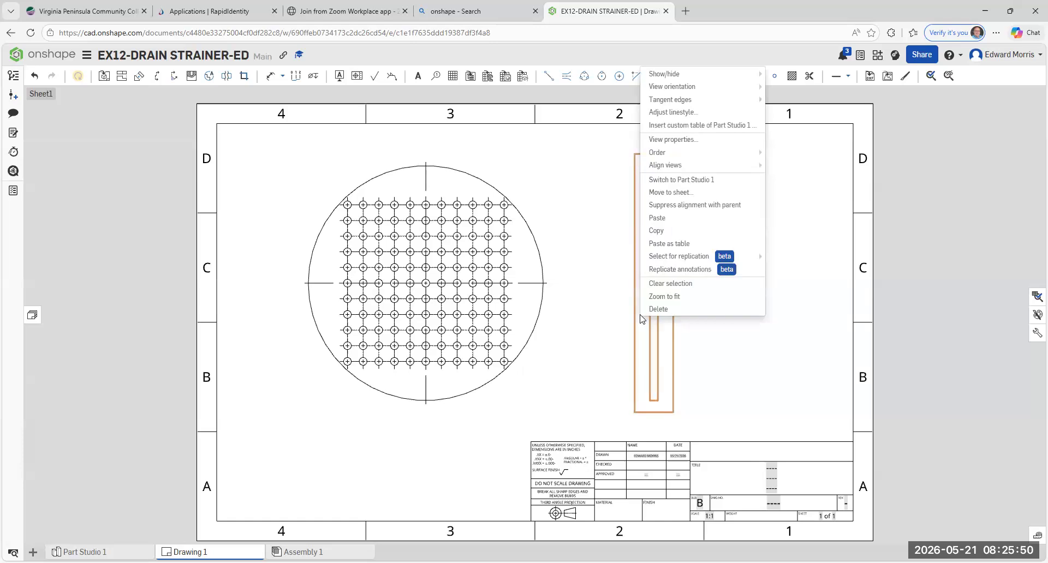
mouse_move(670, 79)
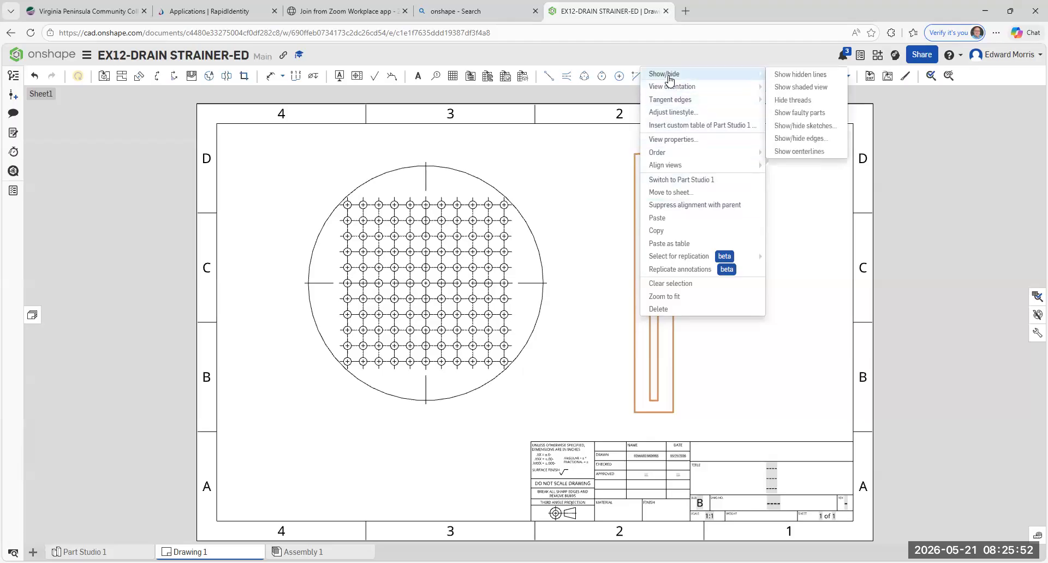
click(778, 78)
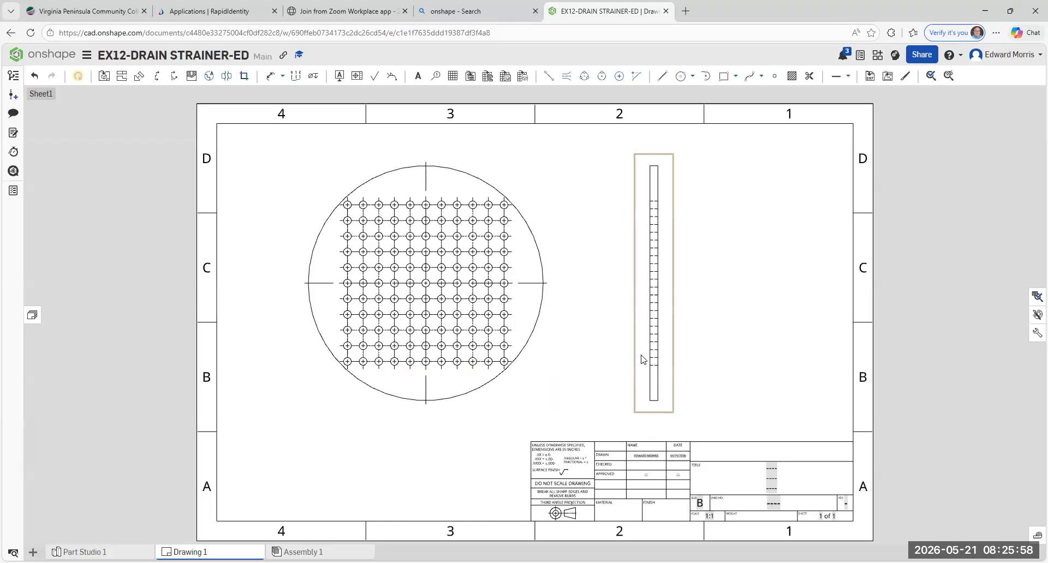
- Add a centerline between each pair of hidden hole edges in the side view, covering all hole rows
scroll(652, 363, up, 6)
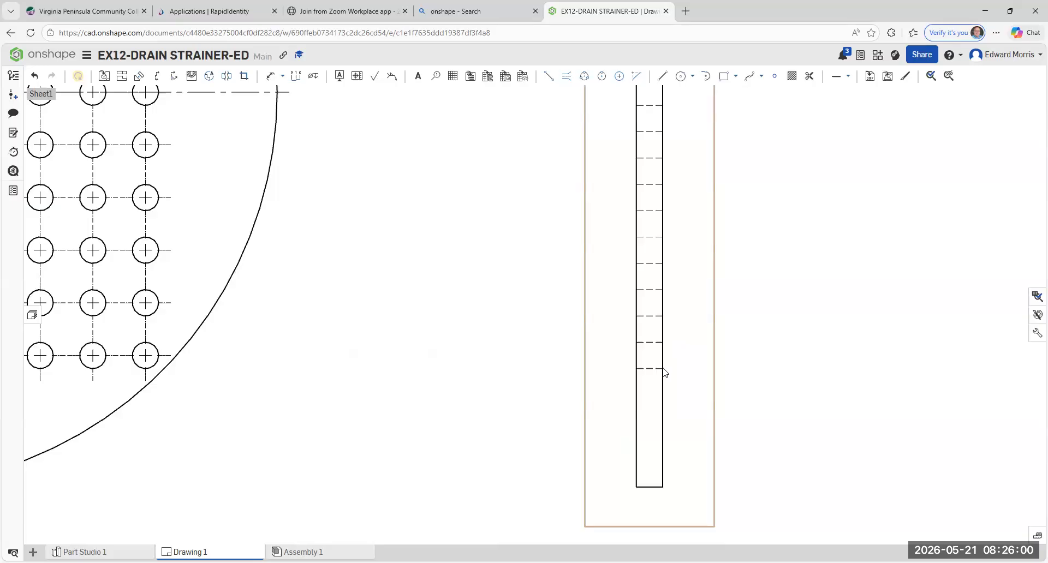
scroll(650, 371, up, 2)
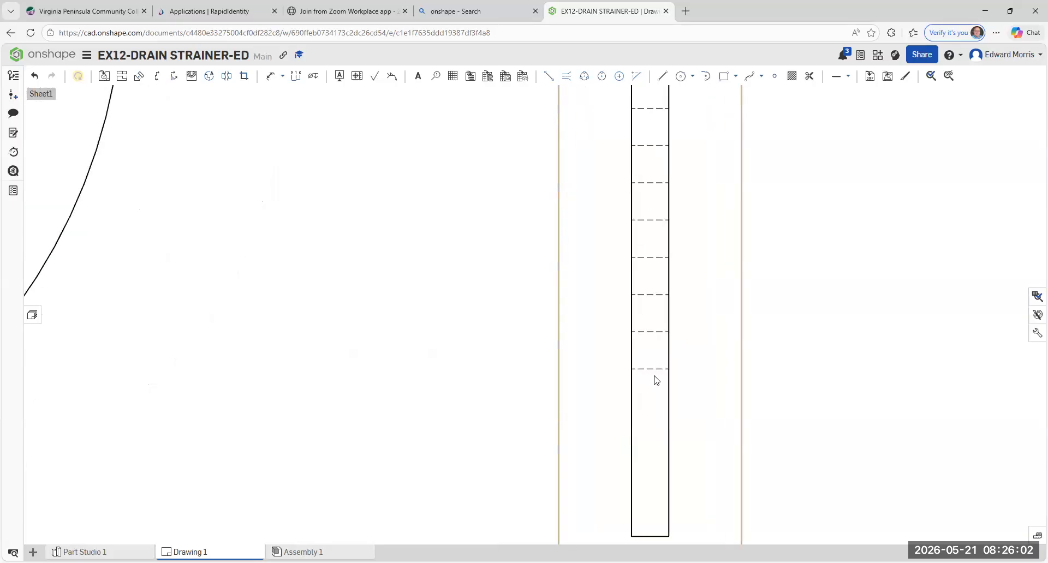
scroll(655, 423, down, 6)
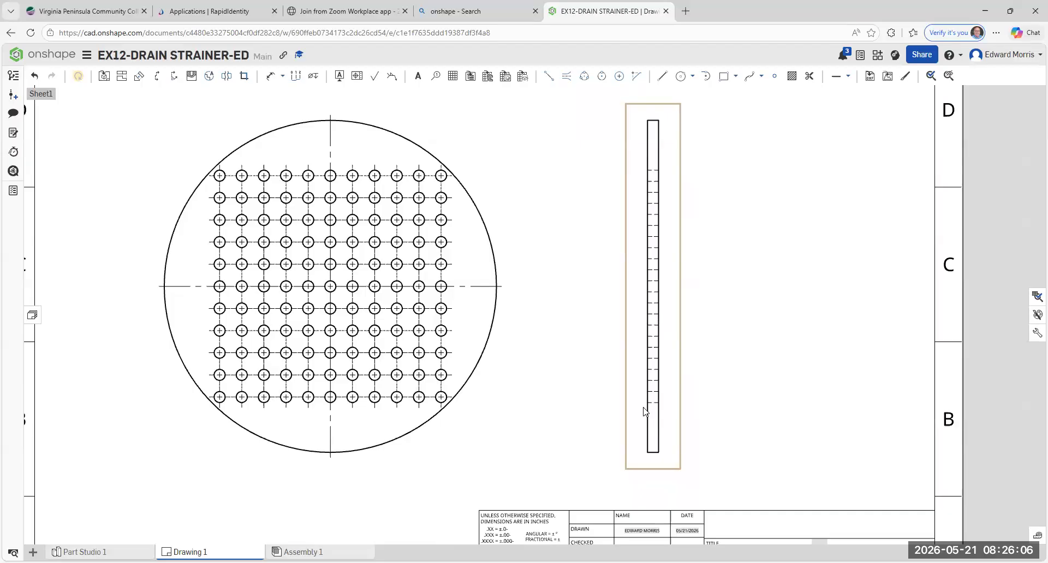
click(565, 78)
scroll(624, 386, up, 3)
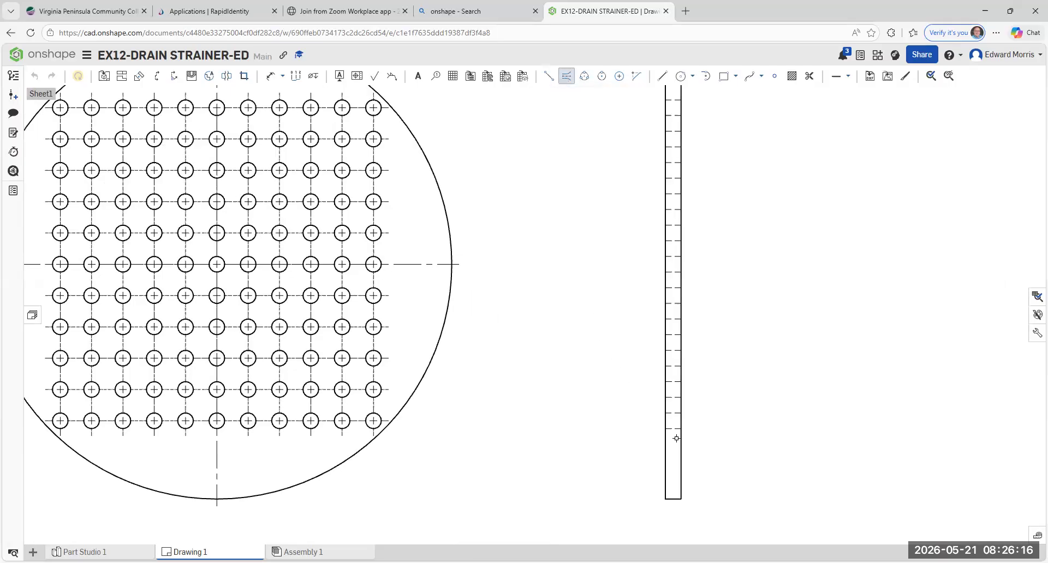
click(672, 431)
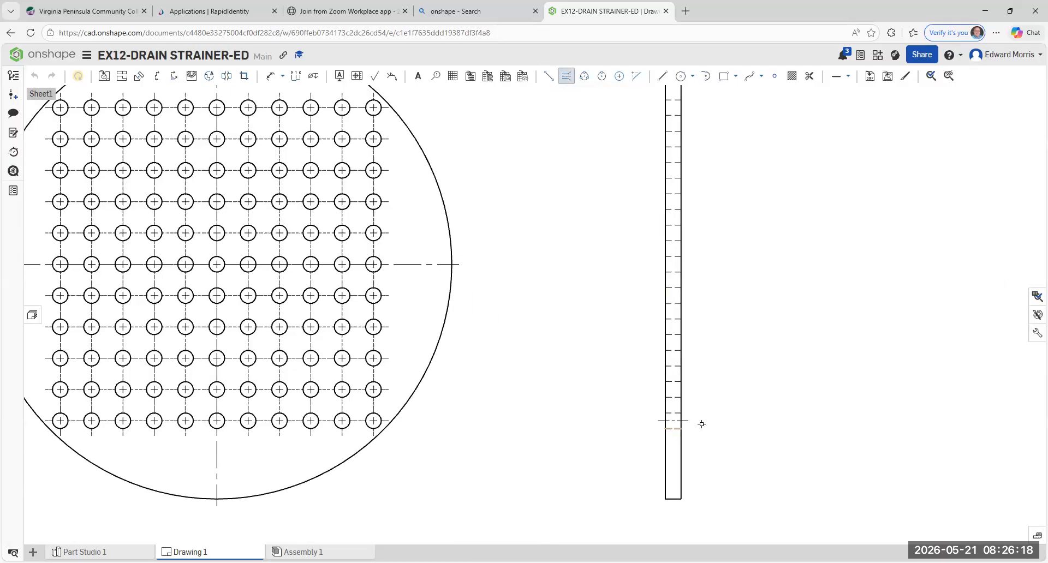
click(675, 398)
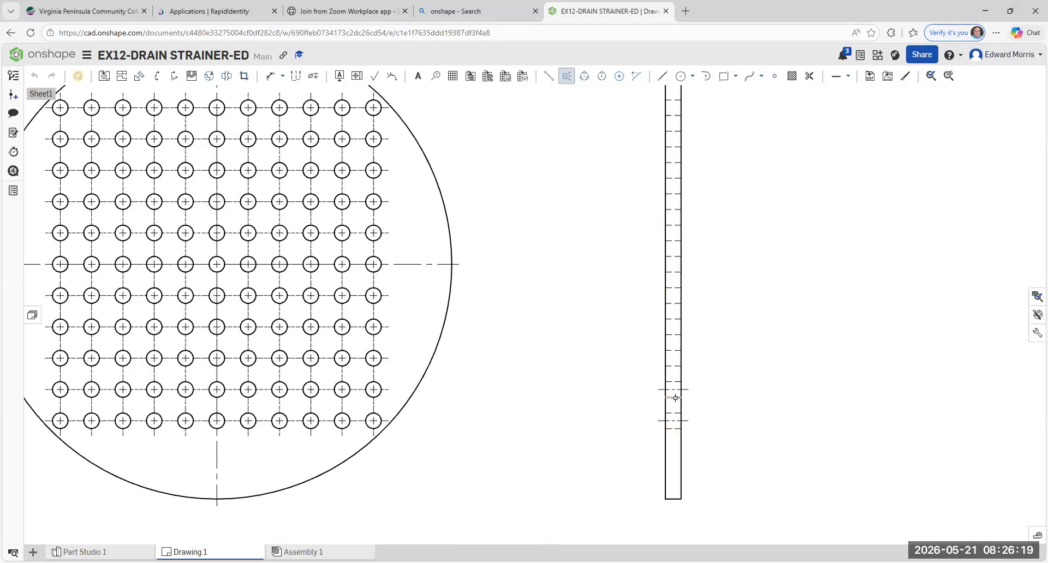
click(675, 366)
scroll(772, 290, down, 3)
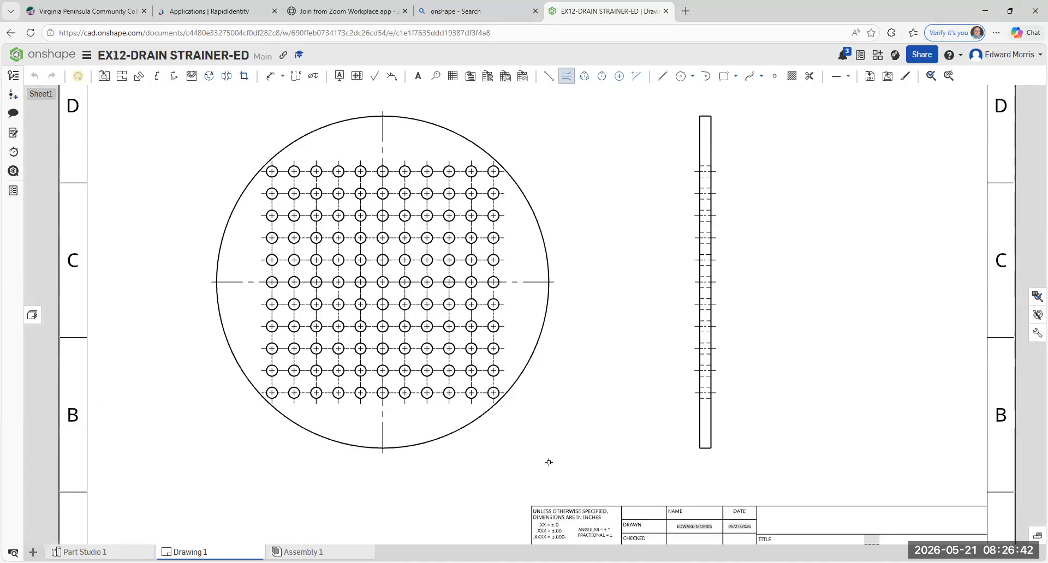
key(Escape)
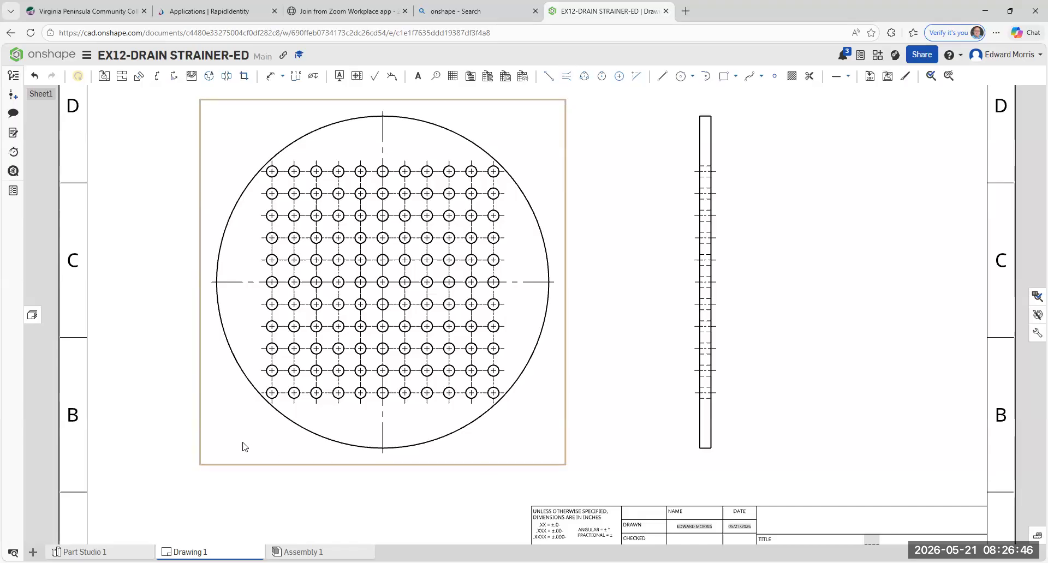
- Turn on the shaded display for the front view of the strainer disc
right_click(235, 255)
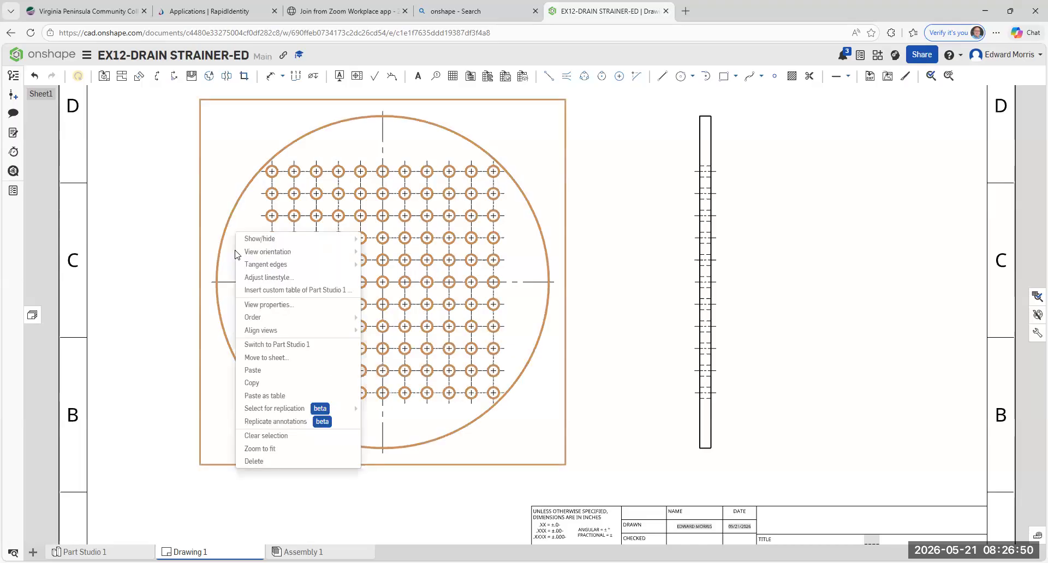
mouse_move(273, 239)
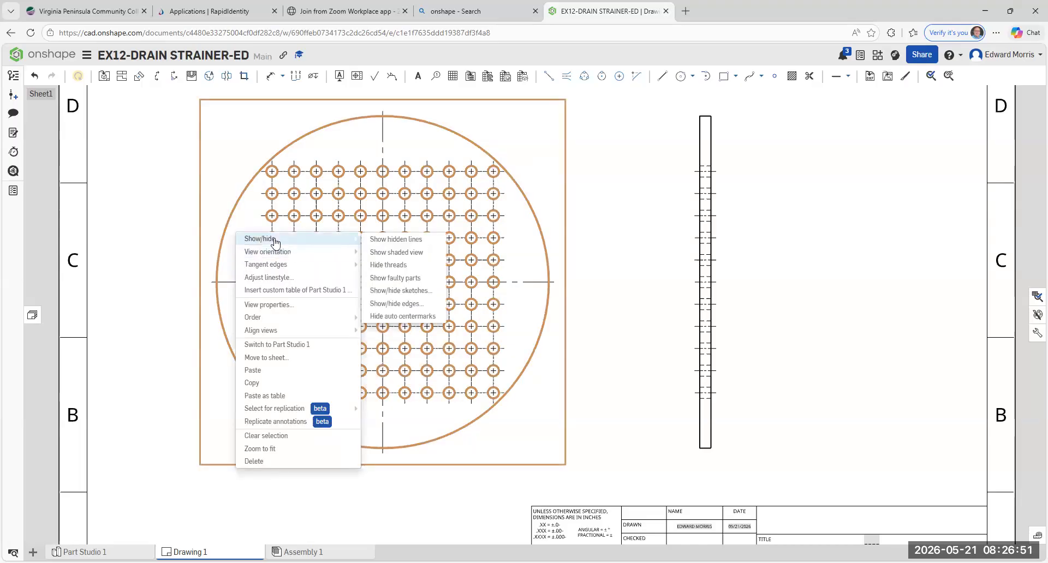
click(407, 253)
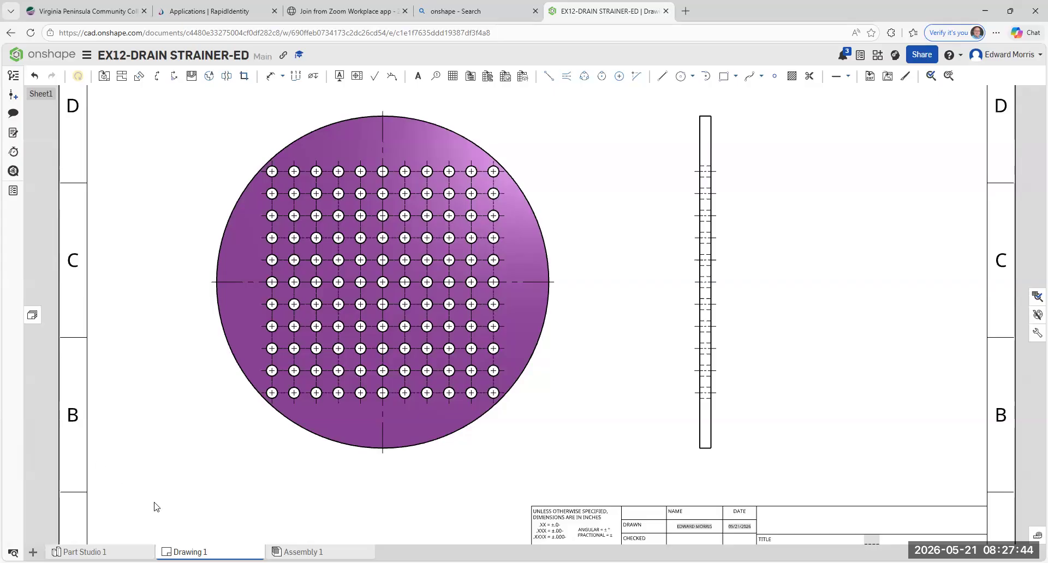
- Dimension the horizontal spacing between the ninth and tenth hole columns above the disc in the front view
scroll(491, 393, down, 2)
scroll(542, 315, down, 1)
middle_drag(393, 182, 434, 251)
middle_drag(332, 229, 288, 173)
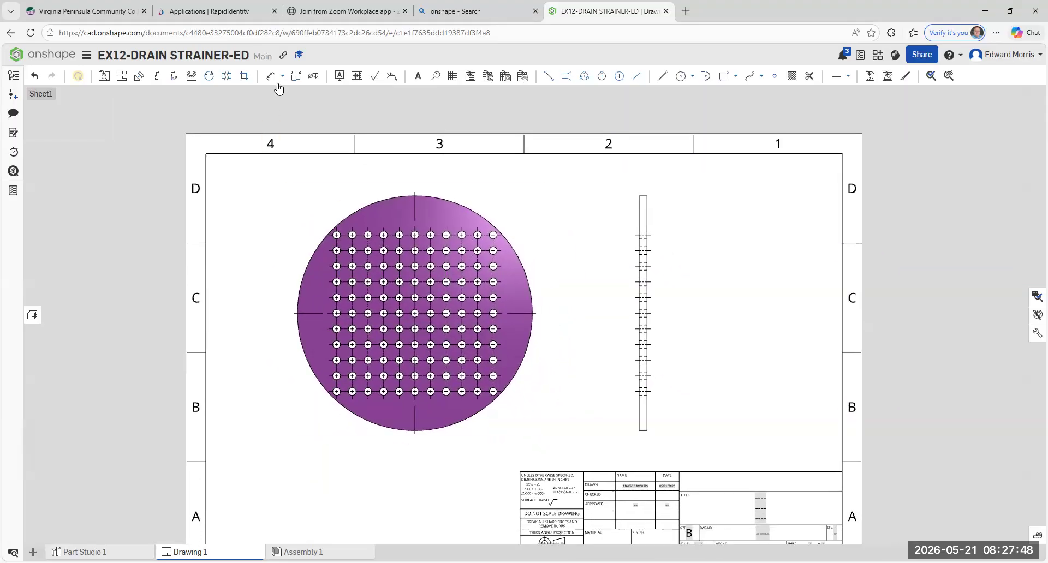
click(273, 79)
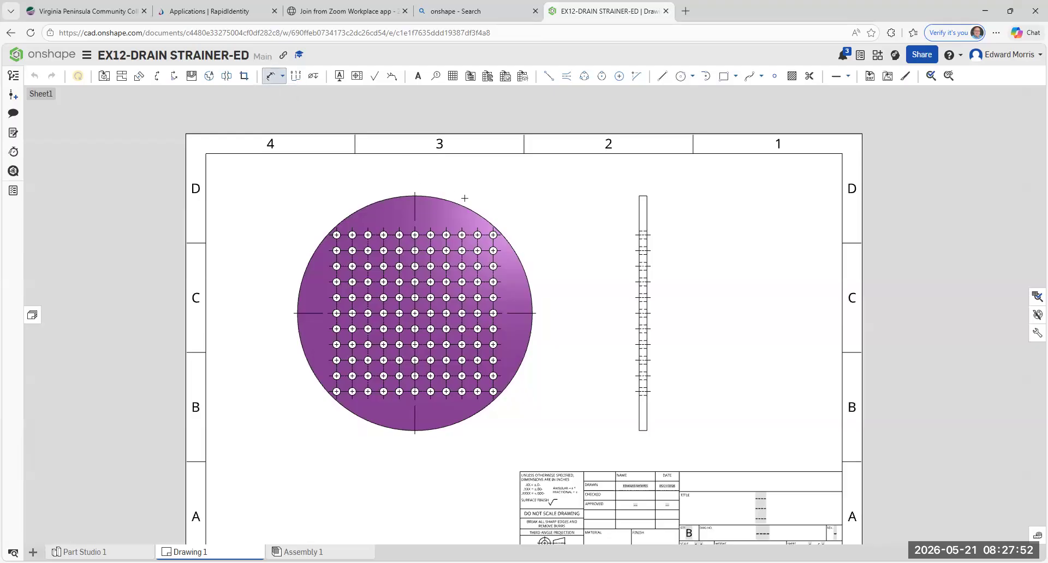
scroll(471, 218, up, 3)
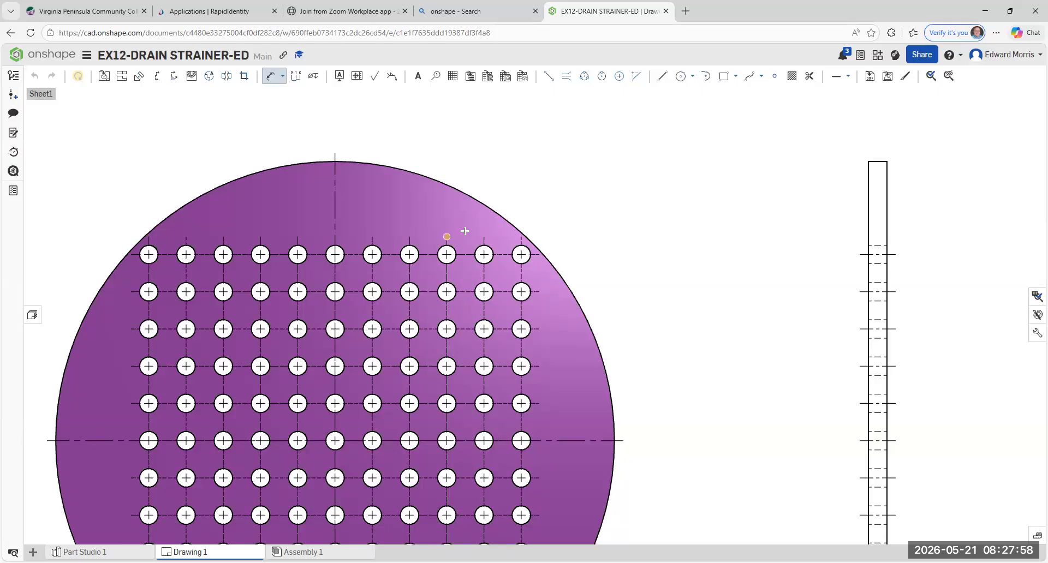
click(484, 236)
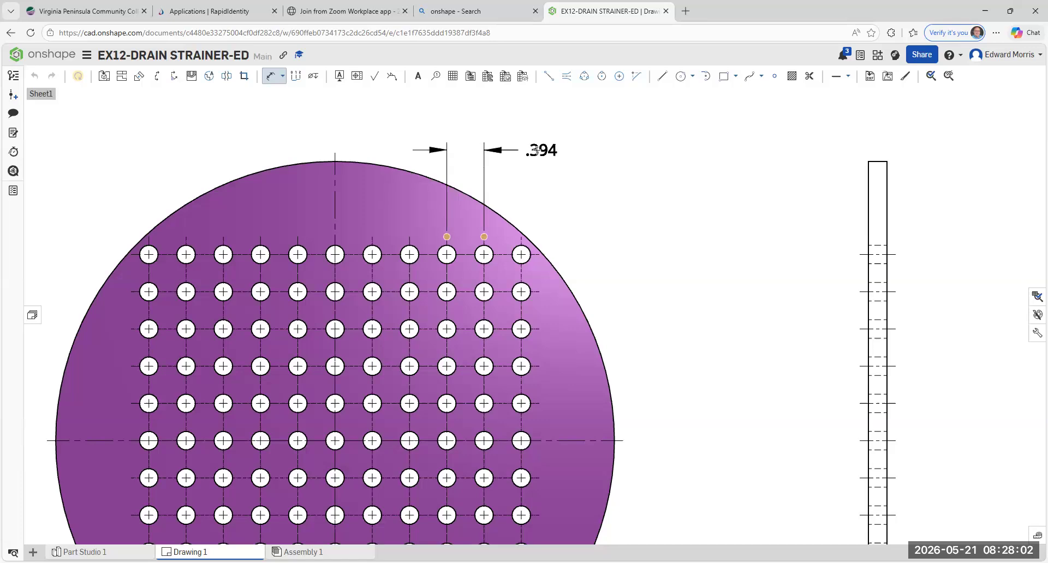
click(536, 149)
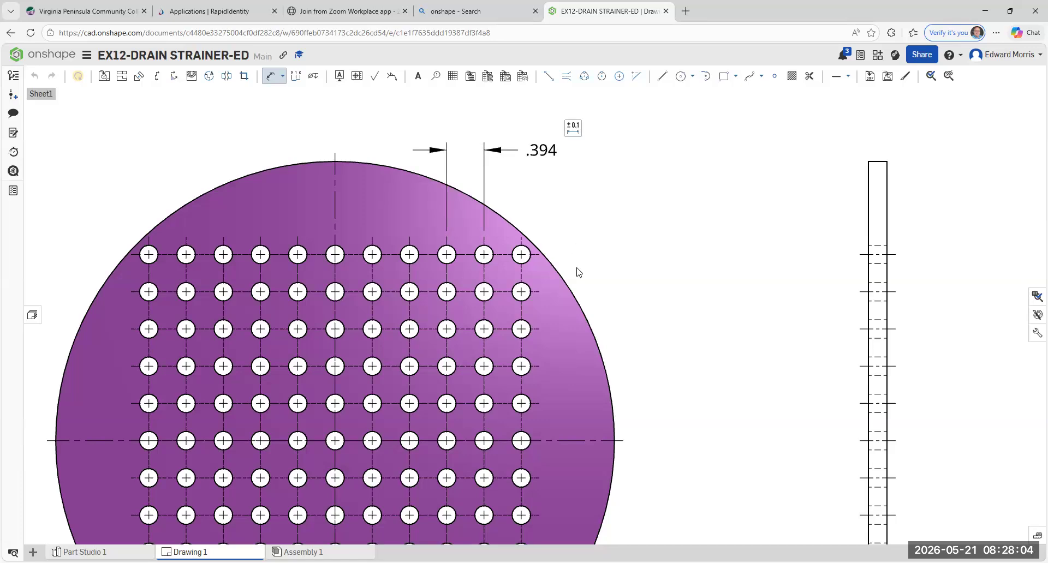
key(Escape)
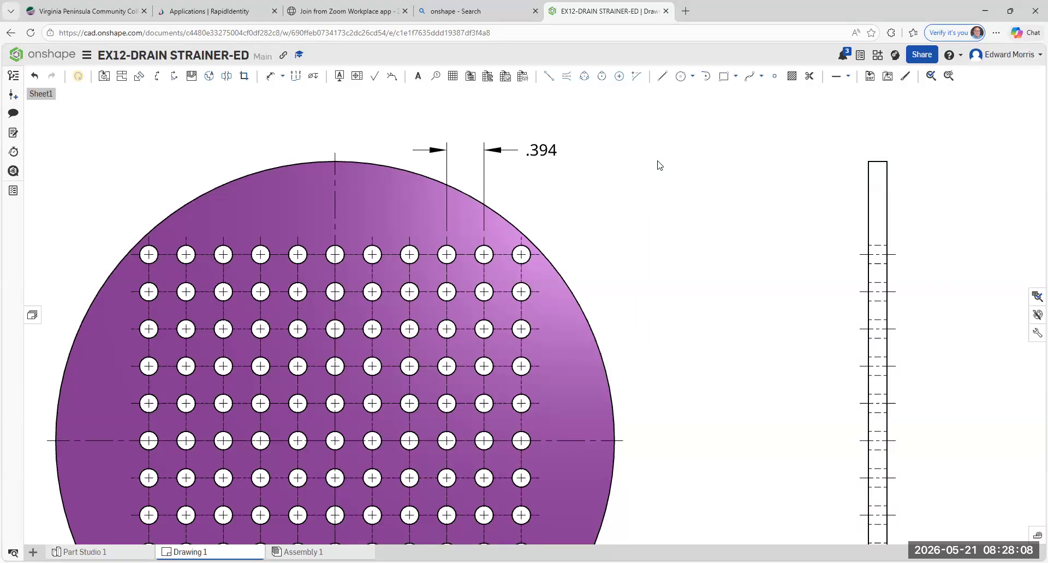
- Undo the spacing dimension placed between the ninth and tenth hole columns
right_click(549, 149)
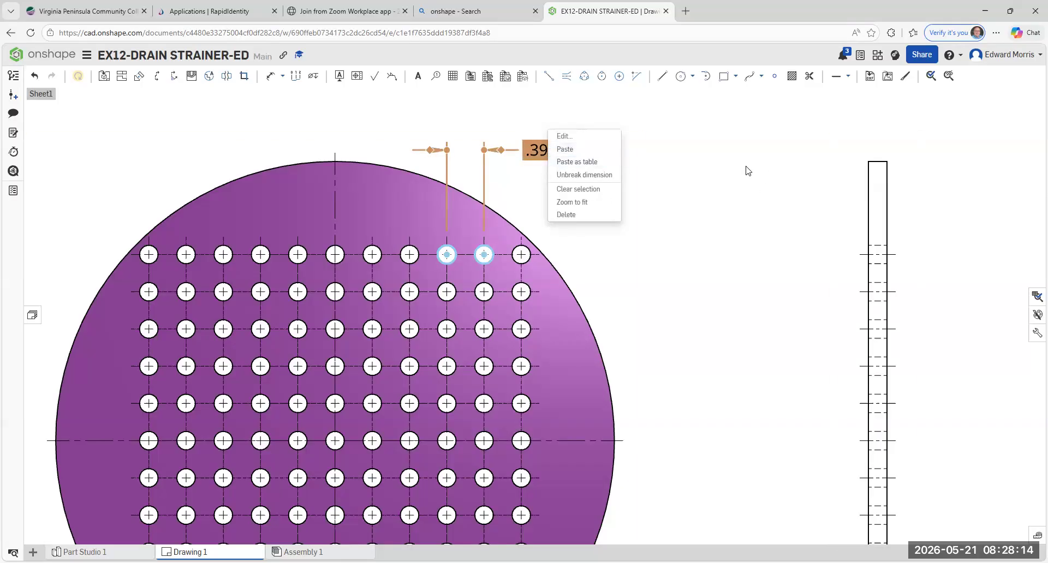
click(685, 161)
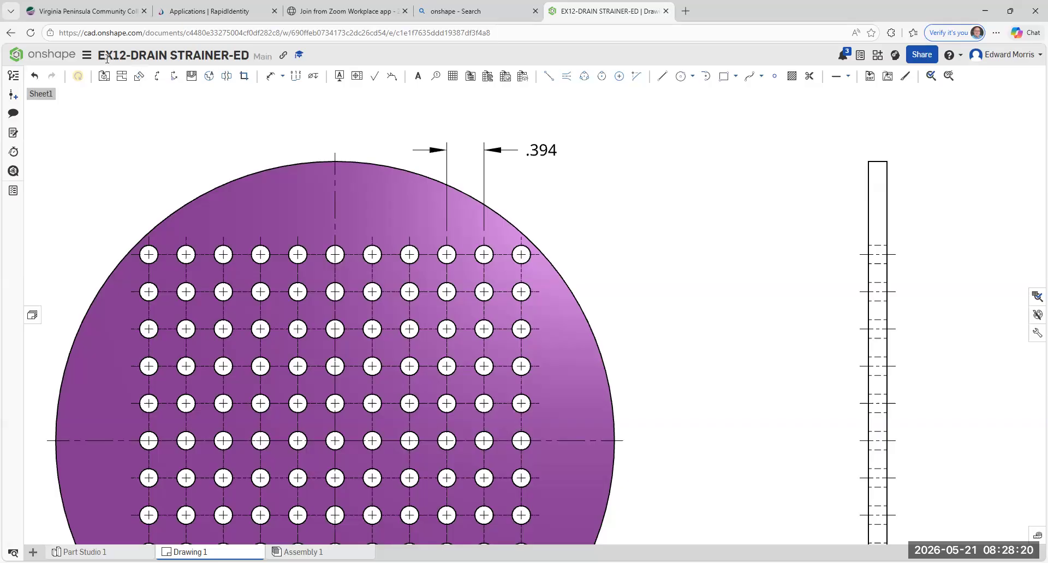
click(34, 75)
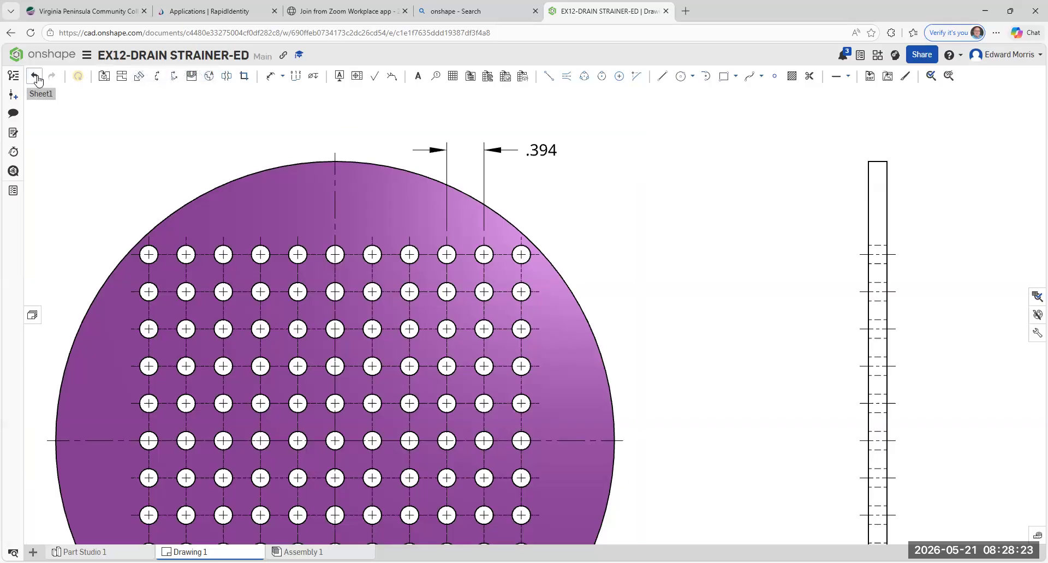
- Choose a default length unit in the document's workspace units and apply it
click(87, 55)
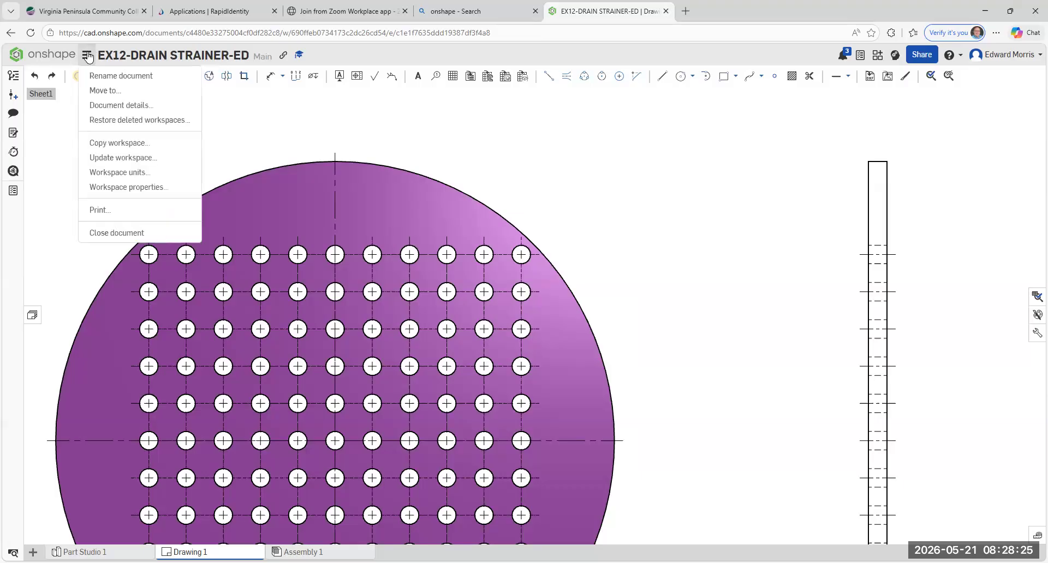
click(110, 174)
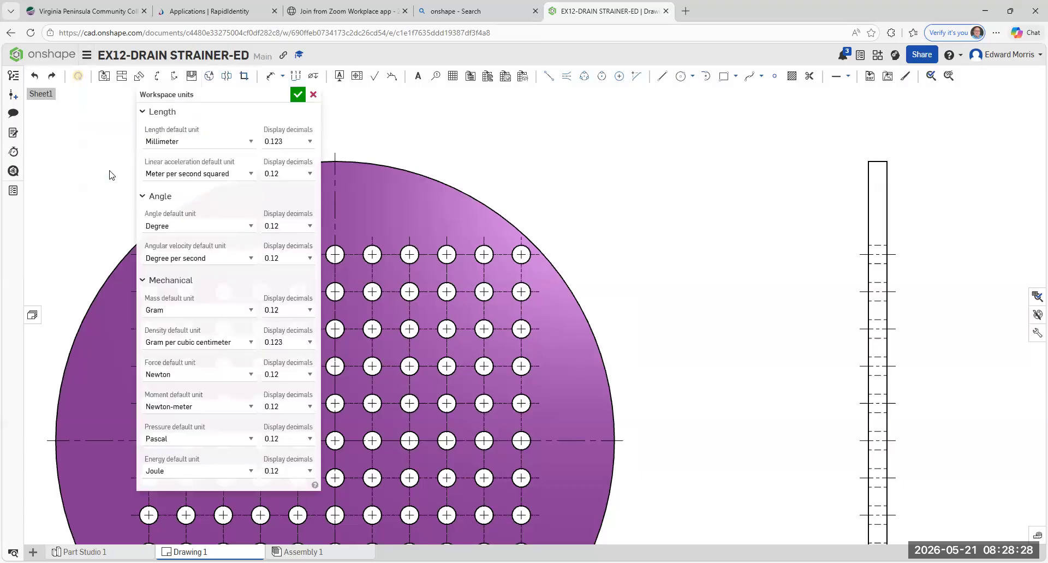
click(252, 143)
click(203, 221)
click(298, 96)
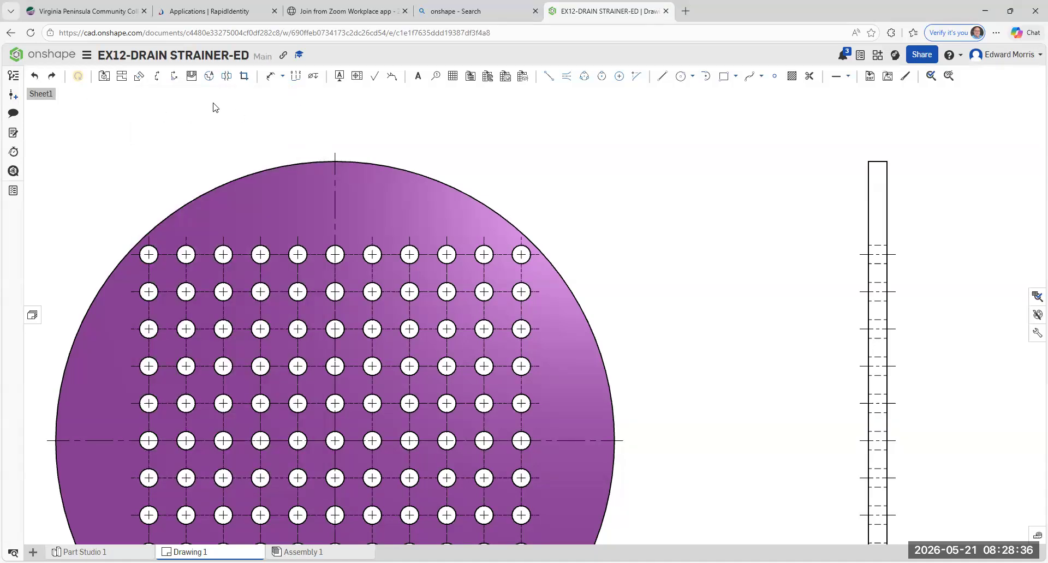
- Dimension the horizontal spacing between the eighth and ninth hole columns above the disc in the front view
click(272, 76)
click(410, 237)
click(446, 238)
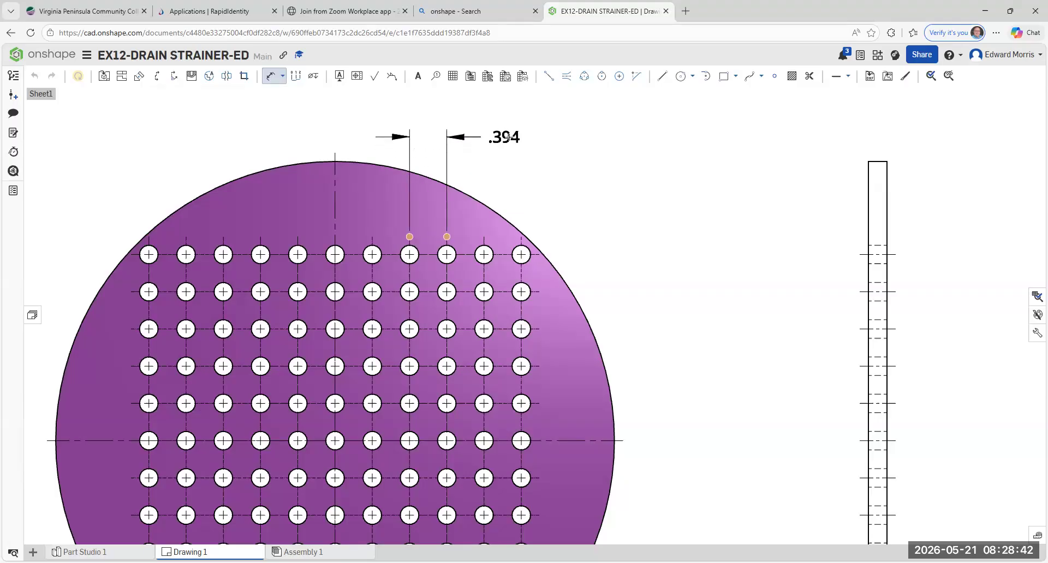
click(512, 138)
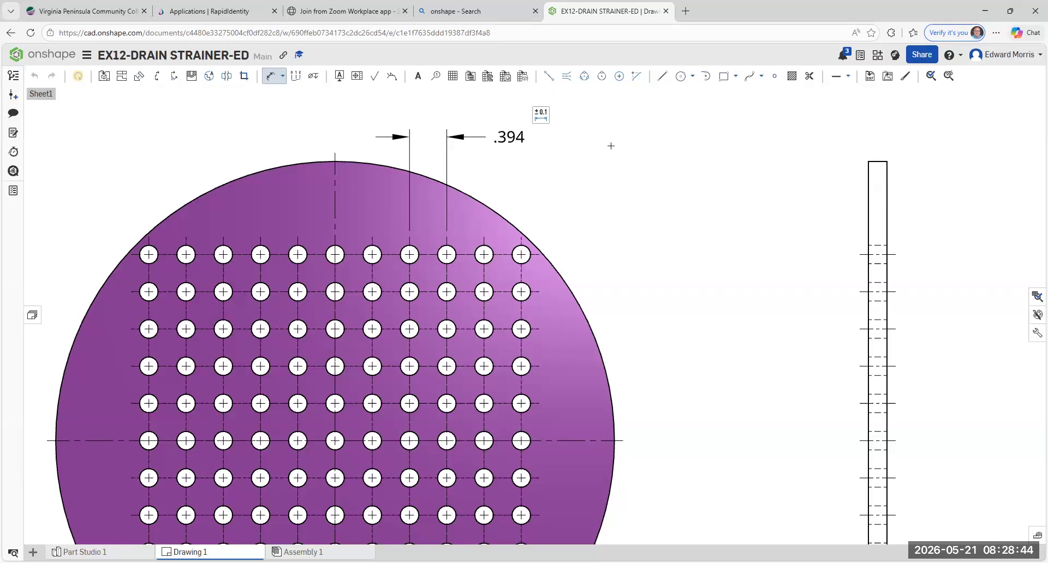
key(Escape)
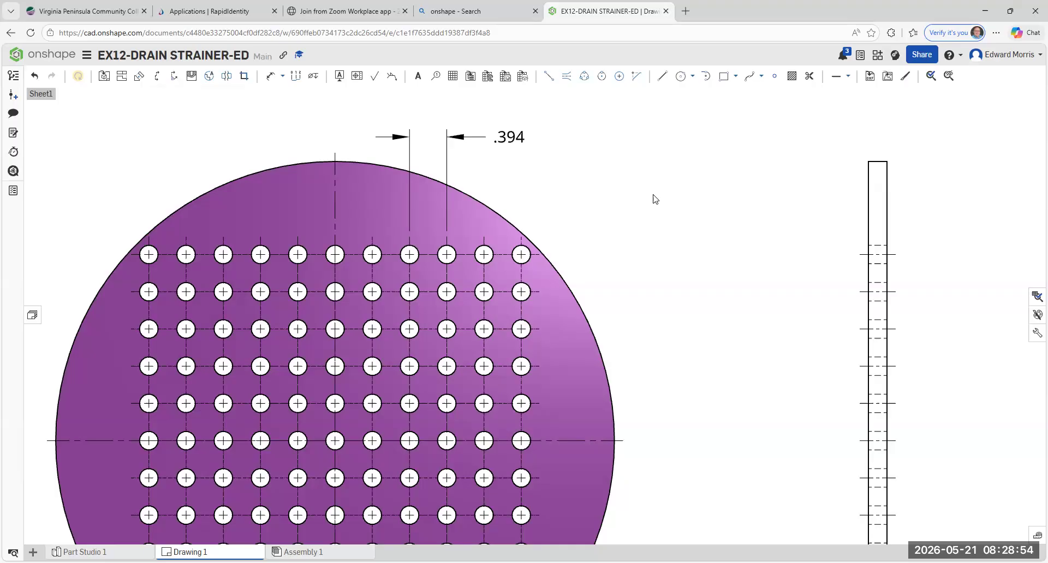
- Undo the hole spacing dimension, the front view's shading and the most recent side-view centerlines
scroll(666, 224, down, 1)
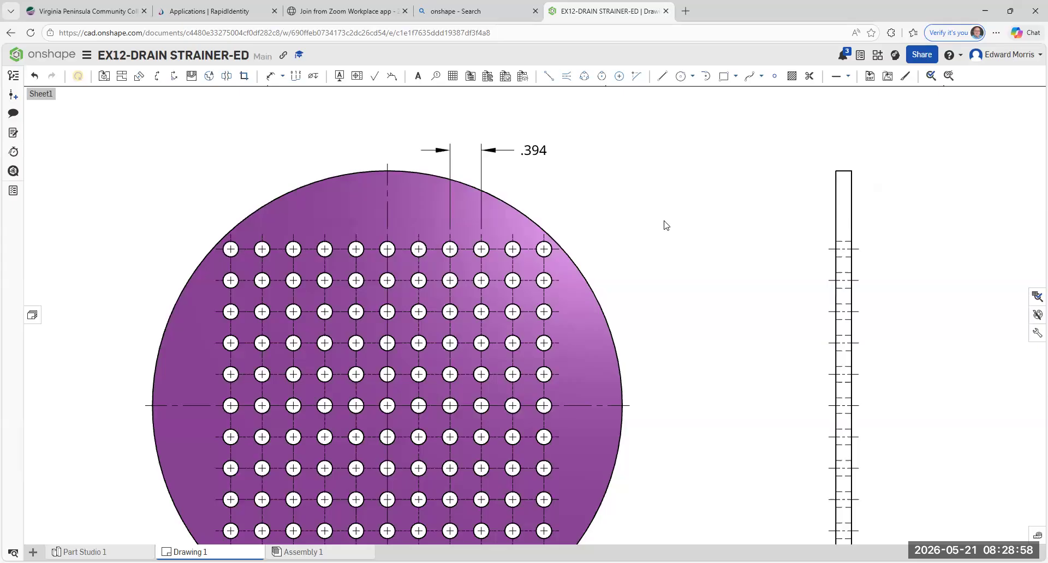
scroll(664, 221, down, 2)
middle_drag(686, 304, 610, 264)
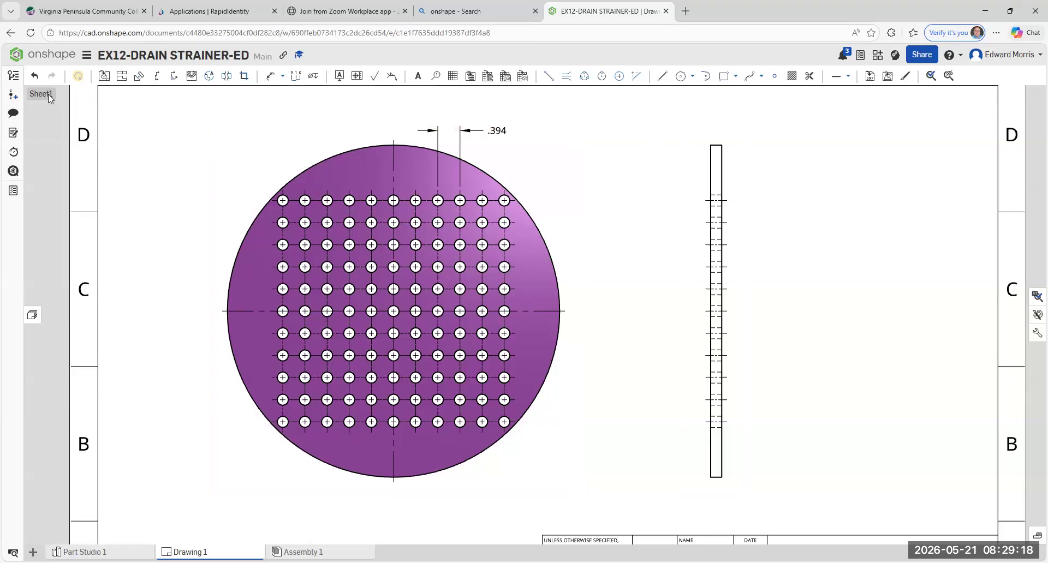
click(34, 78)
click(34, 77)
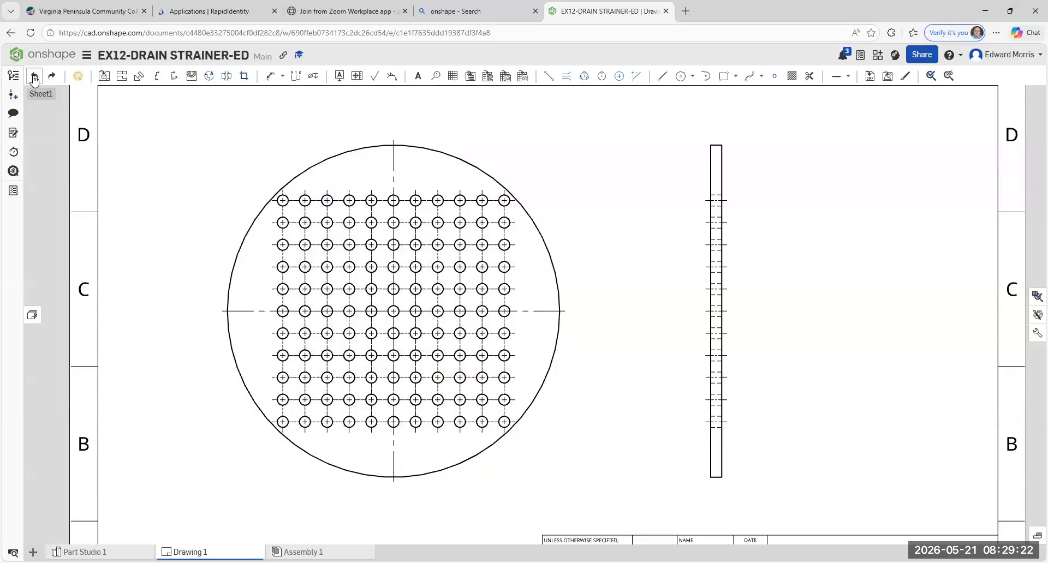
click(34, 77)
click(34, 78)
key(f)
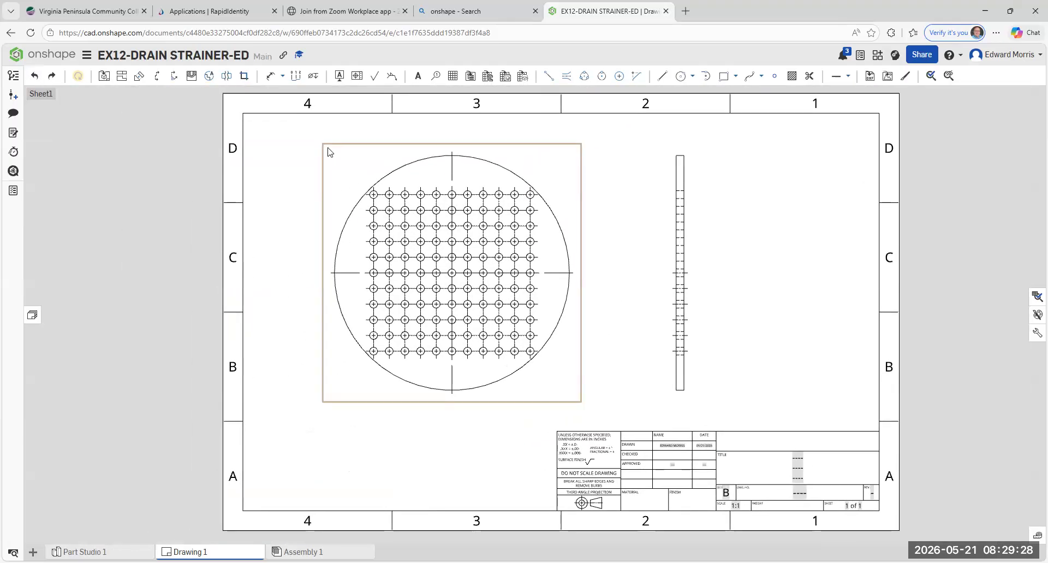
- Delete the front view and the projected side view from the drawing sheet
right_click(329, 152)
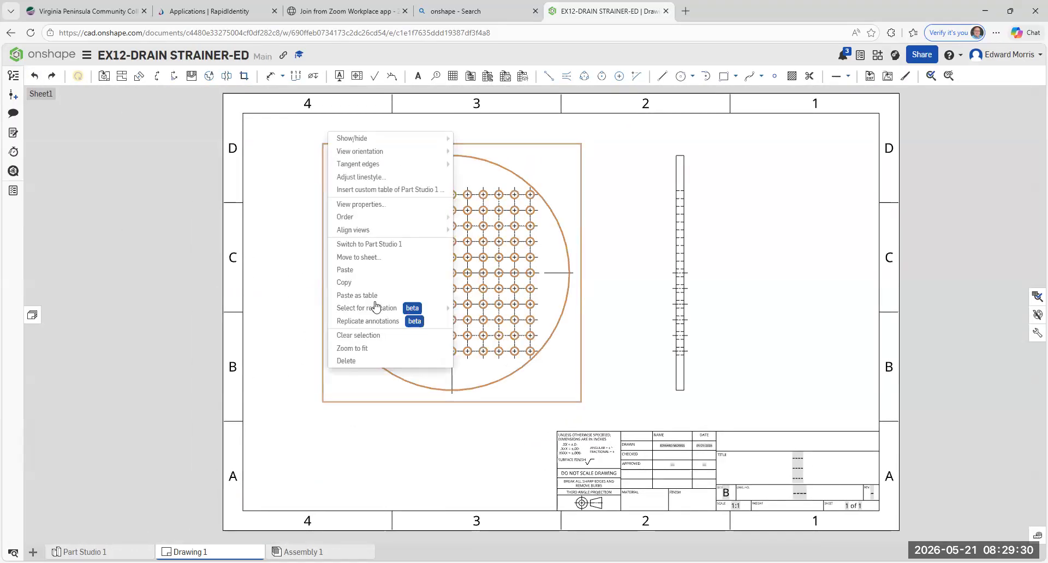
click(349, 361)
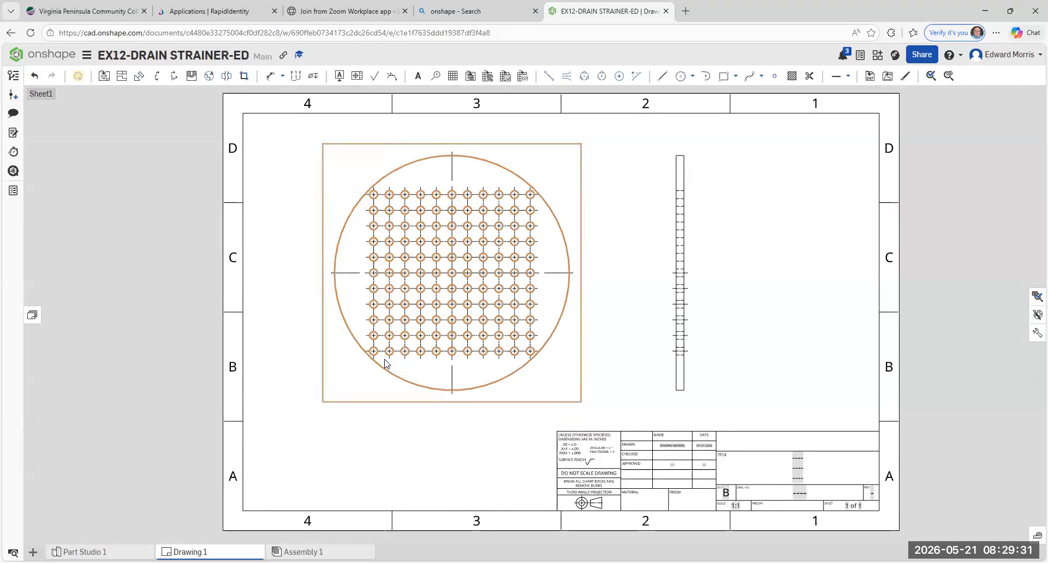
right_click(658, 176)
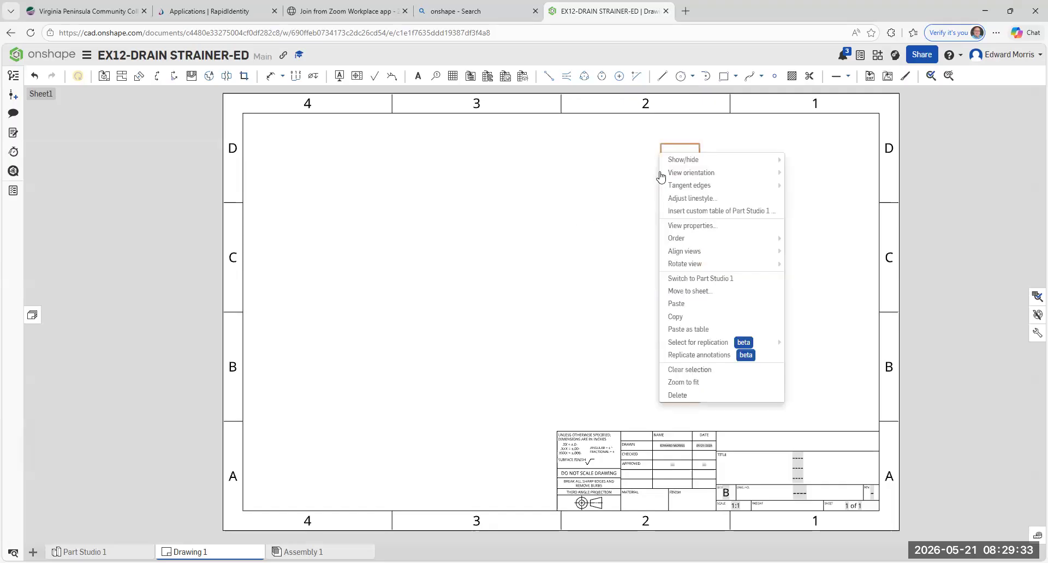
click(686, 394)
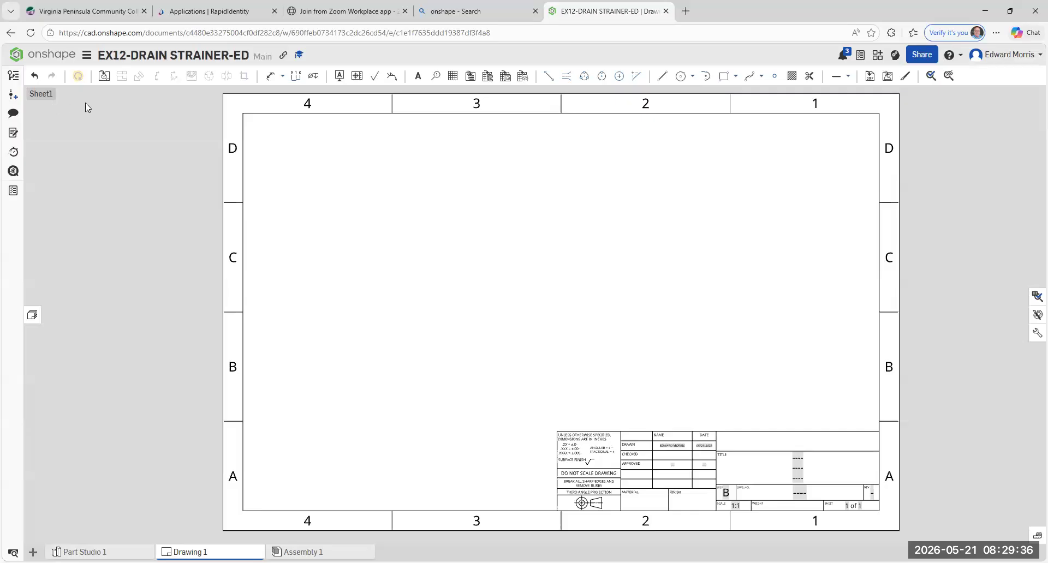
click(47, 62)
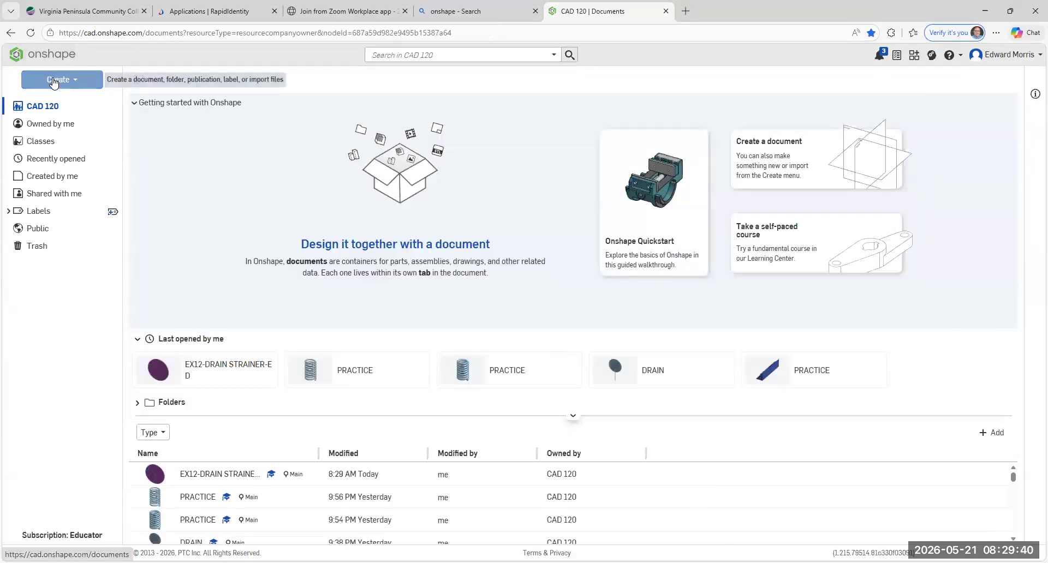
click(53, 81)
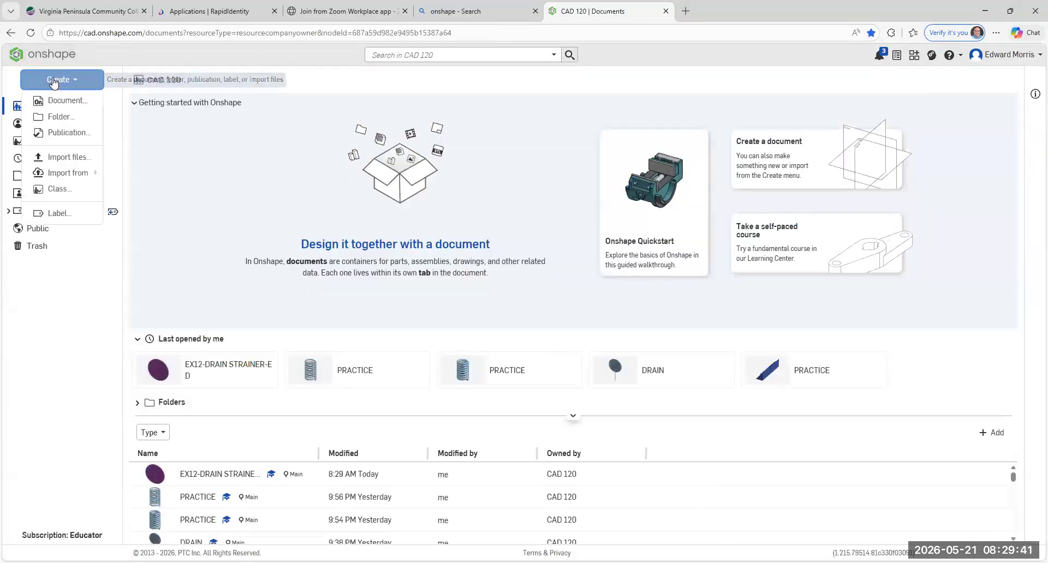
click(10, 33)
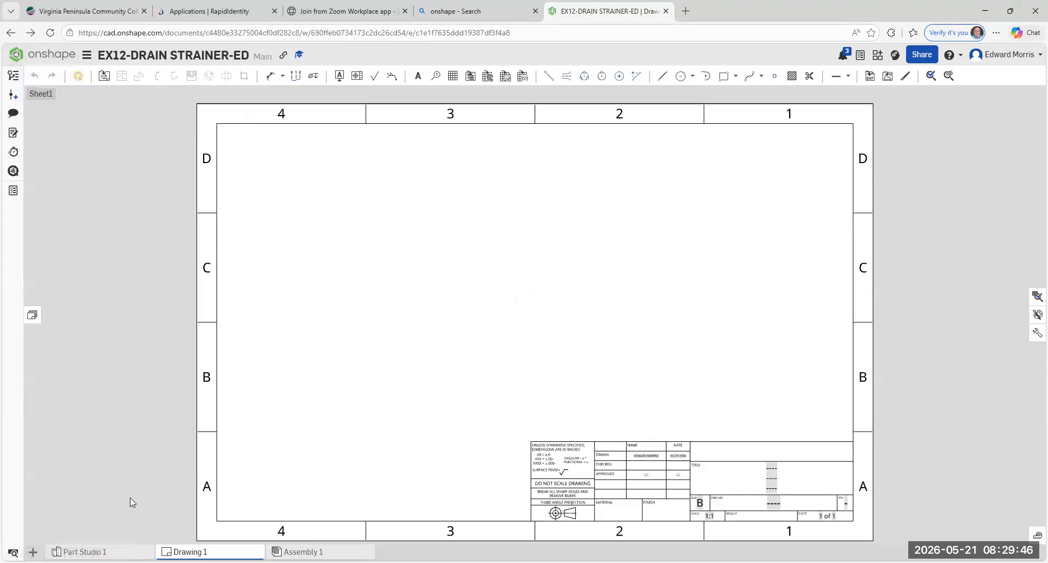
- Create a second drawing from the ANSI_B_INCH.dwt template with no views and exit view insertion without placing a view
click(33, 552)
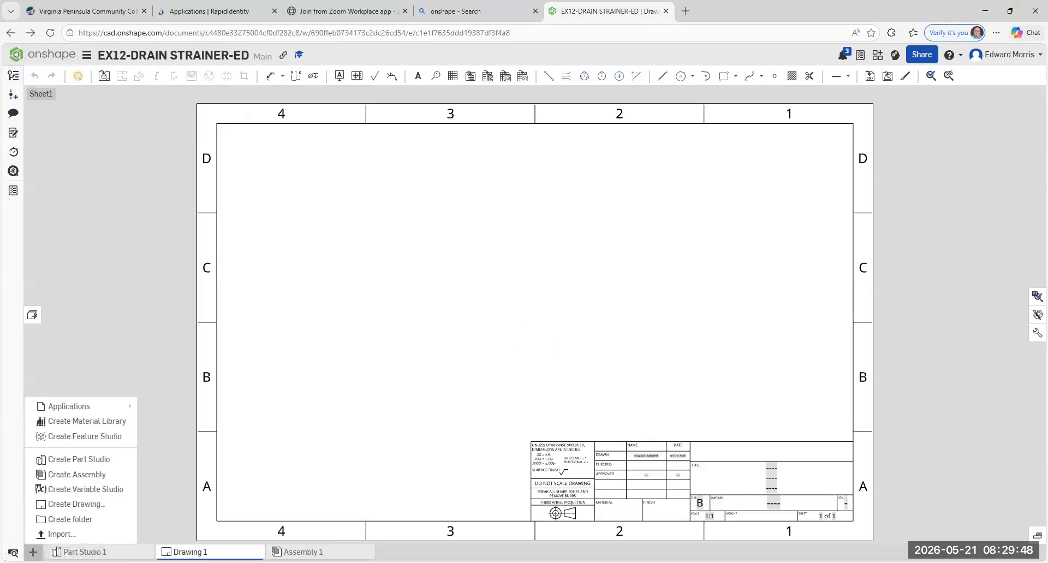
click(61, 503)
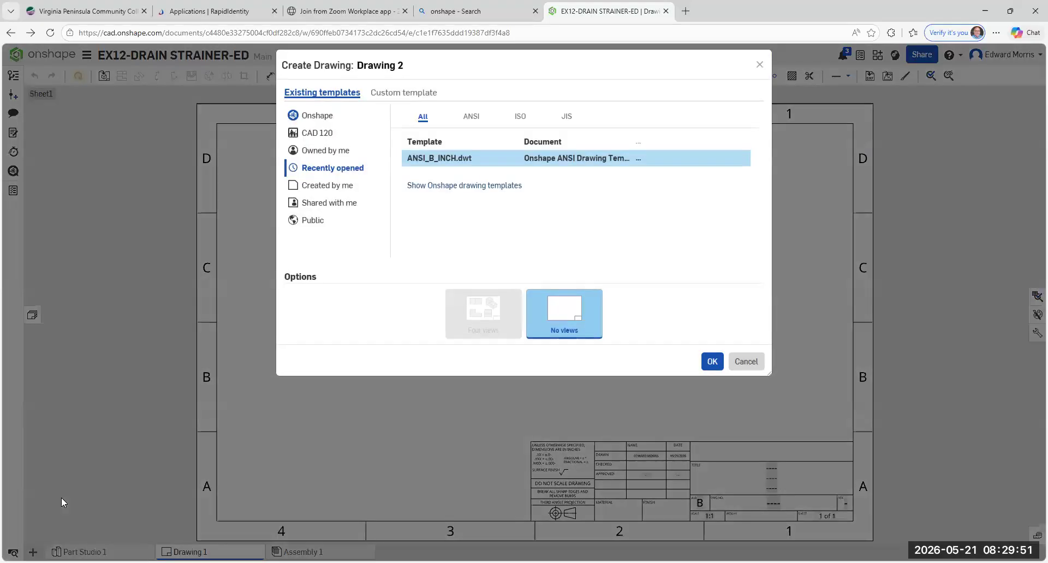
click(710, 361)
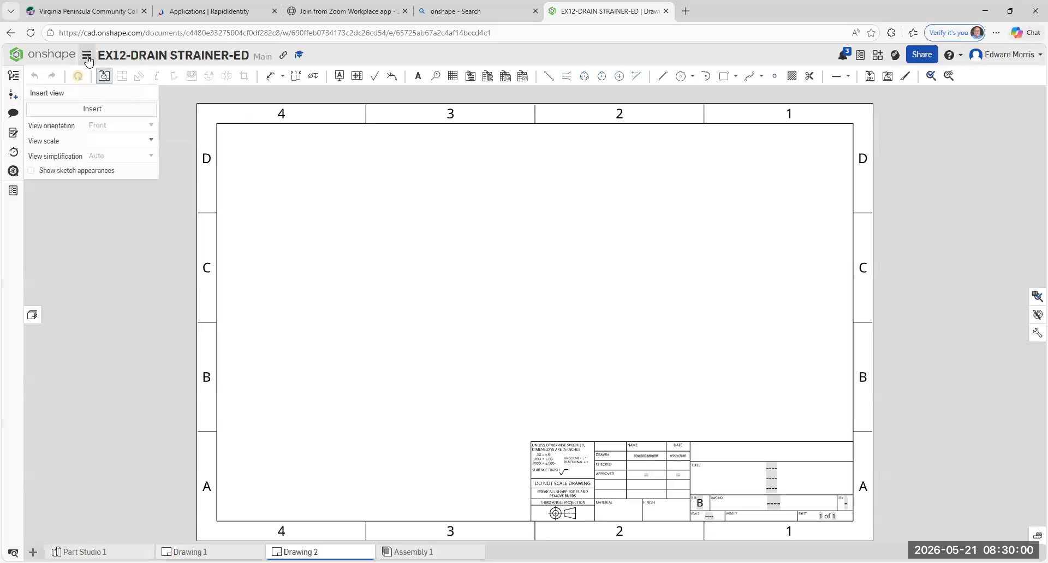
click(87, 55)
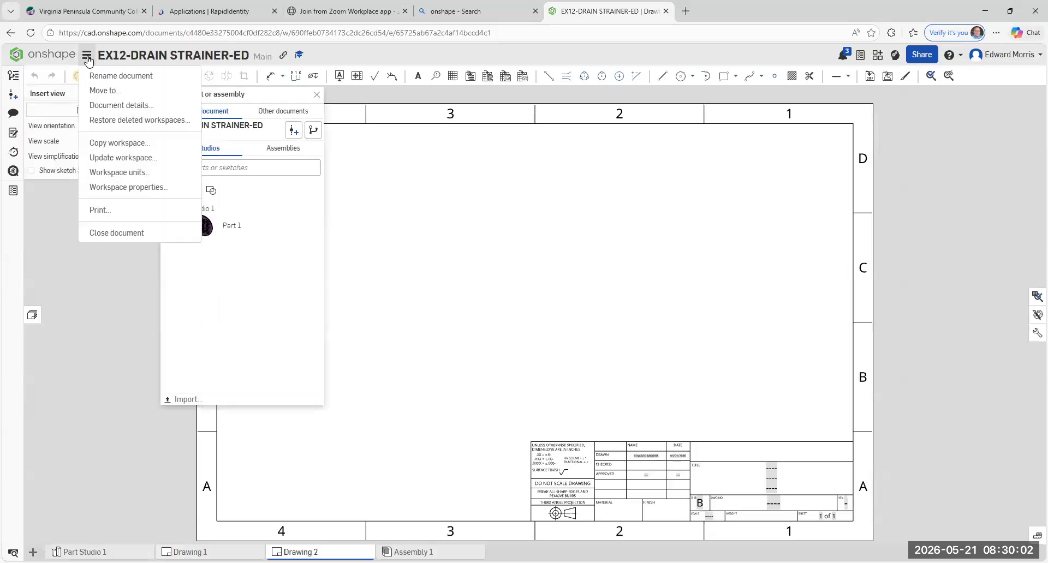
click(317, 96)
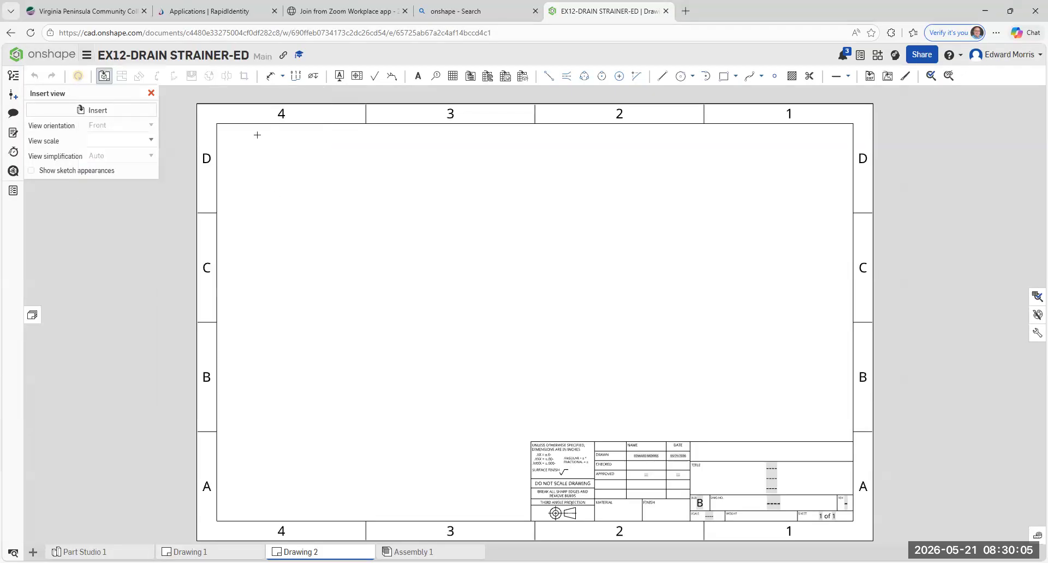
click(152, 93)
- Create a third drawing from the ANSI_A_MM.dwt template with no views
click(33, 552)
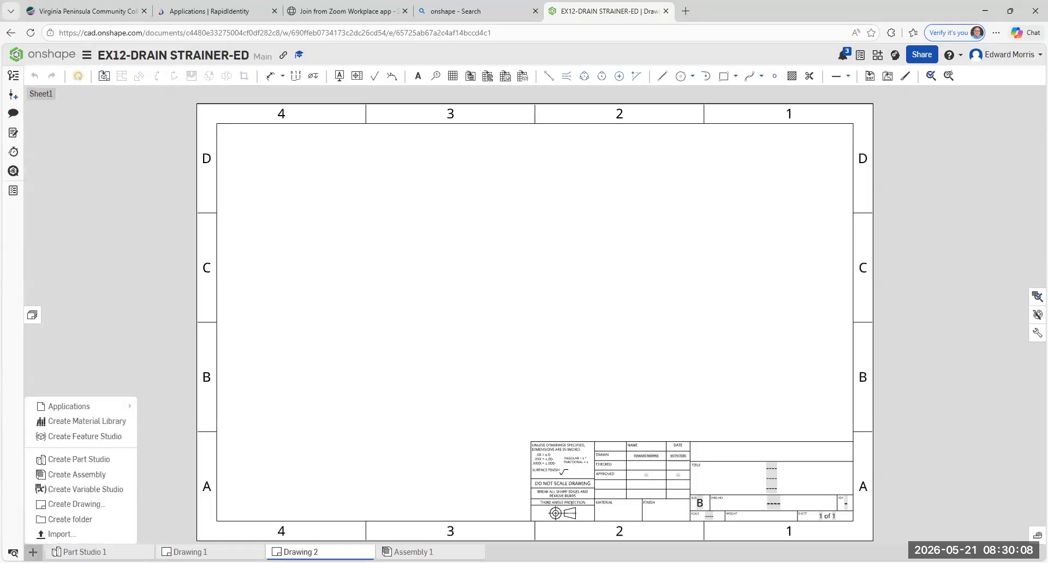
click(71, 504)
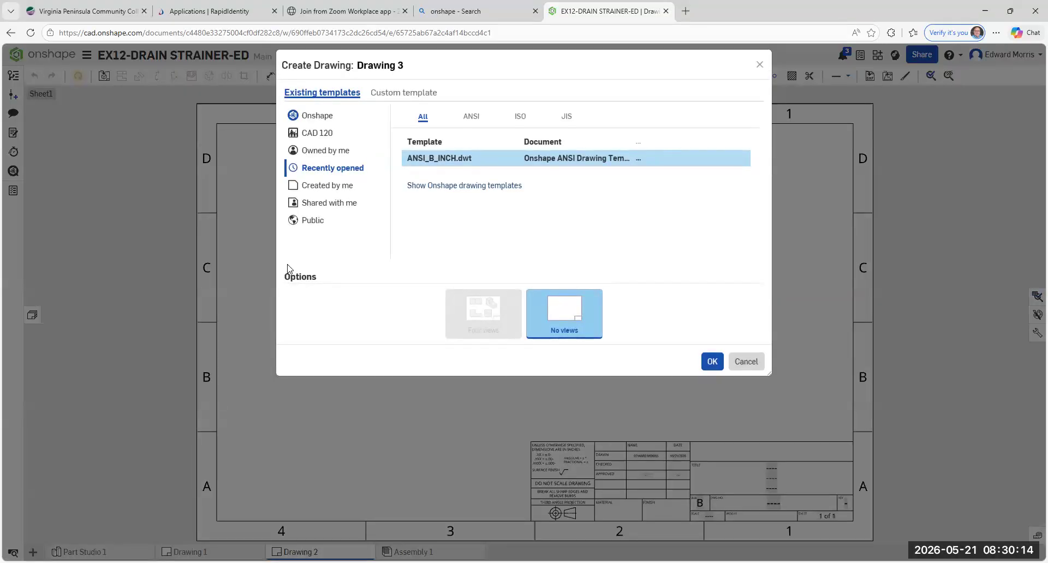
click(324, 122)
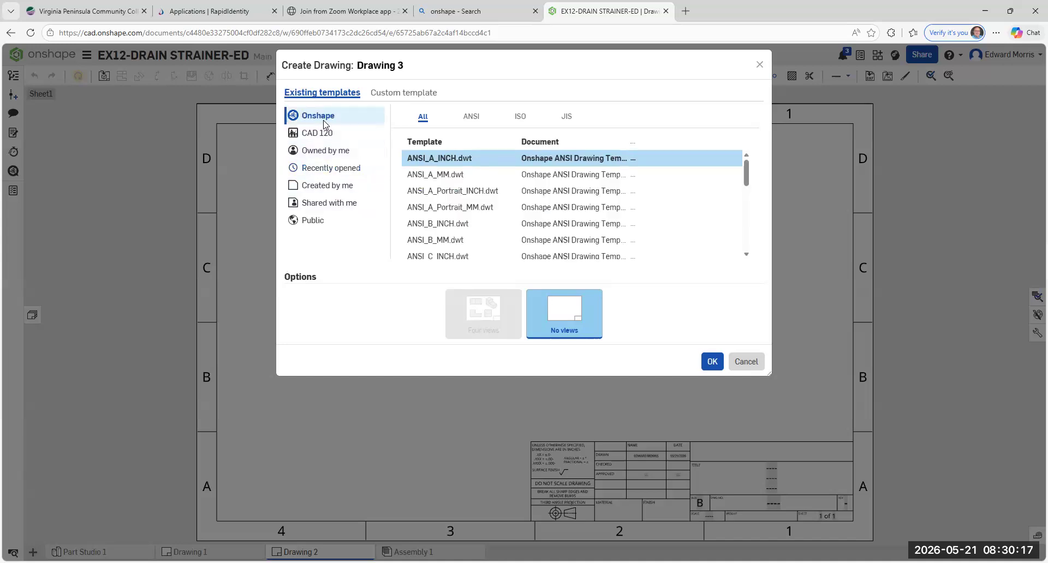
click(450, 175)
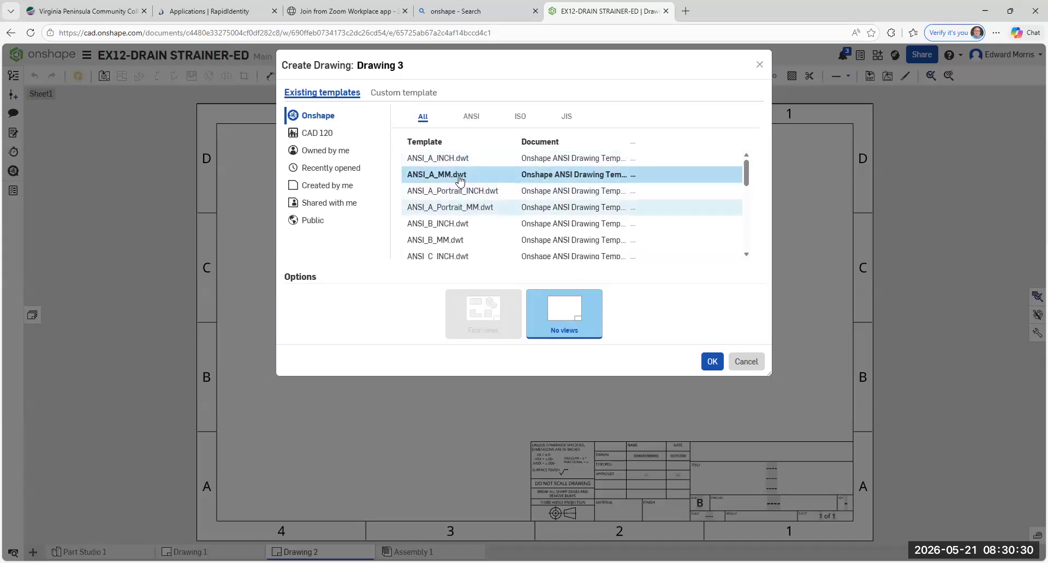
click(712, 362)
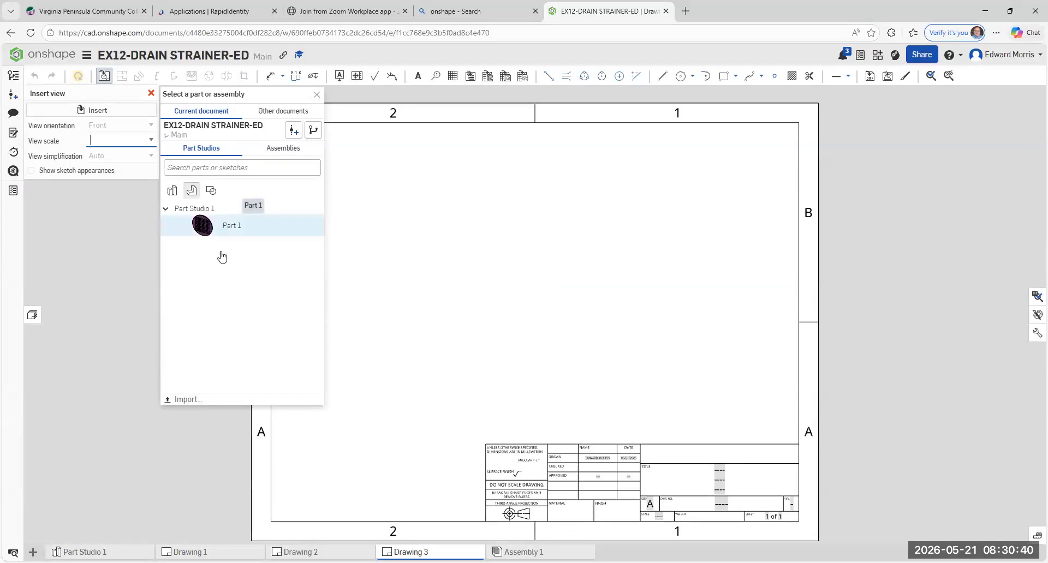
click(219, 232)
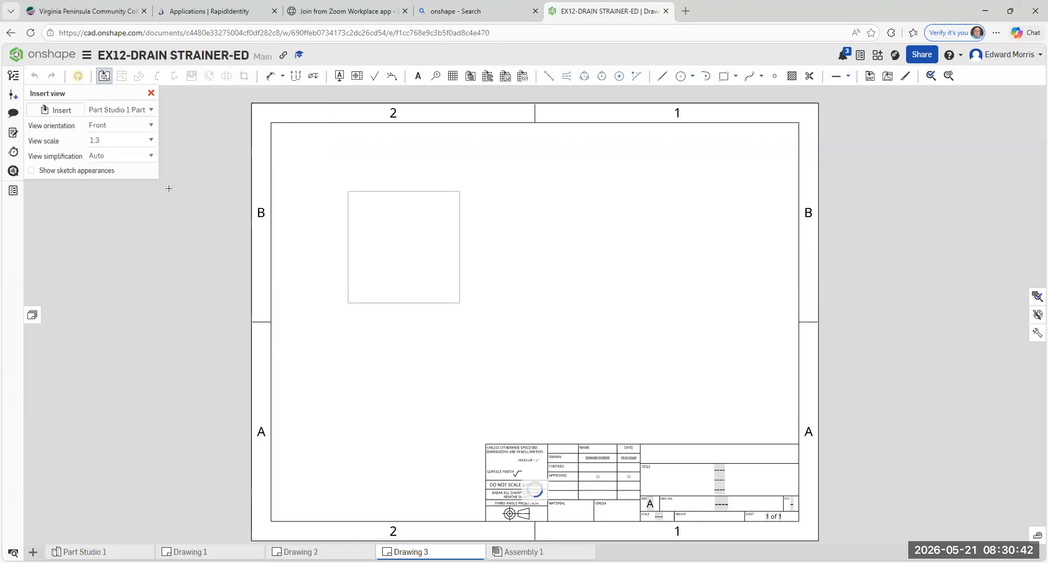
click(152, 141)
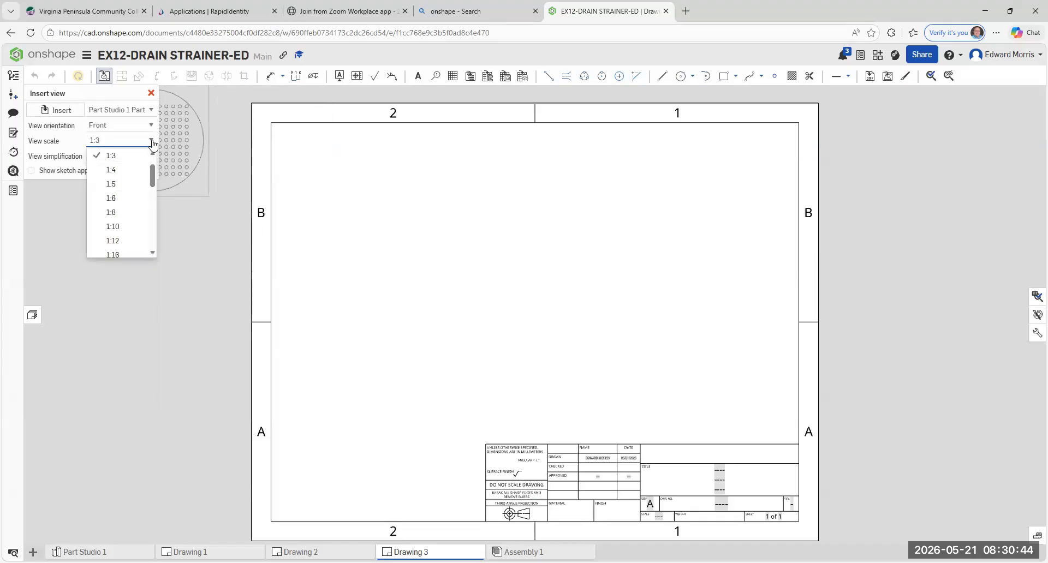
scroll(157, 161, up, 2)
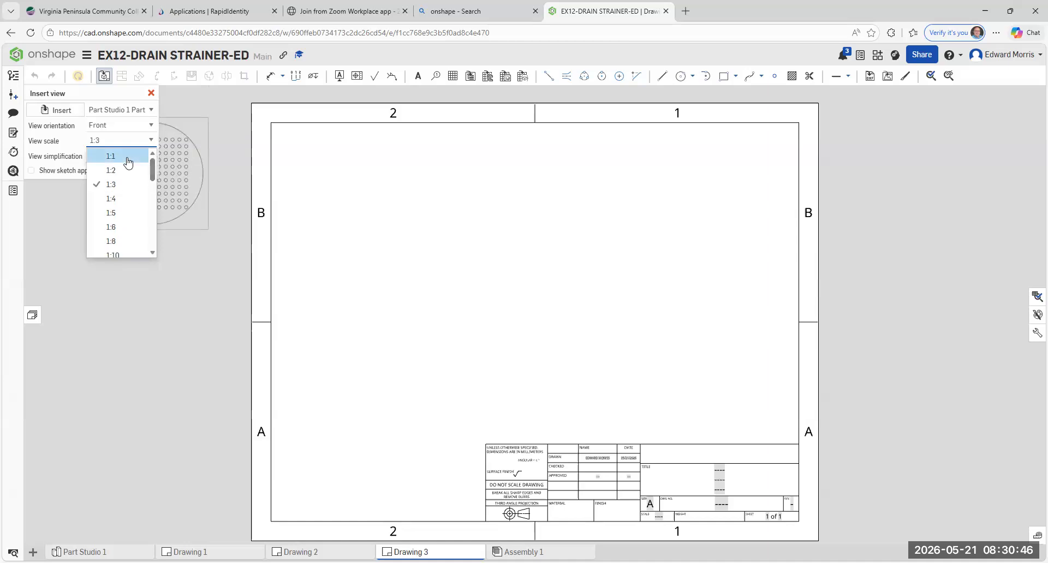
click(128, 157)
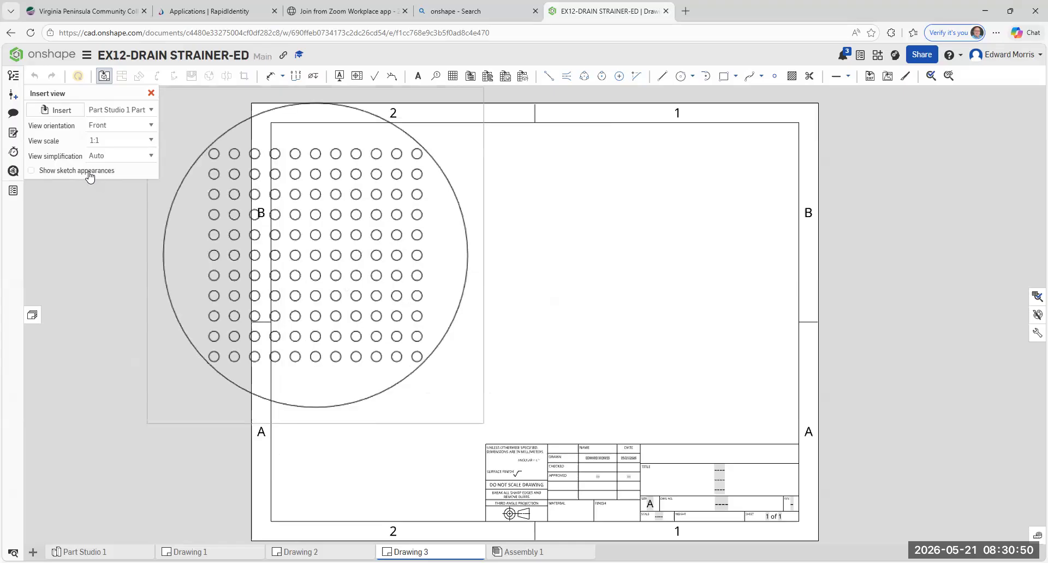
click(153, 142)
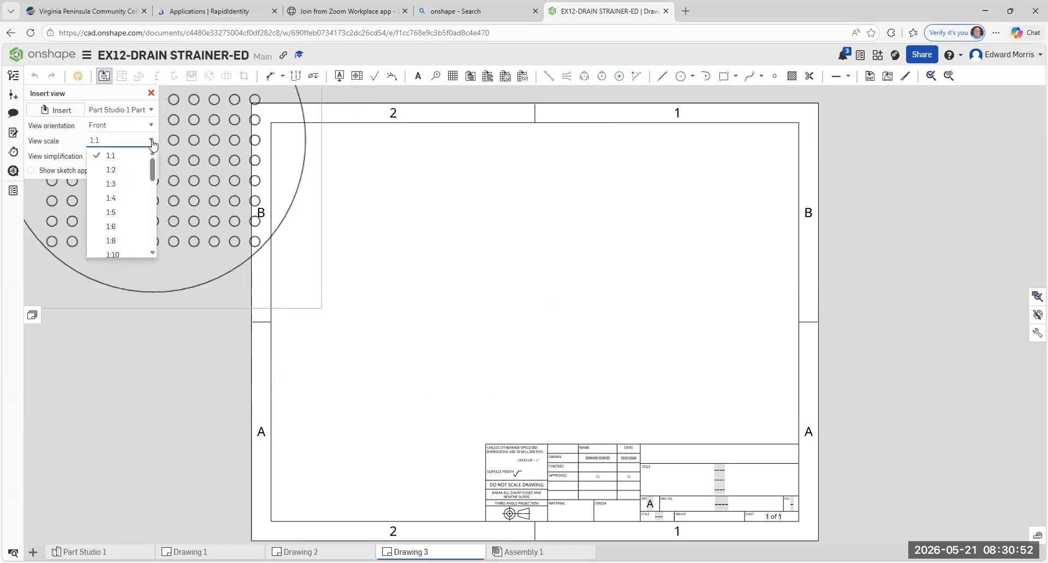
click(128, 173)
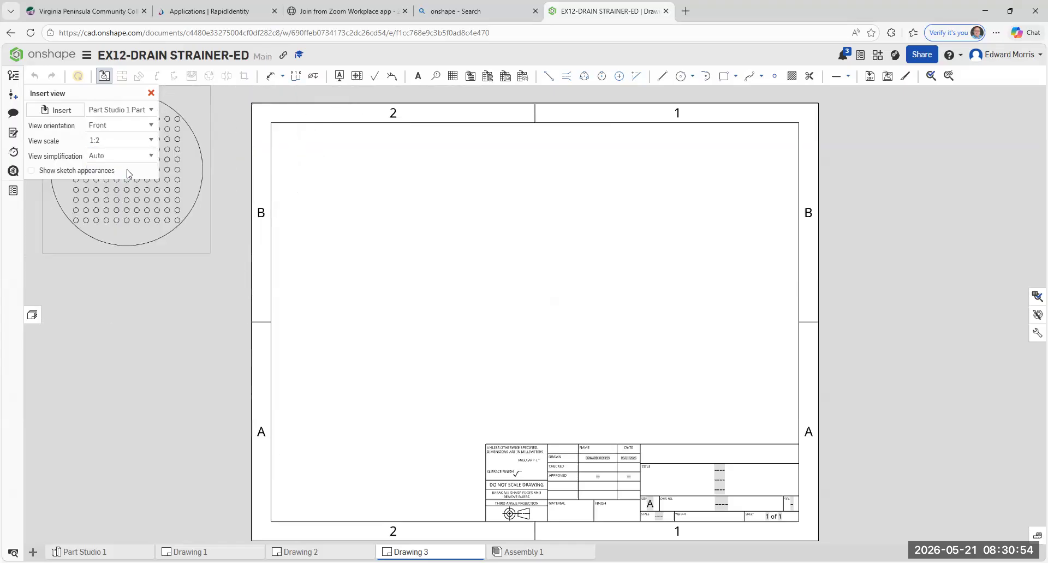
click(151, 92)
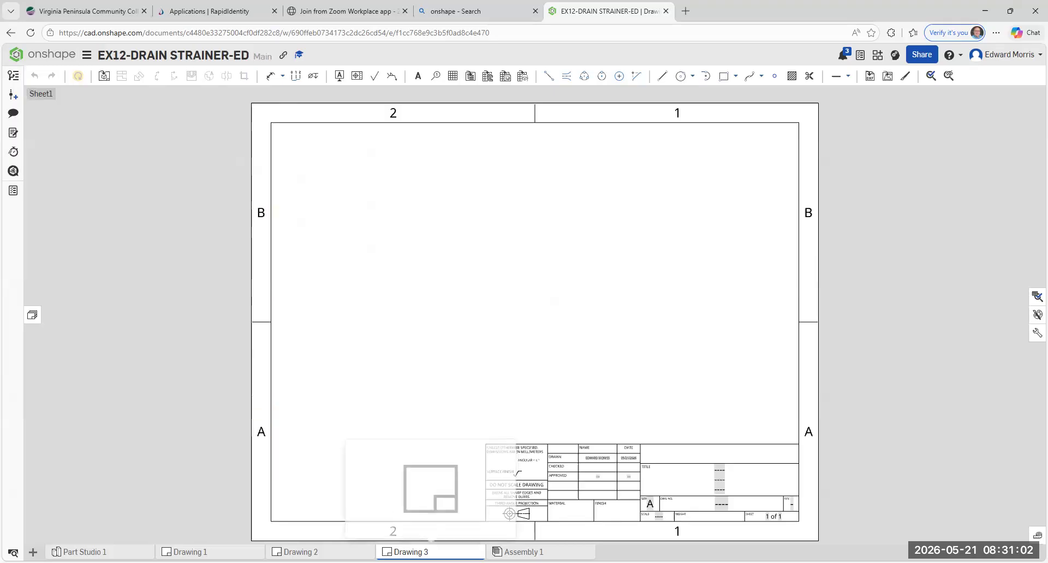
- Delete Drawing 3, Drawing 2 and Drawing 1 from the document
right_click(408, 552)
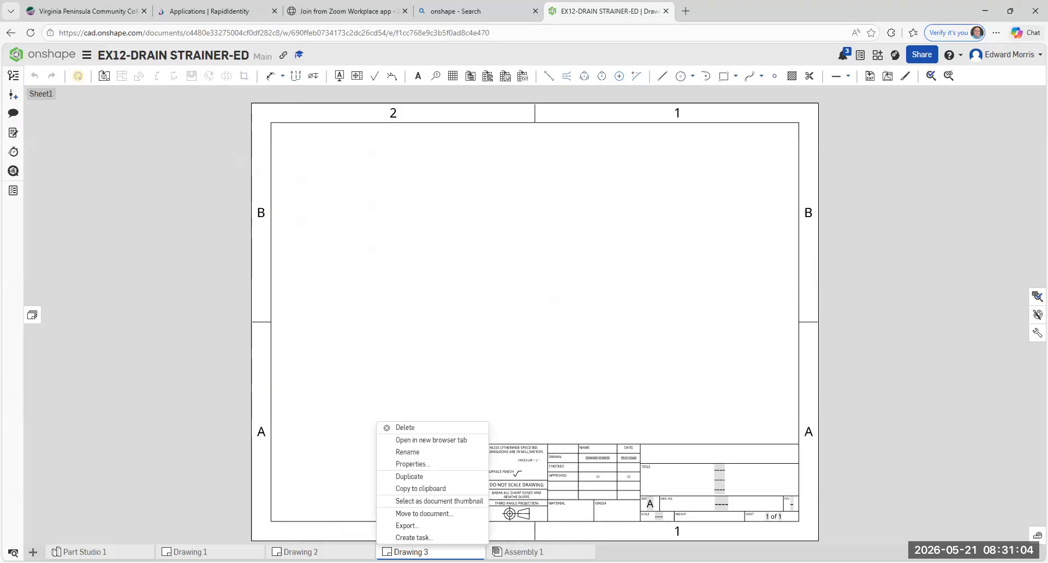
click(404, 428)
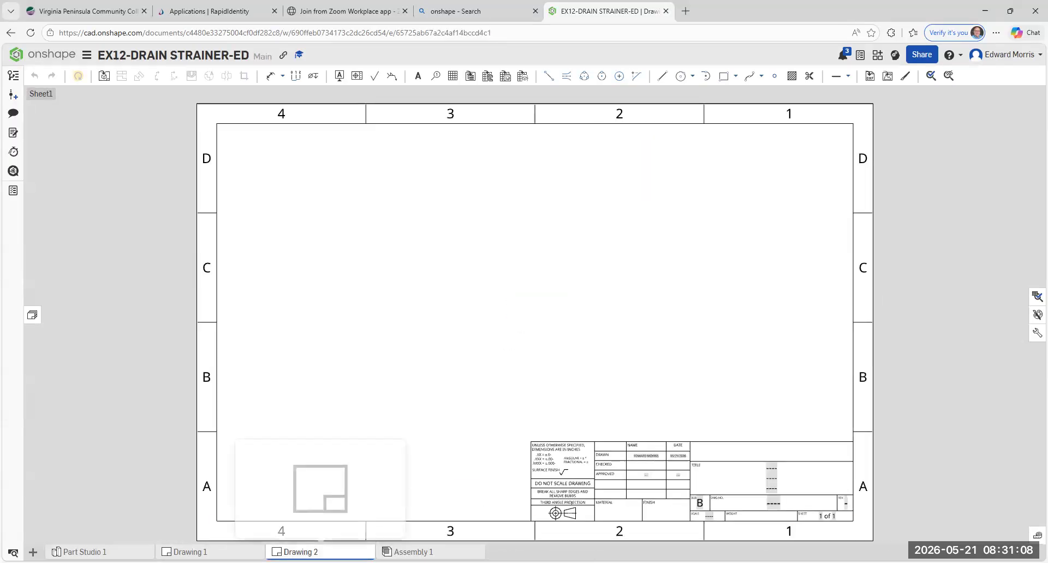
right_click(306, 551)
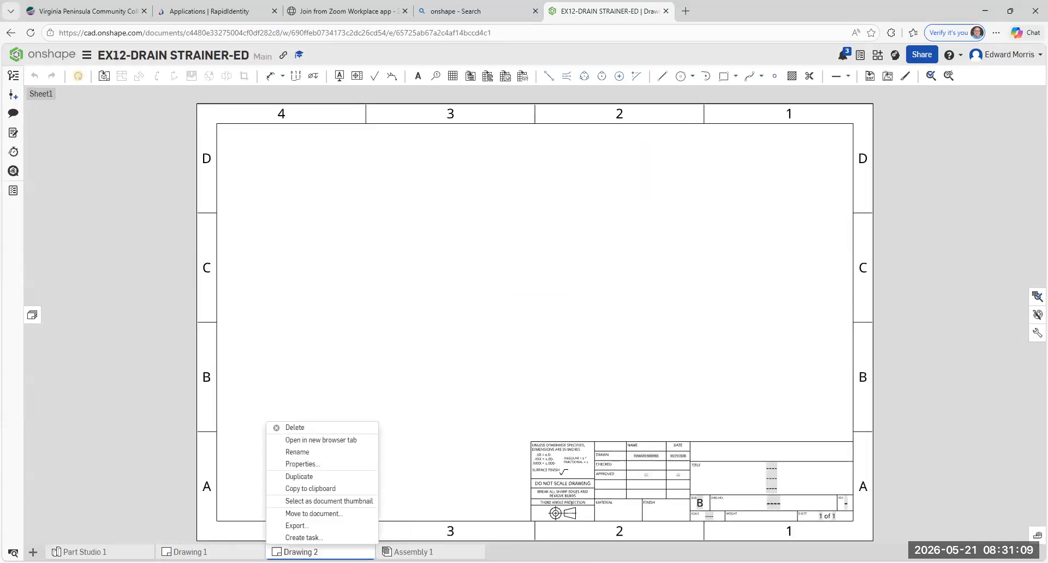
click(290, 428)
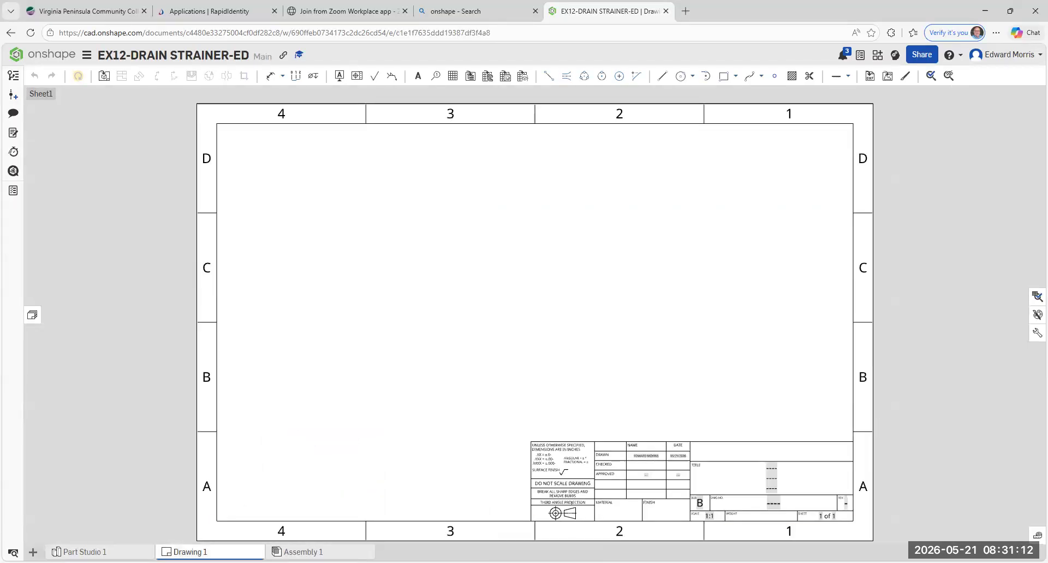
right_click(216, 551)
click(215, 429)
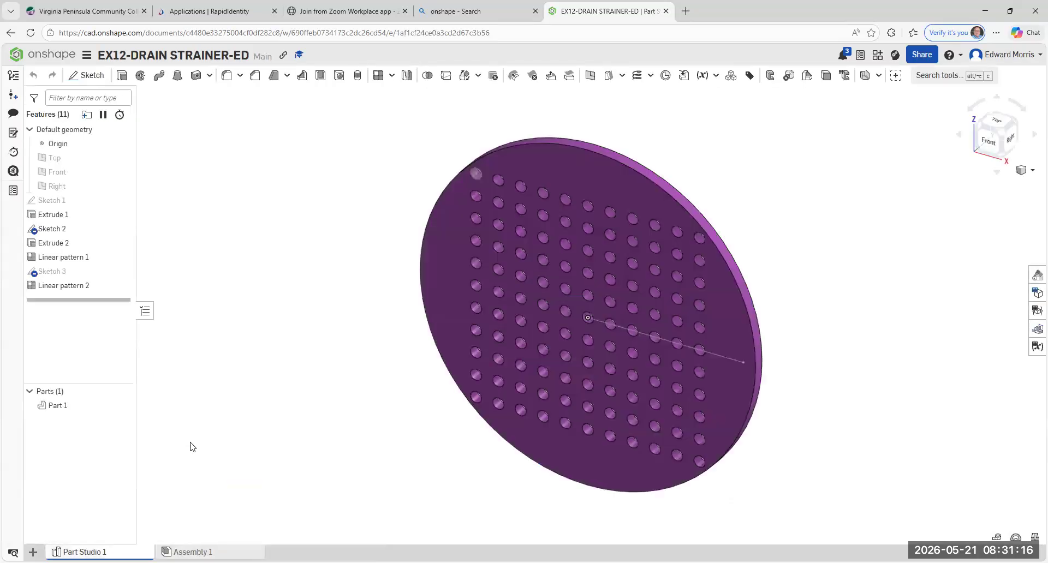
- Create a new drawing from the Onshape ANSI_B_MM.dwt template with no views
click(32, 552)
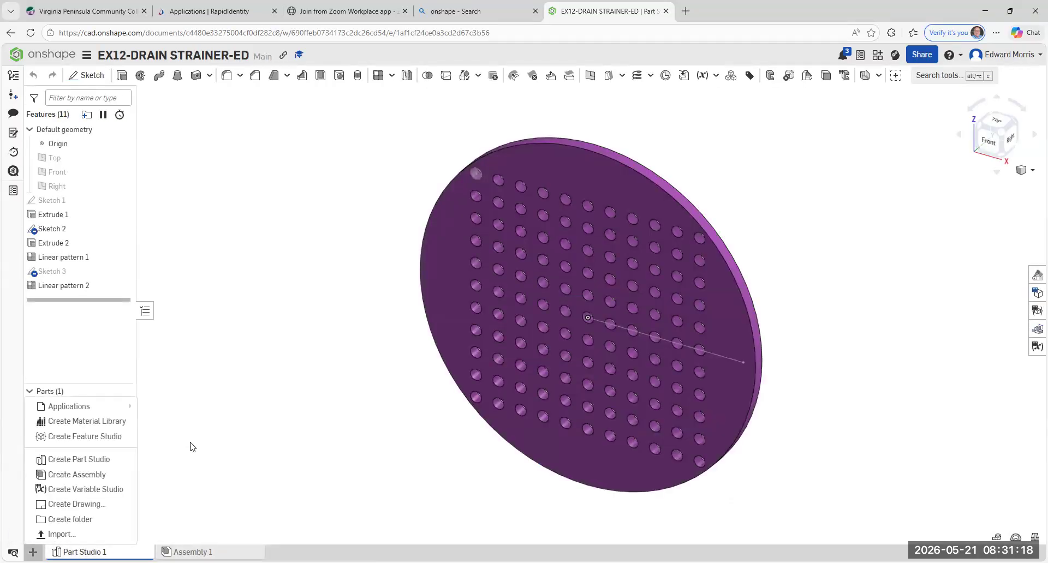
click(55, 505)
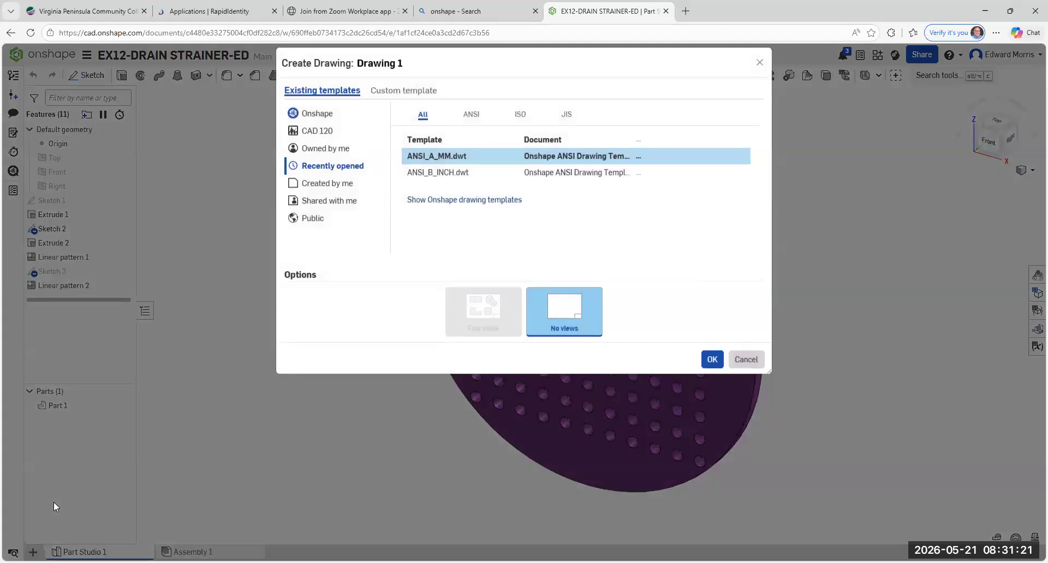
click(300, 116)
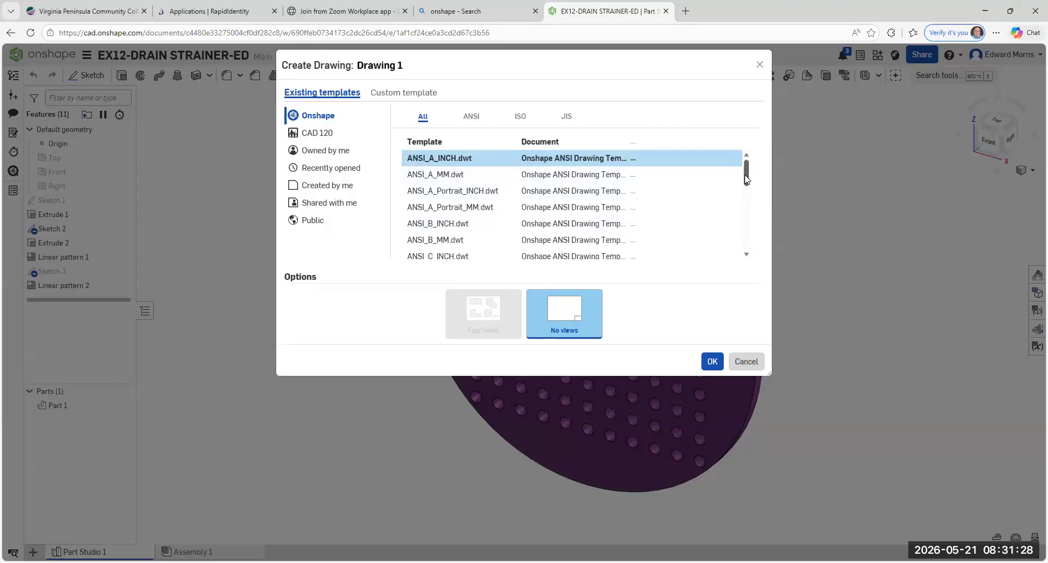
drag(744, 174, 746, 190)
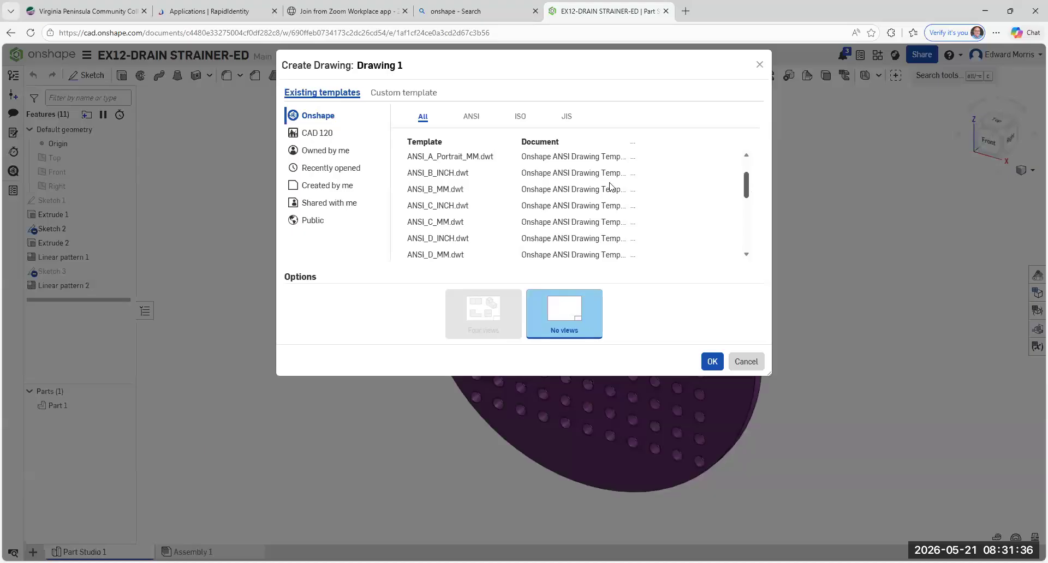
click(434, 191)
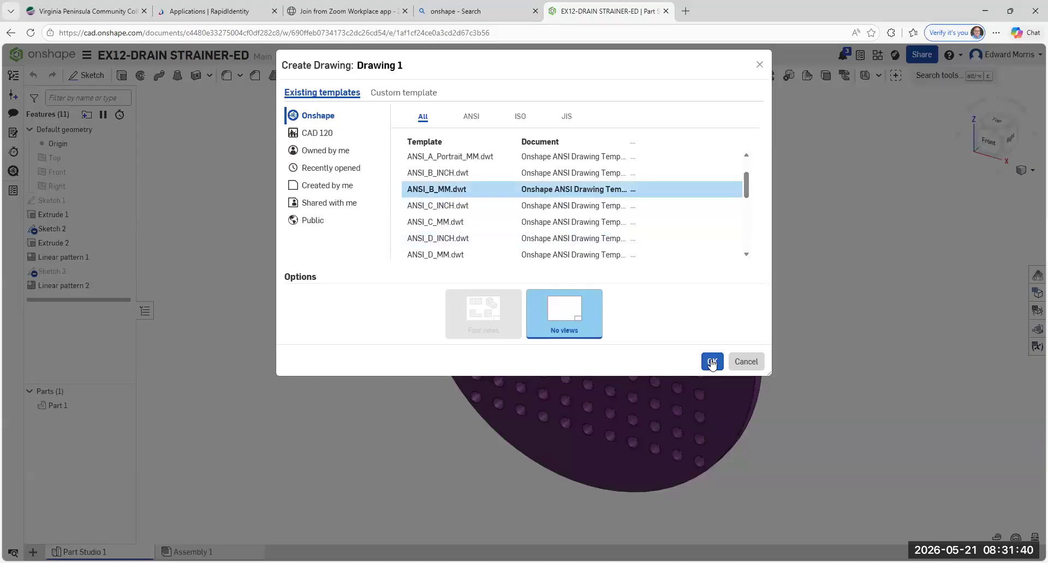
click(711, 362)
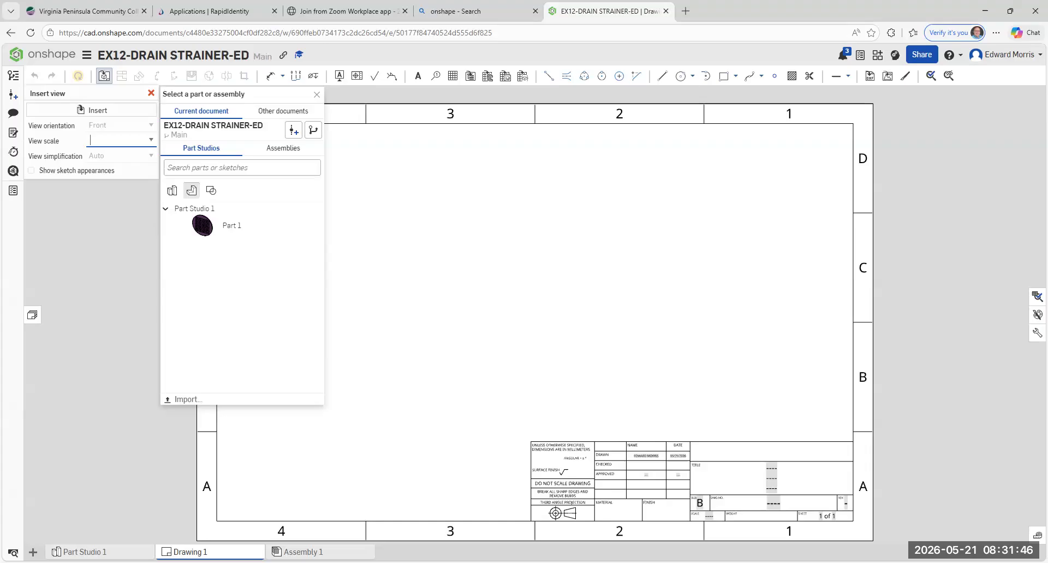
- Insert the front view of Part 1 at 1:1 scale in the sheet's left half and project a side view to its right
click(229, 226)
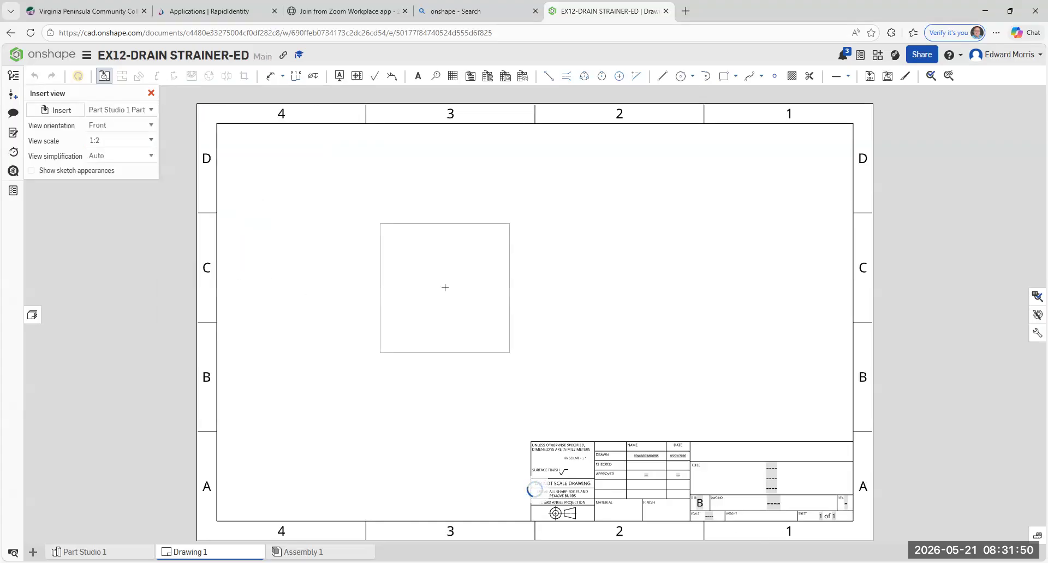
click(151, 141)
click(153, 156)
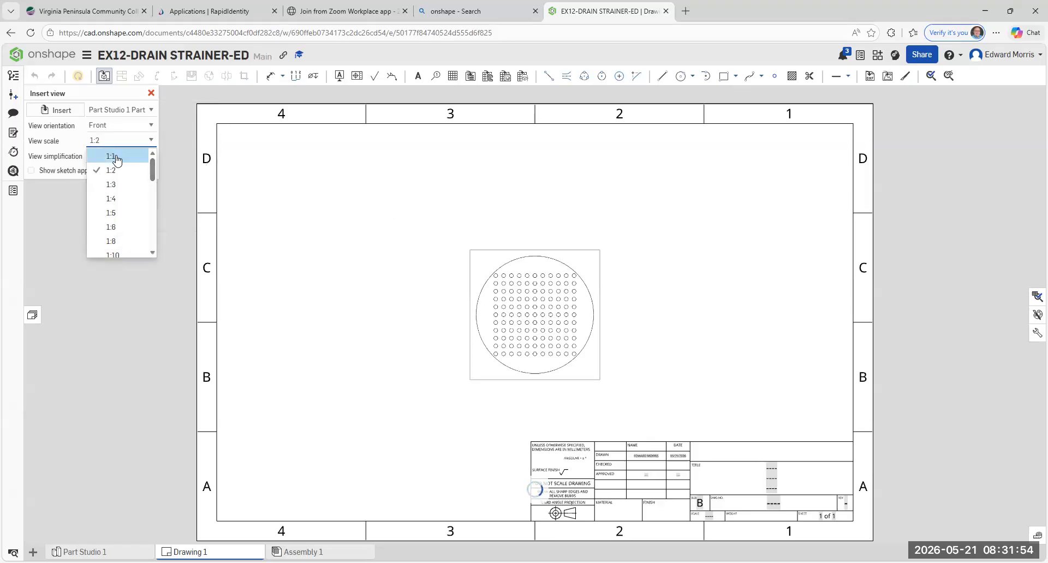
click(112, 157)
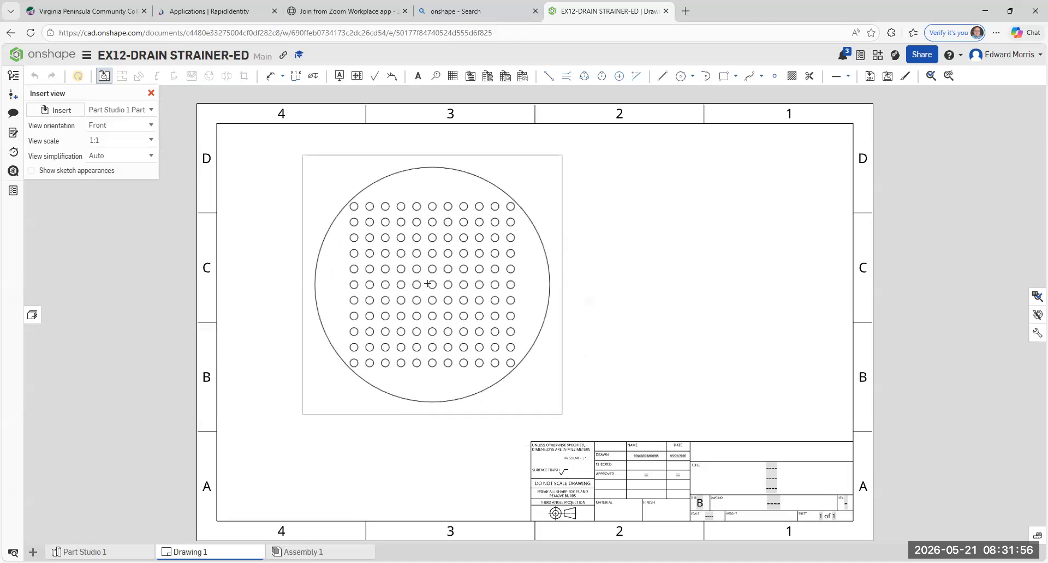
click(427, 283)
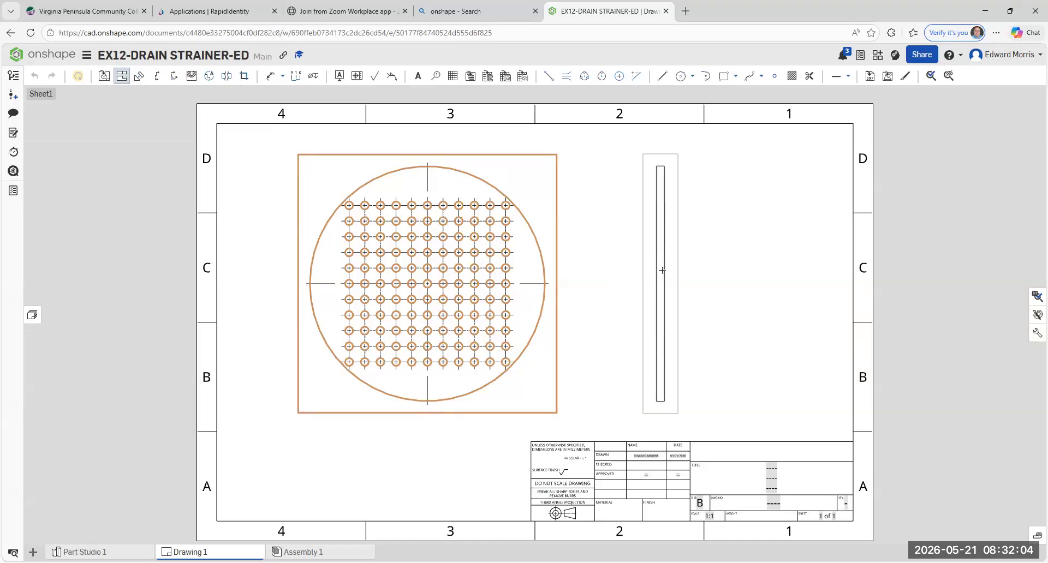
click(662, 271)
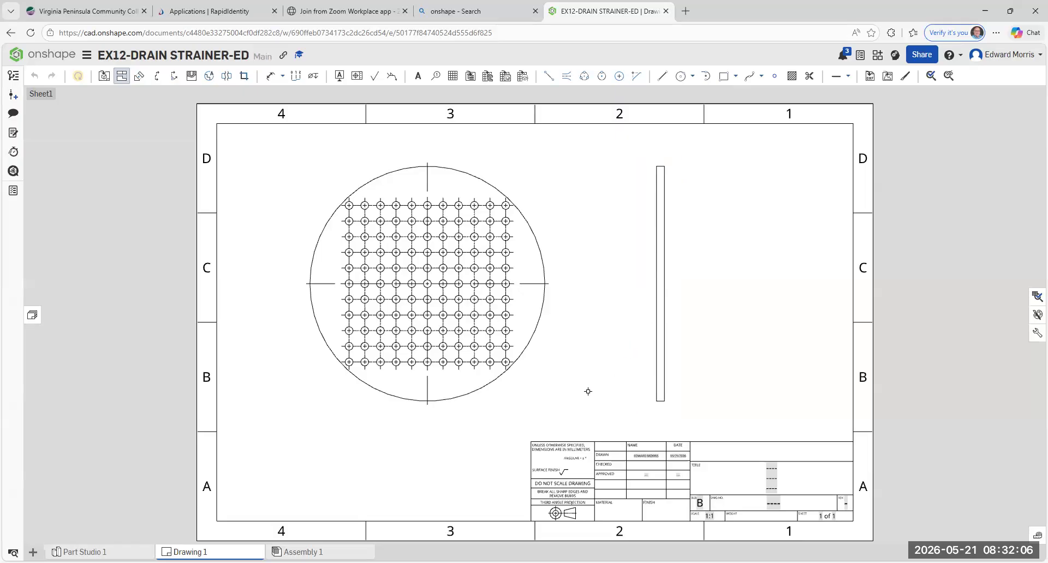
key(Escape)
- Show the hidden lines in the projected side view
right_click(648, 362)
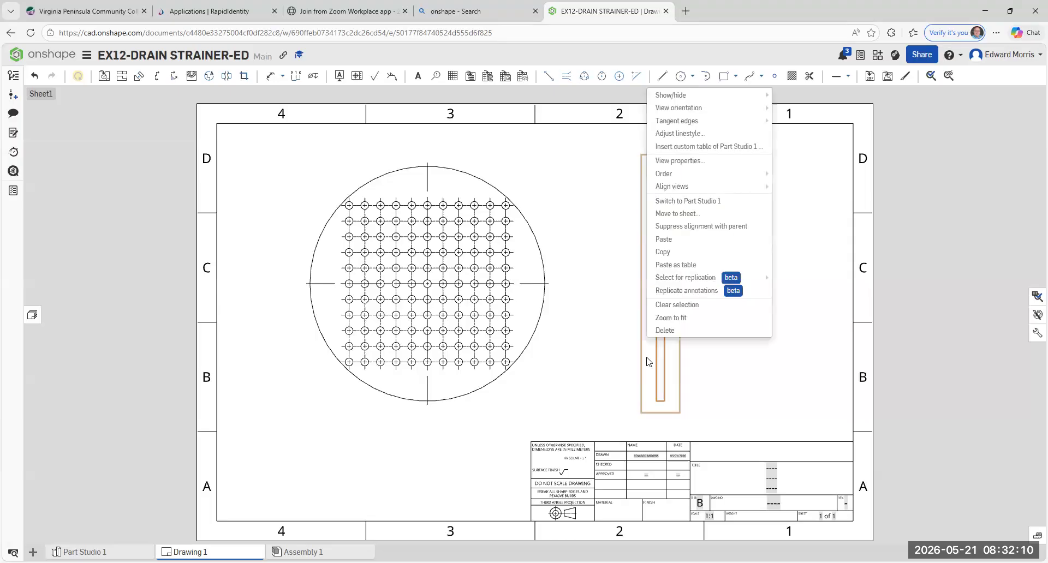
mouse_move(687, 99)
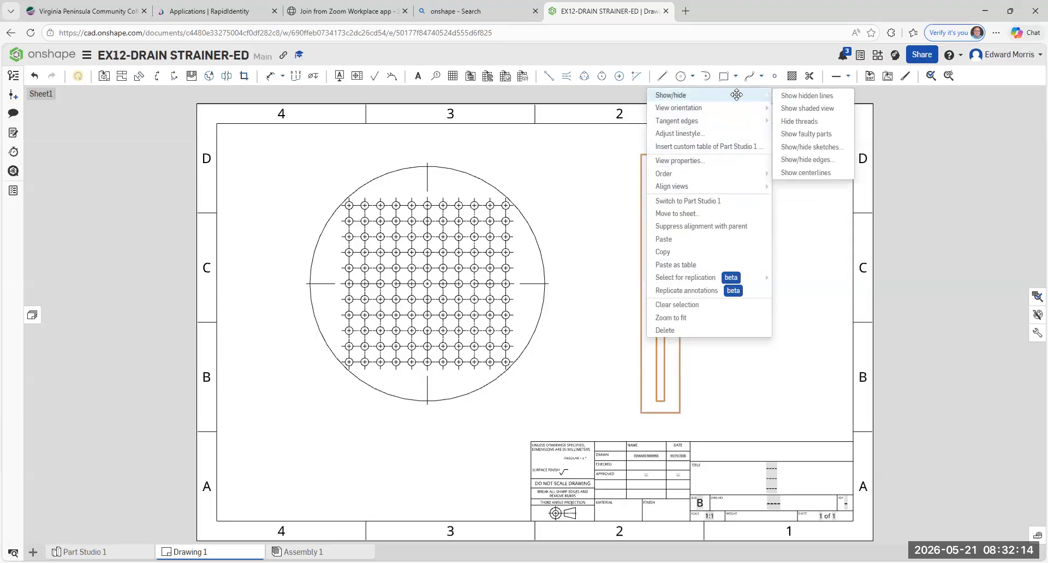
click(804, 96)
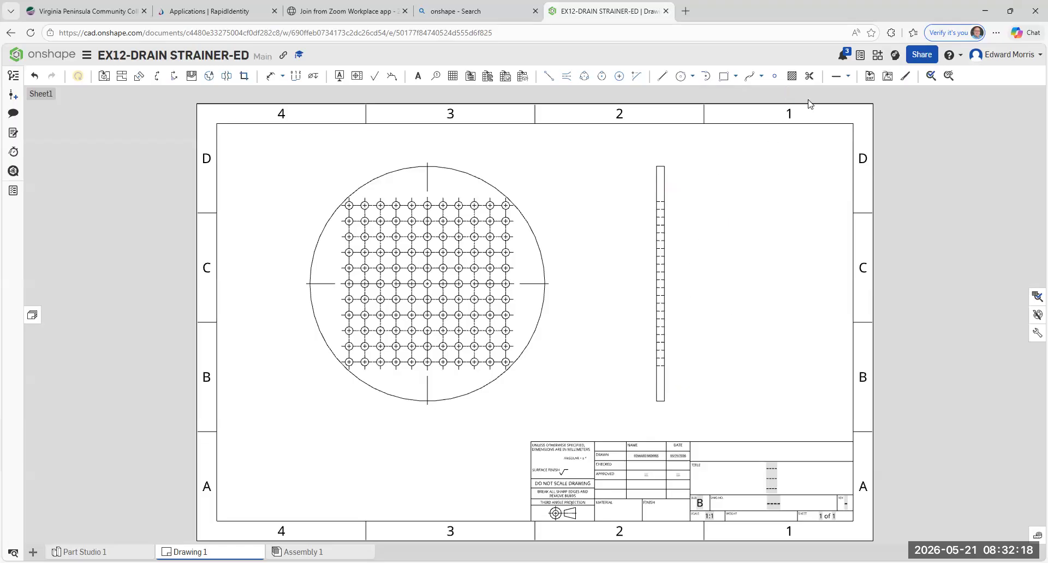
- Add edge-to-edge centerlines through the lower holes in the side view, working upward between each hole's hidden lines
click(566, 76)
scroll(668, 371, up, 3)
scroll(668, 370, up, 2)
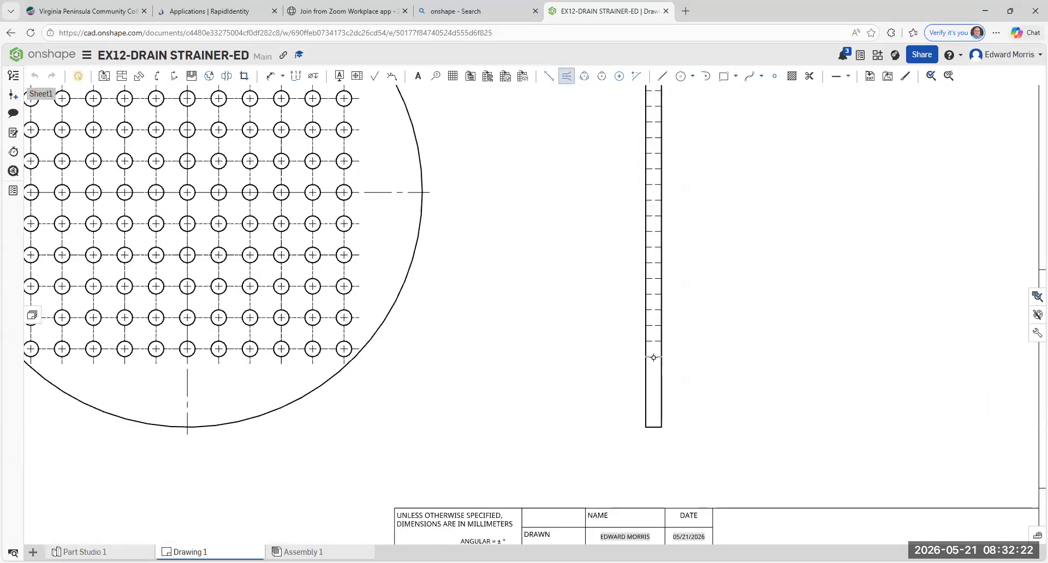
double_click(655, 326)
click(652, 200)
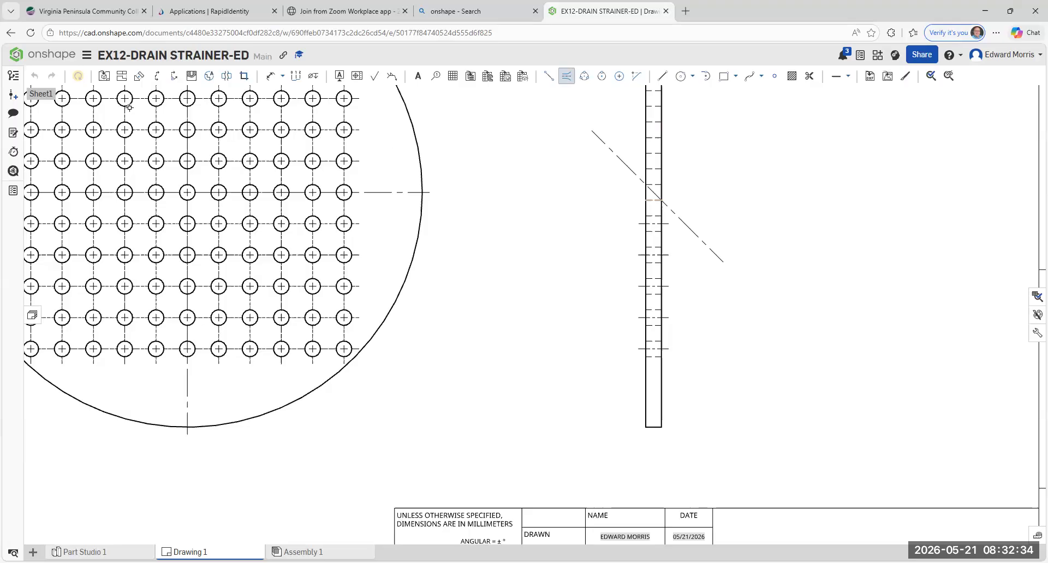
- Delete the stray diagonal centerline crossing the side view
key(Escape)
click(606, 150)
right_click(606, 154)
click(623, 164)
- Add edge-to-edge centerlines through the remaining upper holes in the side view
click(566, 76)
click(656, 138)
click(656, 122)
scroll(746, 173, up, 1)
scroll(747, 175, down, 2)
scroll(742, 153, down, 3)
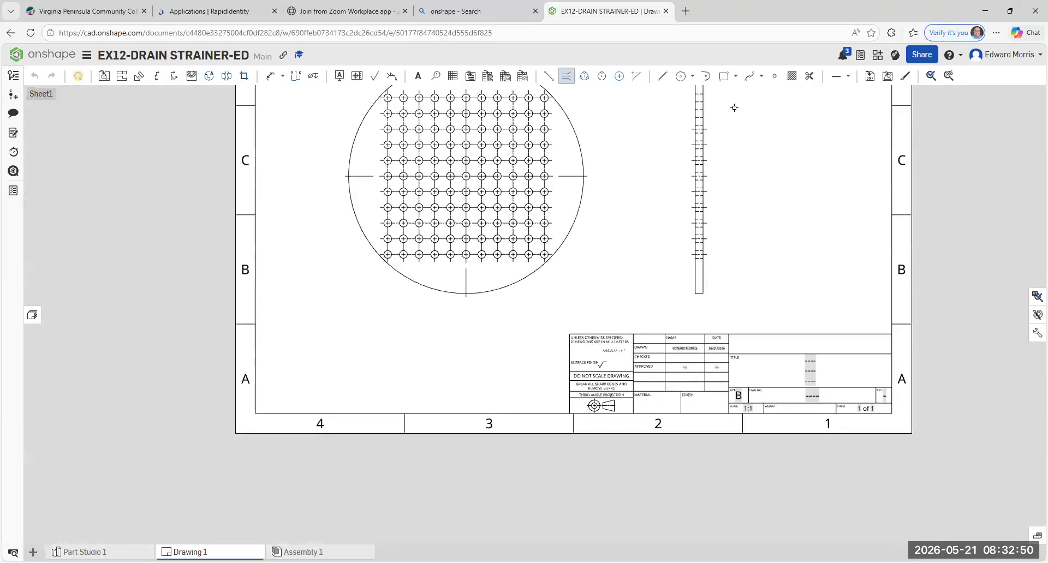
scroll(725, 94, up, 2)
scroll(728, 92, up, 2)
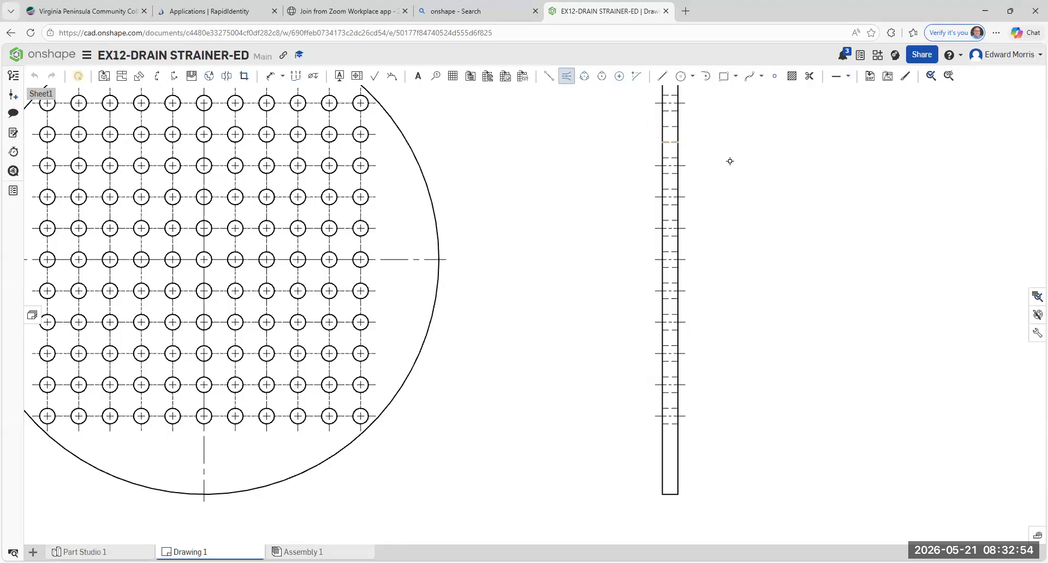
- Show the front view of the strainer disc as a shaded view
scroll(747, 329, down, 2)
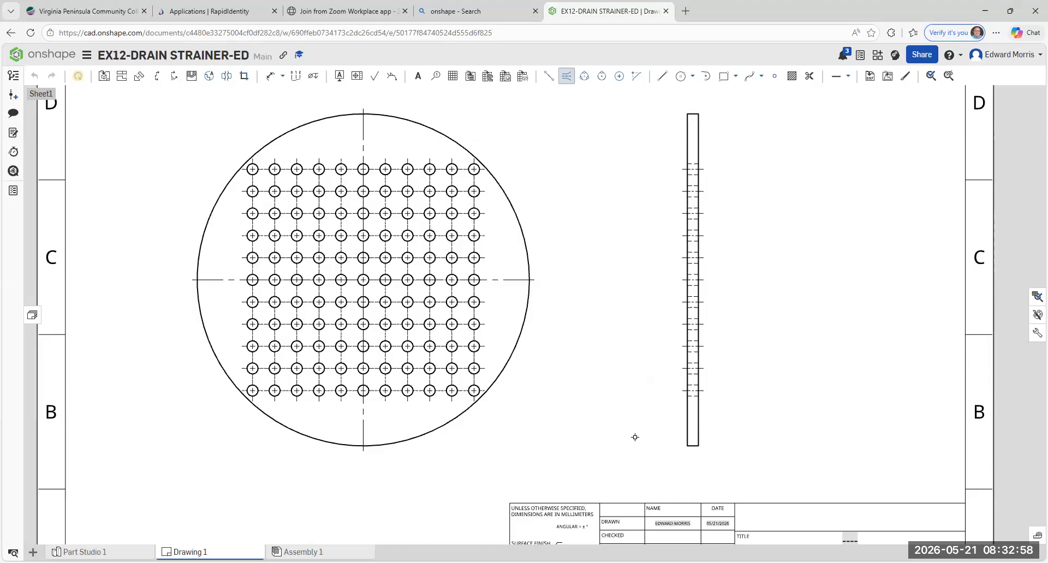
key(Escape)
right_click(193, 207)
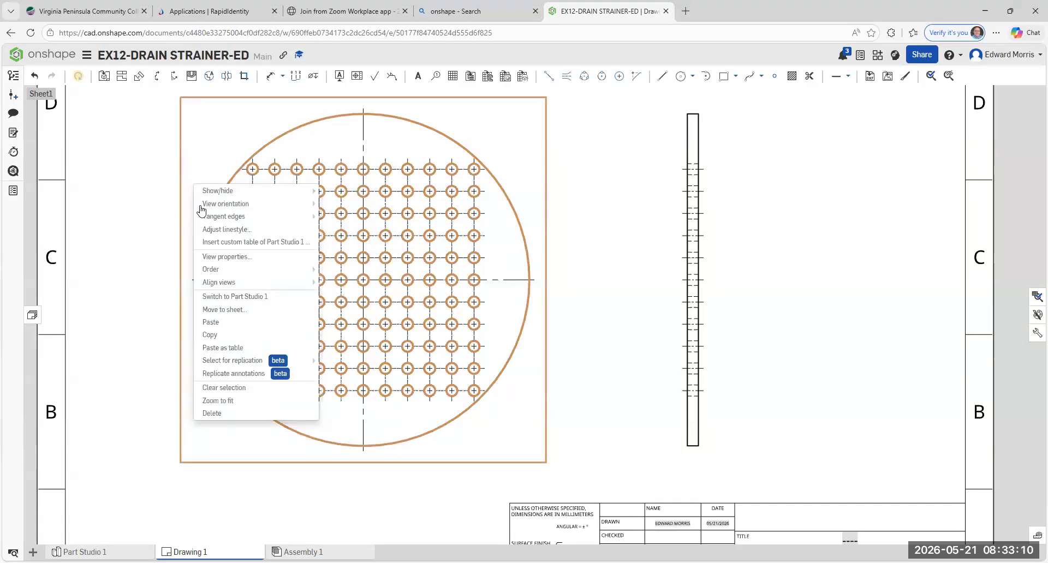
mouse_move(212, 196)
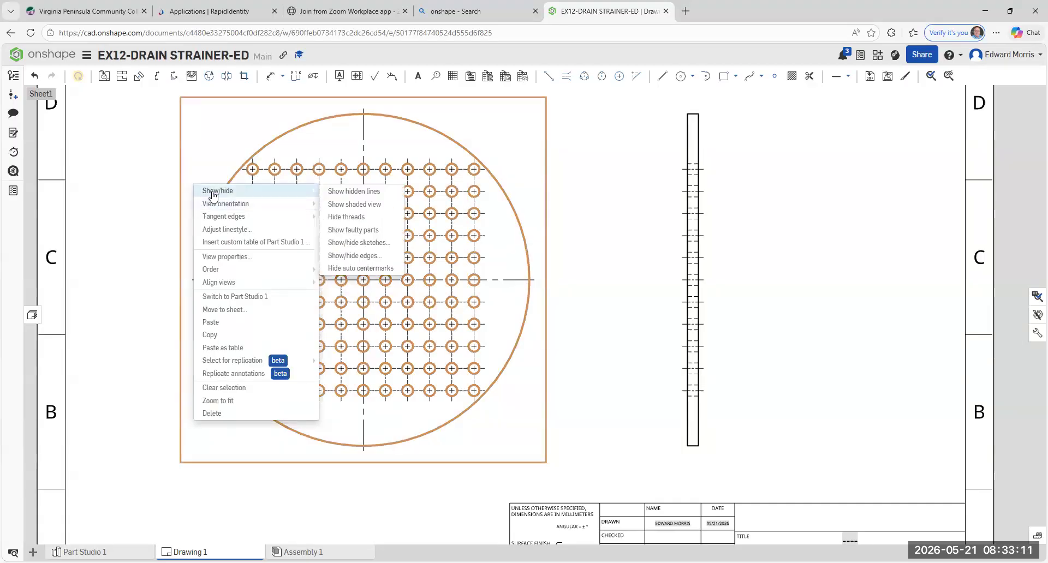
click(362, 206)
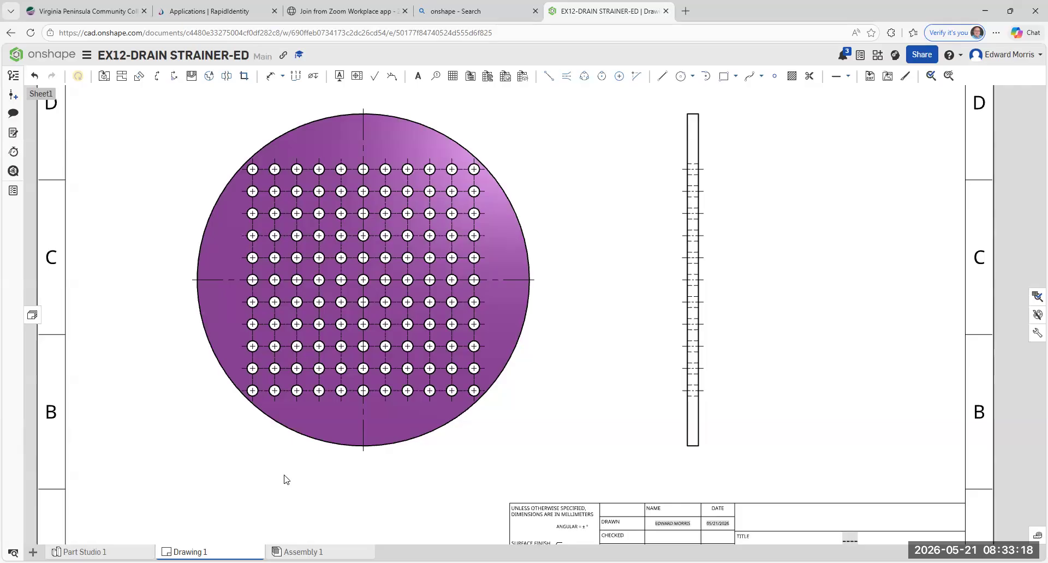
- Dimension the horizontal spacing between the ninth and tenth hole columns, placing the dimension above the disc
scroll(582, 351, down, 3)
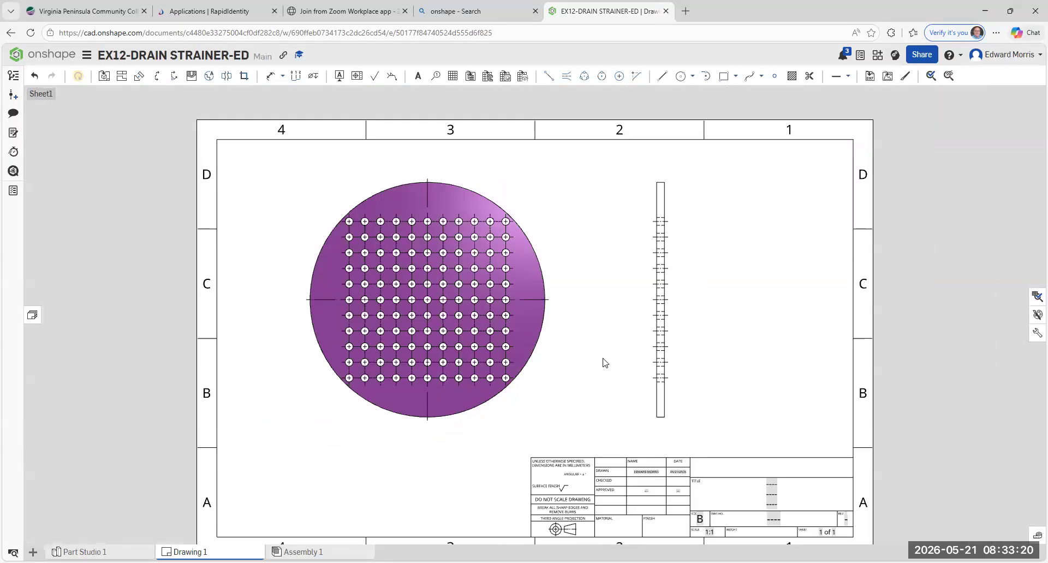
scroll(600, 364, down, 2)
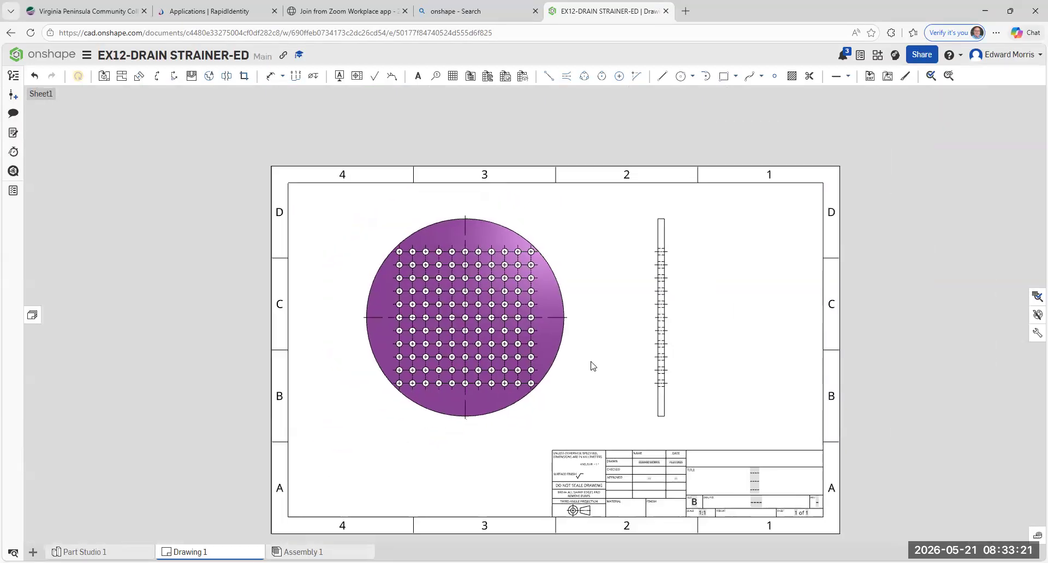
click(269, 79)
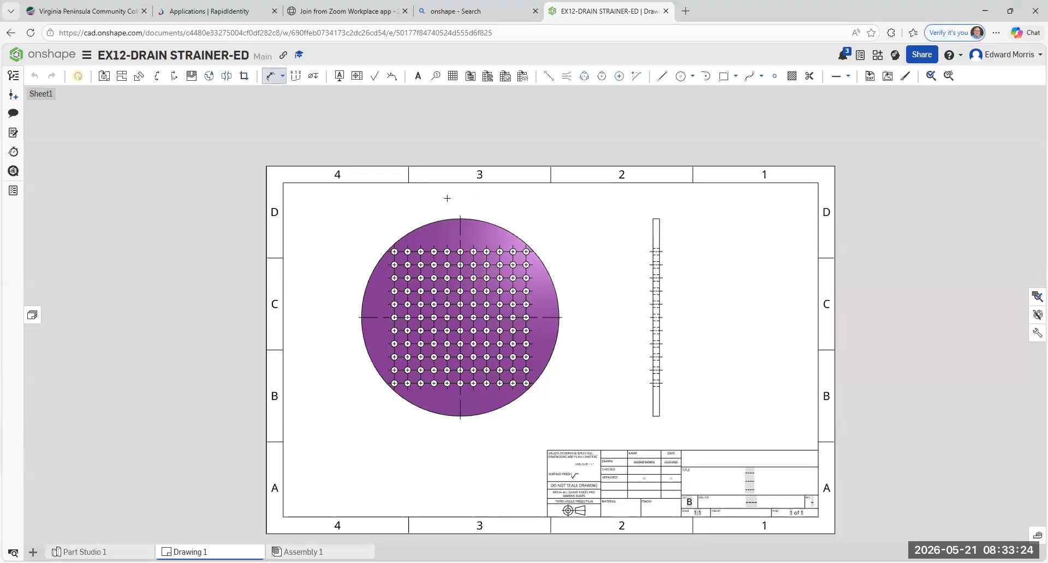
scroll(511, 237, up, 5)
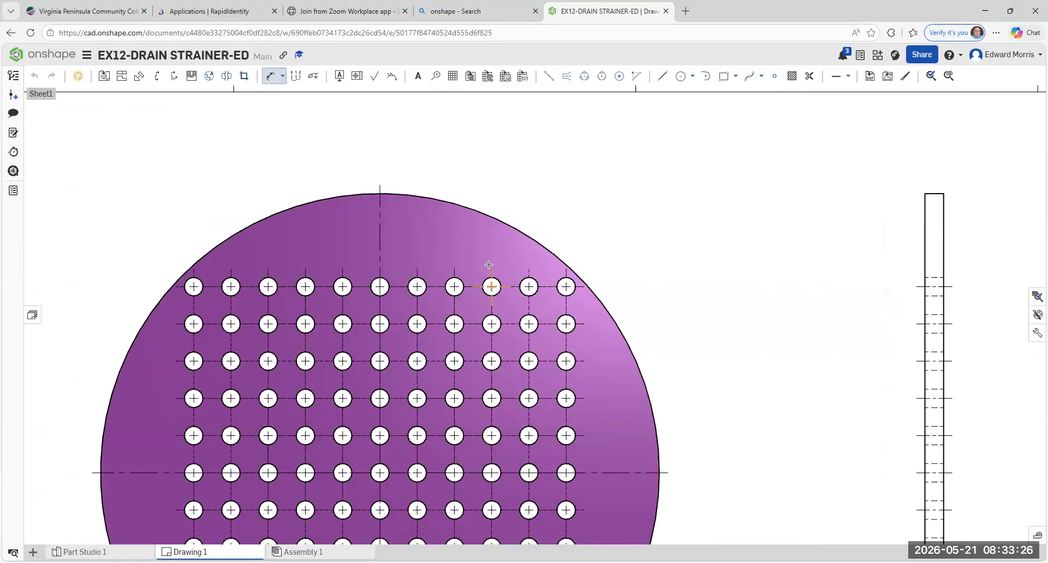
click(491, 269)
click(508, 173)
scroll(581, 233, up, 2)
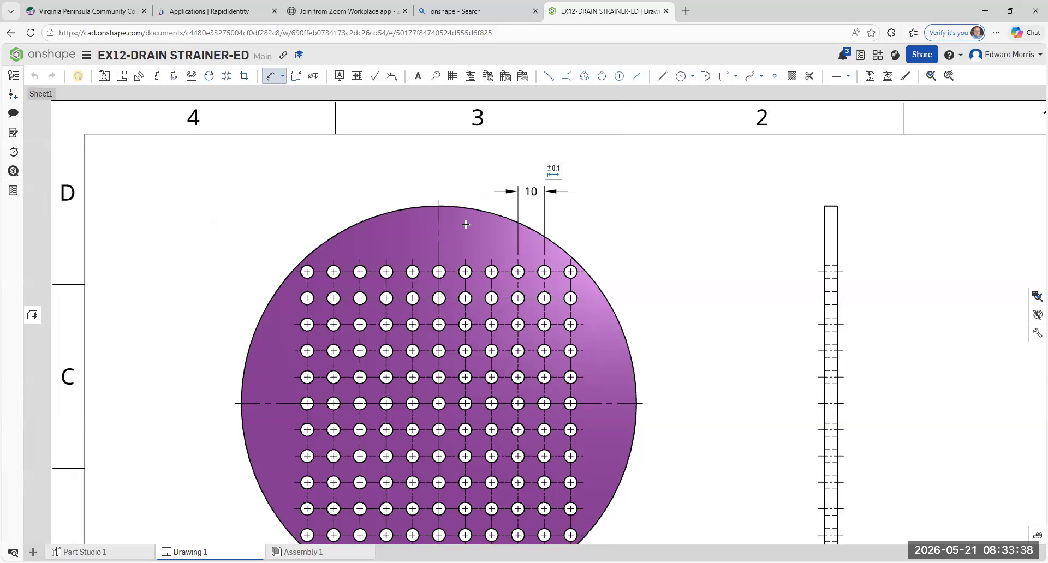
- Dimension the vertical spacing between the second and third hole rows, placing the dimension to the right of the disc
click(270, 76)
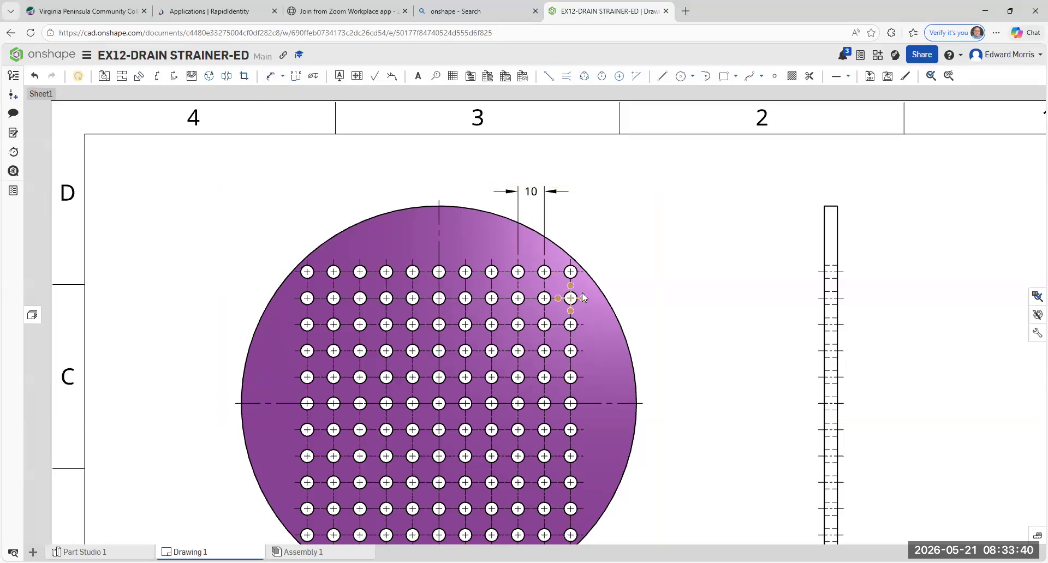
click(584, 297)
click(582, 324)
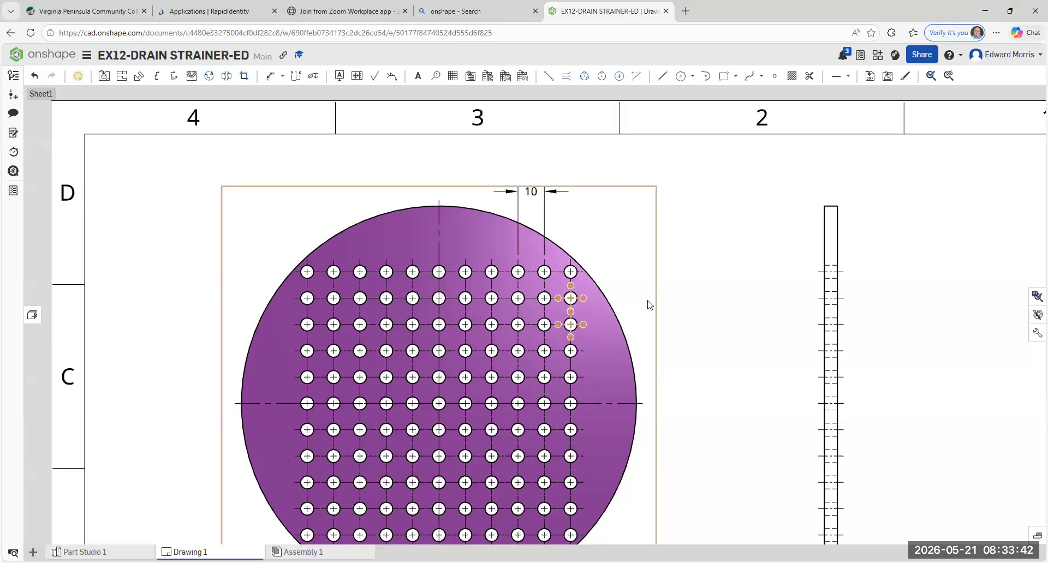
click(270, 76)
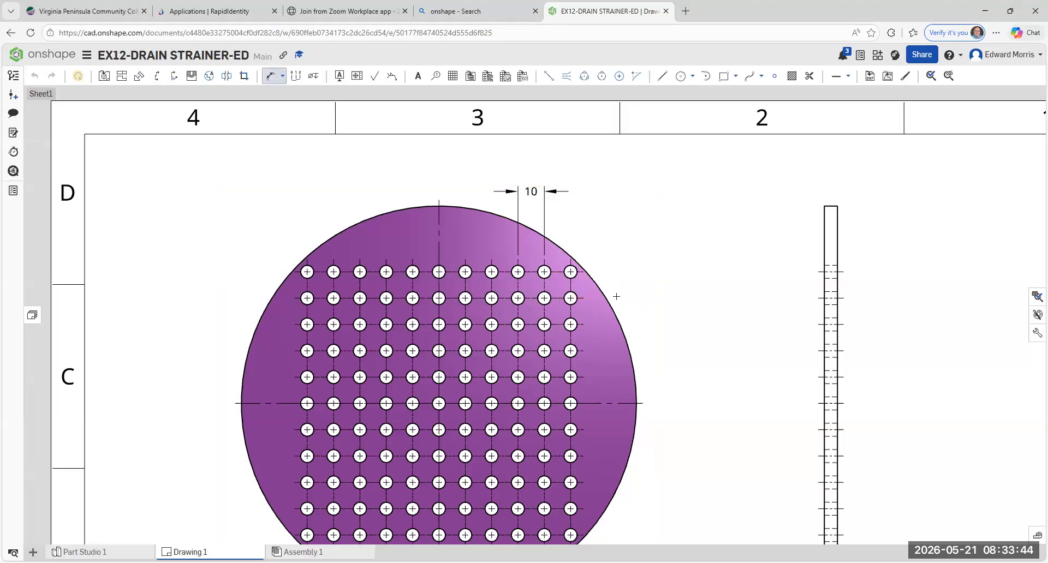
click(583, 325)
click(642, 312)
- Add a diameter dimension to the rightmost hole of the middle row, placing its text outside the disc at the lower right
click(282, 76)
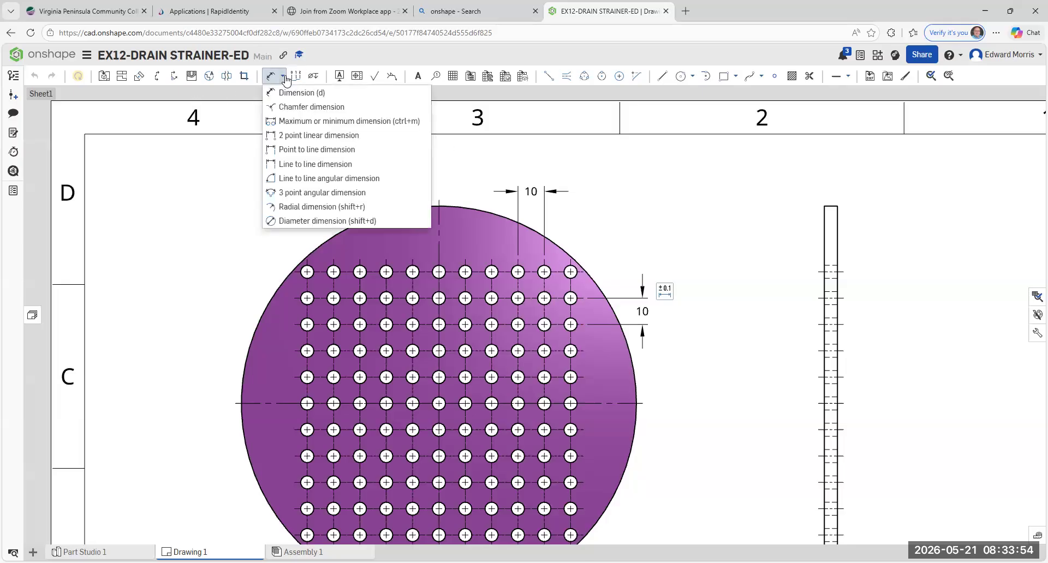
click(294, 222)
scroll(665, 406, down, 2)
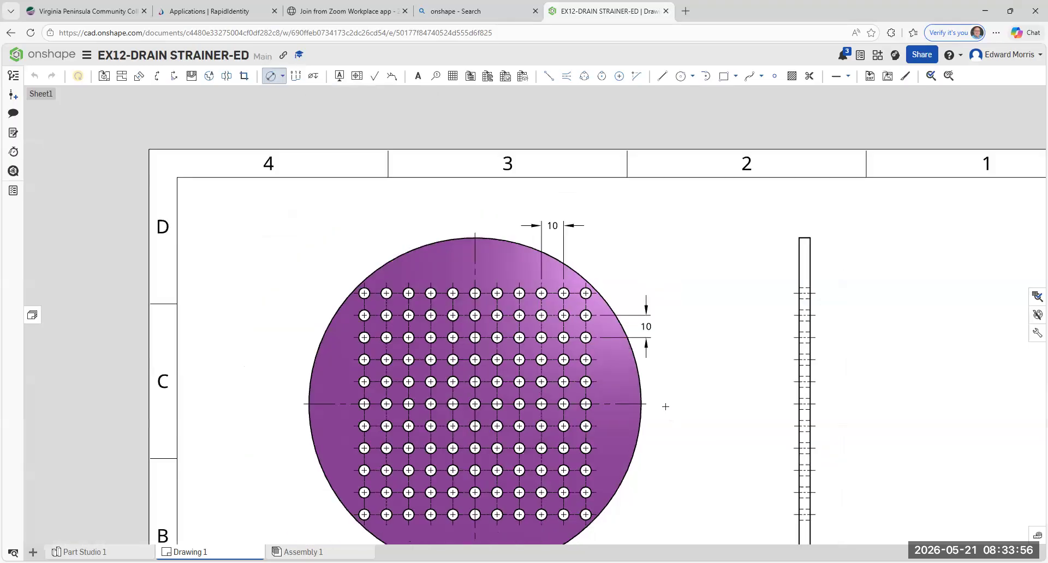
scroll(666, 402, up, 1)
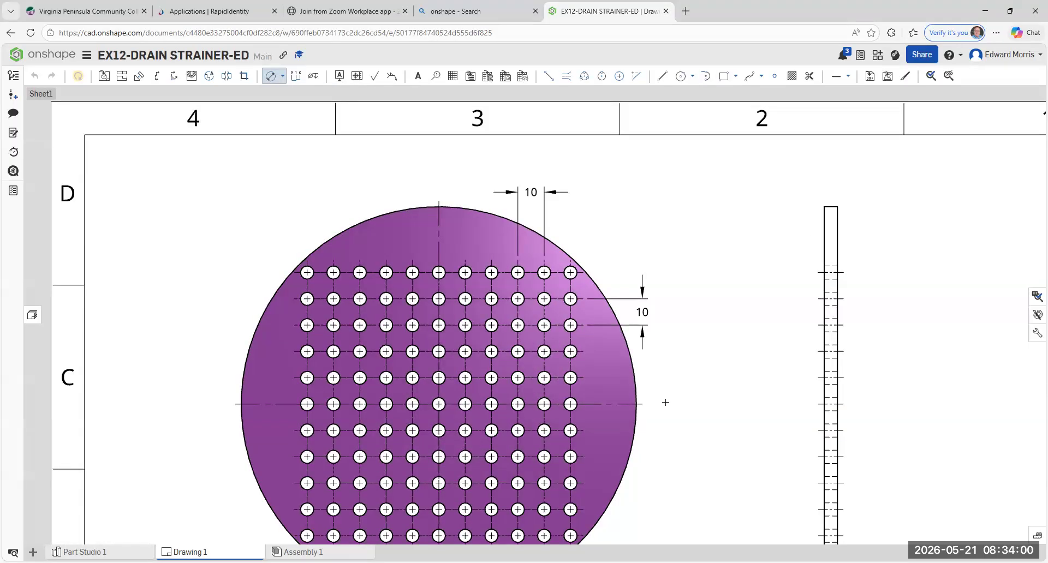
scroll(577, 408, up, 1)
click(575, 408)
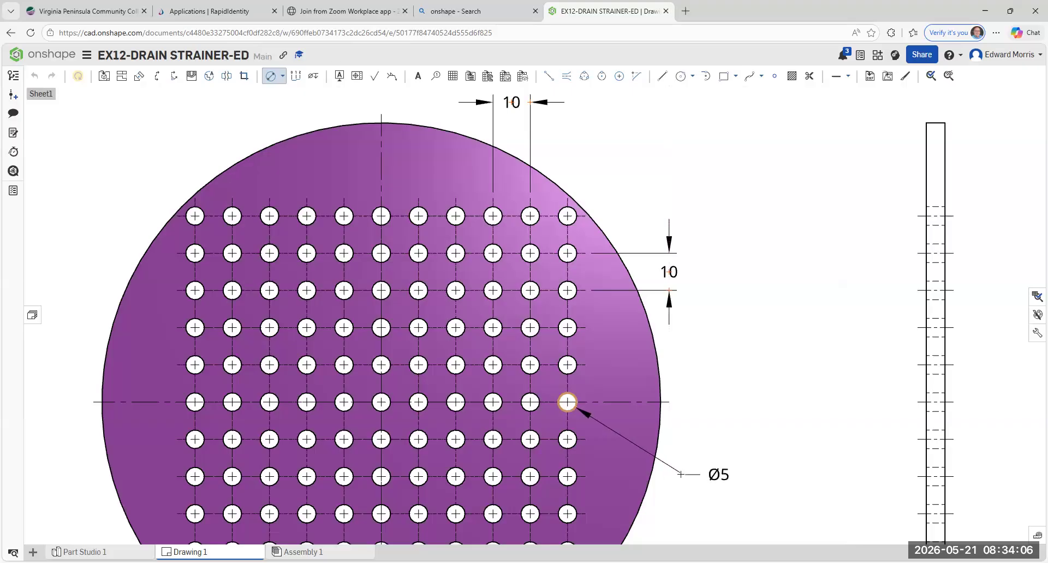
click(687, 424)
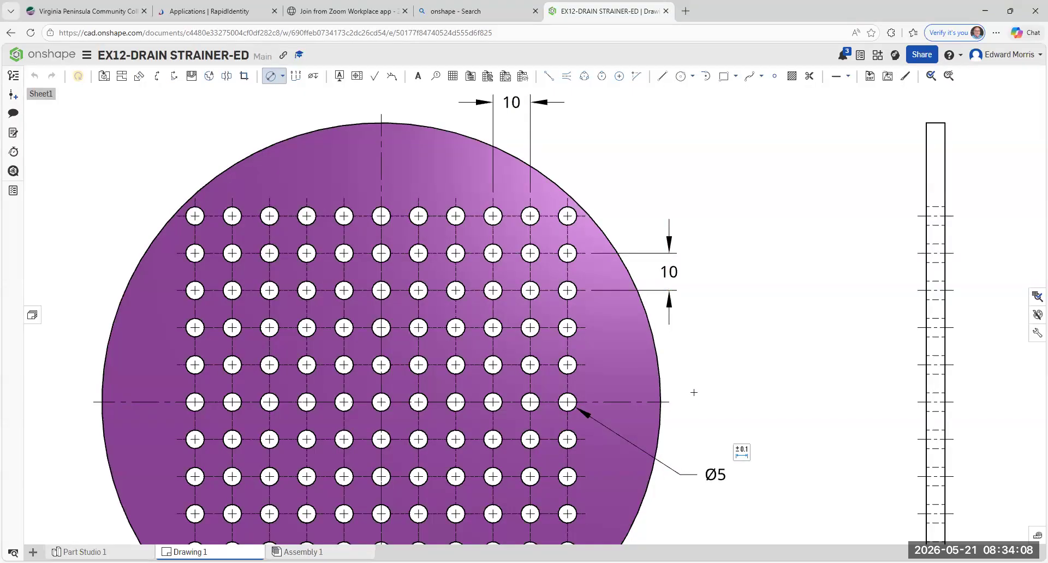
key(Escape)
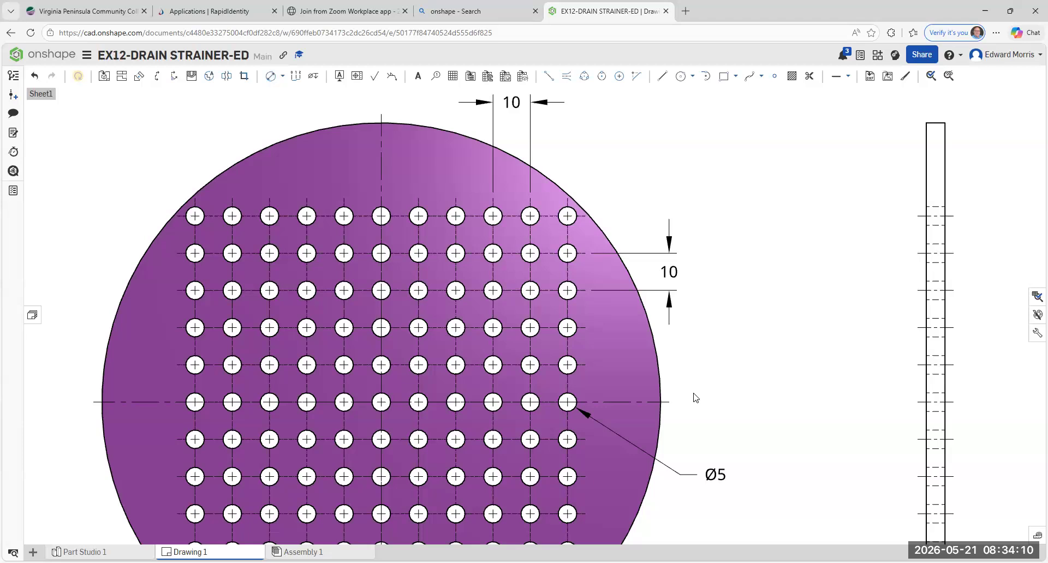
- Add a diameter dimension to the disc's outer edge, placing its text at the disc's lower right
scroll(697, 432, down, 3)
middle_drag(669, 426, 540, 316)
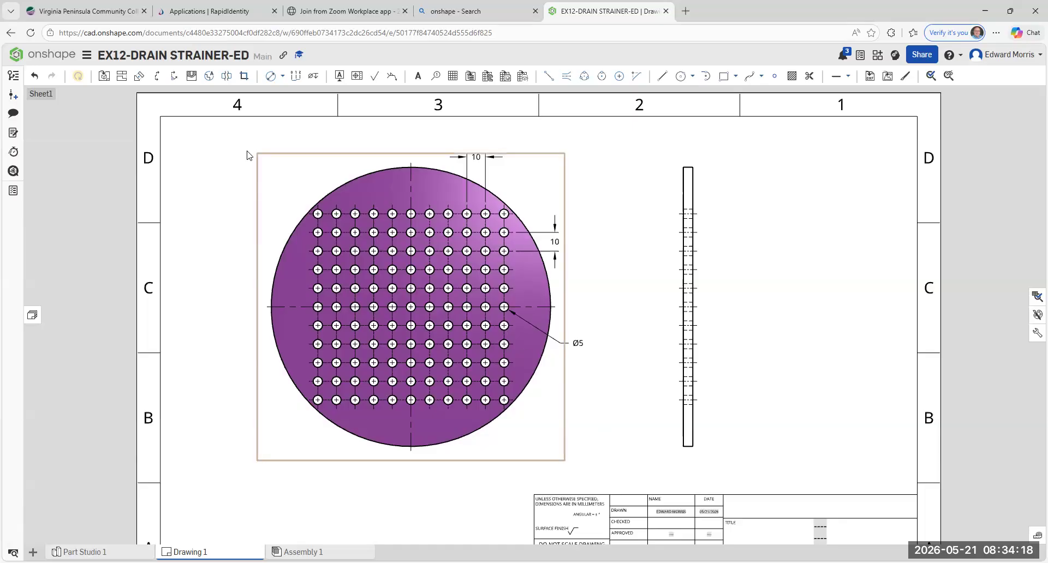
click(282, 76)
click(306, 221)
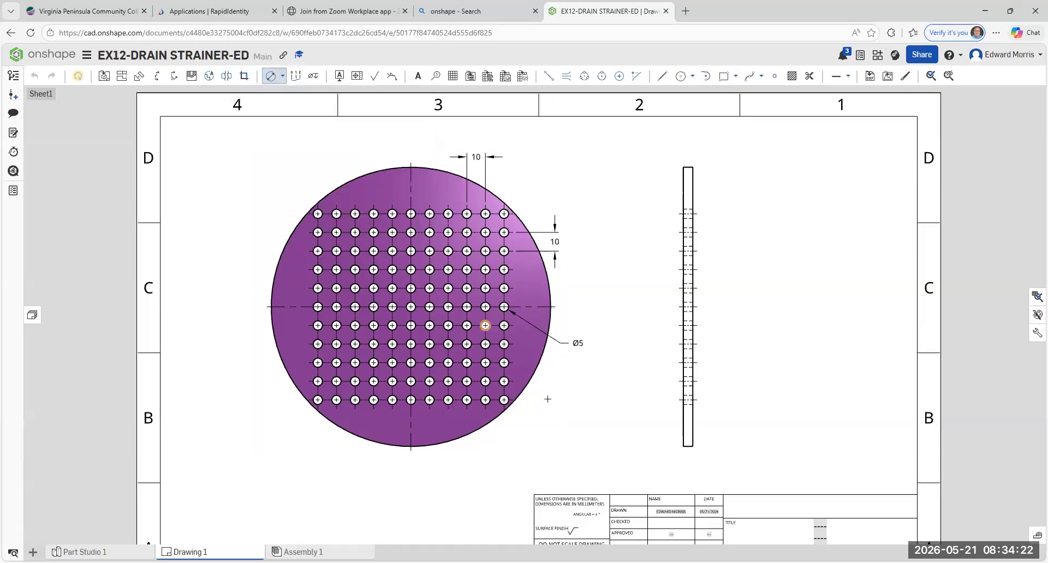
click(521, 394)
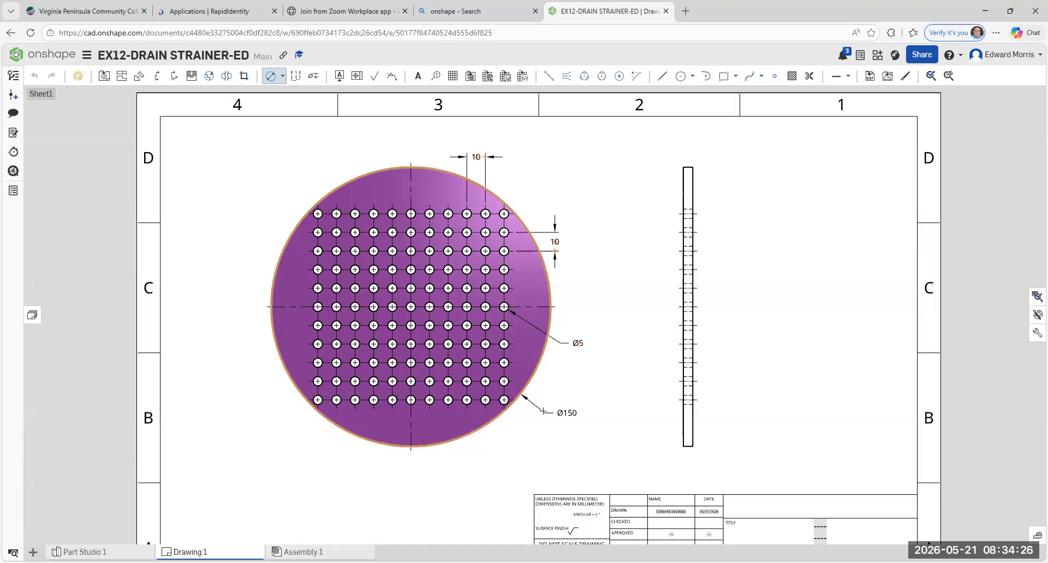
click(542, 410)
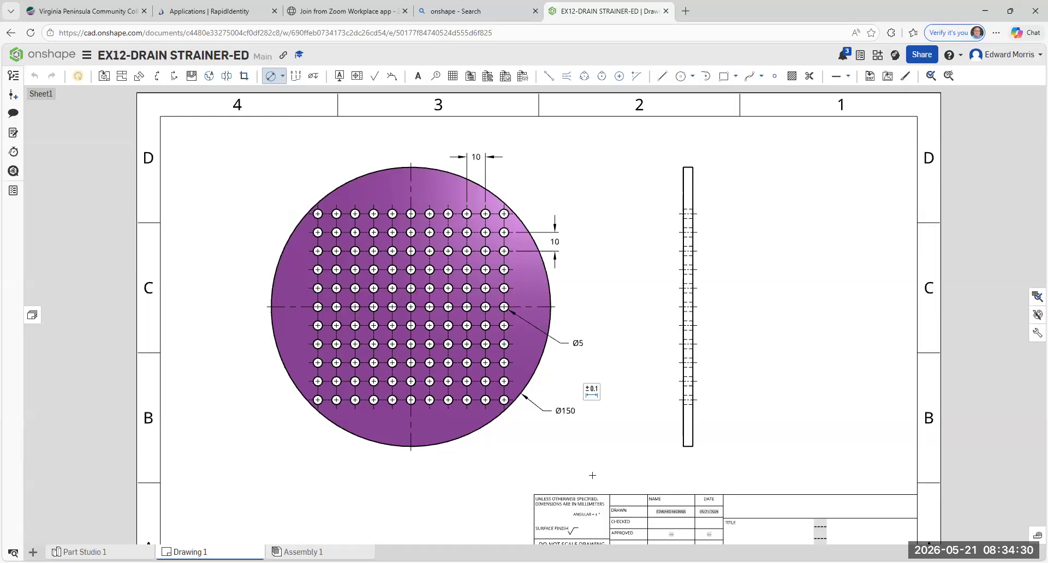
key(Escape)
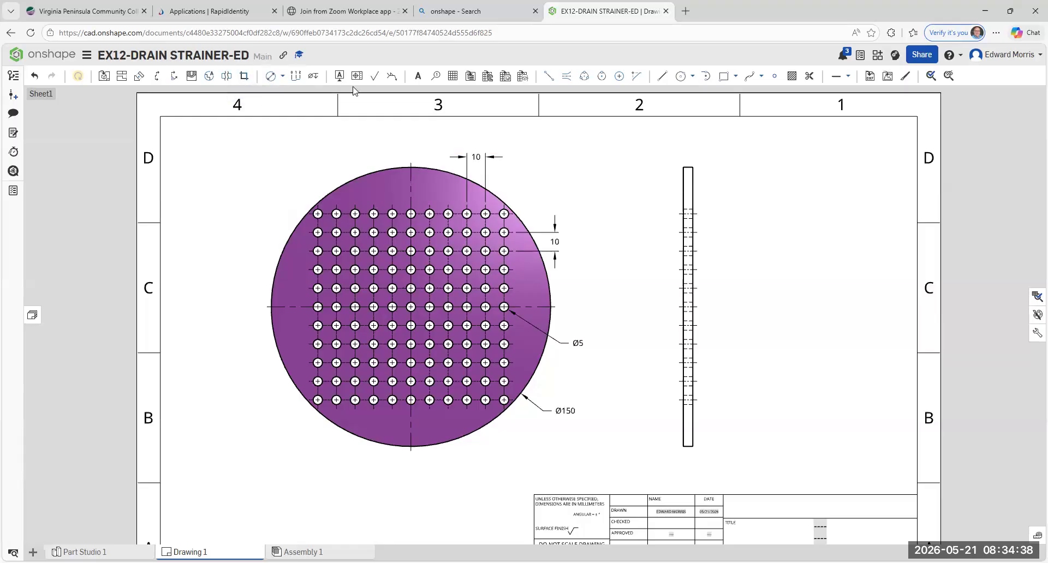
- Dimension the disc's thickness between the two bottom corners of the side view, placing the text below and to the right
click(282, 76)
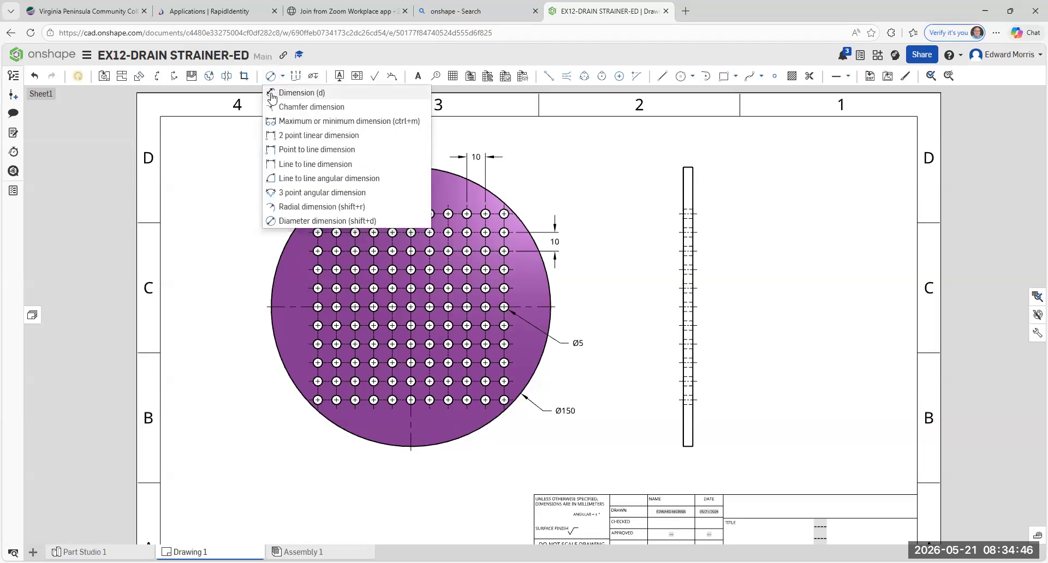
click(284, 77)
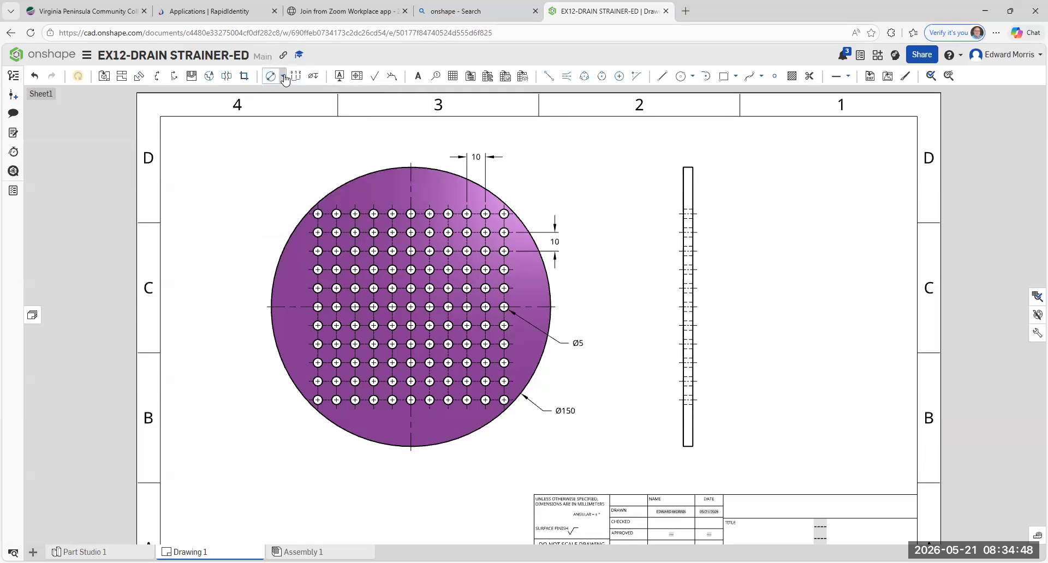
click(283, 77)
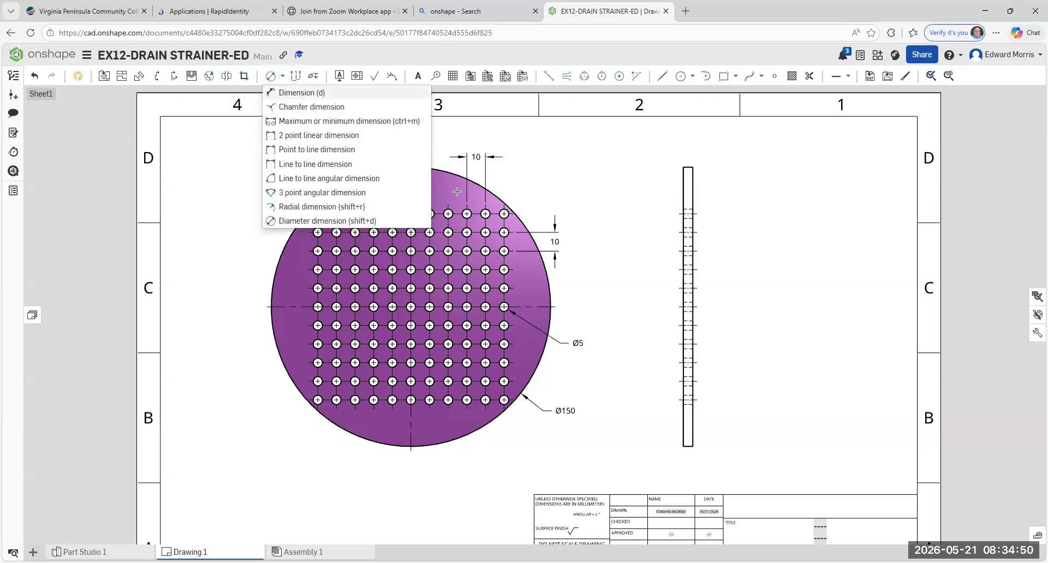
click(273, 92)
click(683, 448)
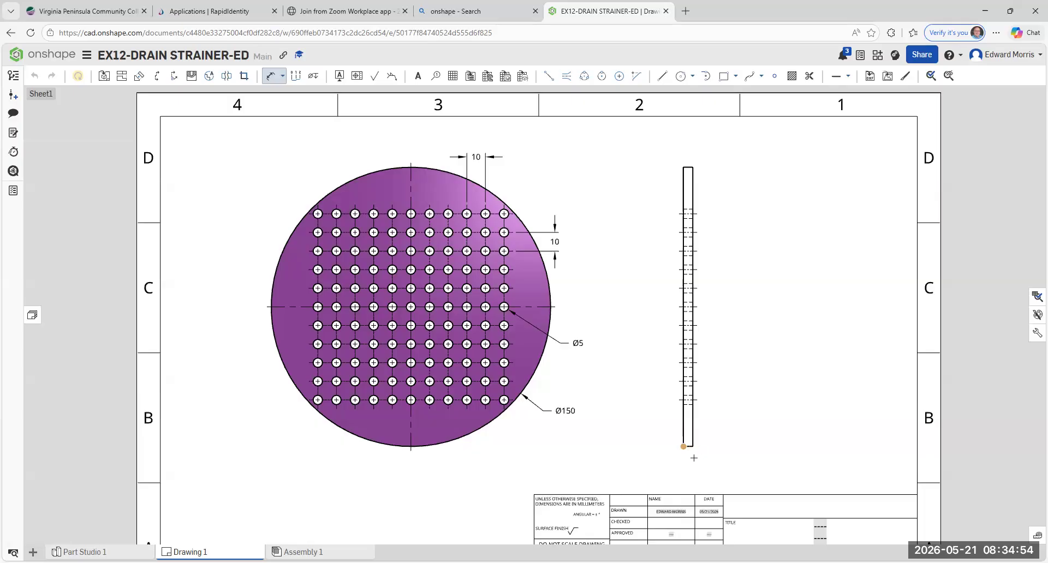
click(691, 446)
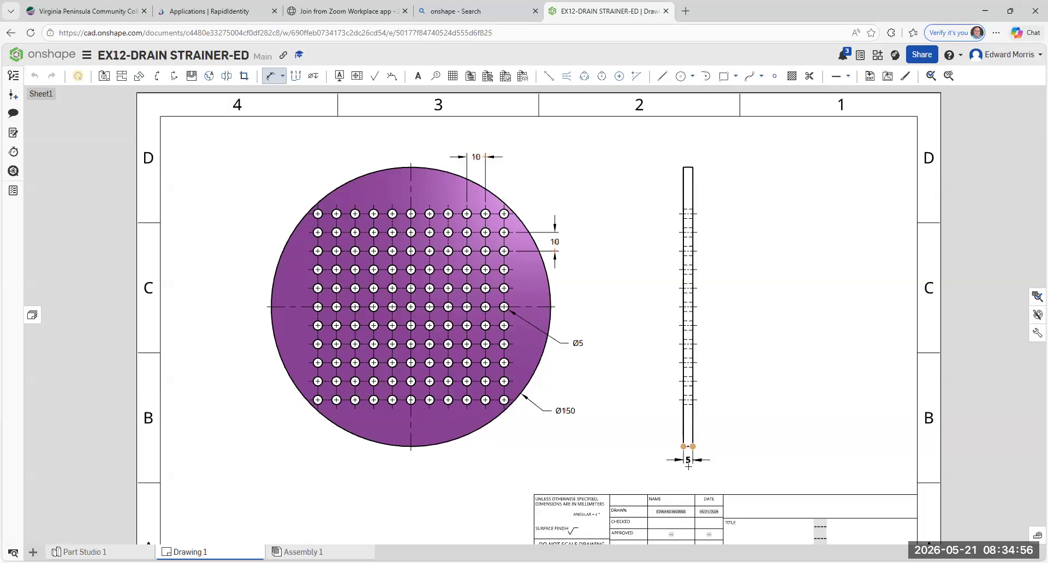
click(721, 464)
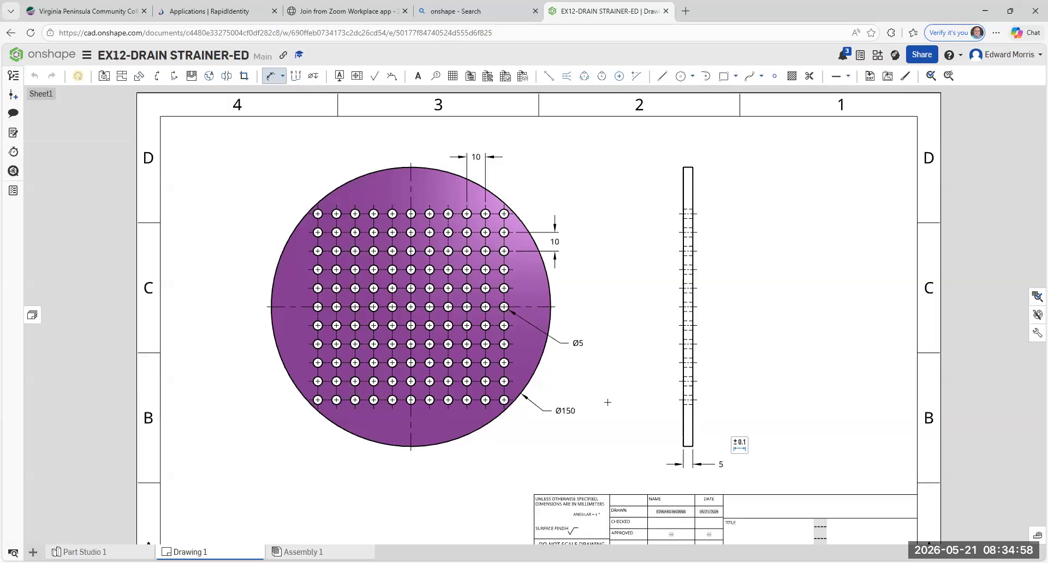
key(Escape)
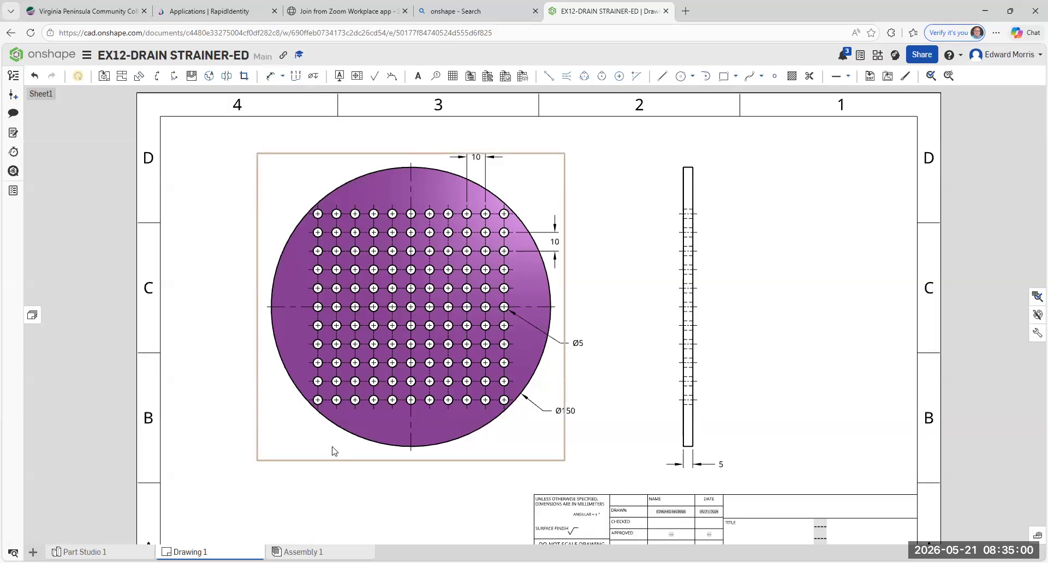
- Dimension the horizontal distance from the disc's vertical centerline to the leftmost hole column, placing the dimension below the front view
middle_drag(335, 447, 364, 394)
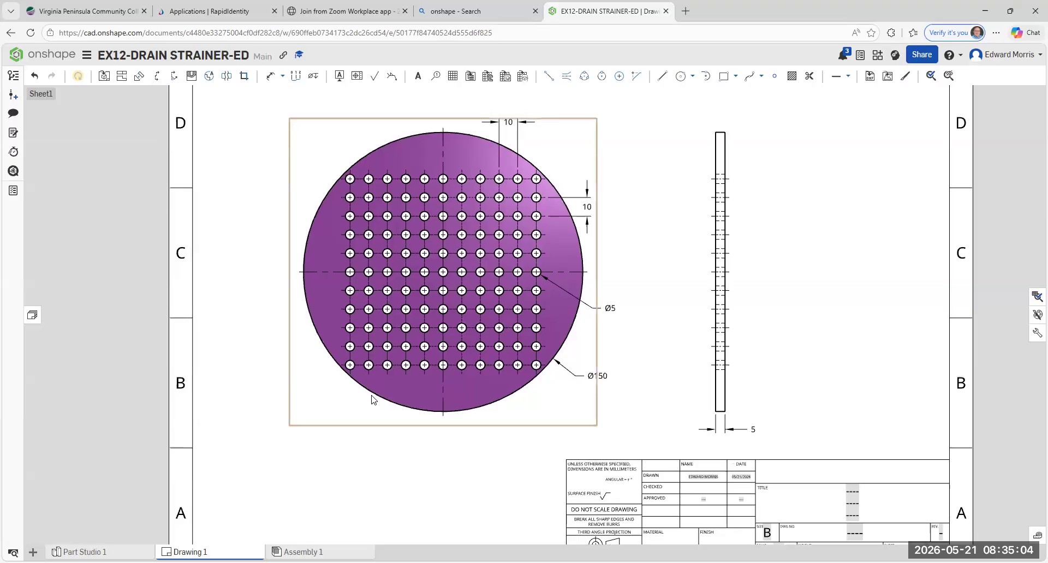
middle_drag(371, 399, 376, 462)
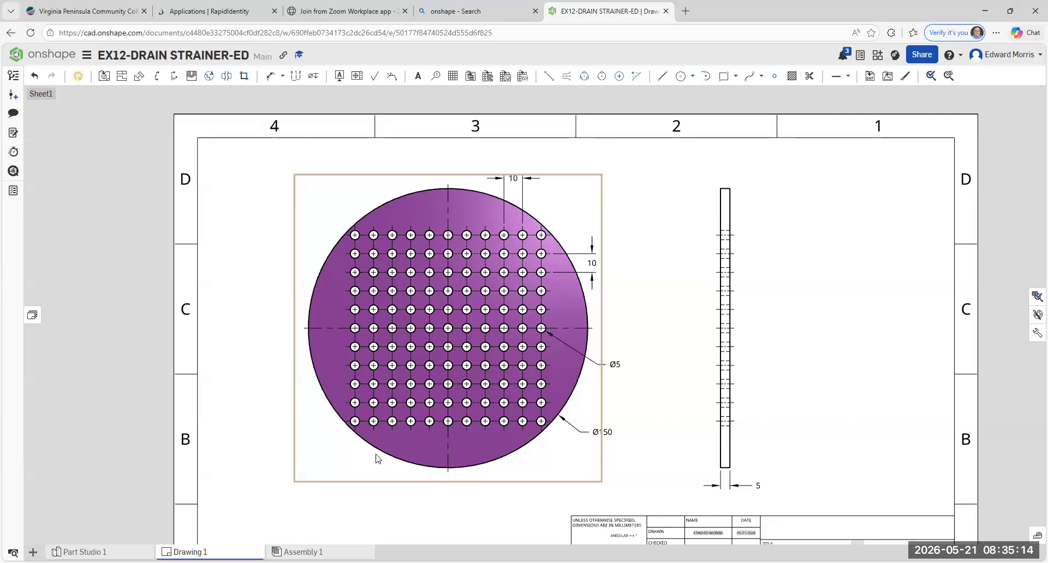
click(283, 77)
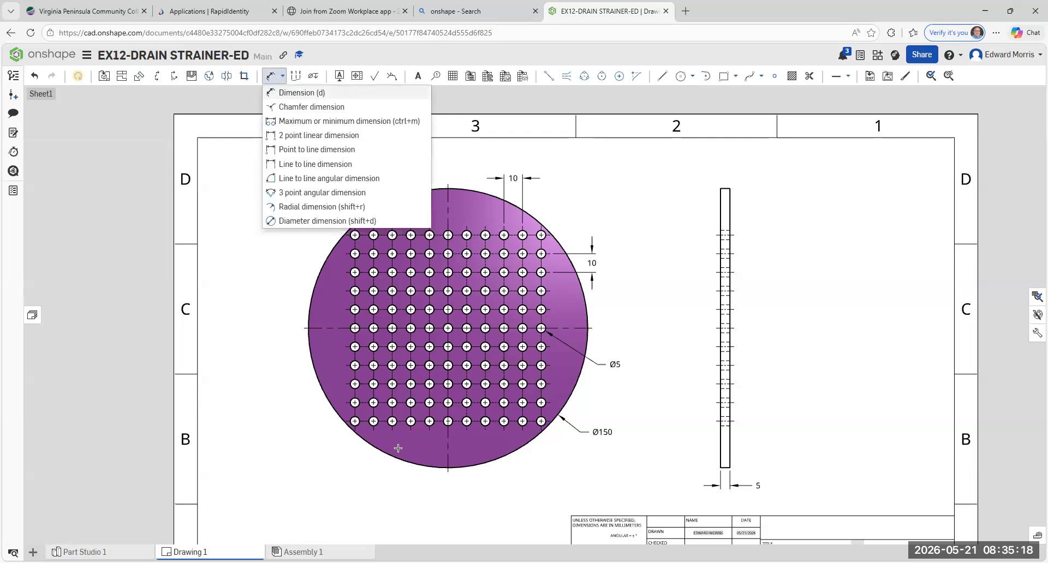
click(448, 472)
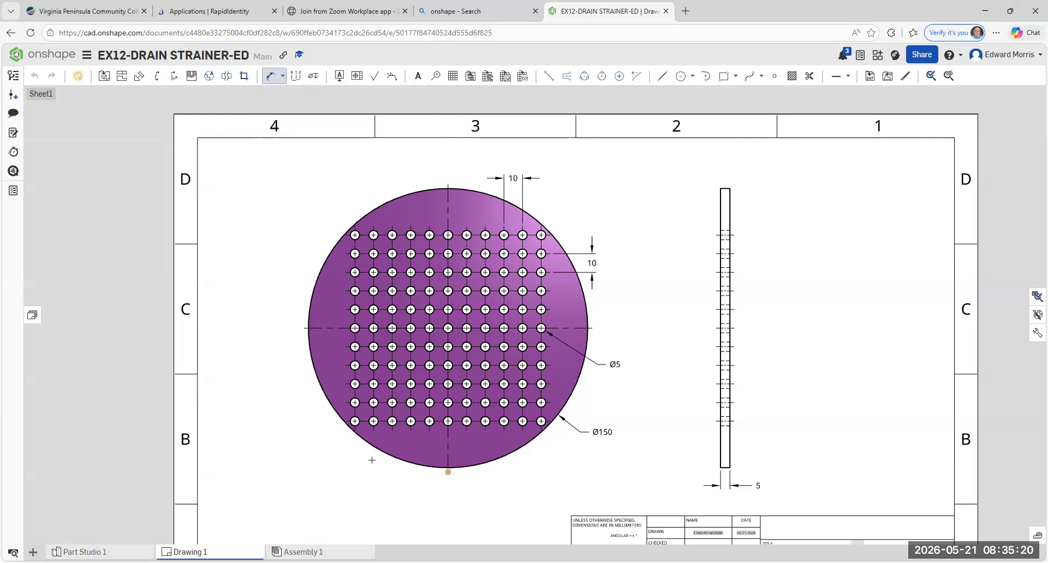
click(354, 429)
click(391, 493)
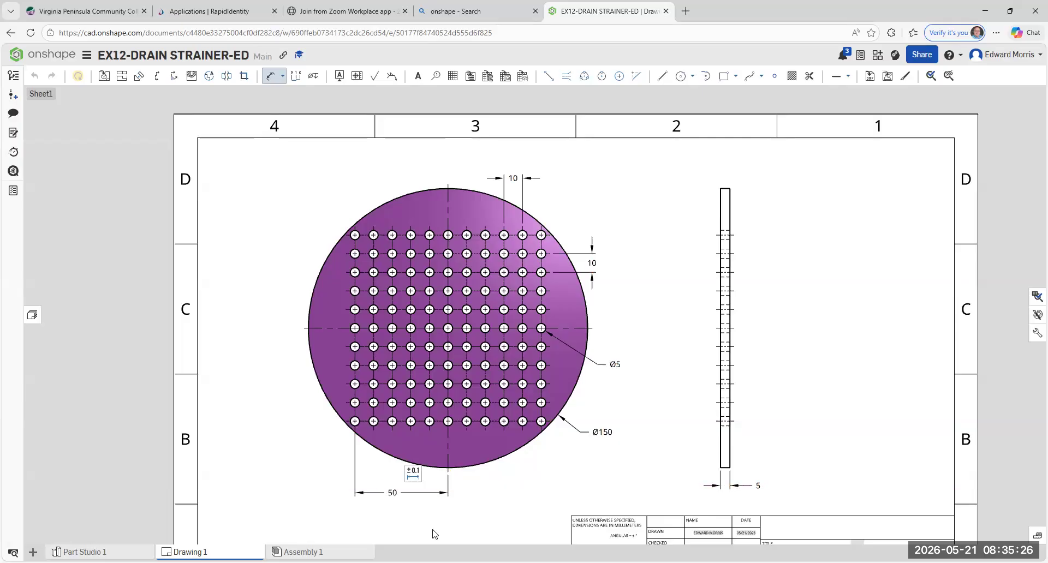
- Dimension the horizontal distance from the disc's vertical centerline to the rightmost hole column, aligned with the existing dimension below the front view
key(Escape)
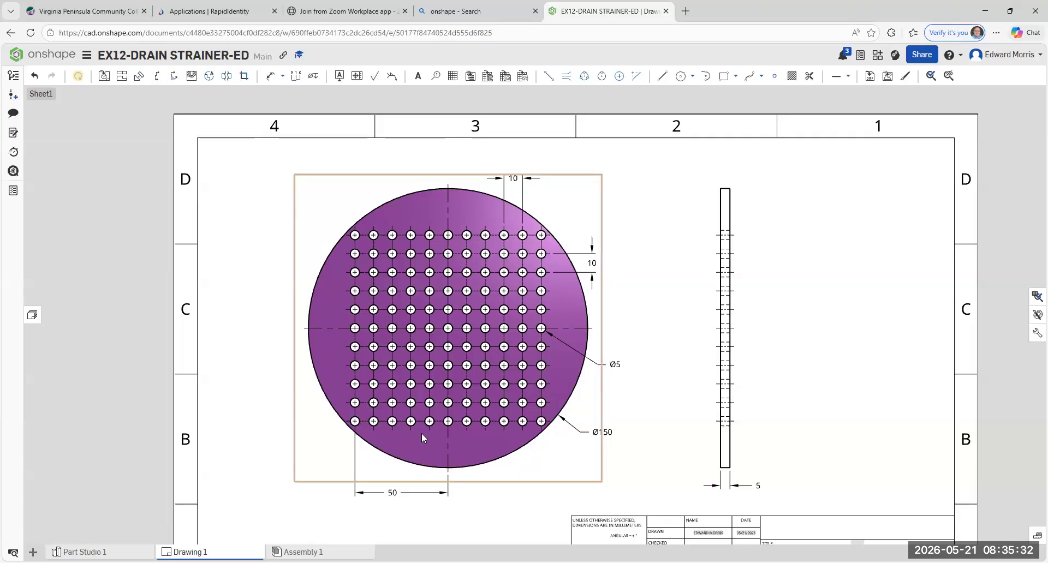
click(276, 76)
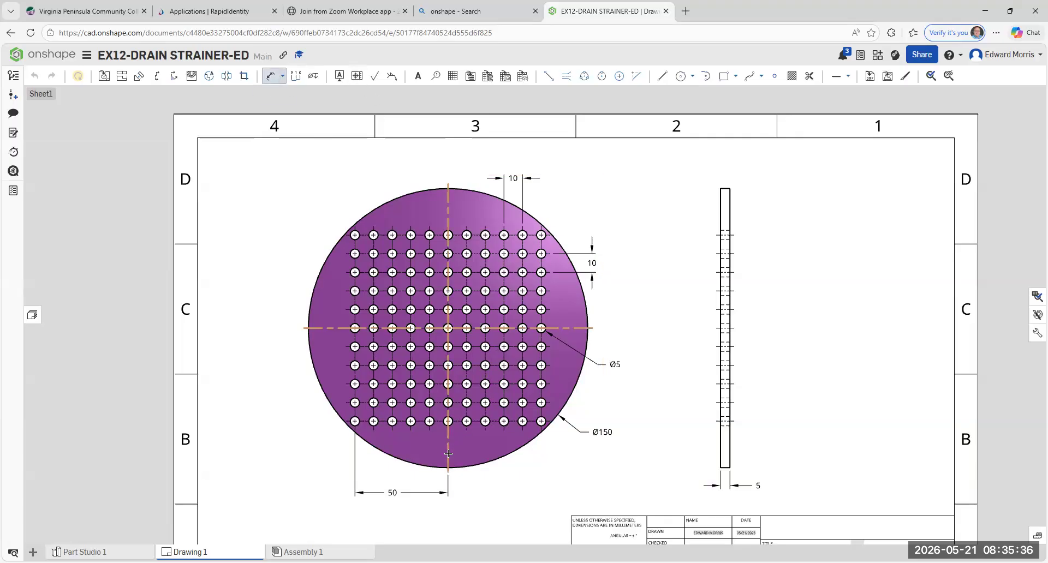
scroll(450, 431, up, 4)
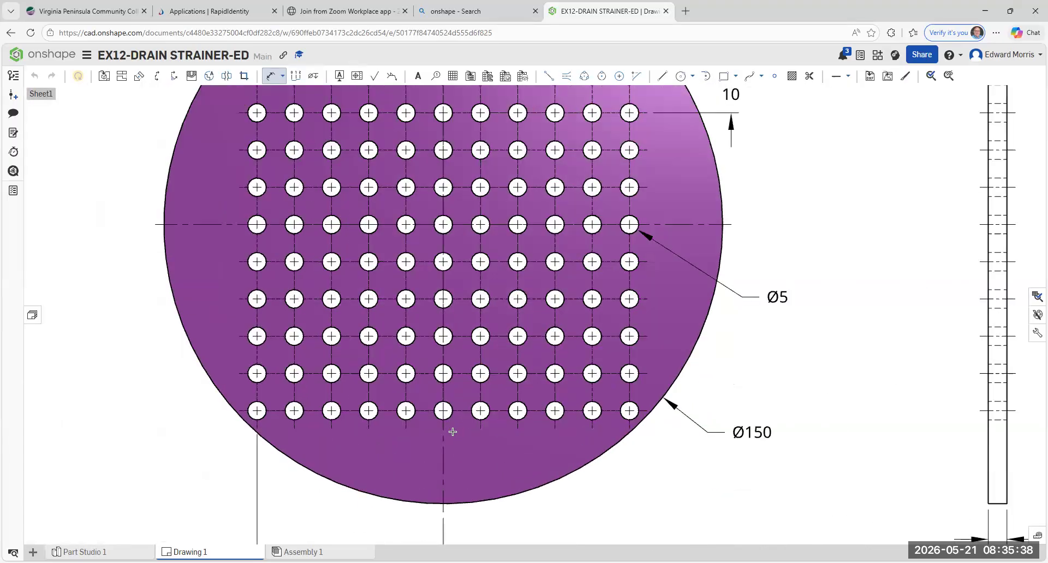
click(629, 428)
scroll(628, 430, down, 2)
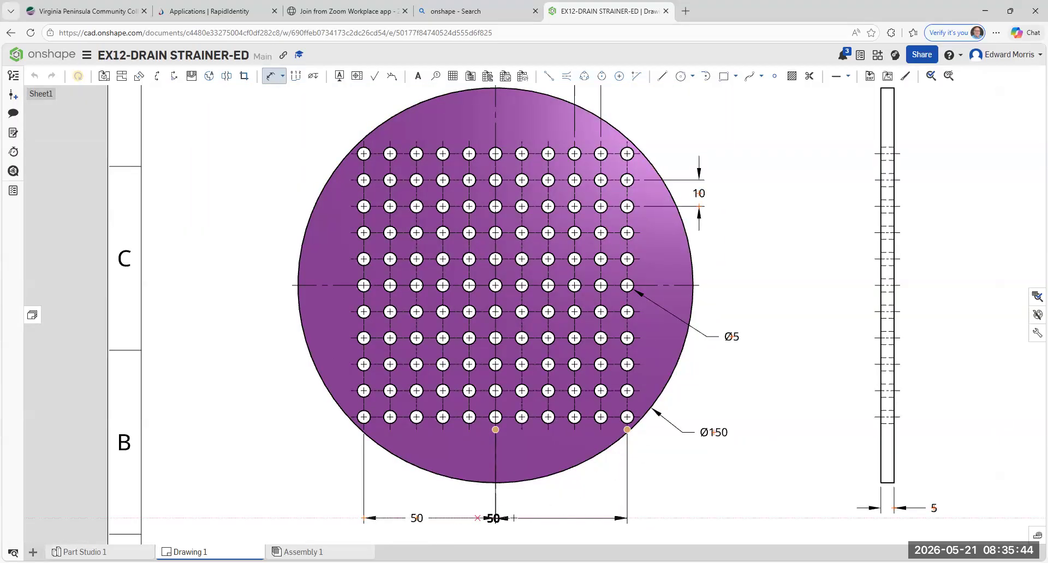
click(560, 517)
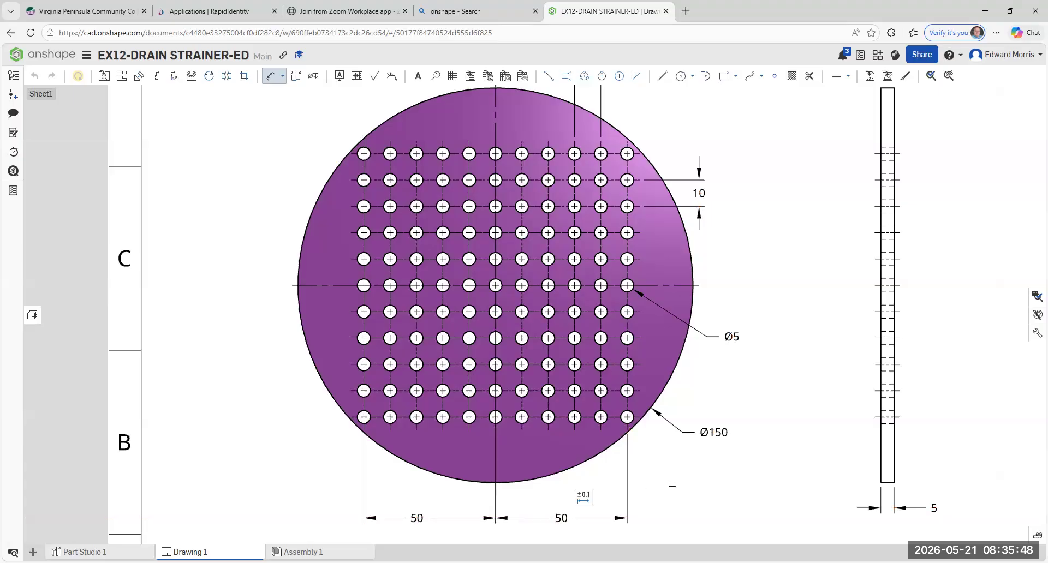
key(Escape)
- Dimension the vertical distance from the disc's horizontal centerline to the top hole row, placing the dimension left of the front view
scroll(677, 499, up, 2)
middle_drag(636, 414, 614, 382)
middle_drag(521, 431, 549, 478)
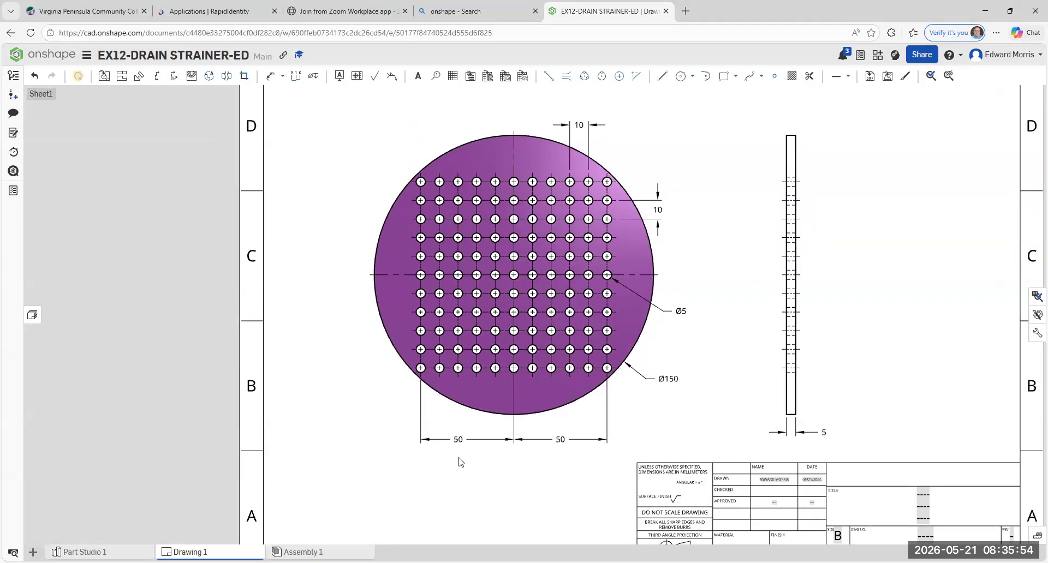
click(431, 440)
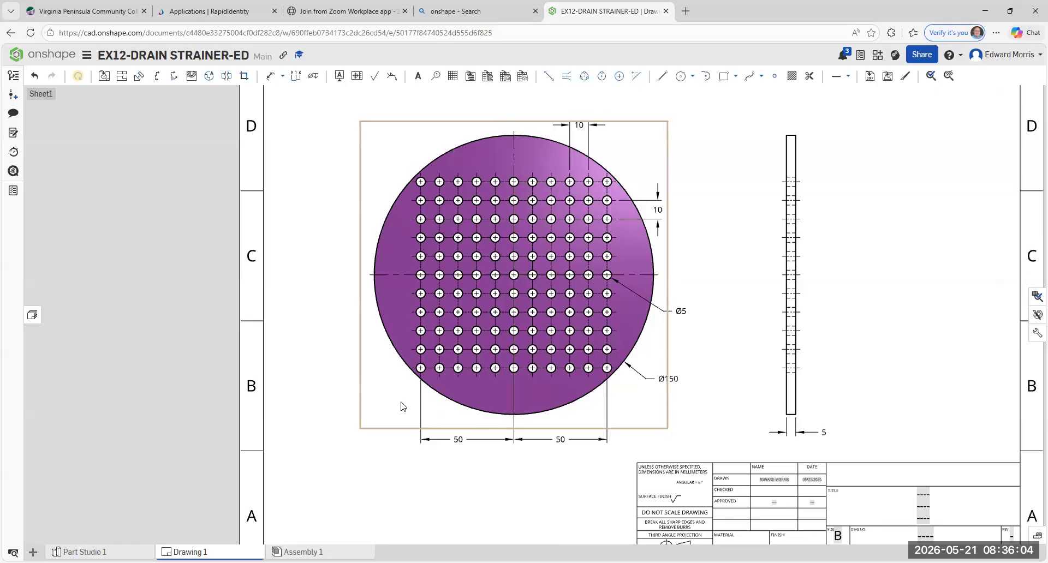
middle_drag(401, 406, 430, 445)
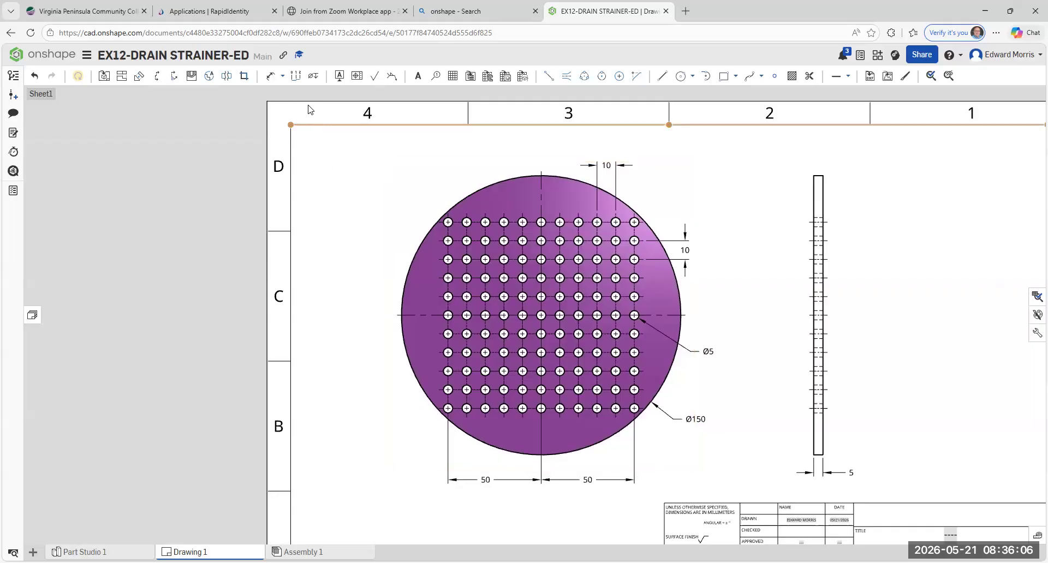
click(270, 76)
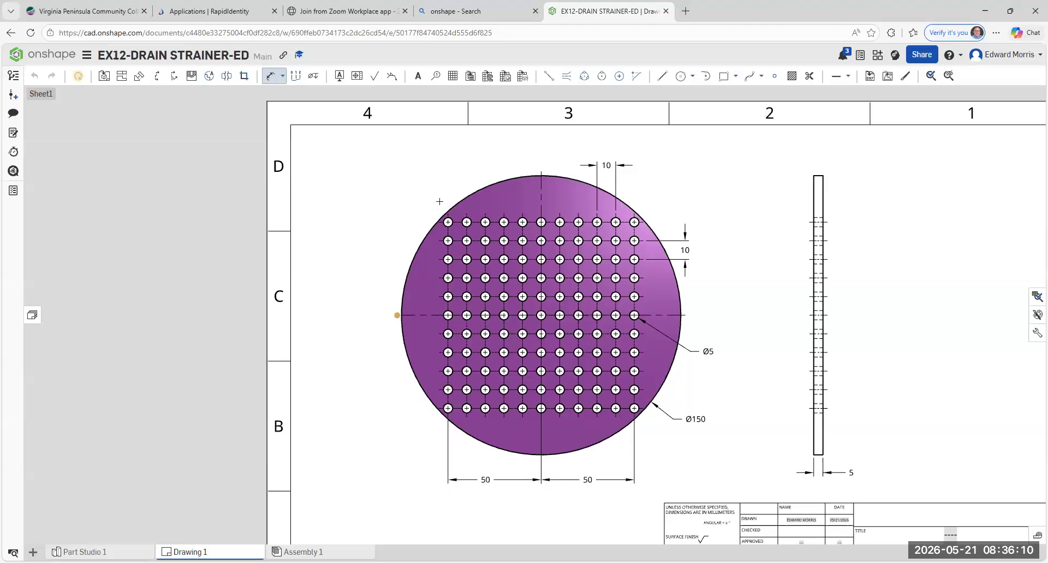
click(439, 222)
click(378, 260)
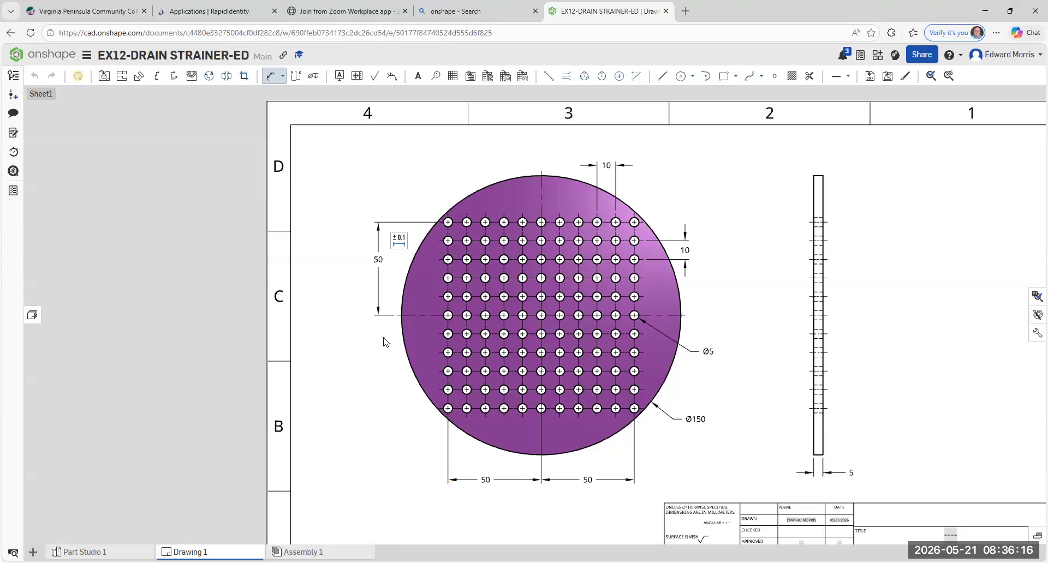
key(Escape)
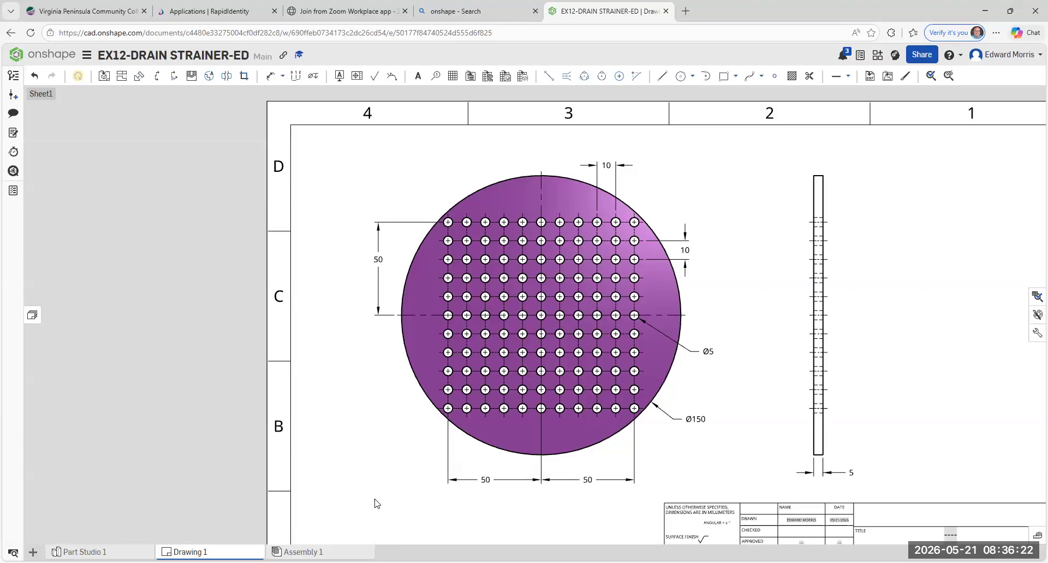
- Dimension the vertical distance from the horizontal centerline to the bottom hole row, aligned with the upper dimension left of the disc
click(282, 76)
click(283, 86)
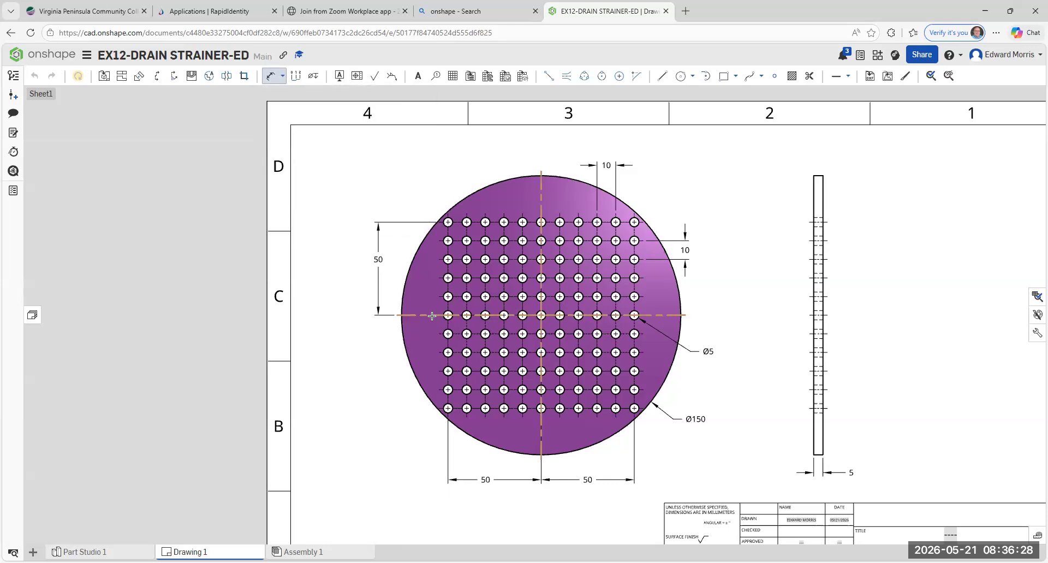
click(396, 315)
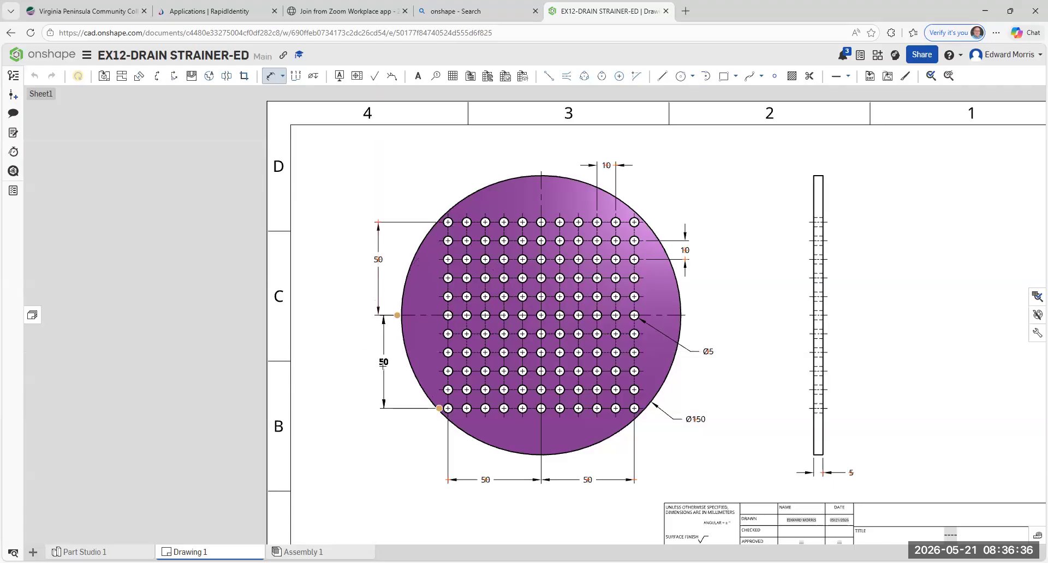
click(378, 365)
key(Escape)
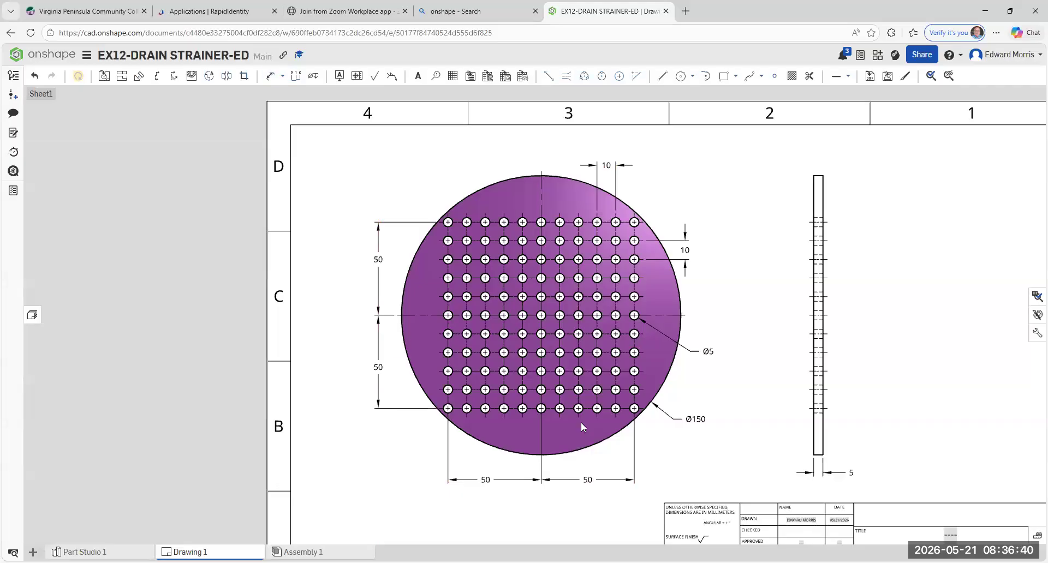
- Move the side view a little closer to the front view to free space on the sheet beside it
middle_drag(643, 318, 610, 304)
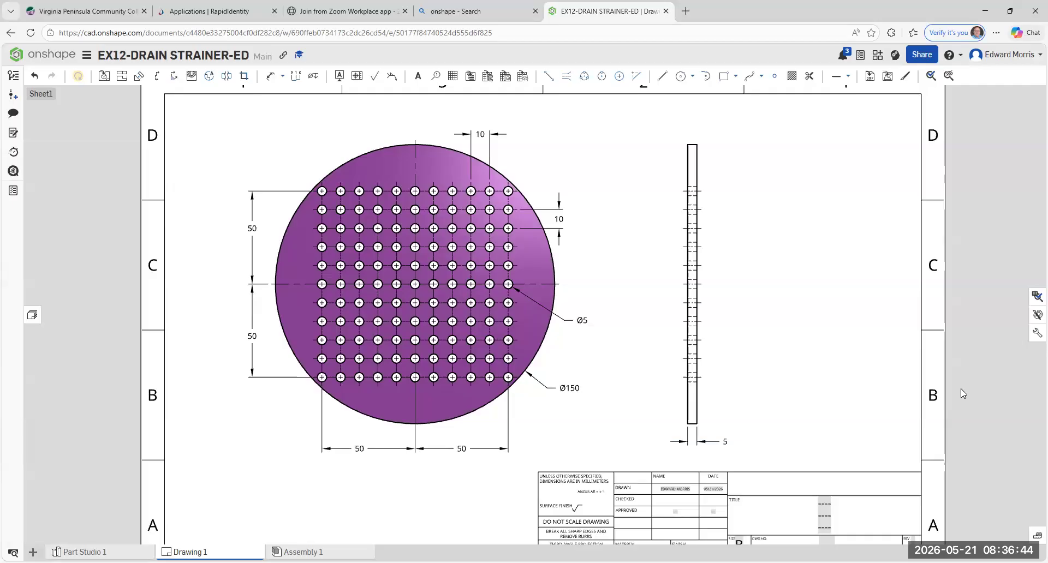
scroll(535, 261, up, 1)
middle_drag(641, 254, 651, 259)
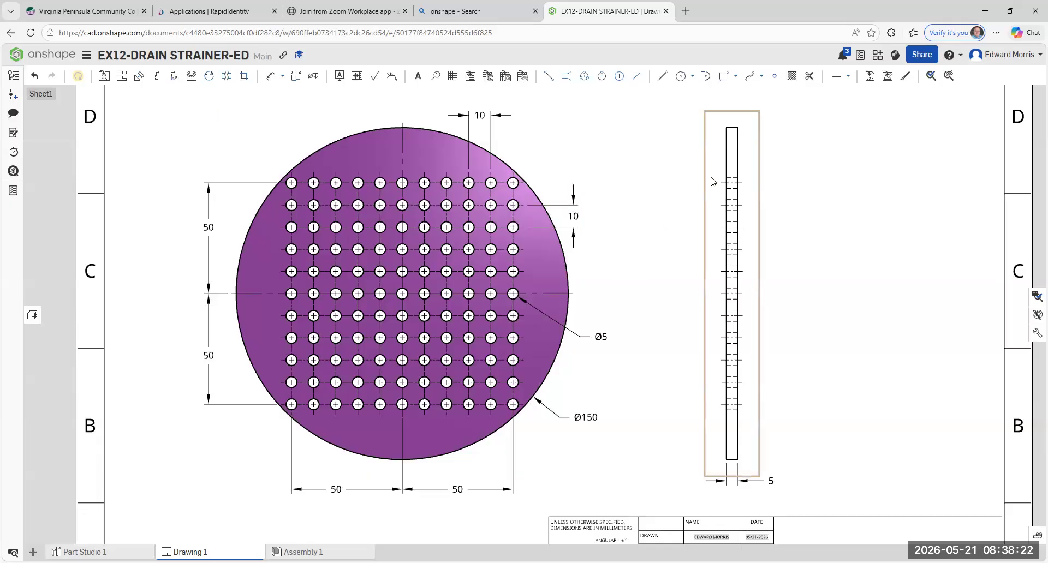
drag(707, 179, 671, 176)
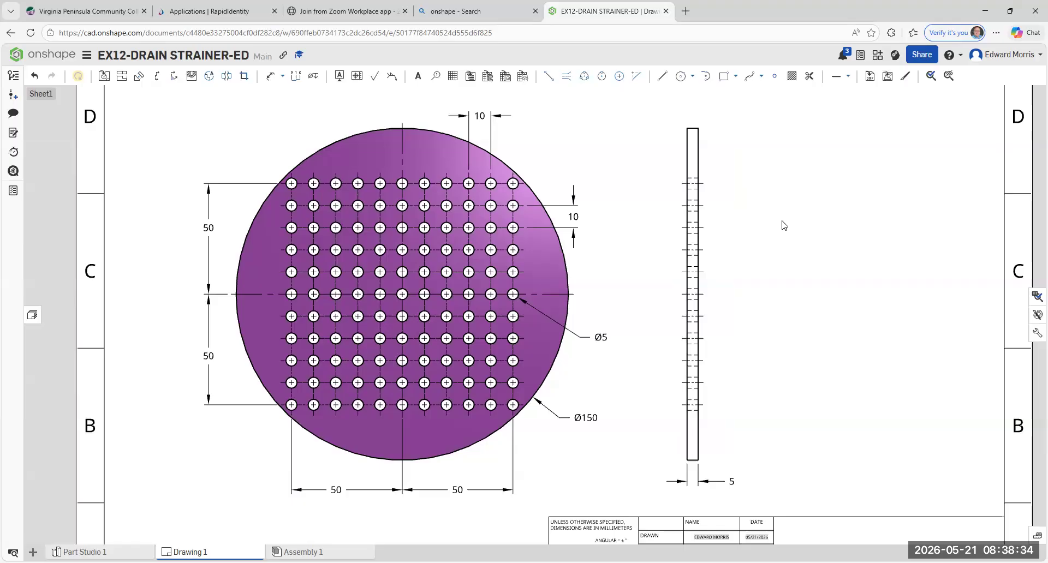
- Add a four-line note right of the side view reading "DRAIN PLATE", "UNITS = mm", "MASS = kg" and "MATERIAL = COPPER"
click(419, 76)
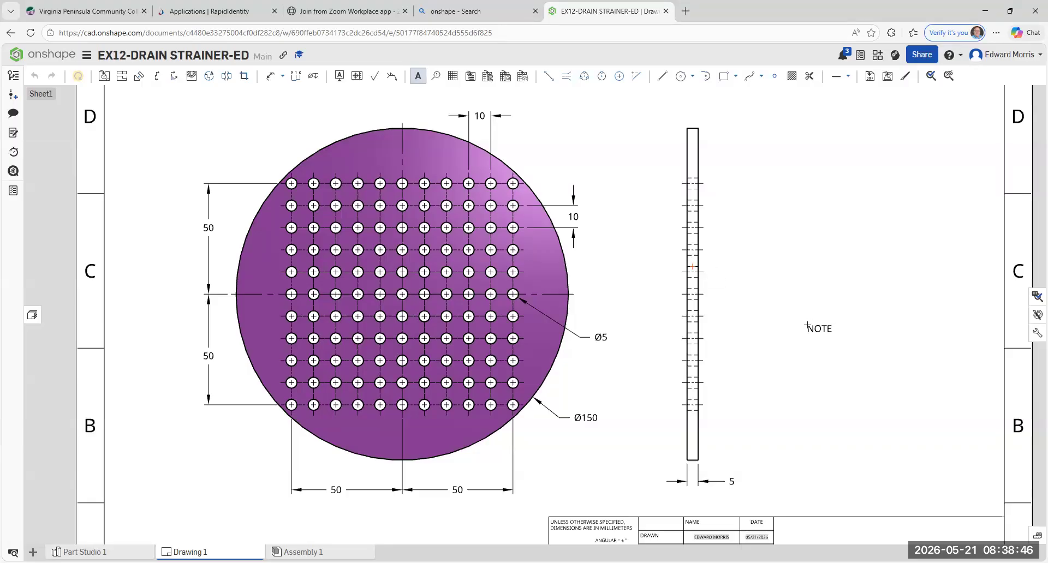
click(807, 326)
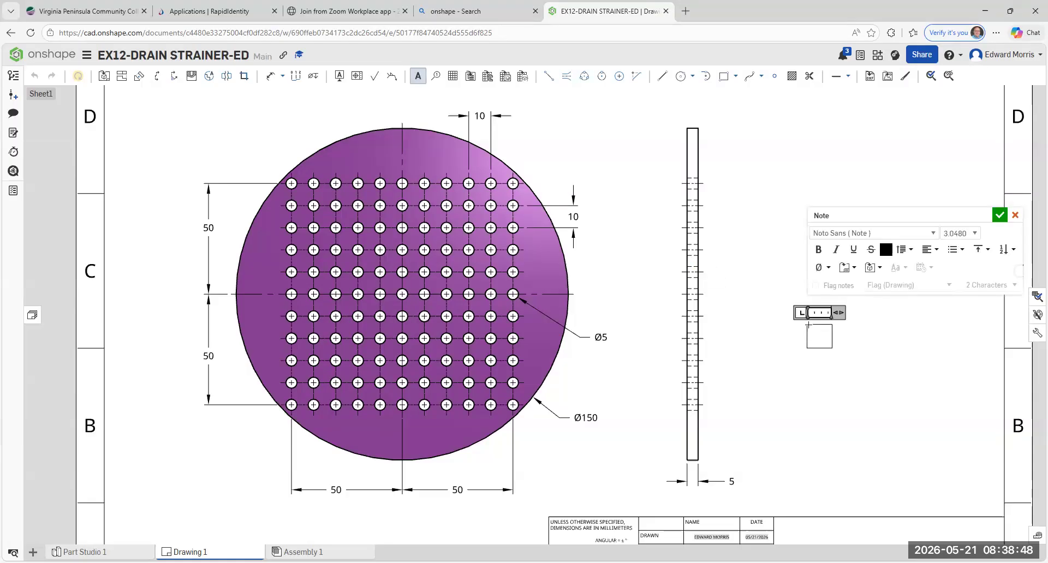
text(DRAIN PLATE)
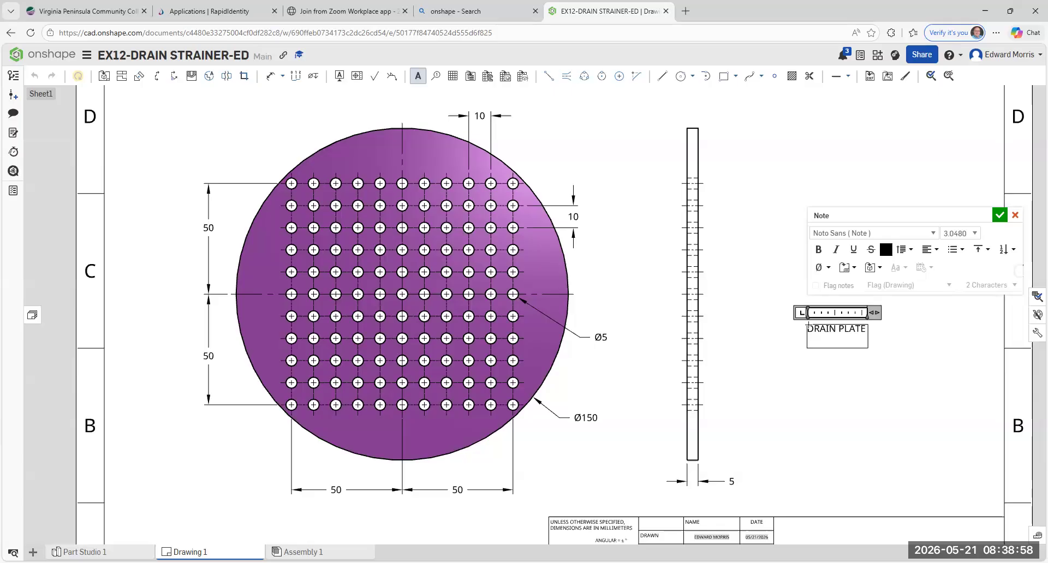
text(UNITS = mm)
key(Return)
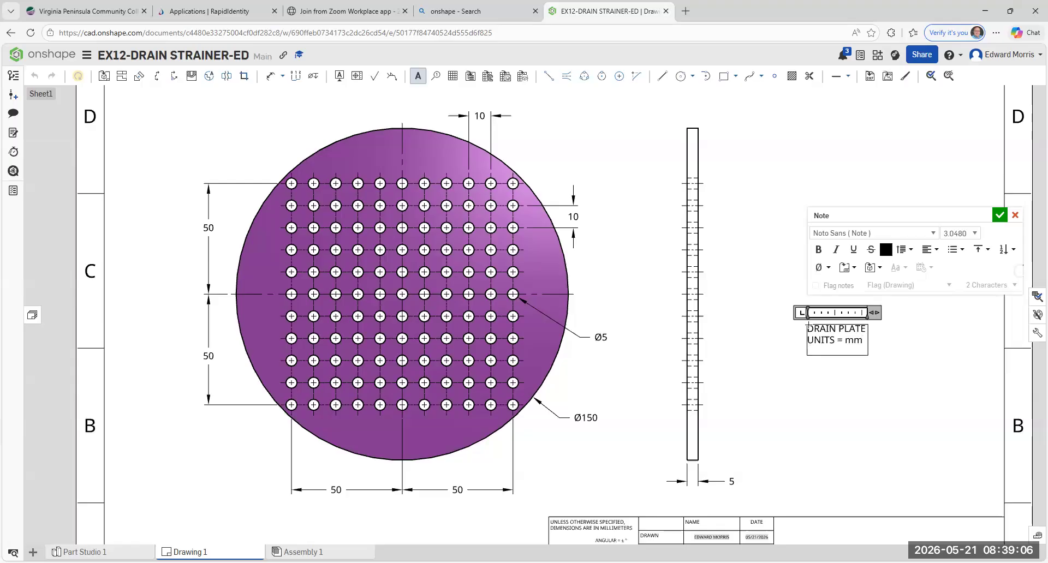
text(MASSS)
key(BackSpace)
text(= kg)
key(Return)
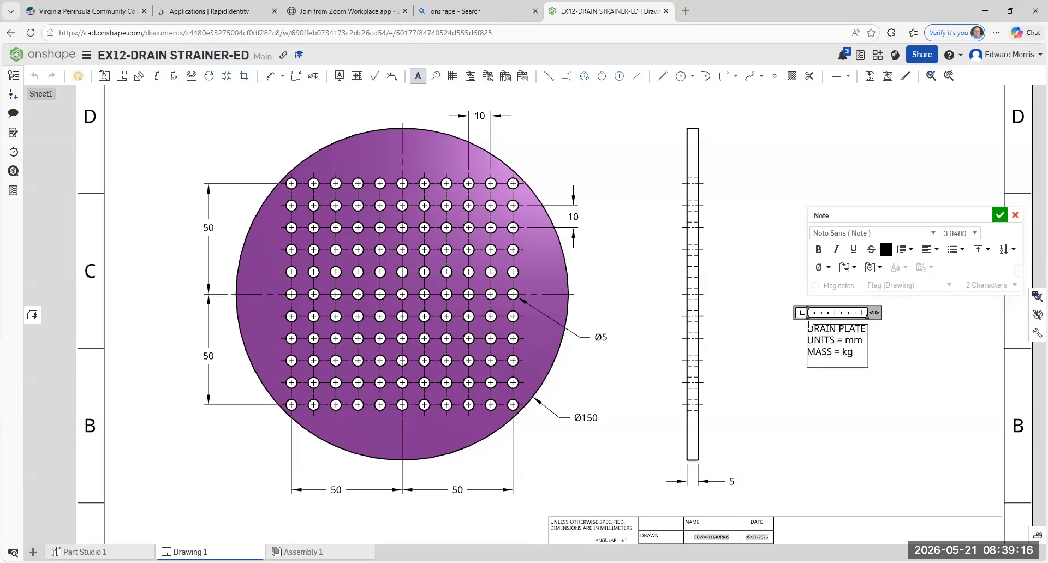
text(MATERIAL = COPP)
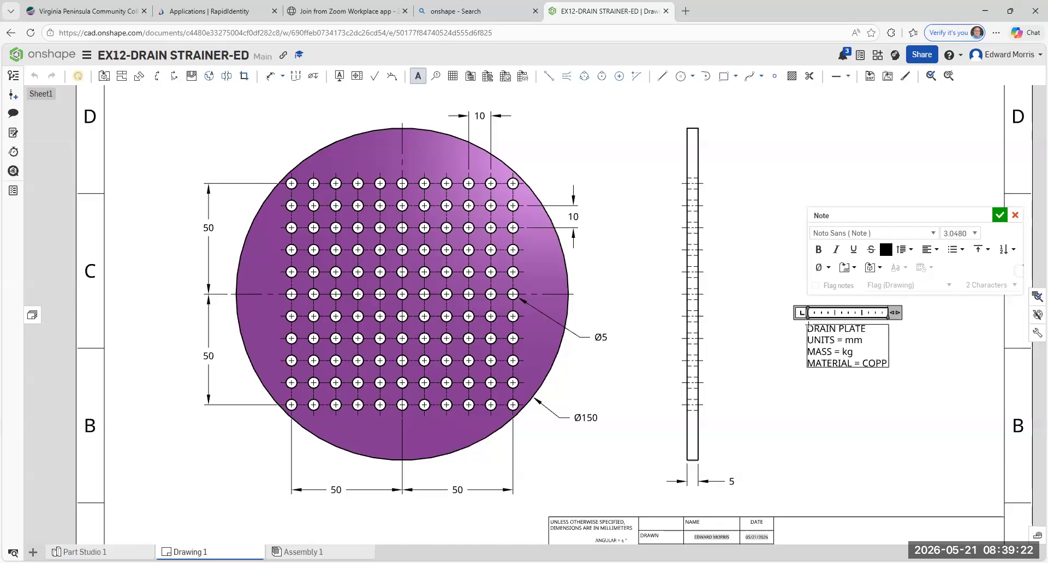
text(ER)
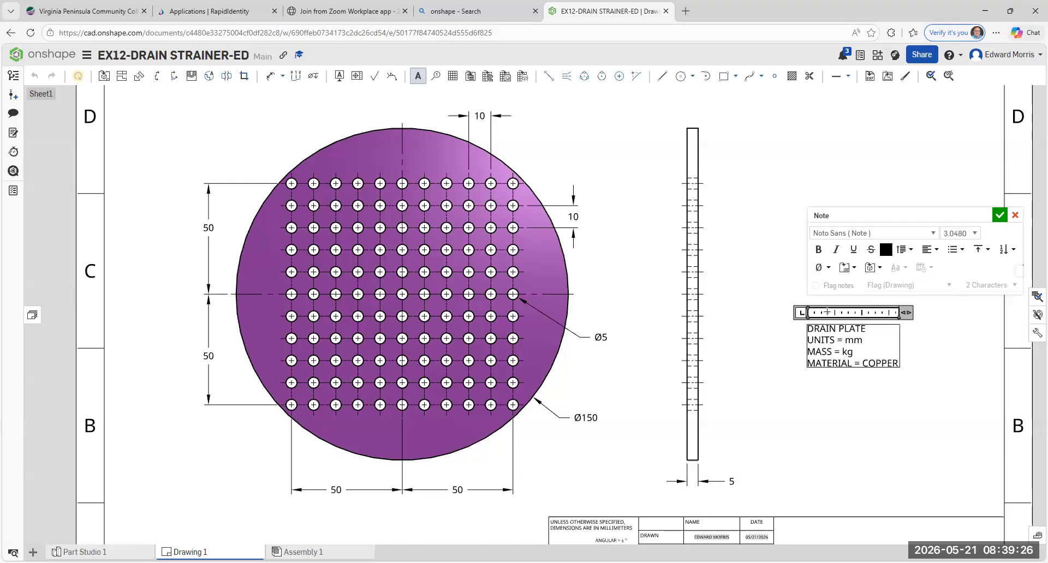
- Make the note's heading line "DRAIN PLATE" bold and underlined, and finish the note
drag(876, 331, 807, 329)
click(818, 251)
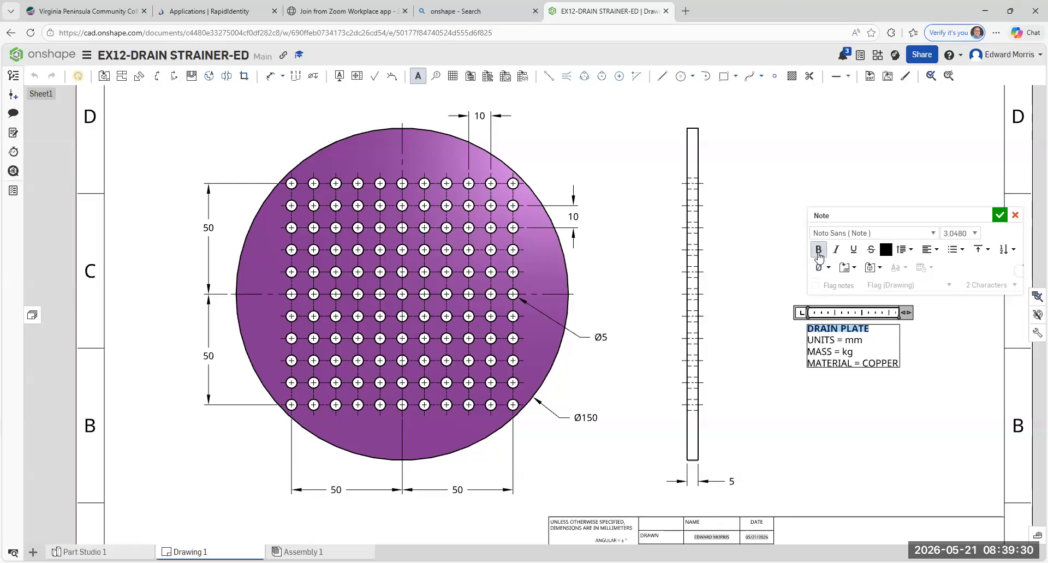
click(853, 250)
click(1001, 215)
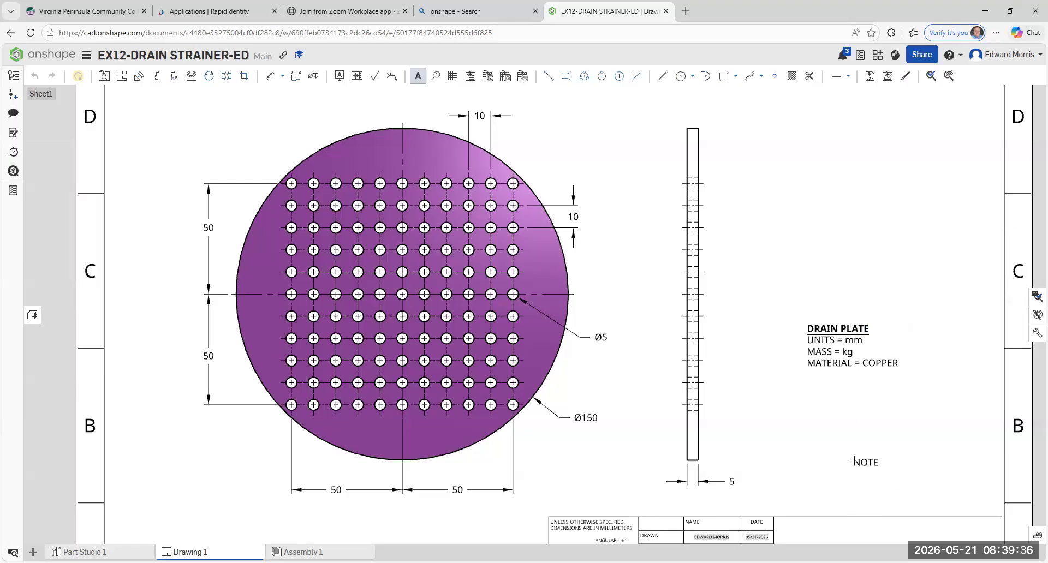
key(Escape)
- Move the DRAIN PLATE note slightly up and to the right on the sheet
click(844, 339)
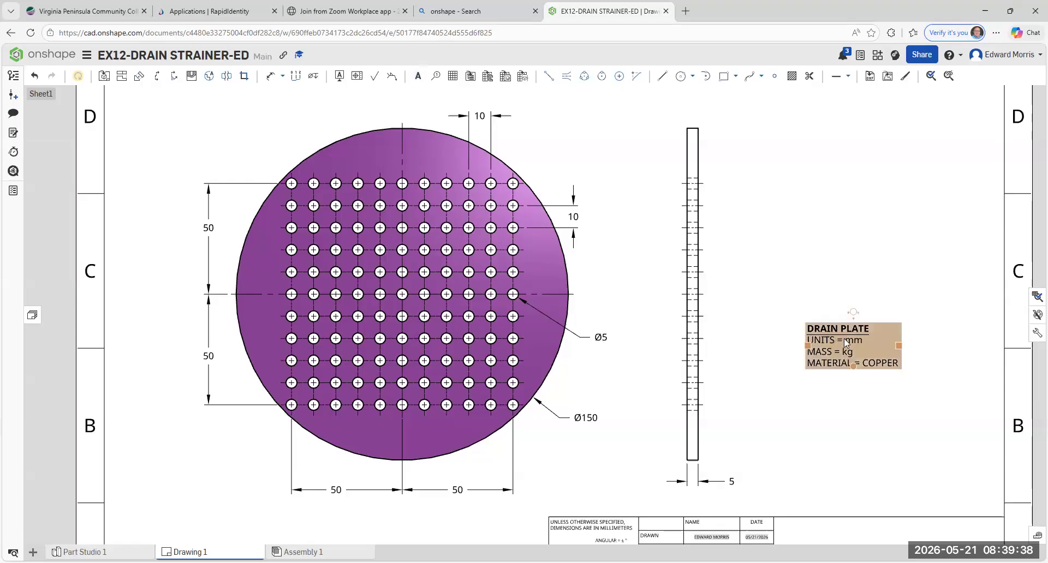
mouse_move(847, 347)
mouse_down()
mouse_move(864, 344)
mouse_move(857, 335)
mouse_up()
click(844, 458)
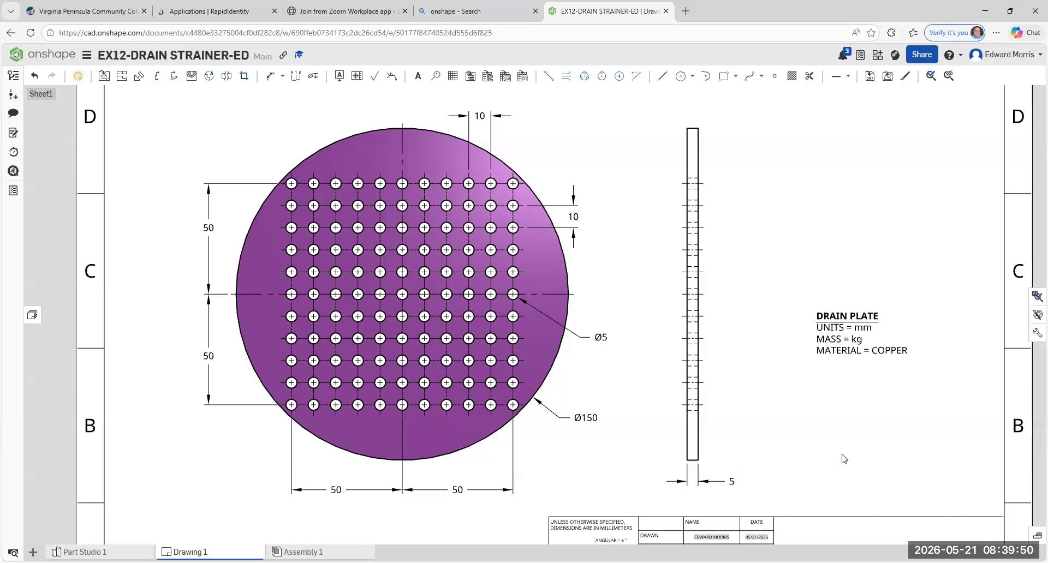
- Enter the checker's surname in the name cell of the title block's CHECKED row
scroll(845, 458, down, 3)
scroll(811, 386, up, 3)
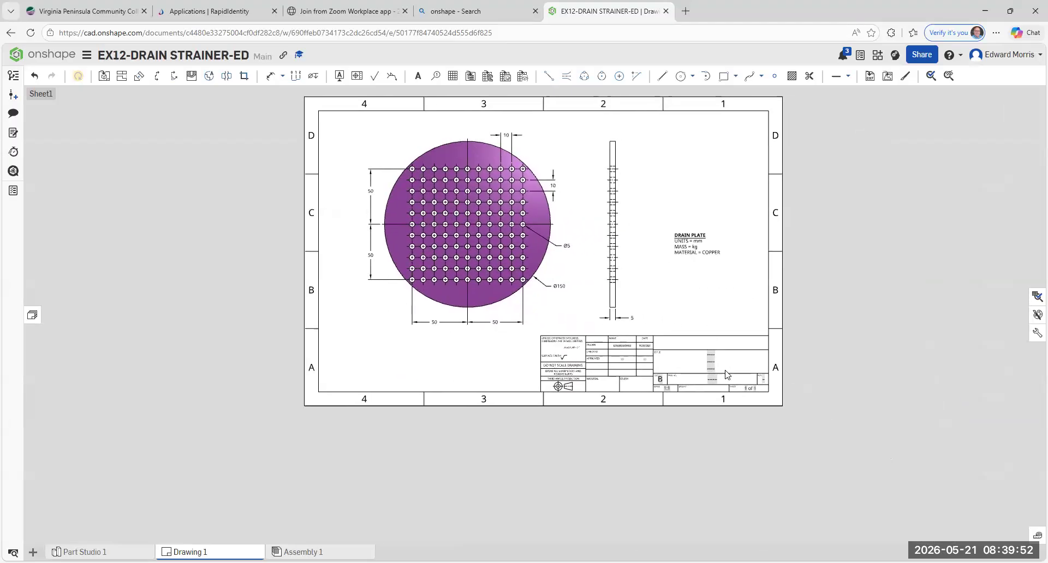
scroll(654, 311, up, 3)
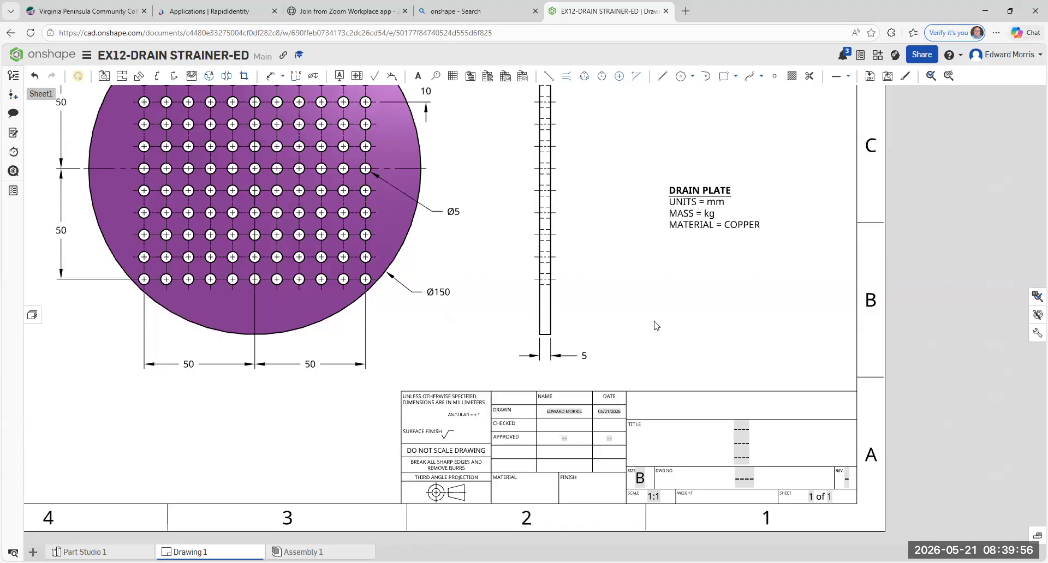
scroll(655, 326, up, 2)
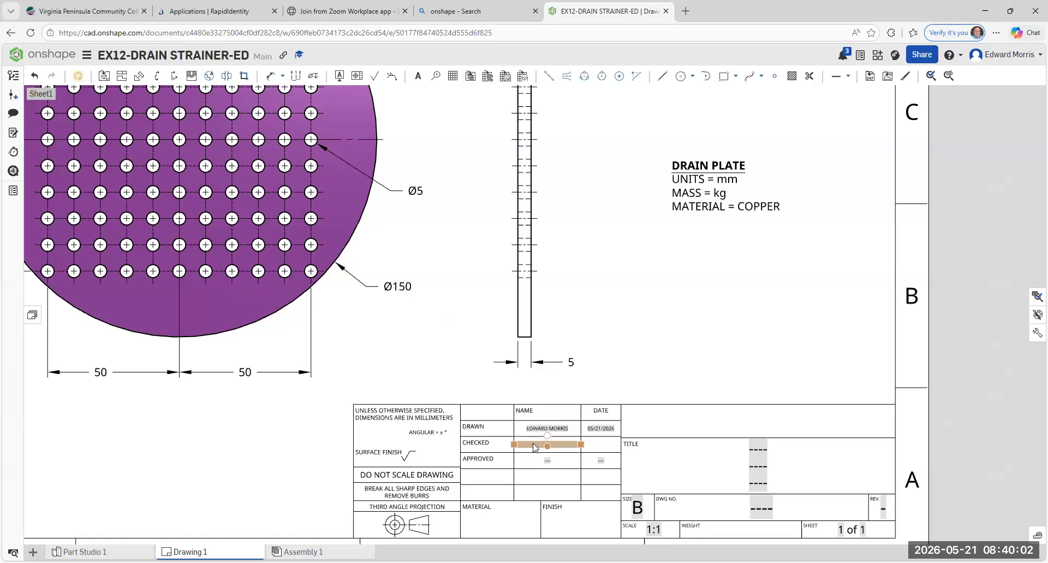
double_click(534, 446)
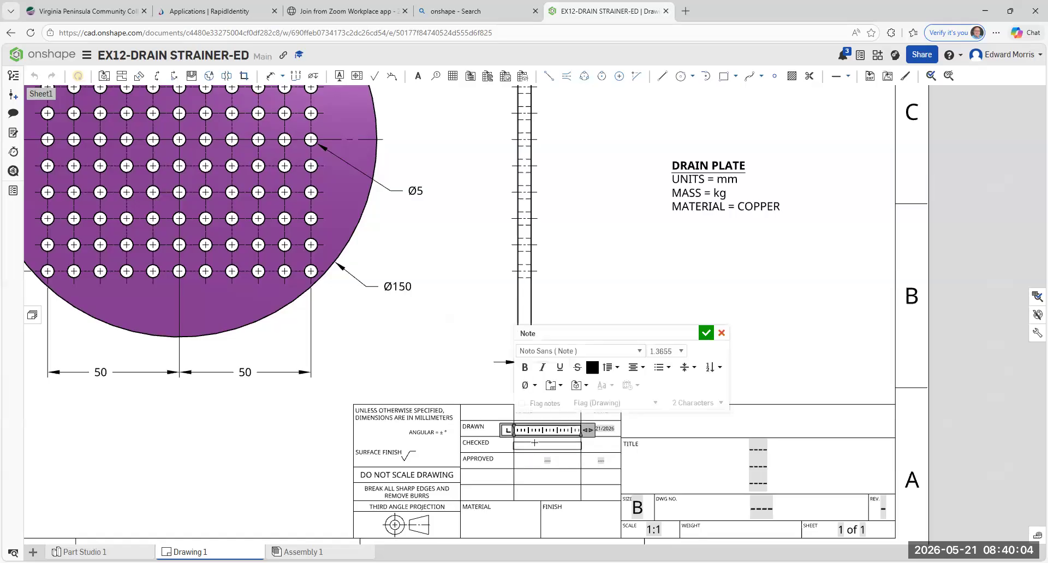
text(MORRIS)
click(601, 447)
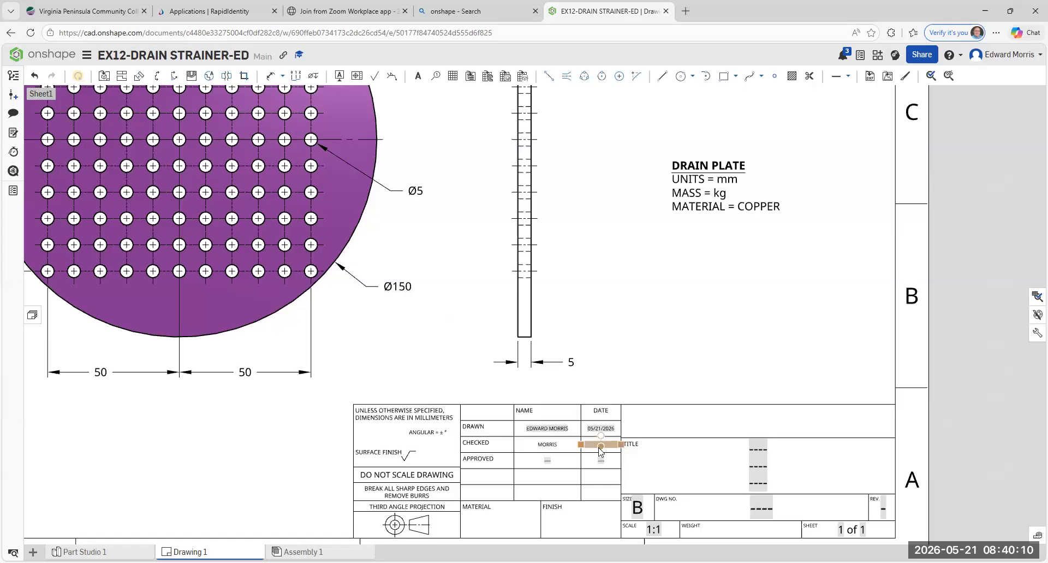
- Enter the date 05/21/2026 in the title block's CHECKED row
double_click(598, 445)
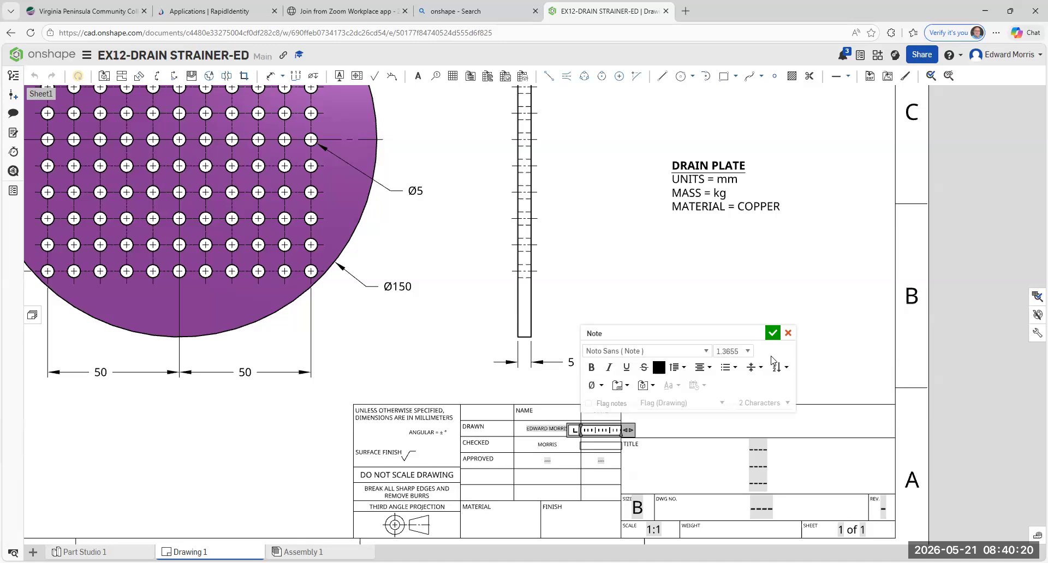
click(788, 334)
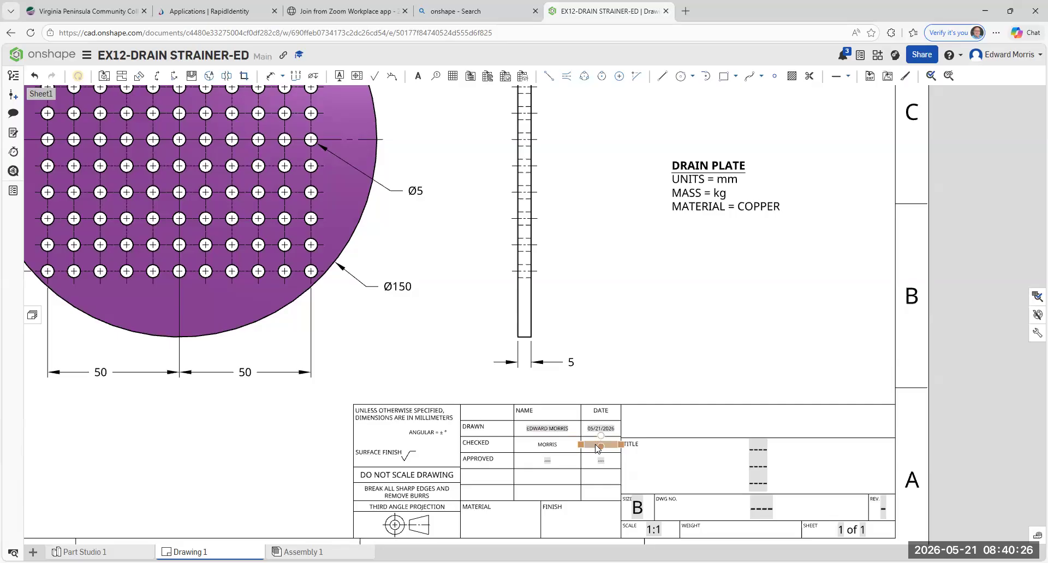
double_click(597, 446)
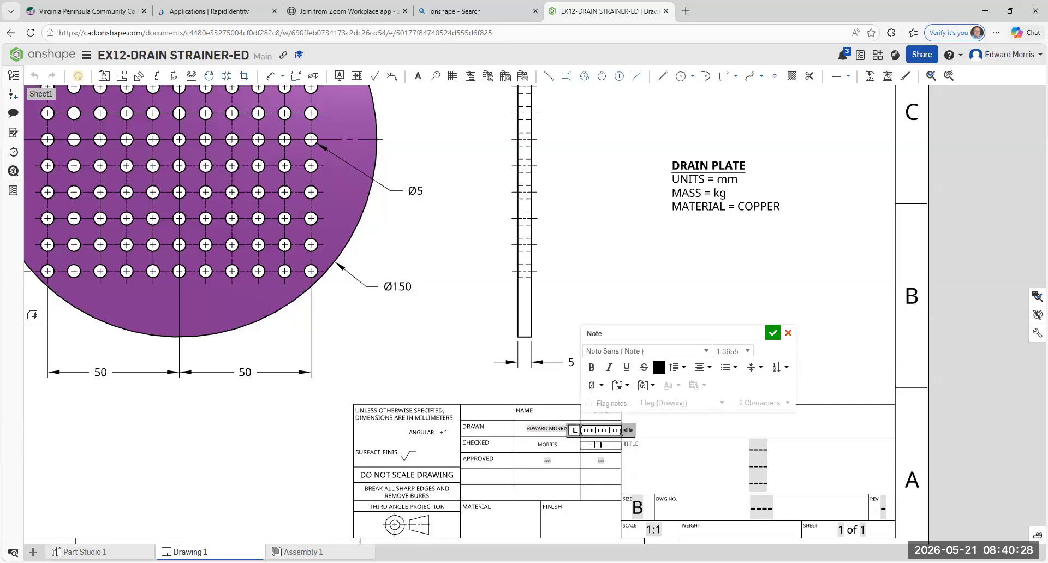
text(05/21/2026)
click(772, 334)
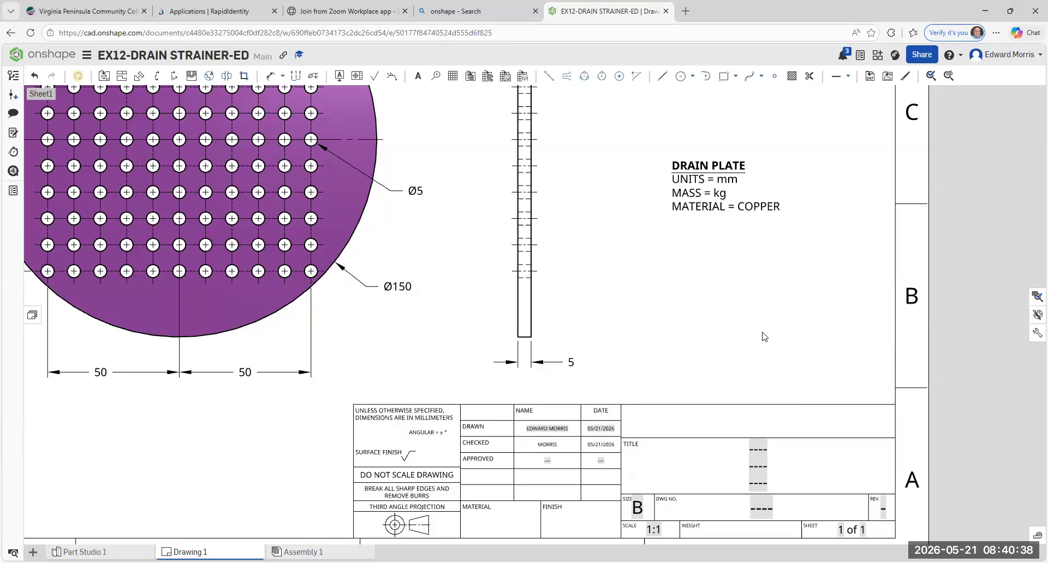
- Fill the title block's APPROVED row with the approver's surname and the date 5/21/2026
double_click(541, 465)
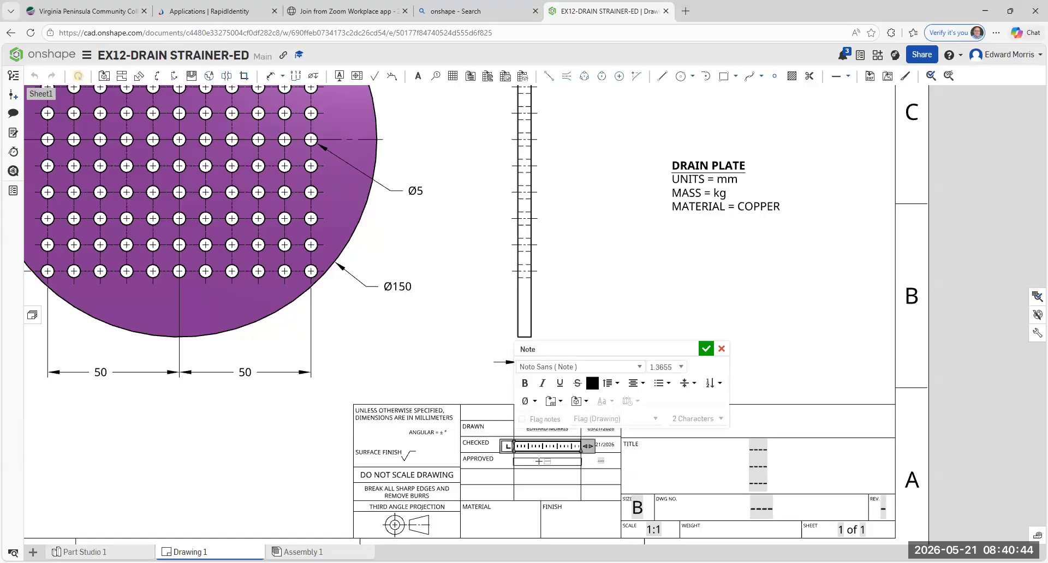
text(MORRIS)
click(706, 349)
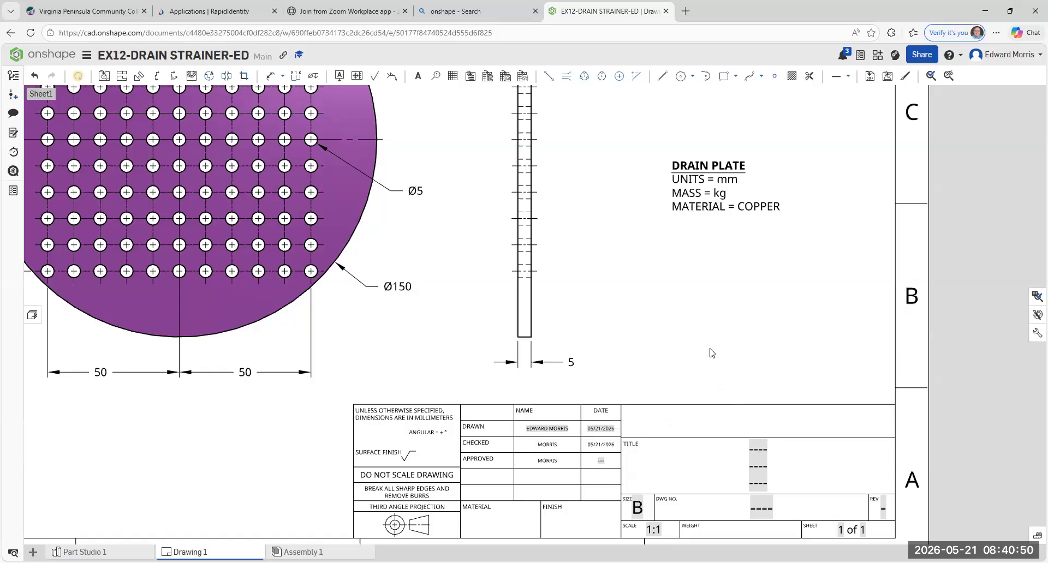
double_click(602, 461)
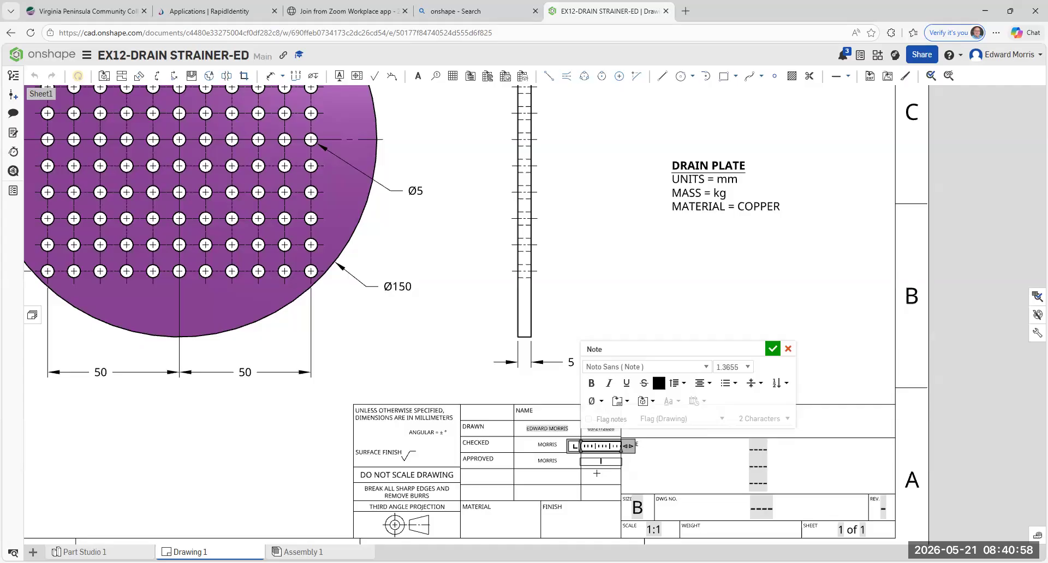
text(21/2026)
click(772, 349)
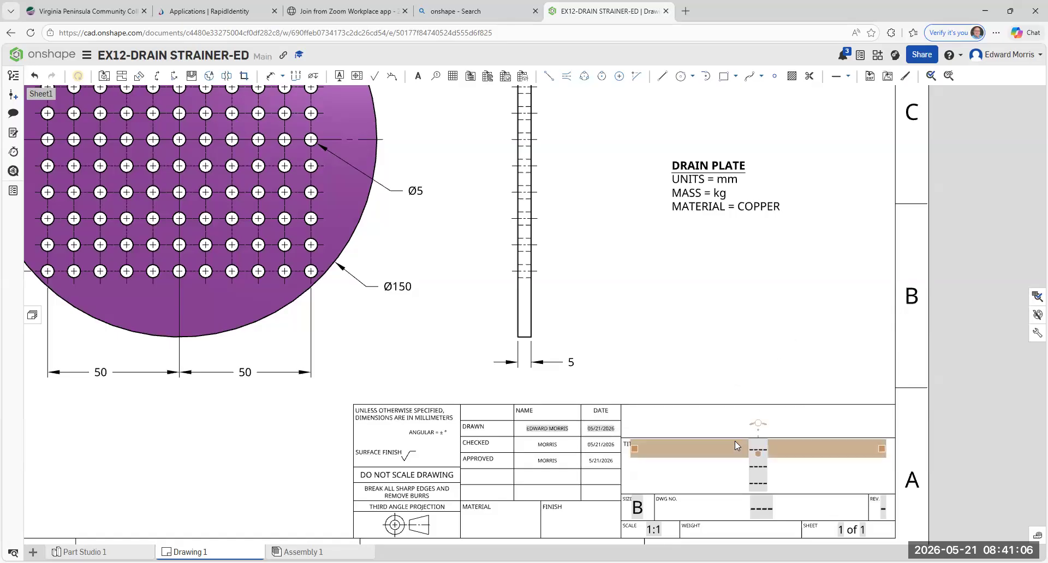
- Correct the date in the APPROVED row to 05/21/2026 so it matches the two-digit month format
scroll(604, 464, up, 5)
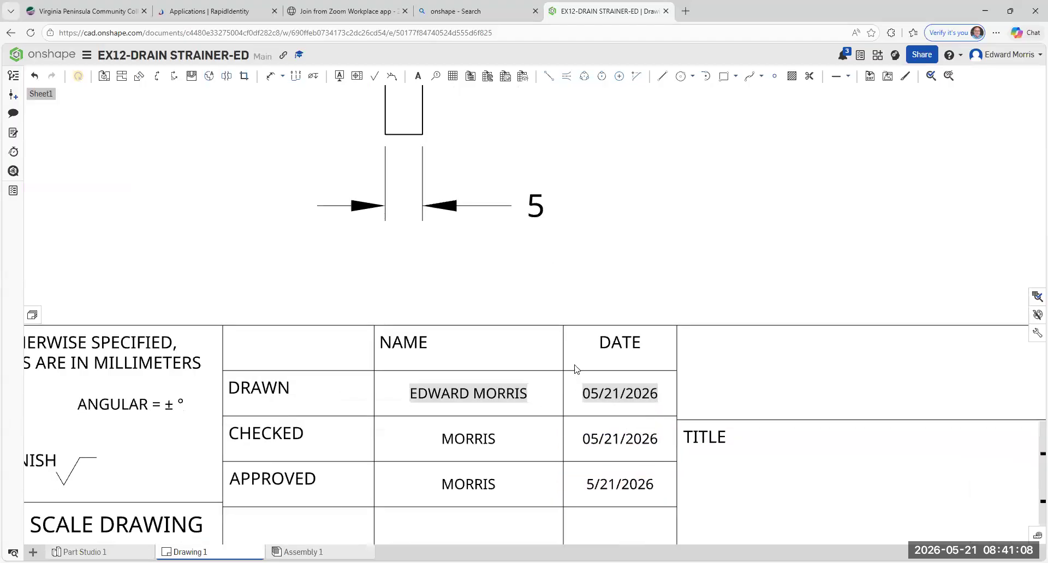
scroll(571, 368, up, 1)
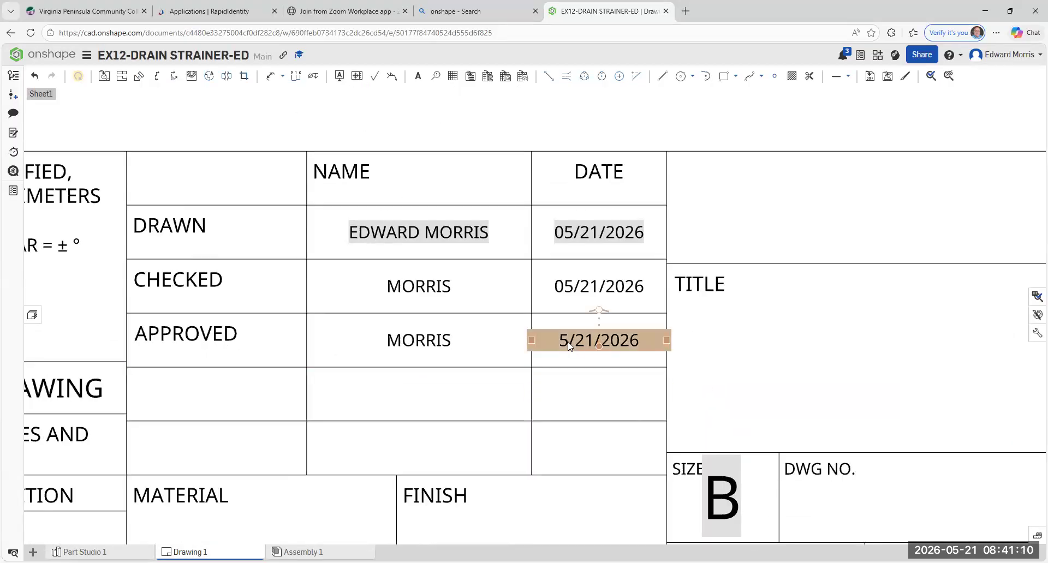
double_click(567, 343)
click(560, 345)
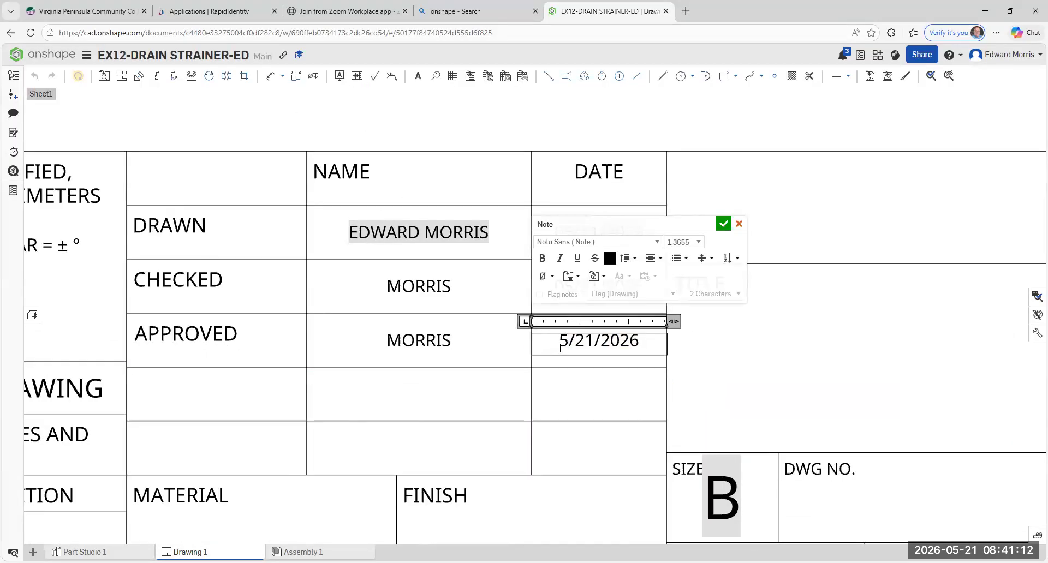
text(0)
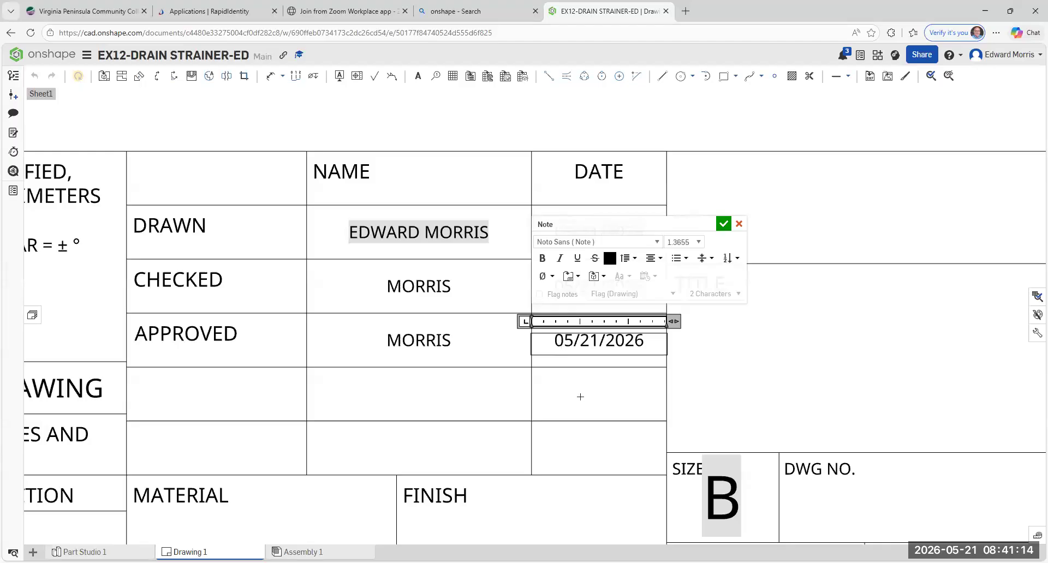
click(581, 396)
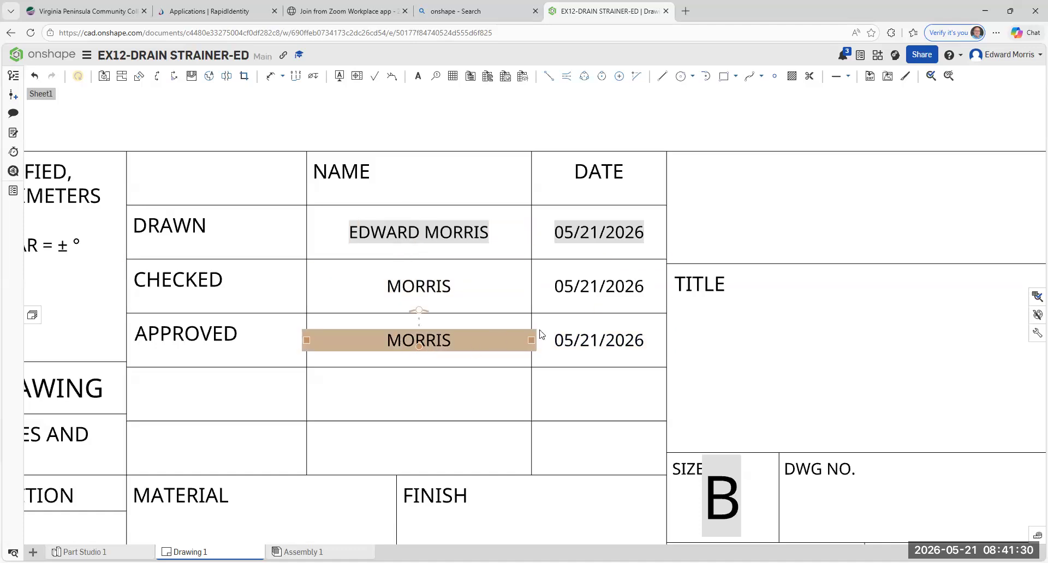
- Replace the first placeholder line in the title block's TITLE cell with "VPCC"
scroll(563, 349, down, 4)
middle_drag(568, 351, 323, 329)
scroll(464, 294, up, 1)
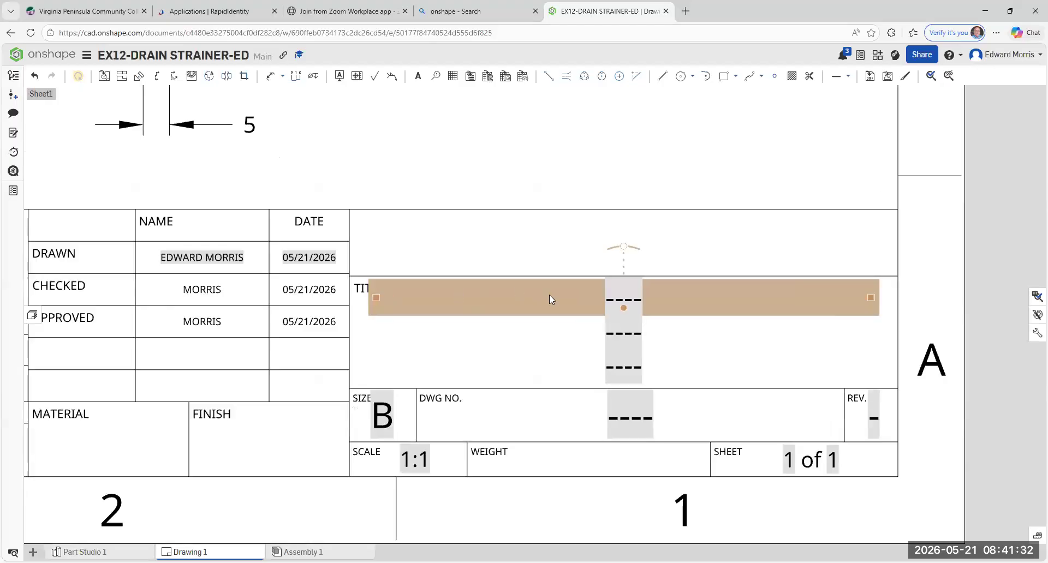
double_click(582, 293)
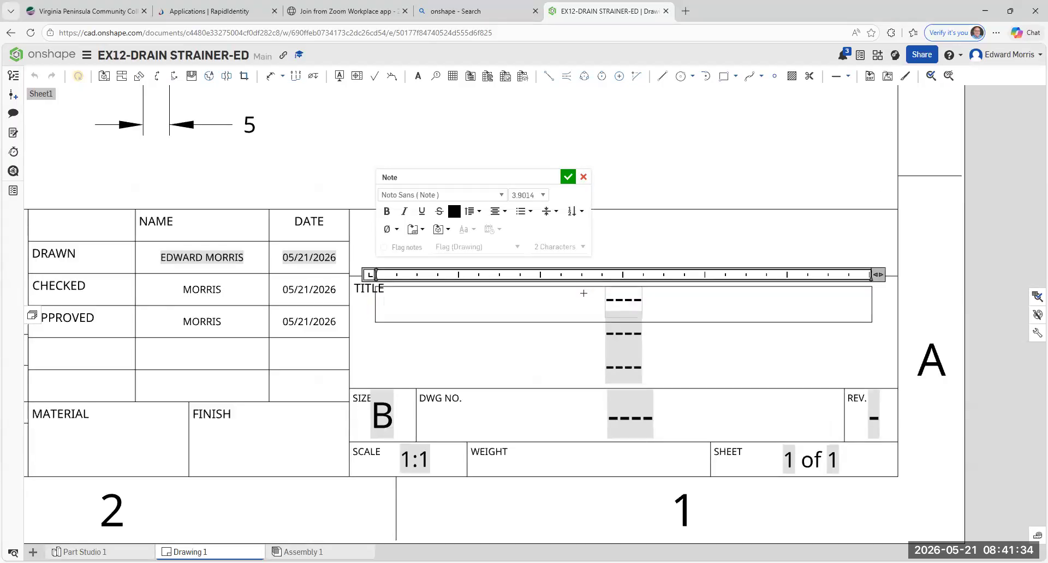
key(BackSpace)
text(VPCC)
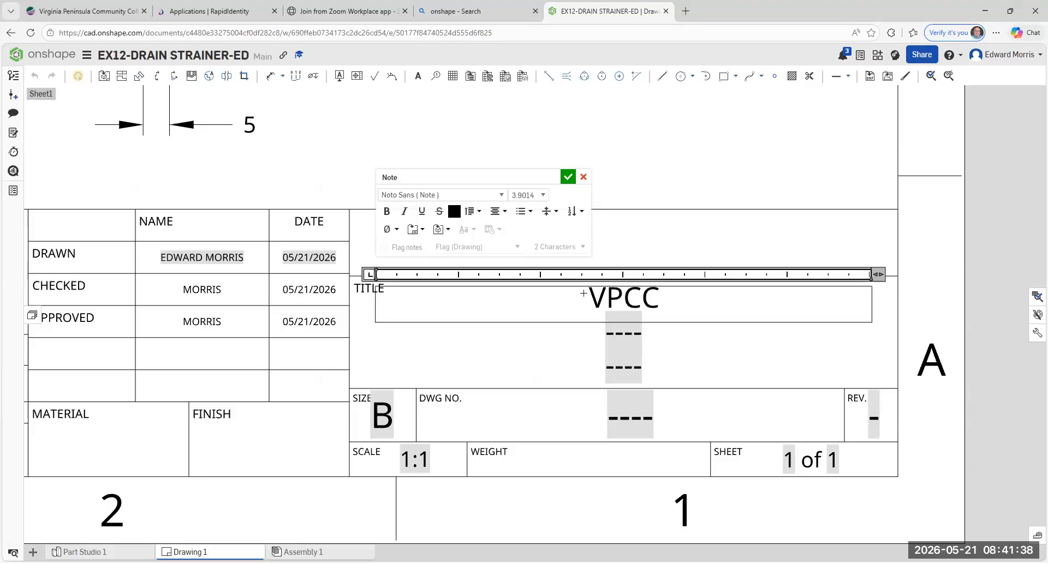
click(566, 178)
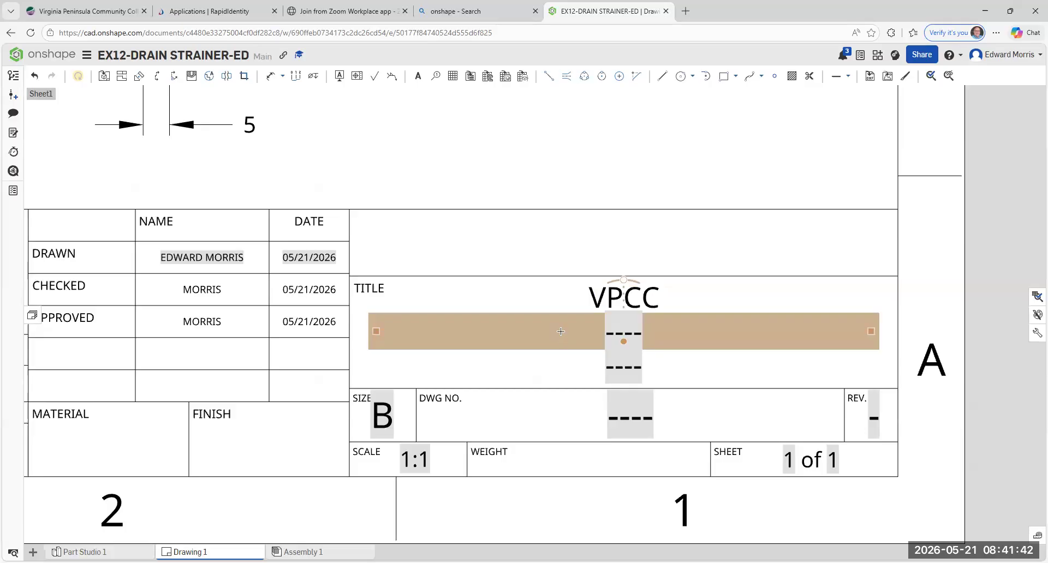
- Replace the second placeholder line in the TITLE cell with "CAD 120"
double_click(560, 332)
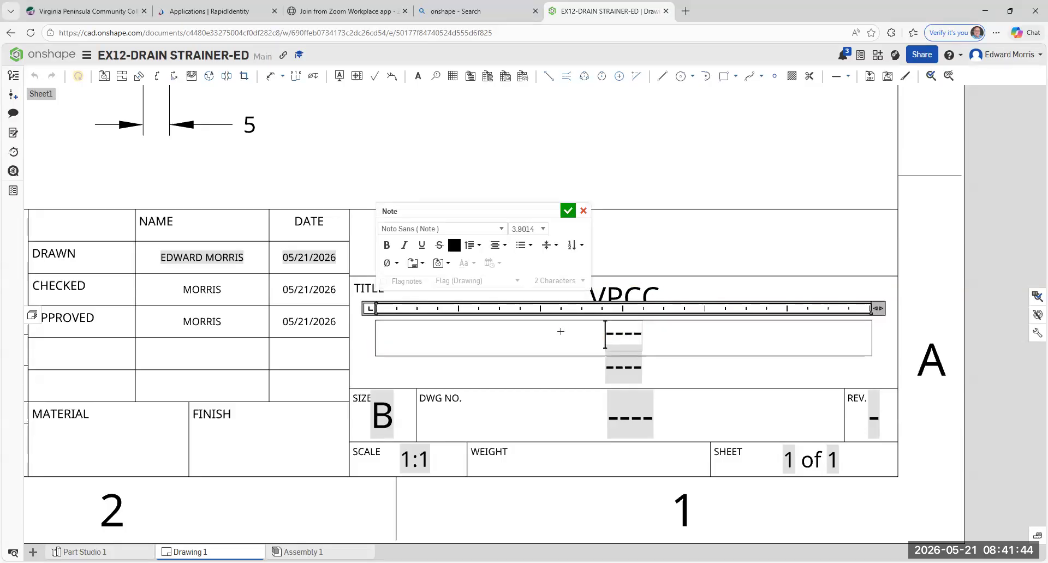
key(Delete)
text(CAD 120)
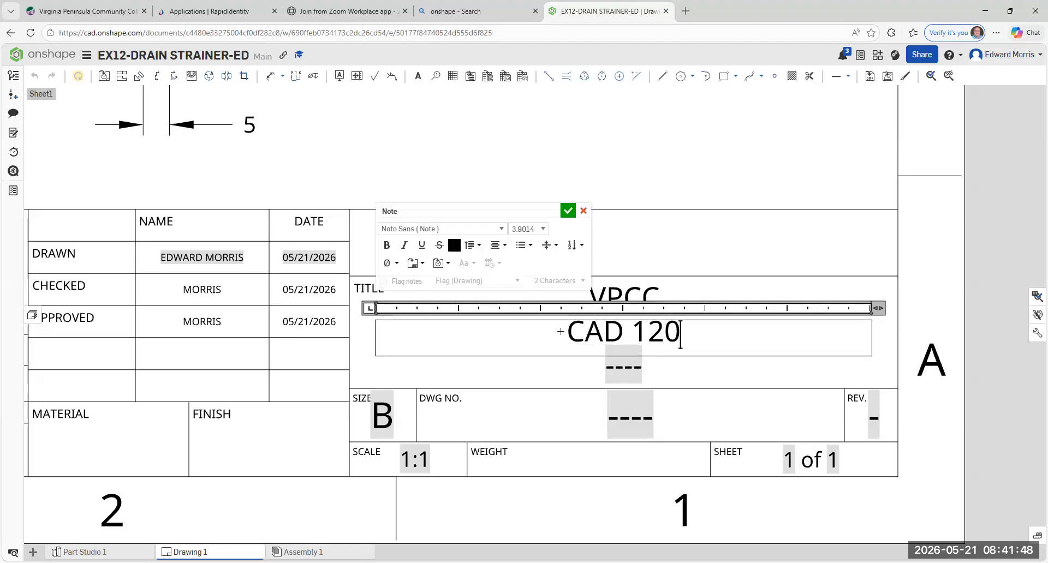
click(568, 210)
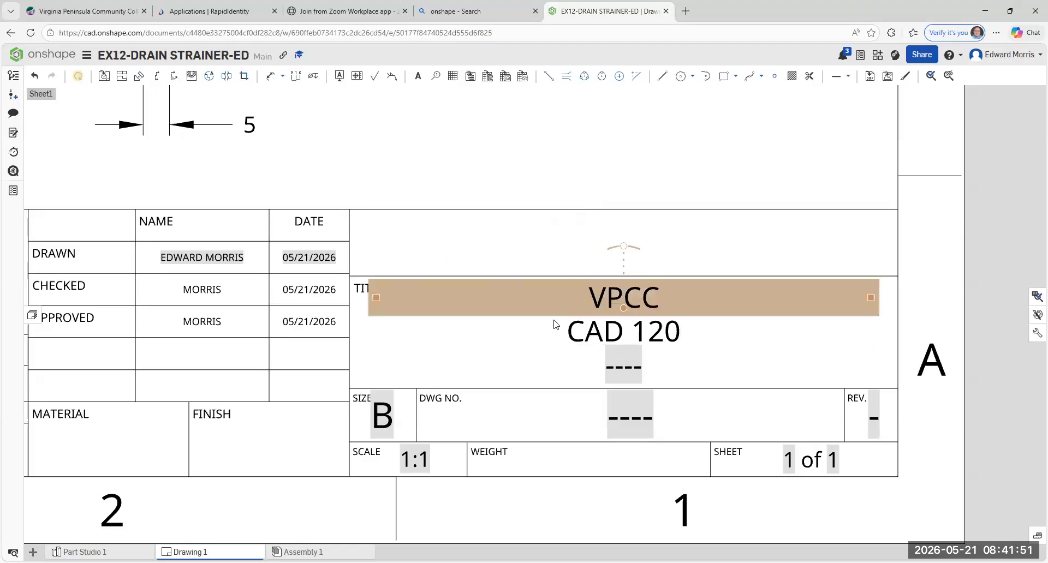
- Replace the third placeholder line in the TITLE cell with "DRAIN PLATE"
double_click(576, 369)
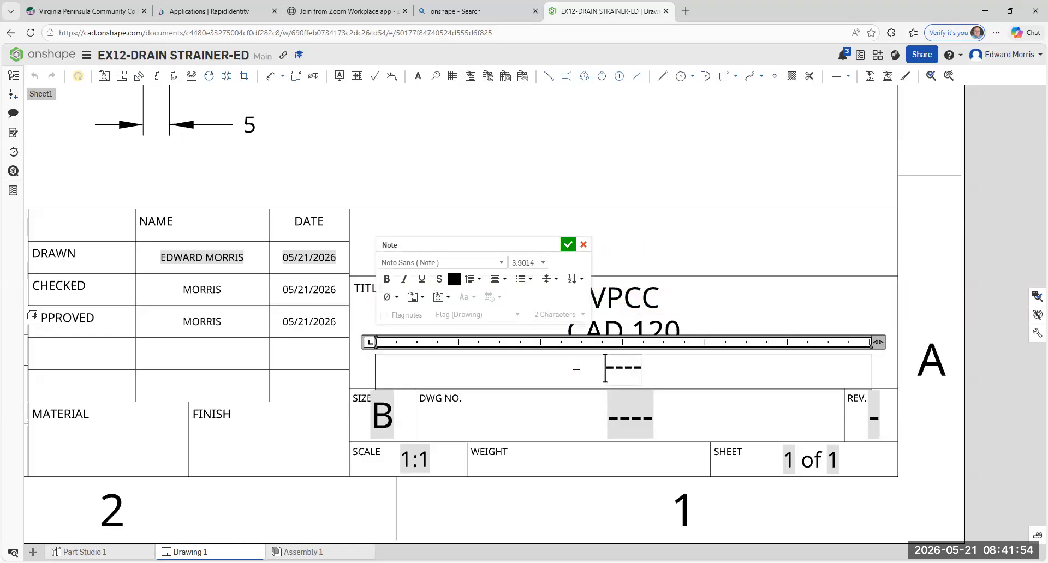
key(Delete)
text(DR)
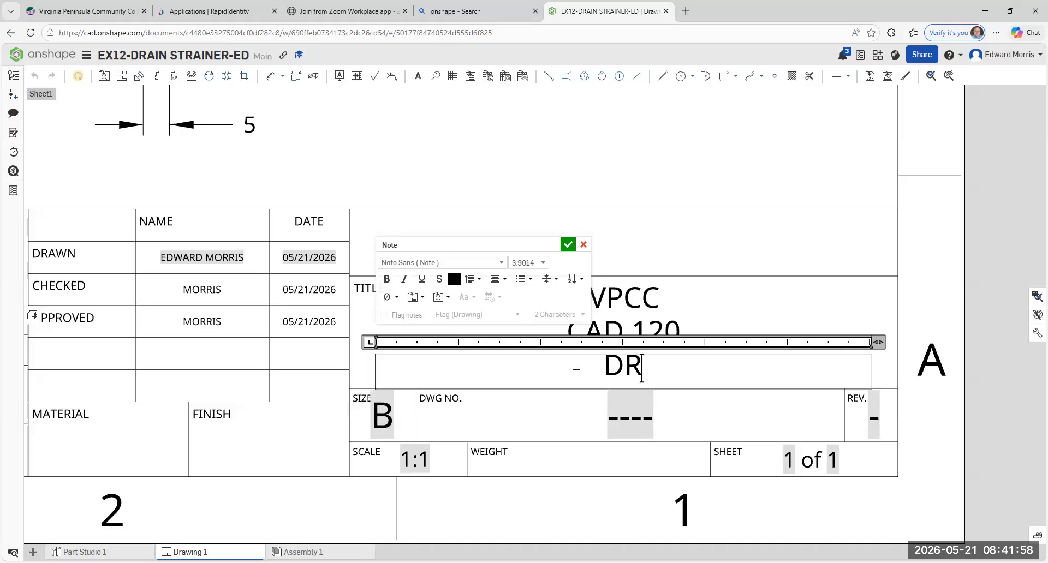
text(AIN PLATE)
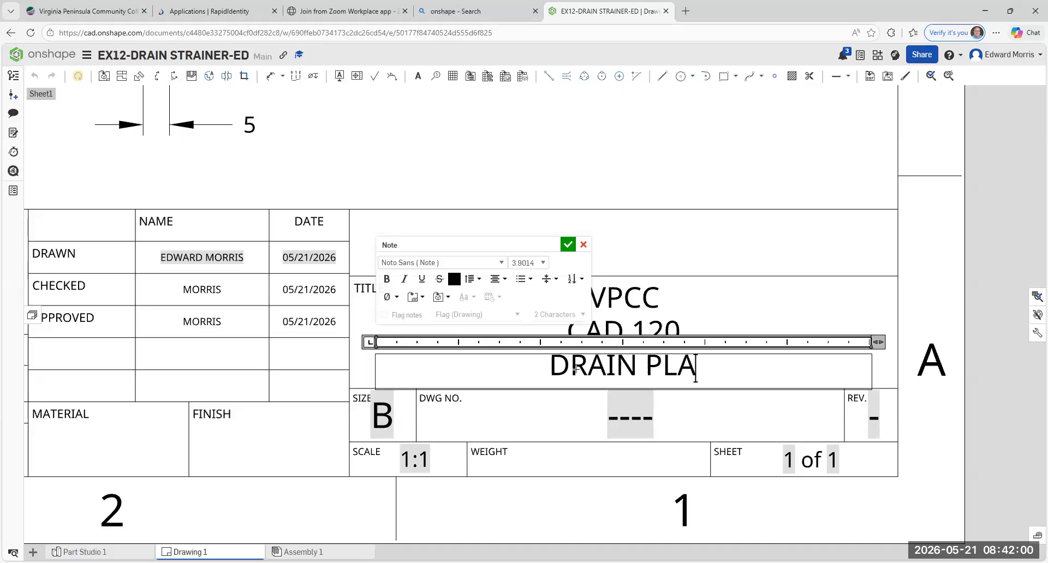
click(568, 246)
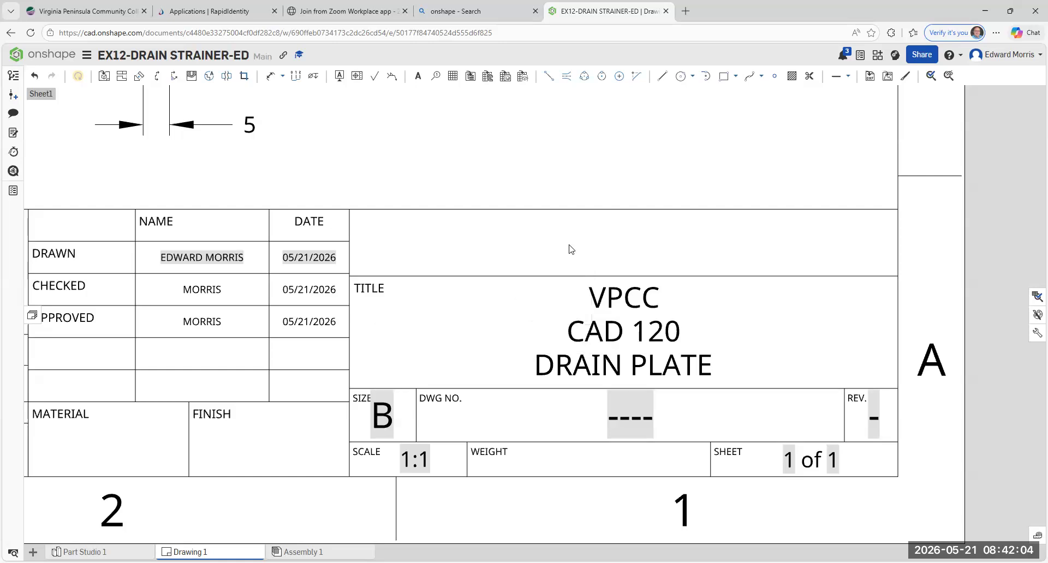
- Review the filled title block and the whole drawing sheet with its views, dimensions and note
click(509, 330)
scroll(509, 331, up, 3)
scroll(509, 331, down, 6)
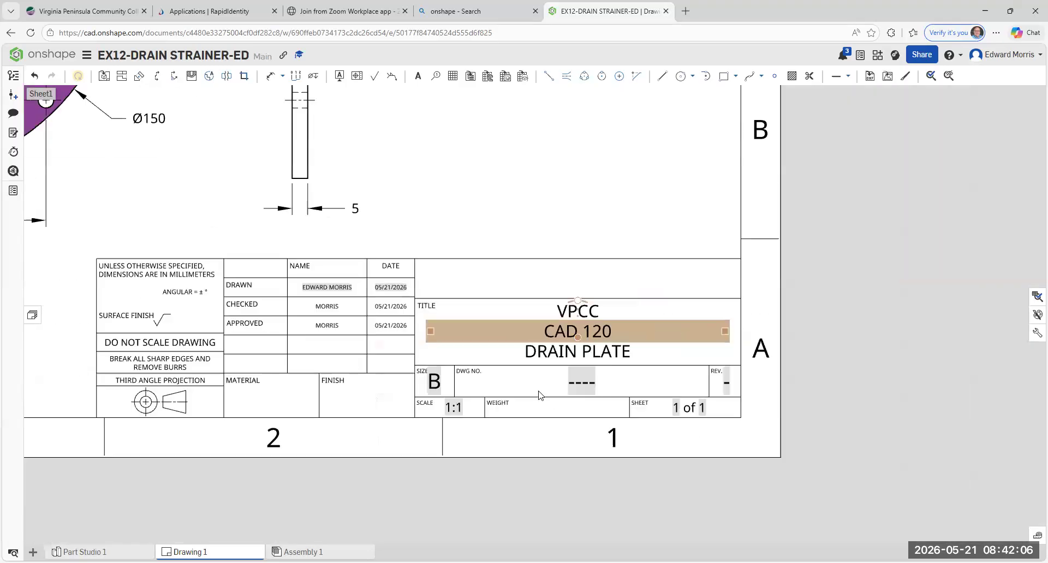
scroll(517, 459, down, 1)
middle_drag(517, 459, 666, 461)
scroll(666, 461, down, 1)
middle_drag(666, 461, 705, 535)
middle_drag(705, 392, 743, 461)
scroll(720, 396, down, 4)
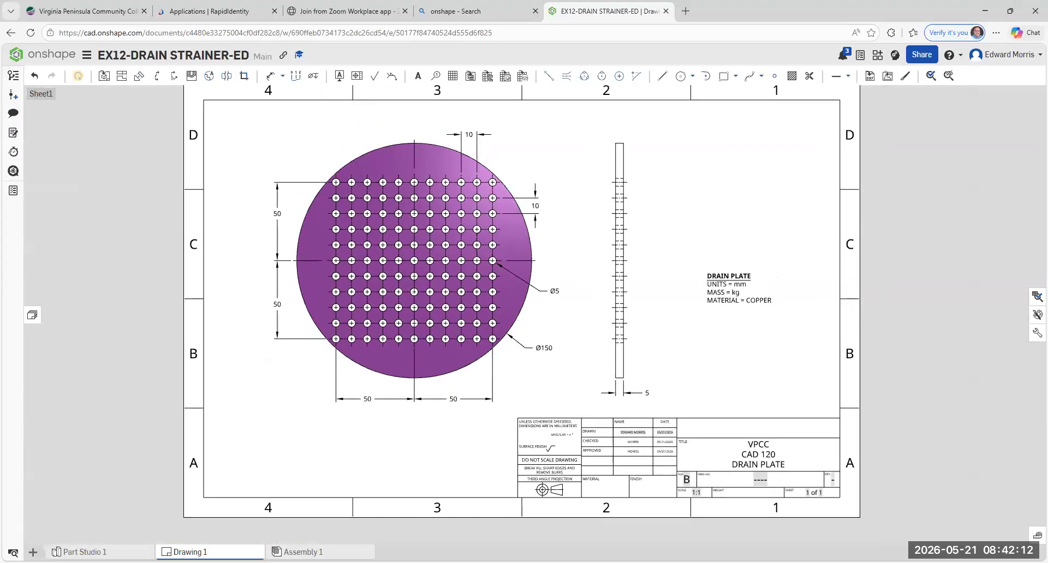
- Look over the strainer model in Part Studio 1 and return to the full sheet of Drawing 1
click(79, 551)
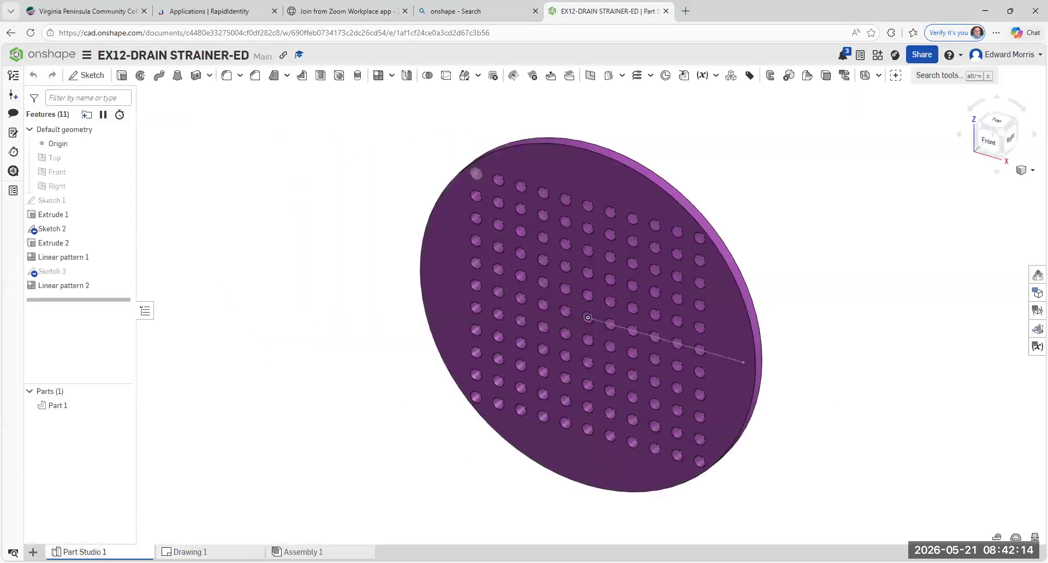
click(182, 551)
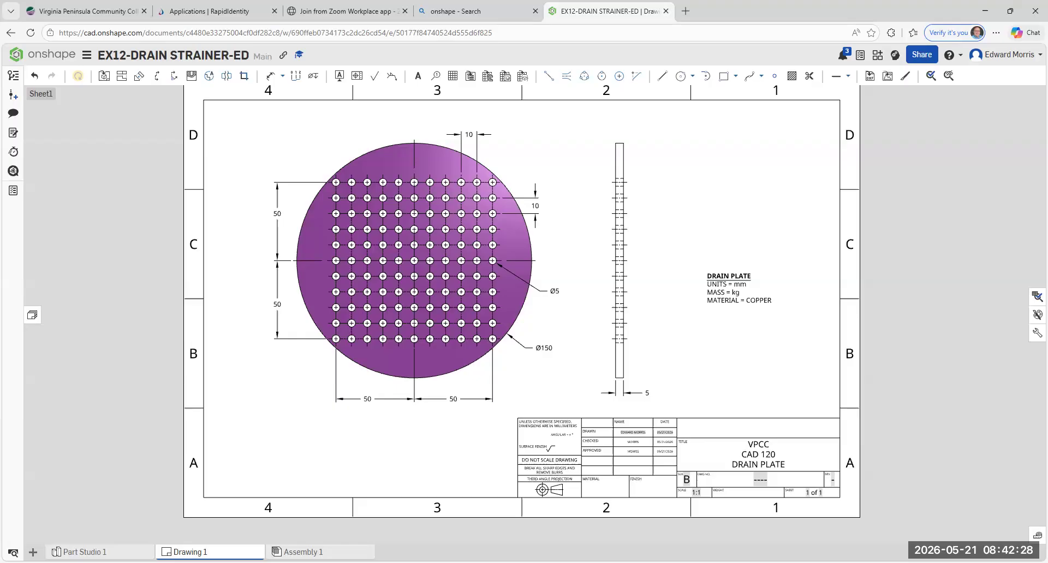
mouse_move(100, 551)
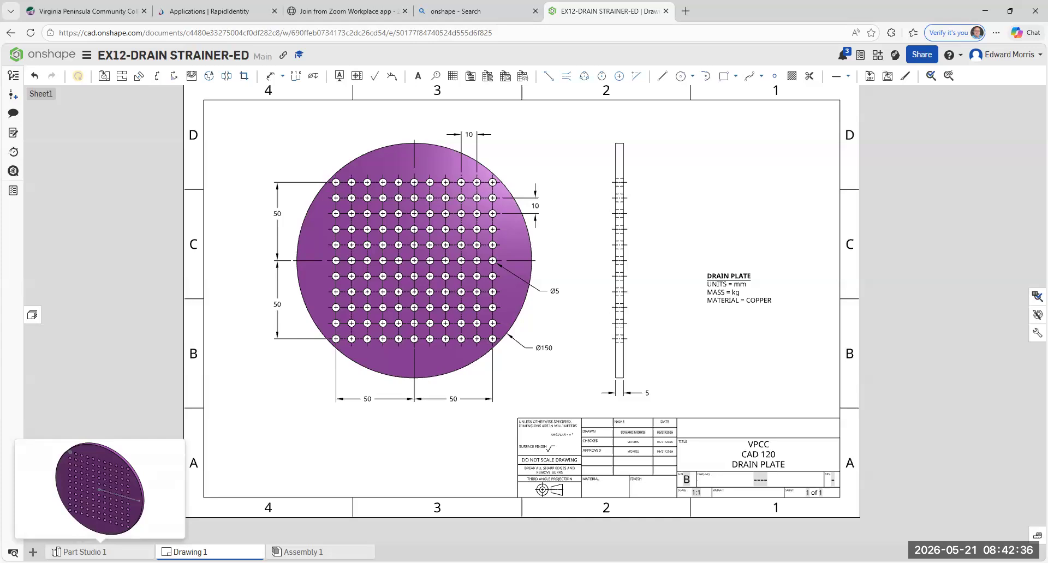
click(100, 551)
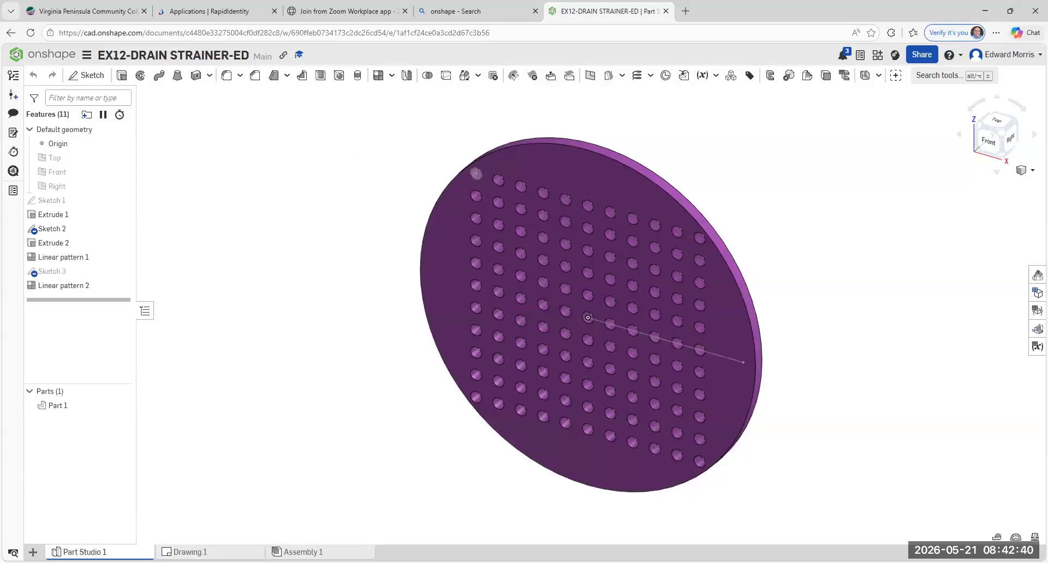
click(200, 552)
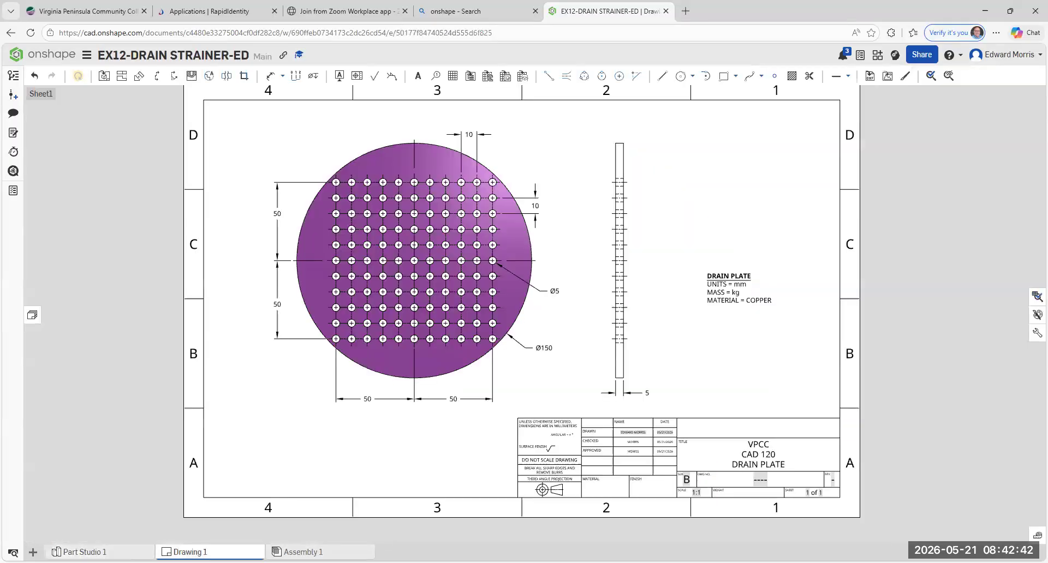
middle_drag(322, 417, 286, 459)
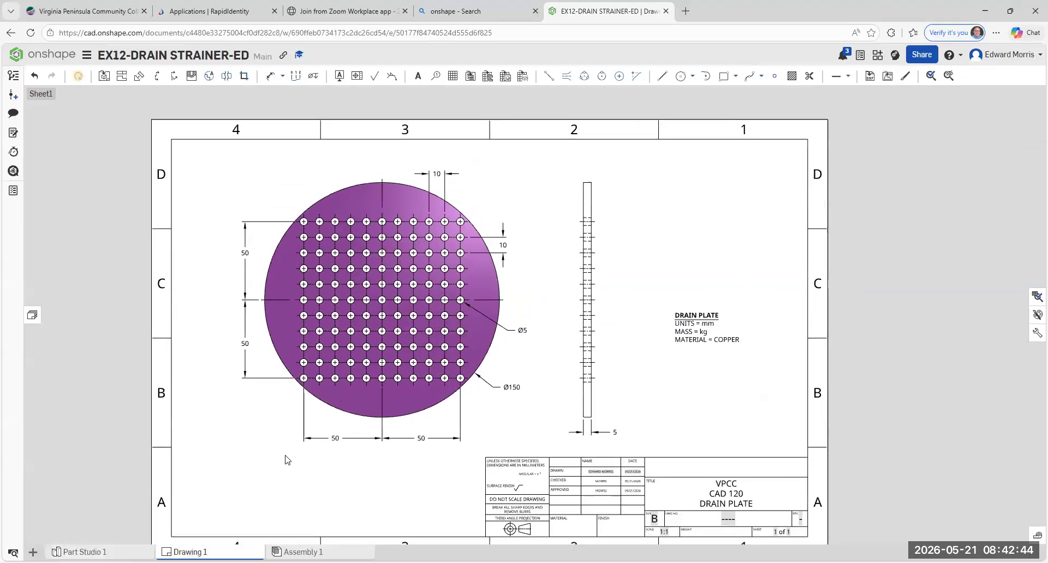
mouse_move(260, 492)
middle_down()
mouse_move(253, 475)
mouse_move(229, 474)
middle_up()
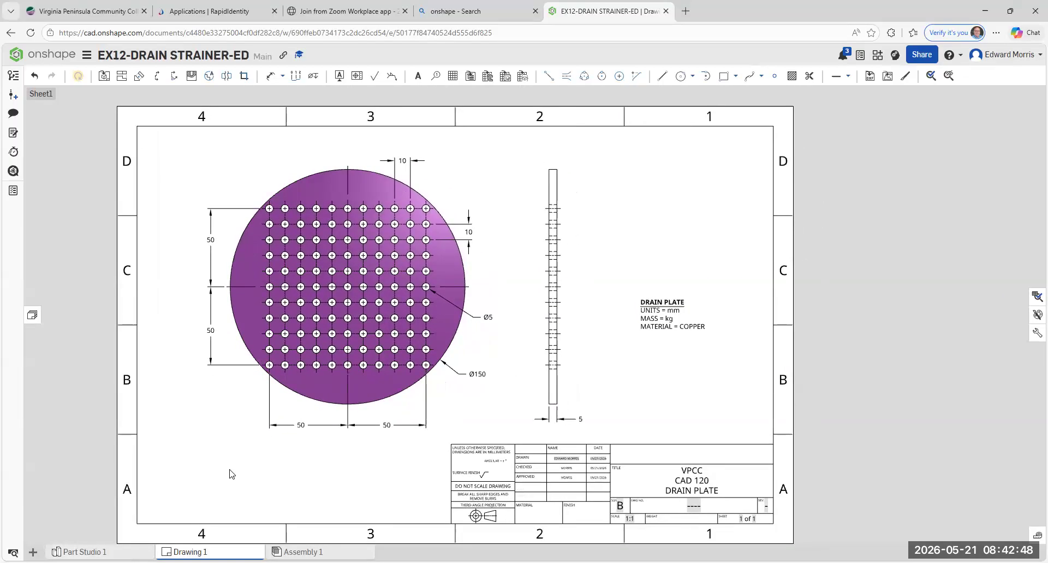